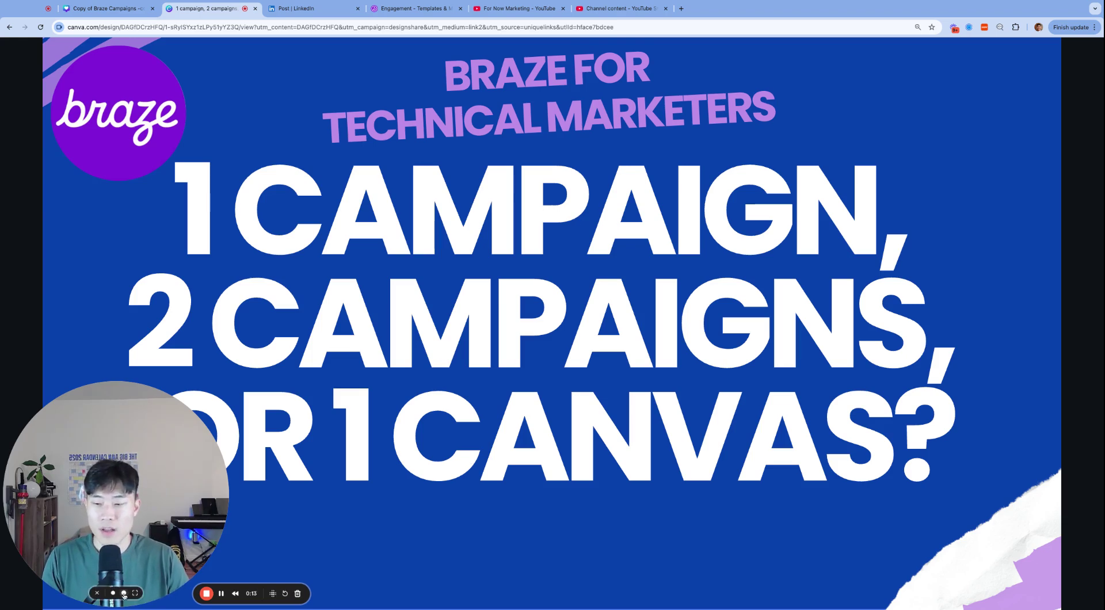
Switch to the LinkedIn post on Braze brainstorming and glance over the post and its first comments
click(123, 595)
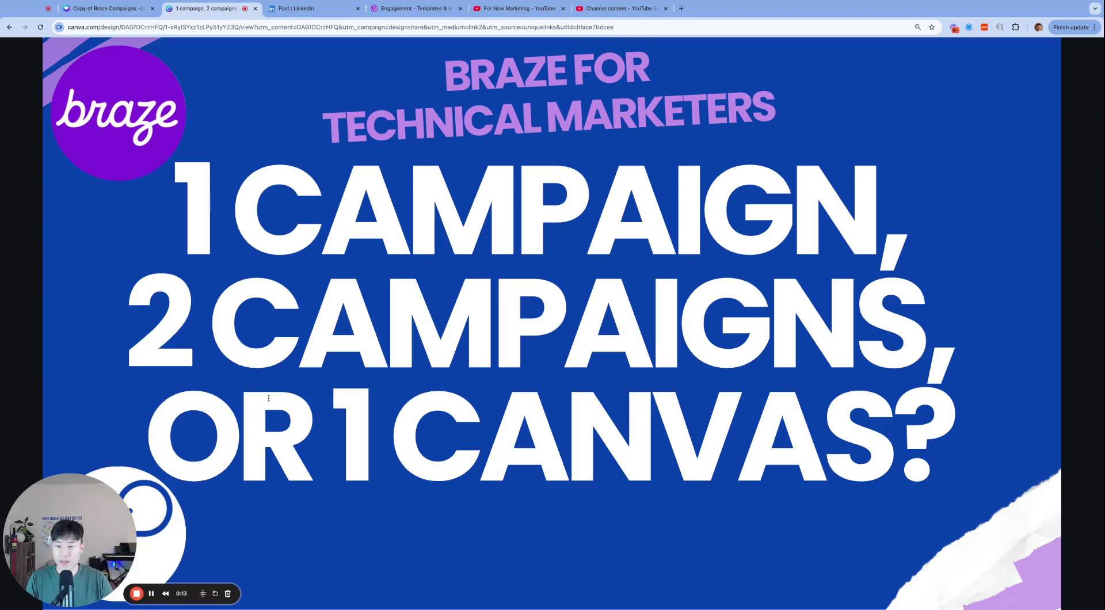
click(318, 13)
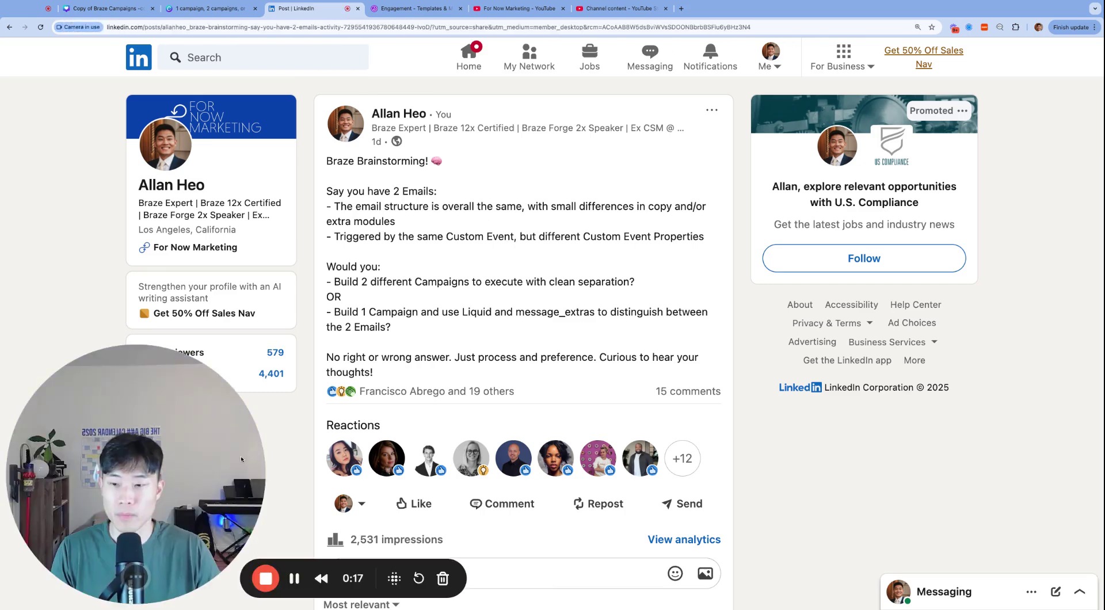
click(141, 596)
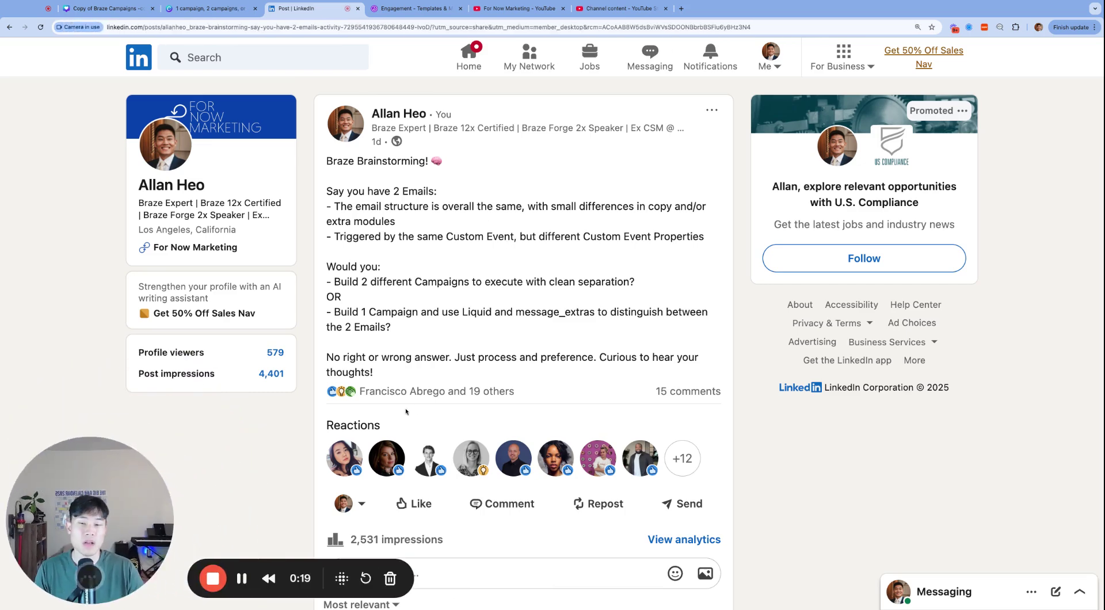
scroll(512, 387, down, 6)
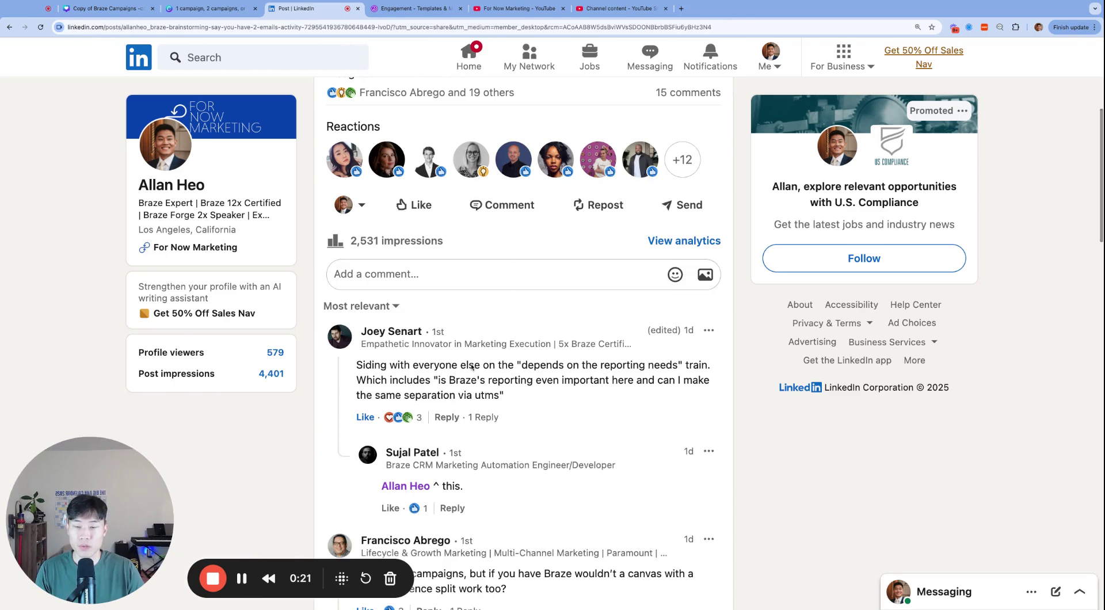
scroll(471, 367, up, 7)
scroll(471, 367, down, 1)
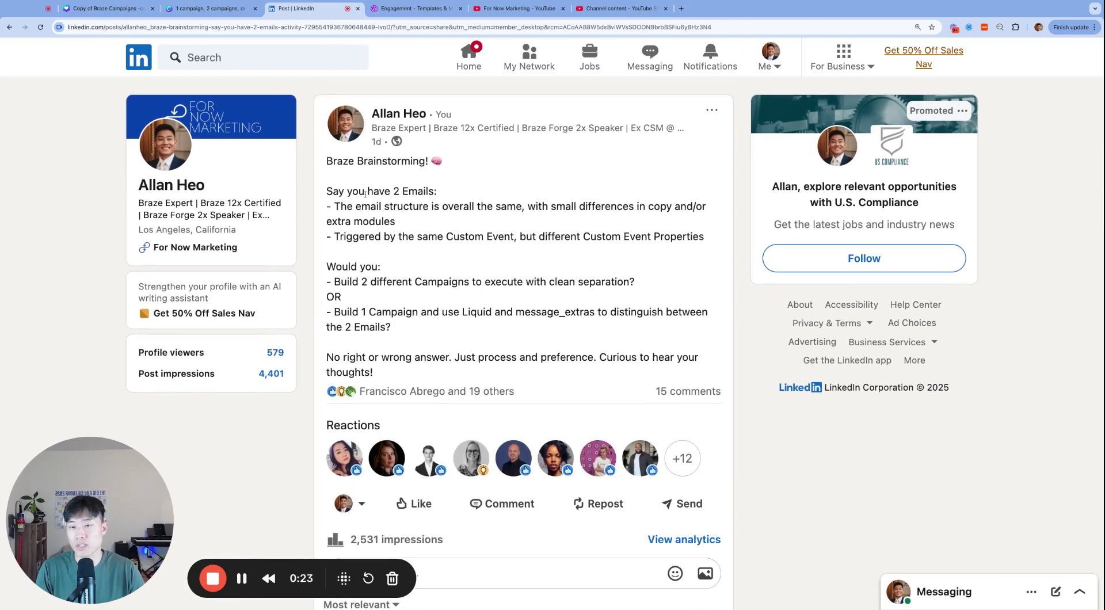
Highlight the post's two-email scenario, covering the small copy or module differences and the same Custom Event with different Custom Event Properties
drag(331, 192, 435, 192)
click(379, 208)
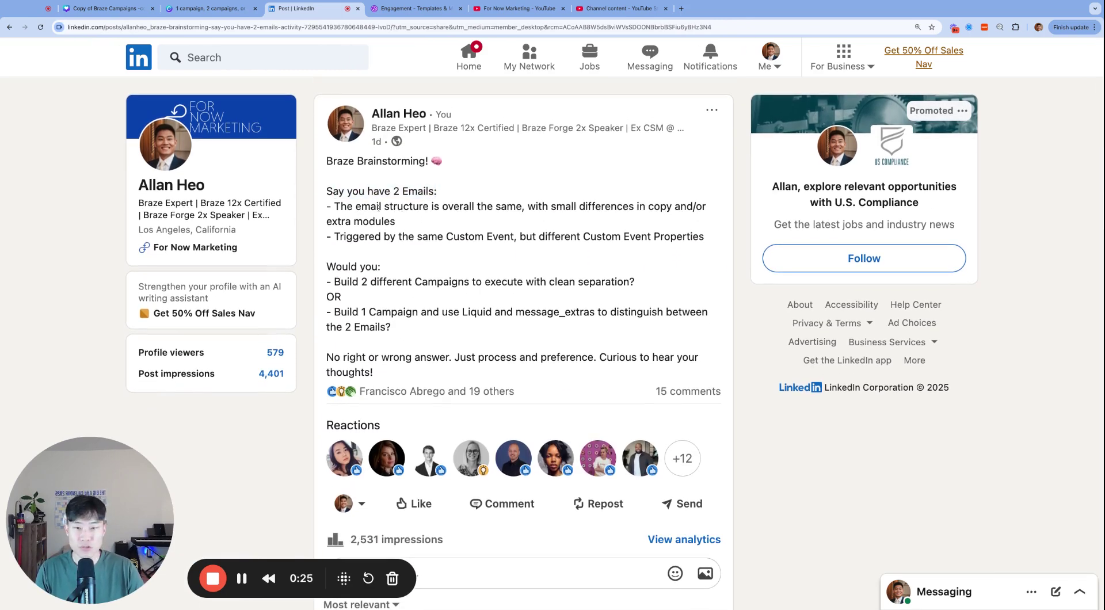
click(534, 211)
key(shift+Down)
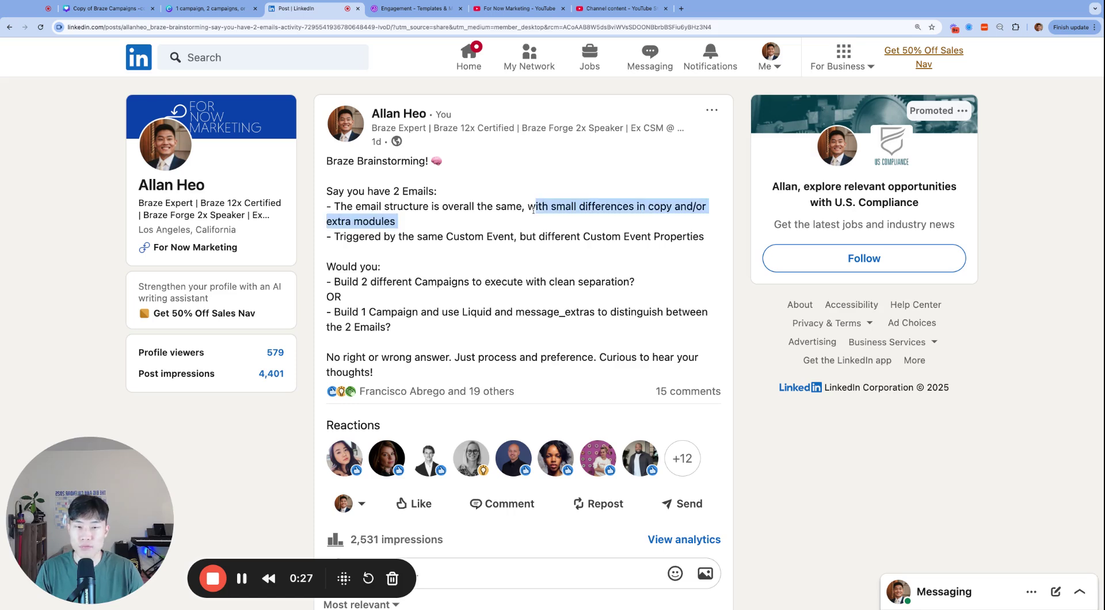
click(487, 234)
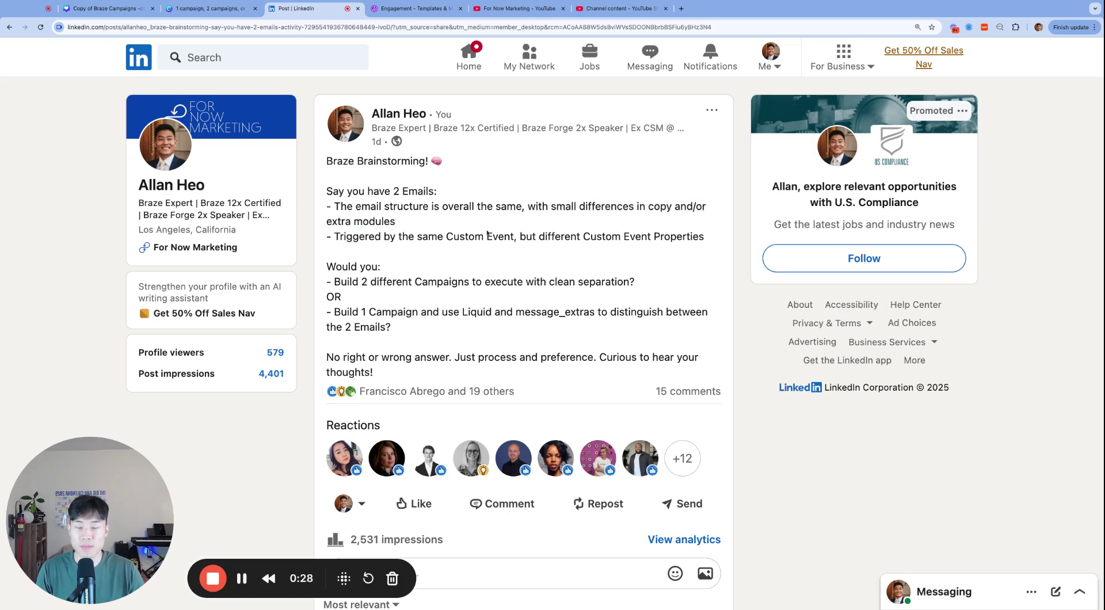
shift+click(363, 238)
triple_click(606, 234)
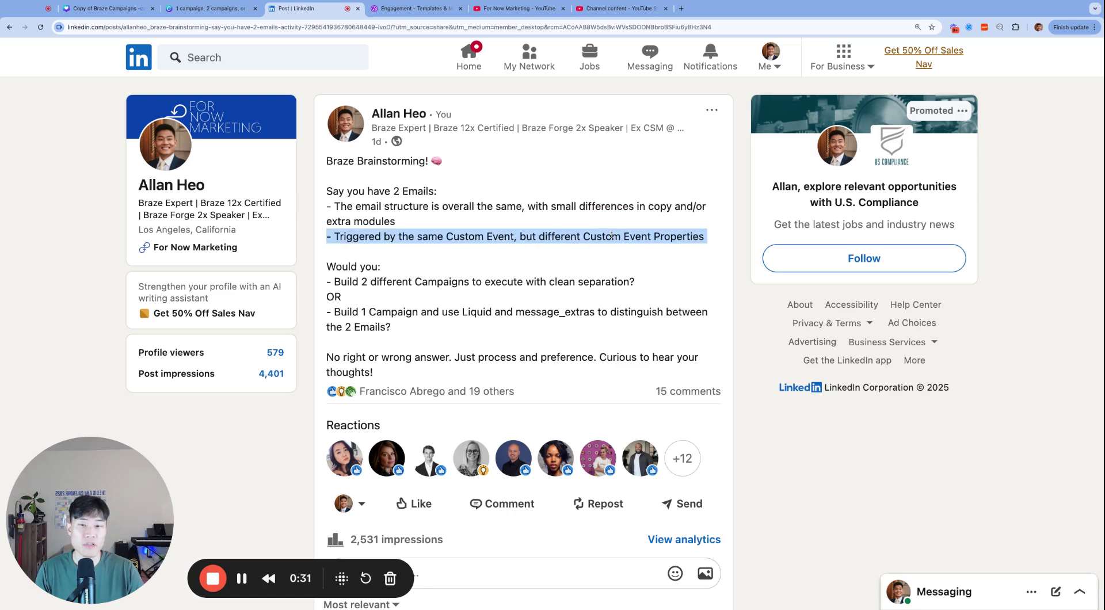
Highlight the post's two options: building 2 different Campaigns, and building 1 Campaign with Liquid and message_extras
click(435, 297)
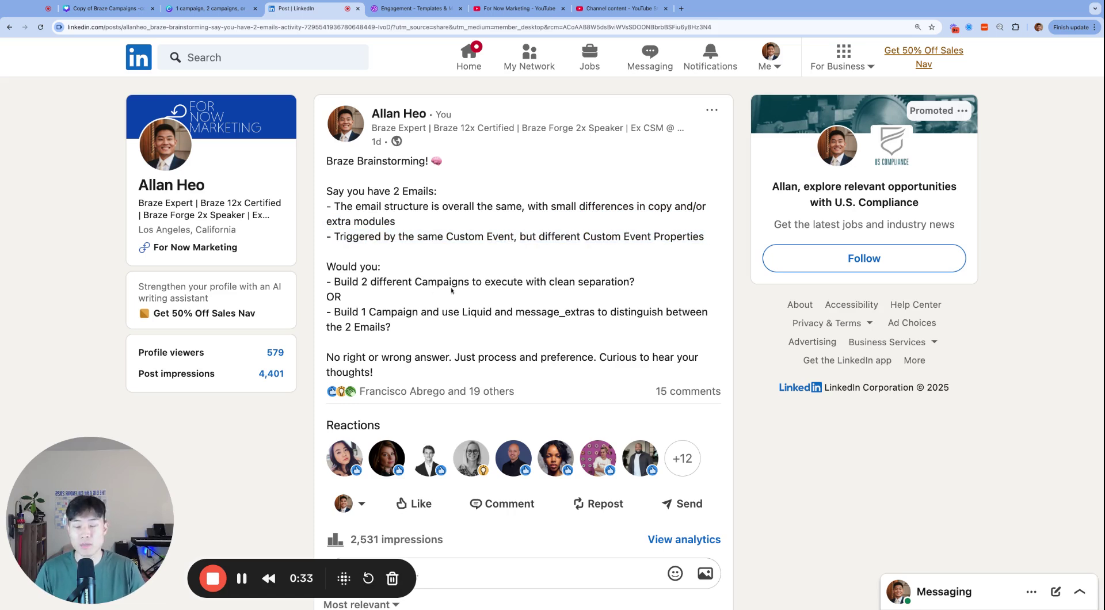
triple_click(380, 283)
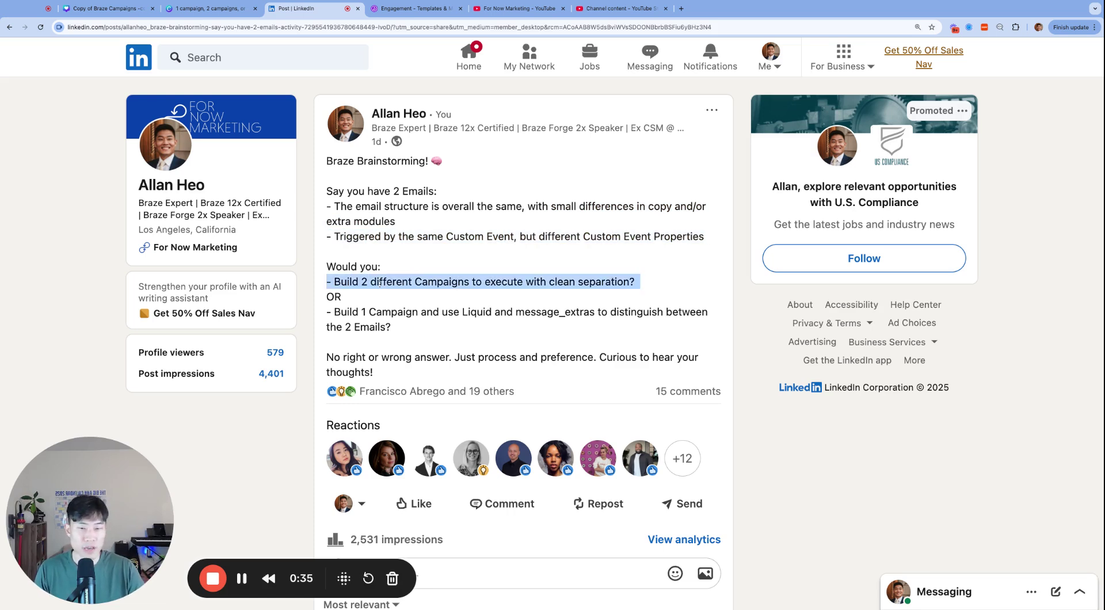
triple_click(405, 313)
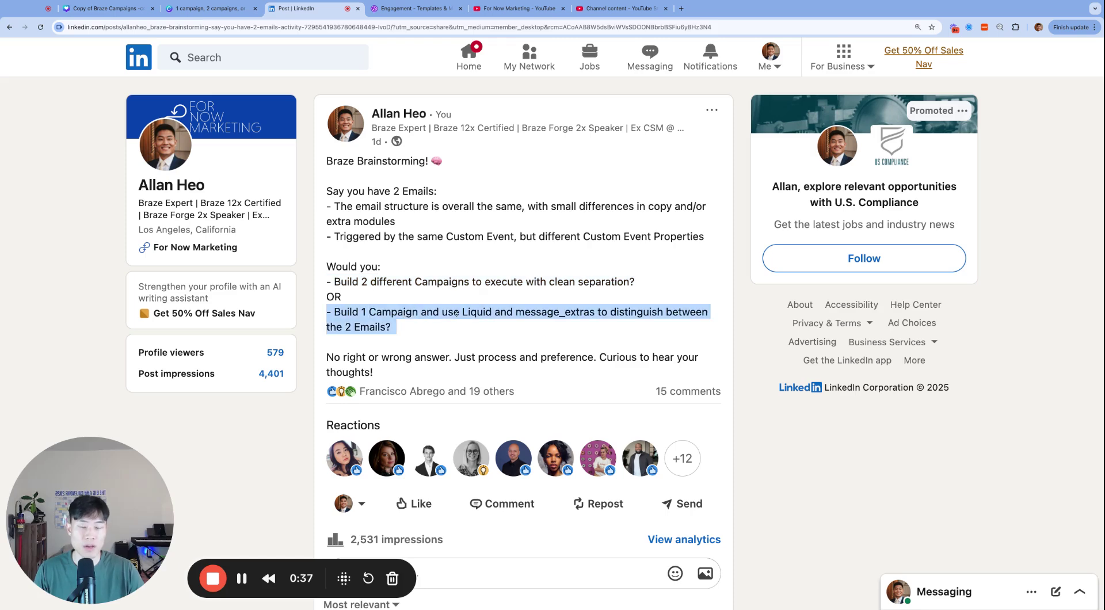
Read the comments down to the Canvas variant plus liquid suggestion and highlight its passage on comparing results in one canvas
scroll(494, 323, down, 6)
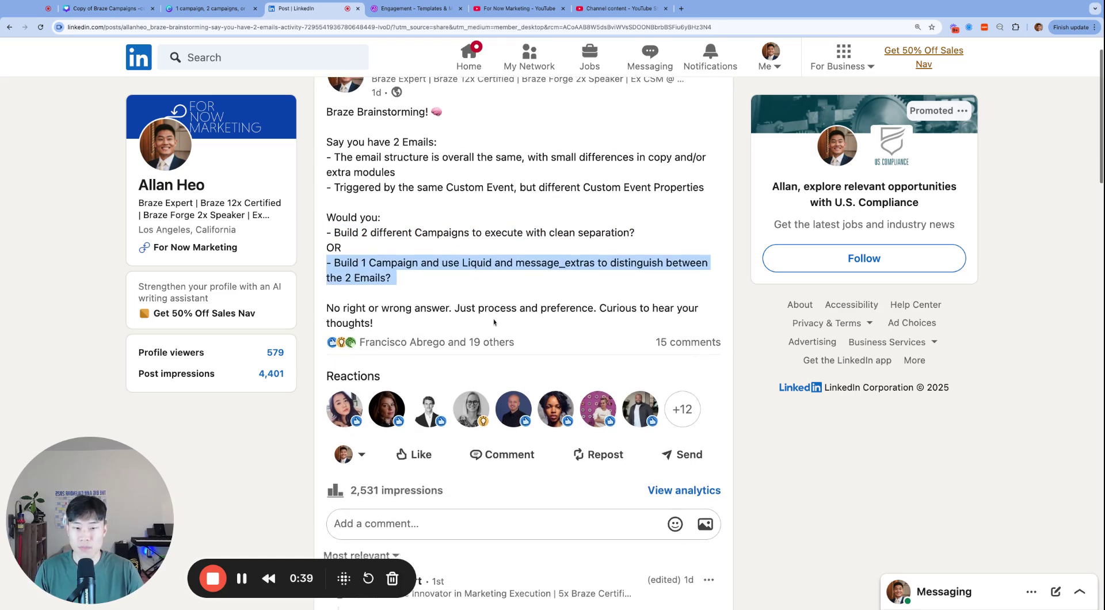
scroll(522, 361, down, 1)
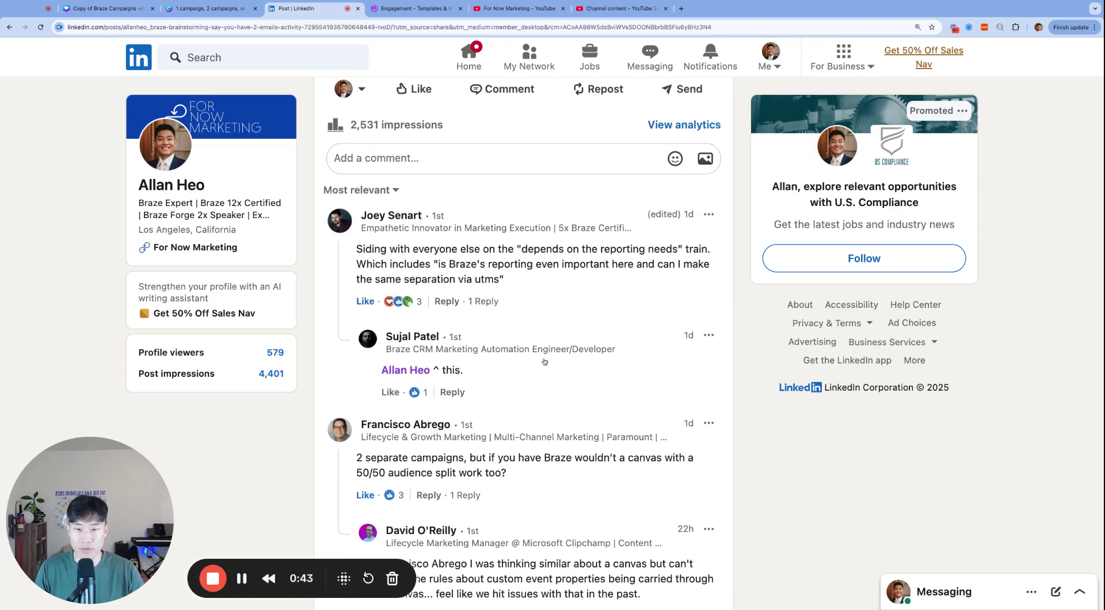
scroll(544, 362, down, 1)
scroll(513, 343, down, 1)
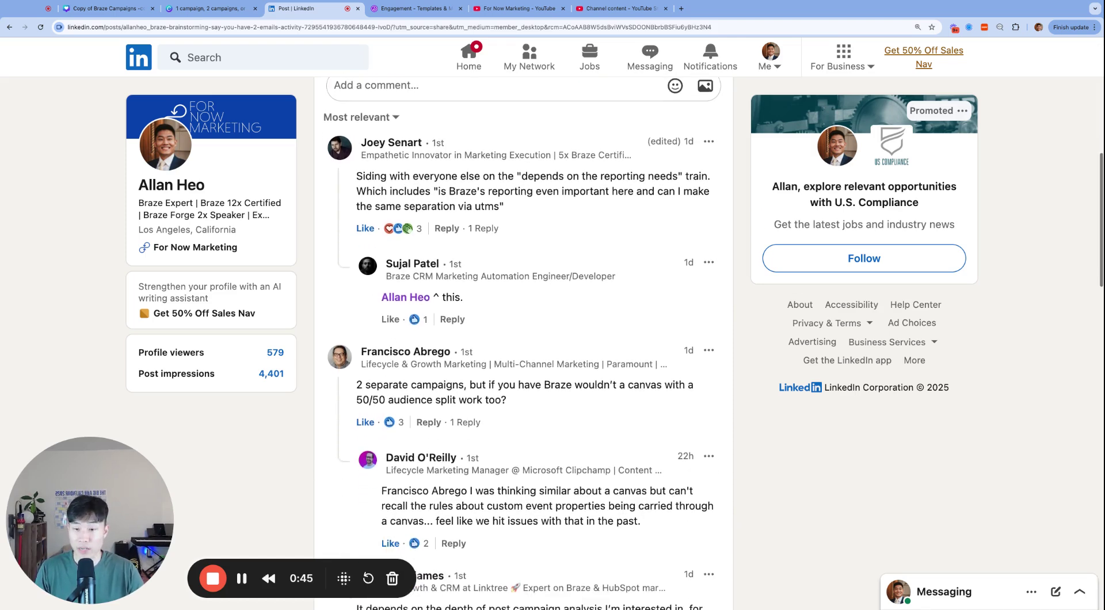
scroll(532, 374, down, 7)
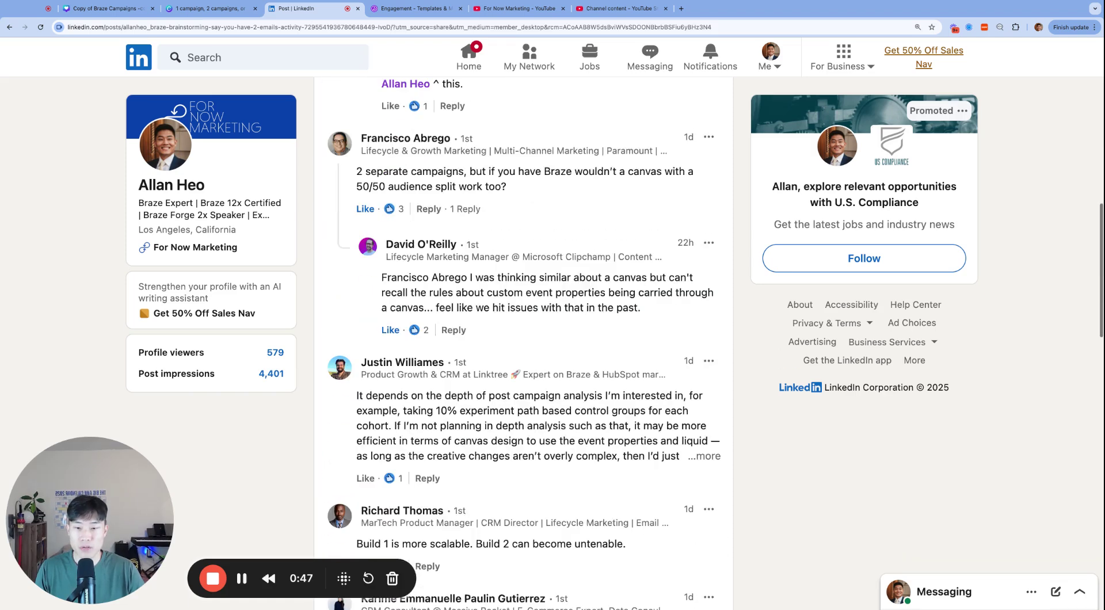
scroll(532, 375, down, 2)
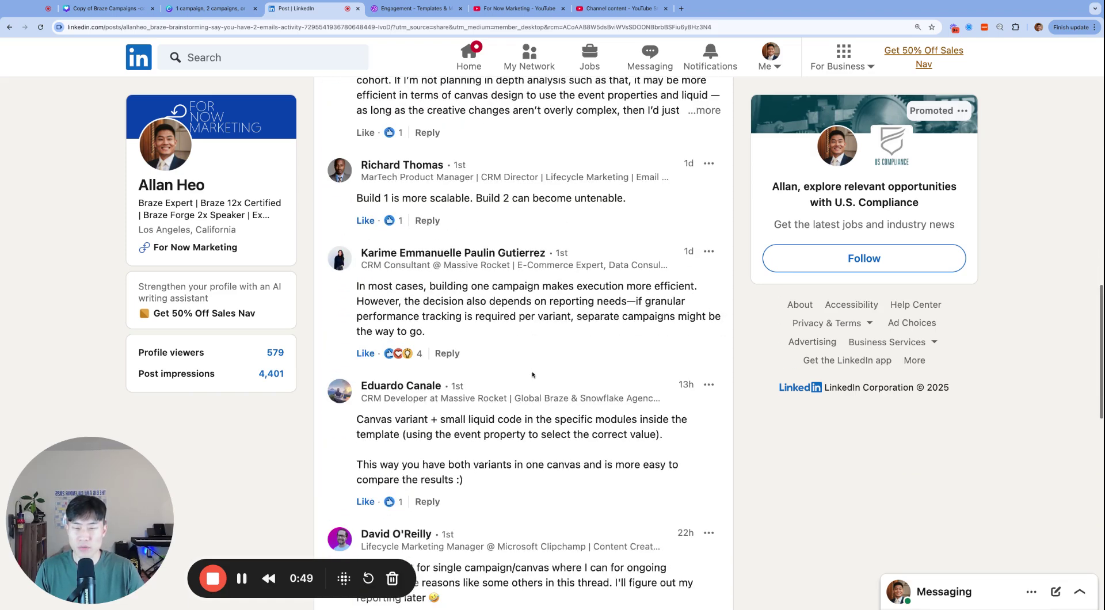
scroll(538, 436, down, 1)
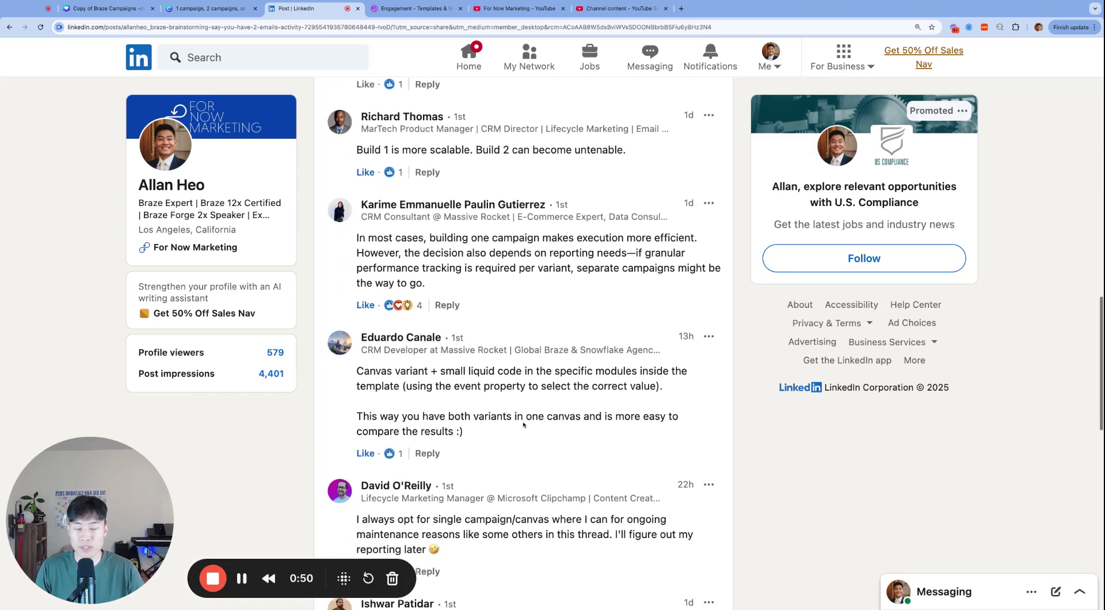
triple_click(526, 378)
triple_click(531, 417)
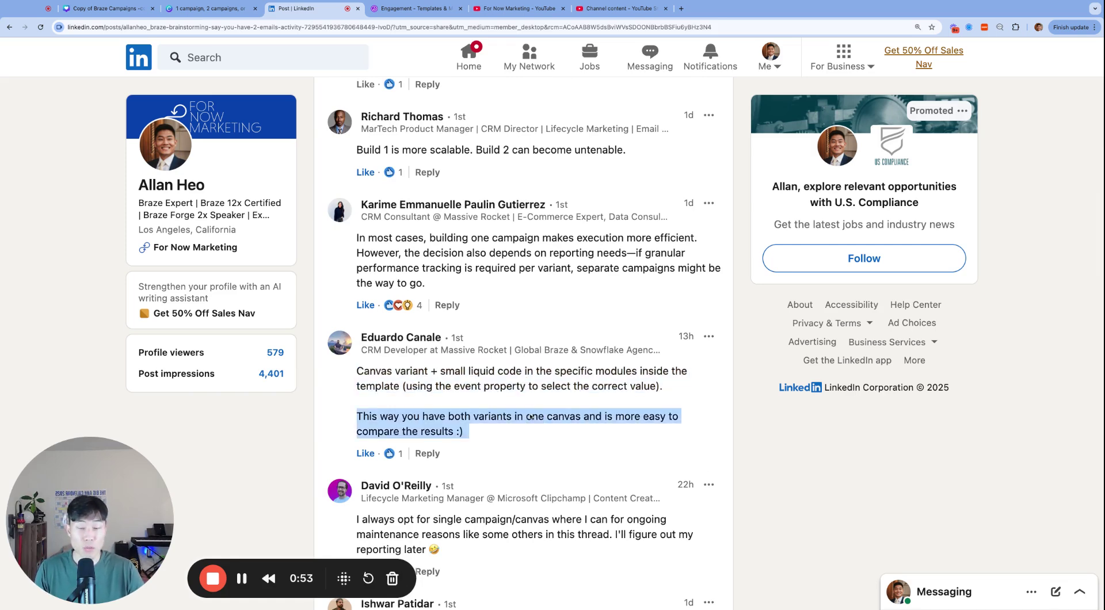
Read the remaining comments to the end of the thread and revisit the first replies about reporting needs and separate campaigns
scroll(531, 417, down, 2)
scroll(530, 416, down, 3)
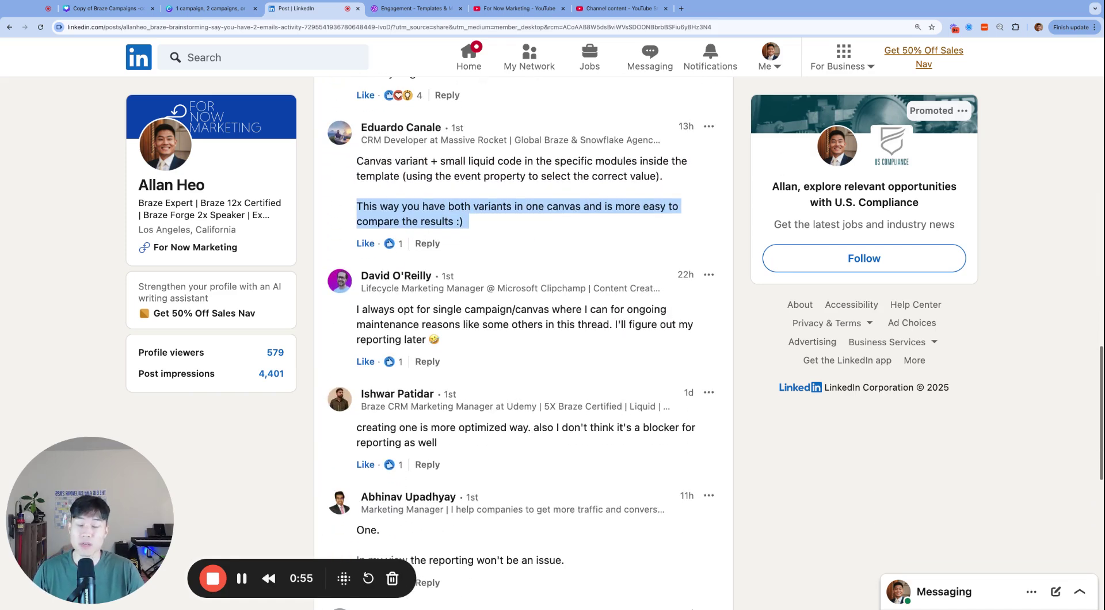
scroll(521, 340, down, 8)
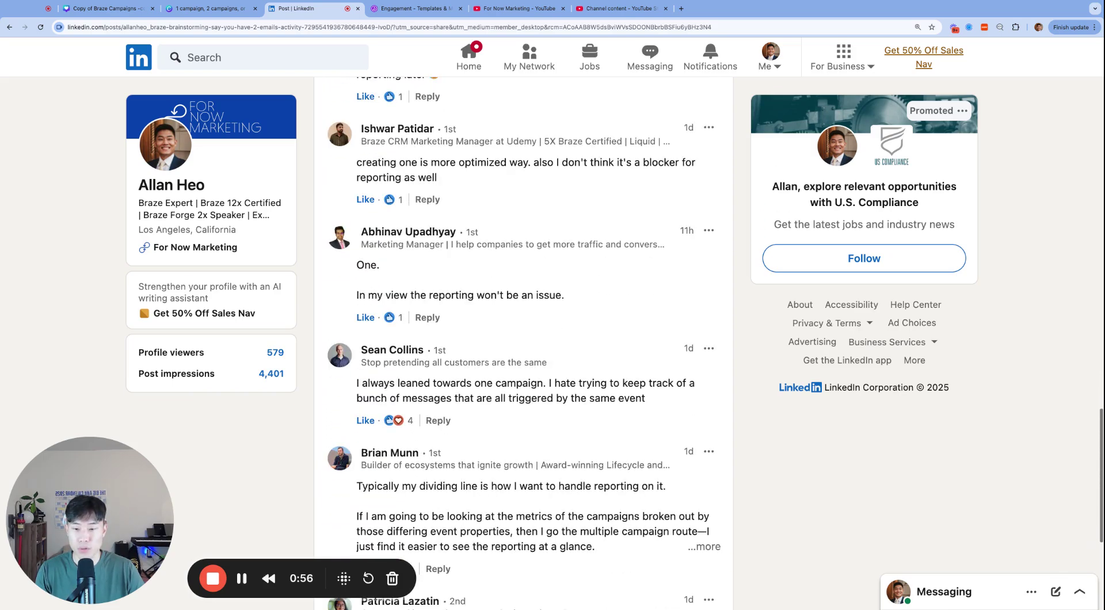
scroll(521, 340, up, 15)
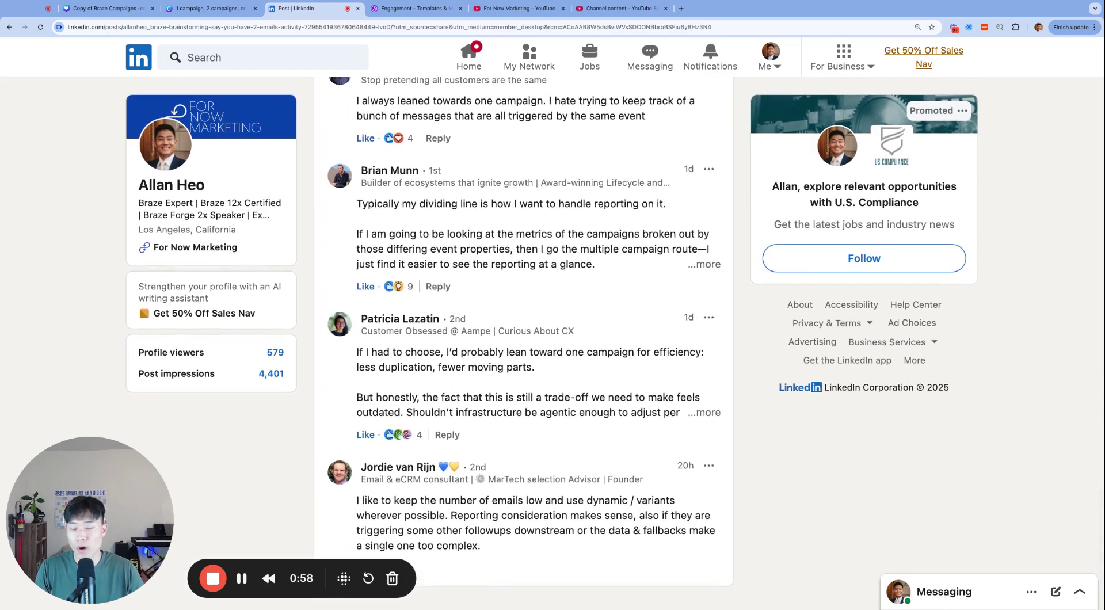
scroll(491, 273, down, 1)
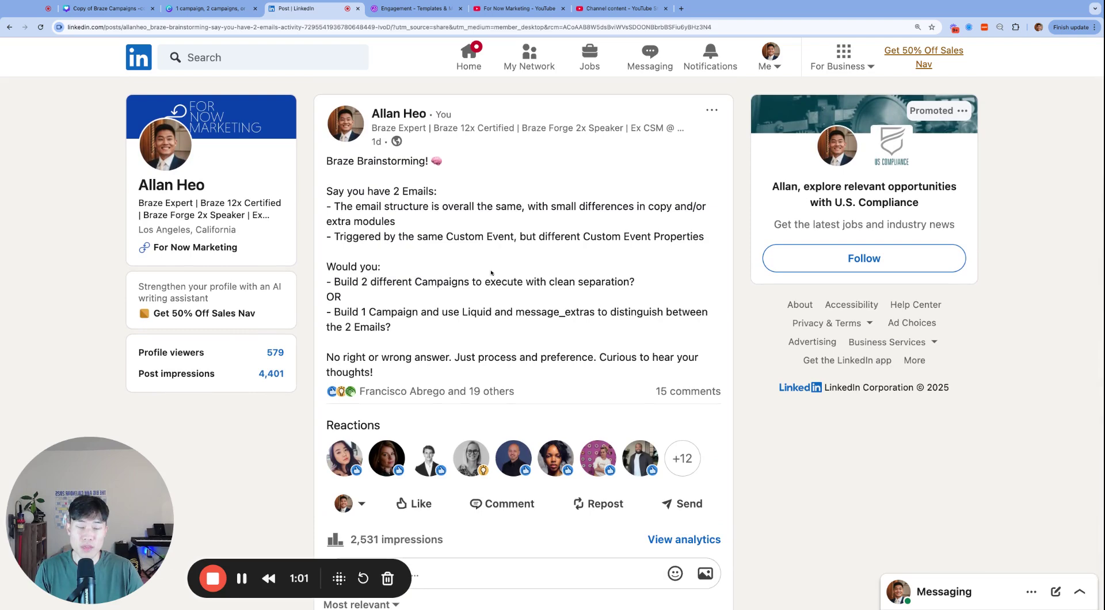
scroll(491, 273, down, 6)
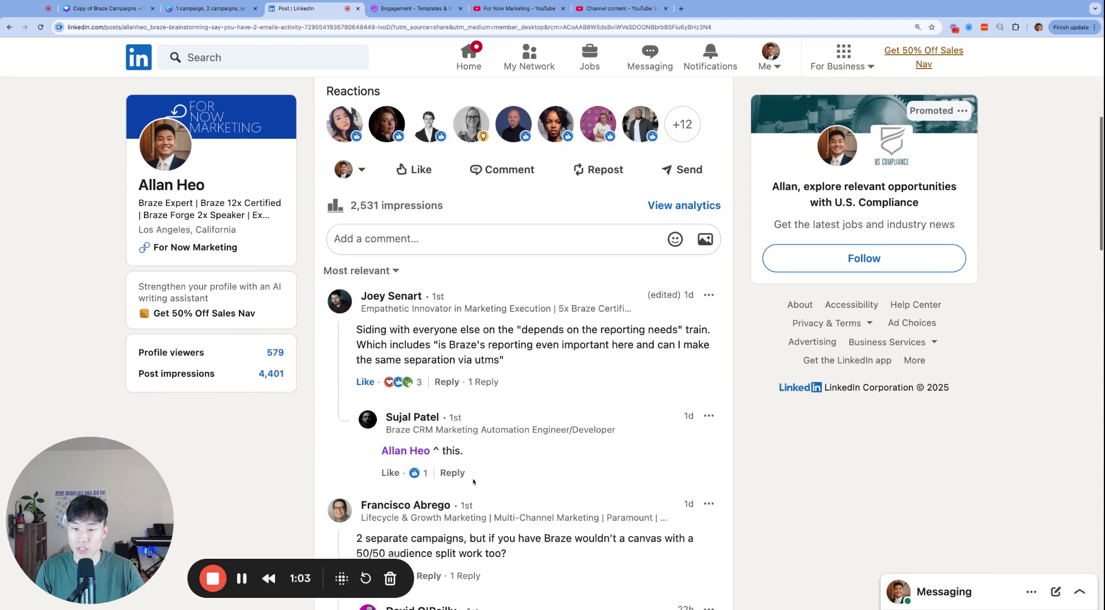
scroll(626, 481, down, 1)
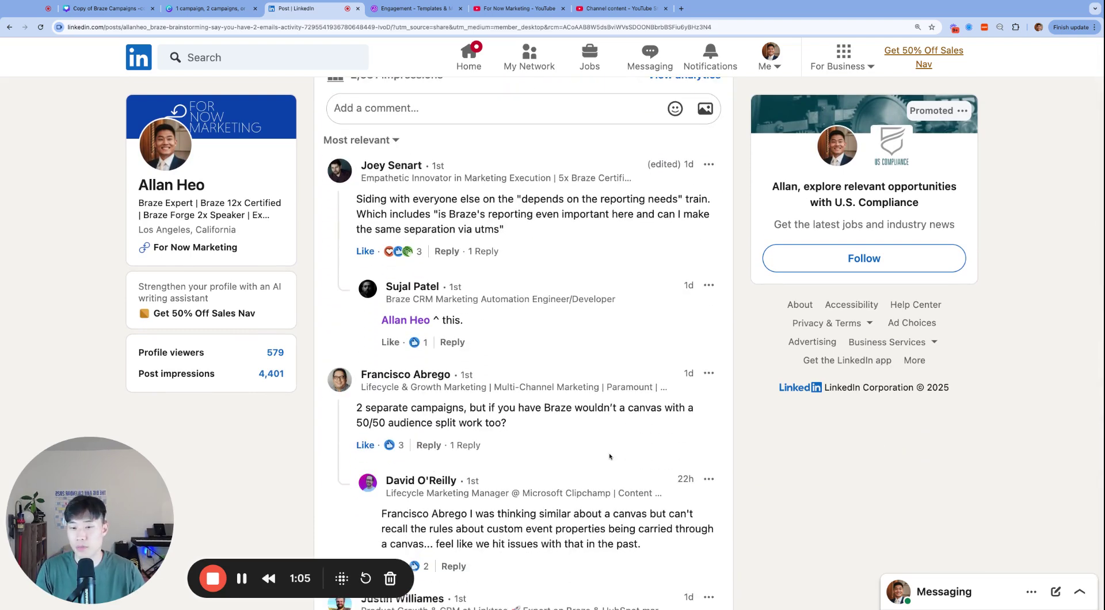
scroll(609, 457, up, 8)
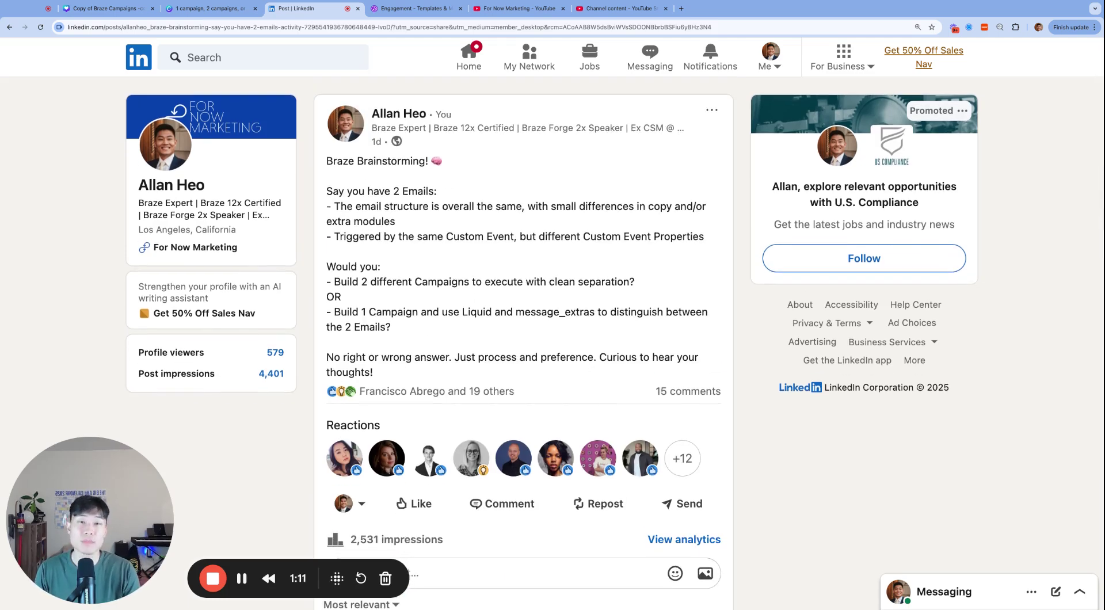
Switch to the Braze email template preview for the Silver Program and look over its content
key(super+grave)
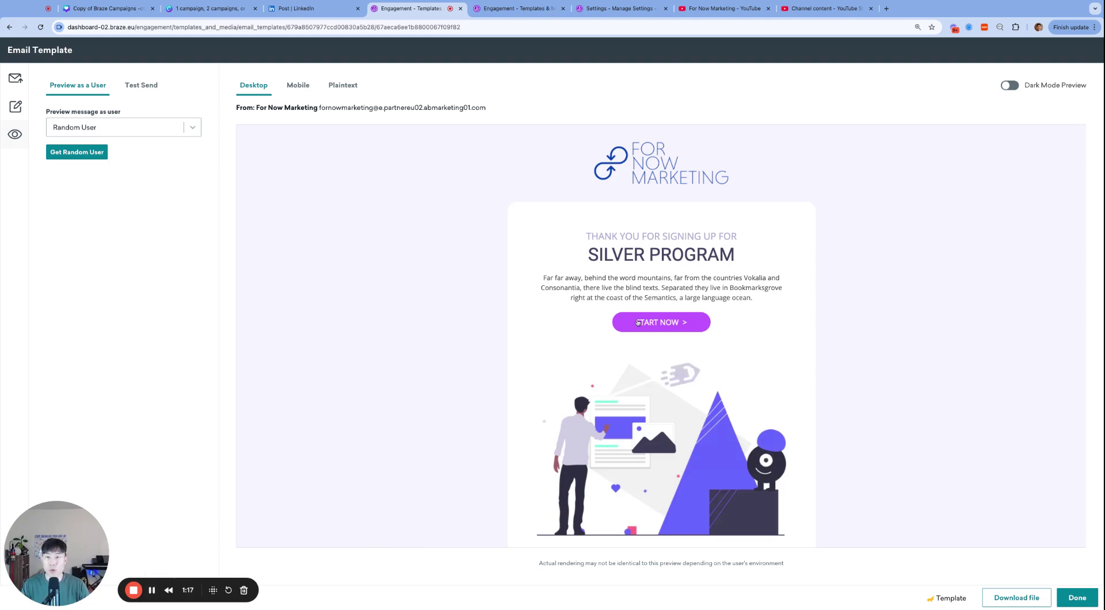
scroll(658, 271, down, 10)
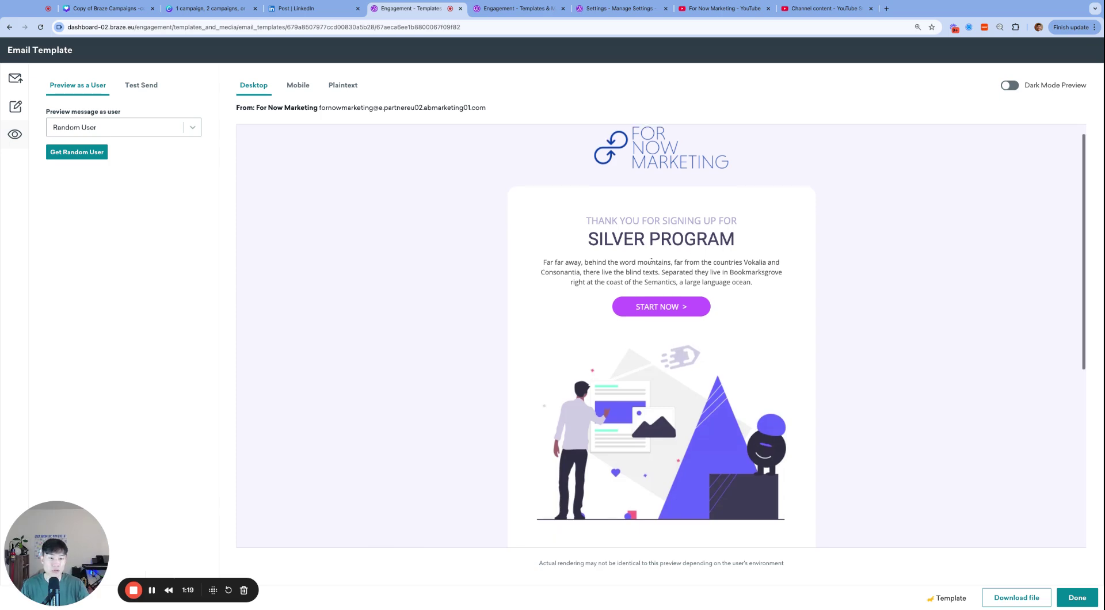
key(ctrl+Tab)
key(ctrl+shift+Tab)
Switch to the Gold Program email template preview, enlarge it and examine its modules, including "Customize your profile" and "Lorem ipsum dolor"
key(ctrl+Tab)
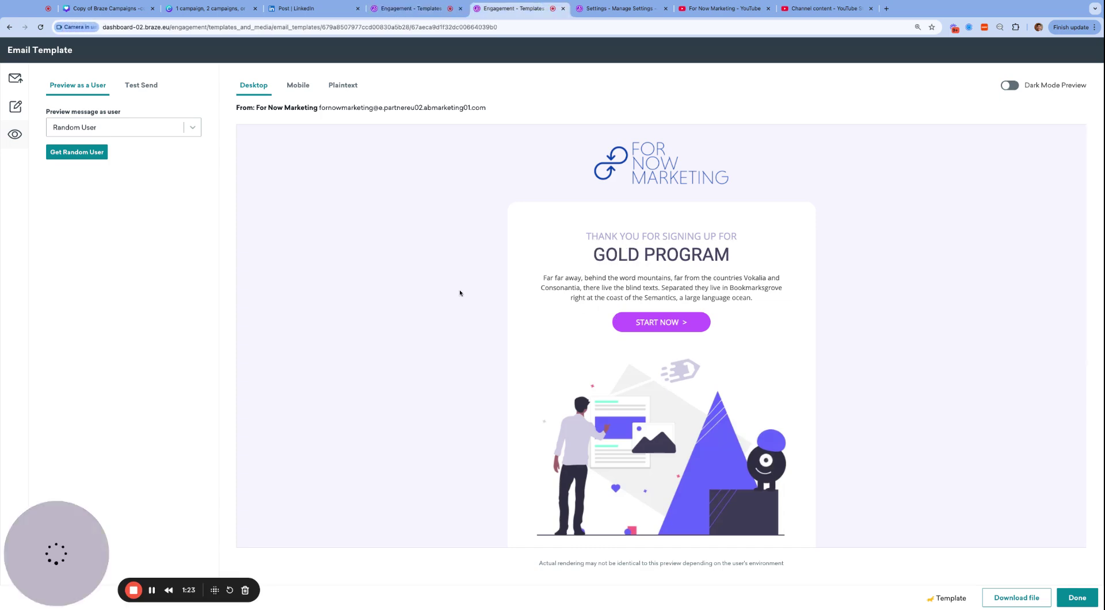
key(super+equal)
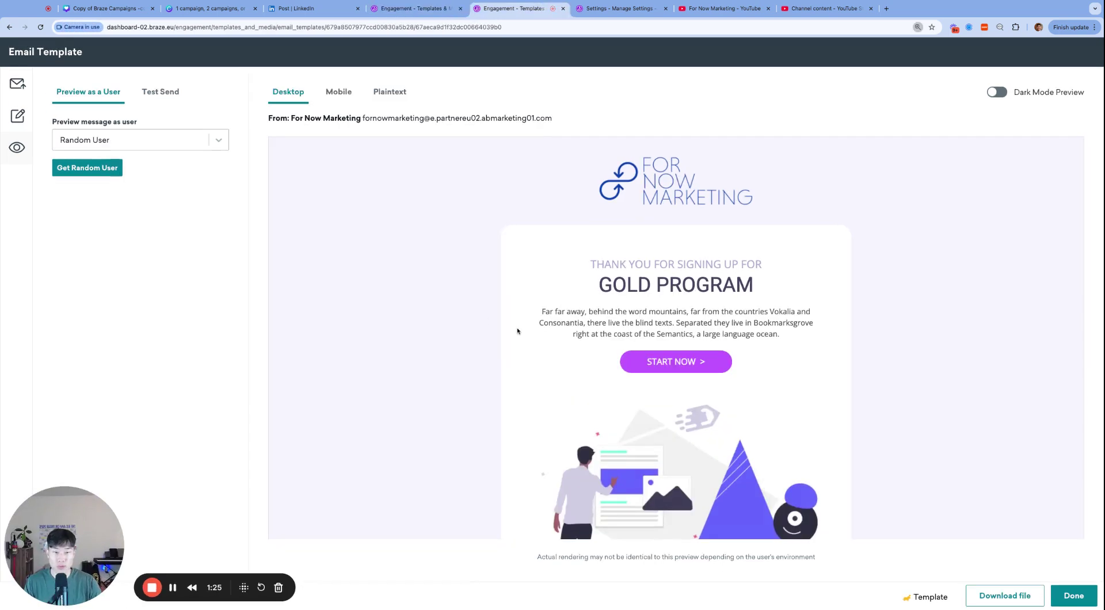
scroll(634, 325, down, 6)
scroll(695, 323, down, 4)
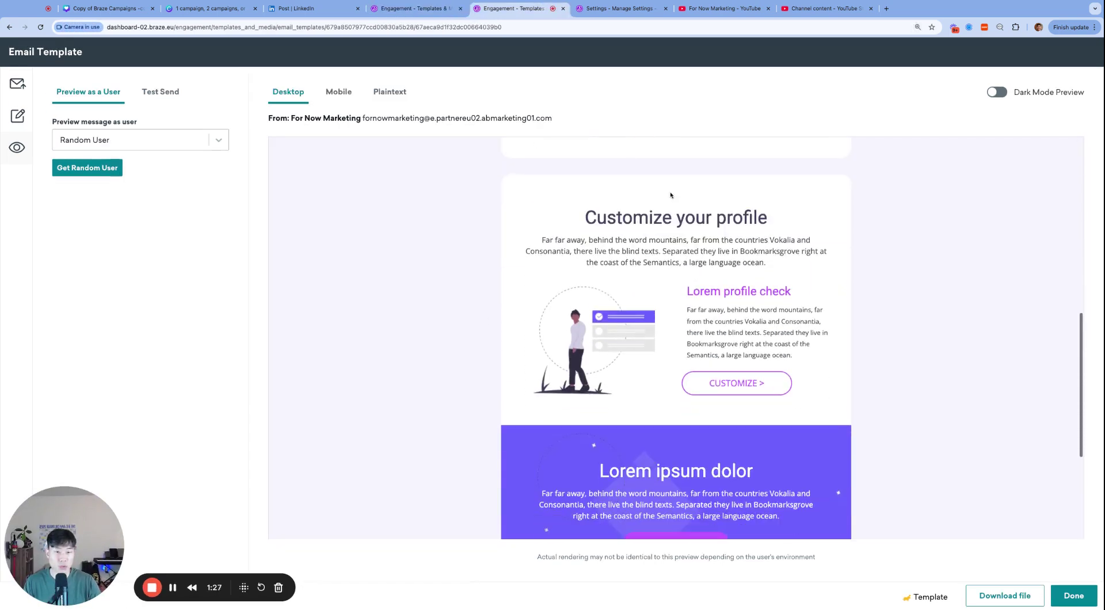
scroll(811, 490, down, 3)
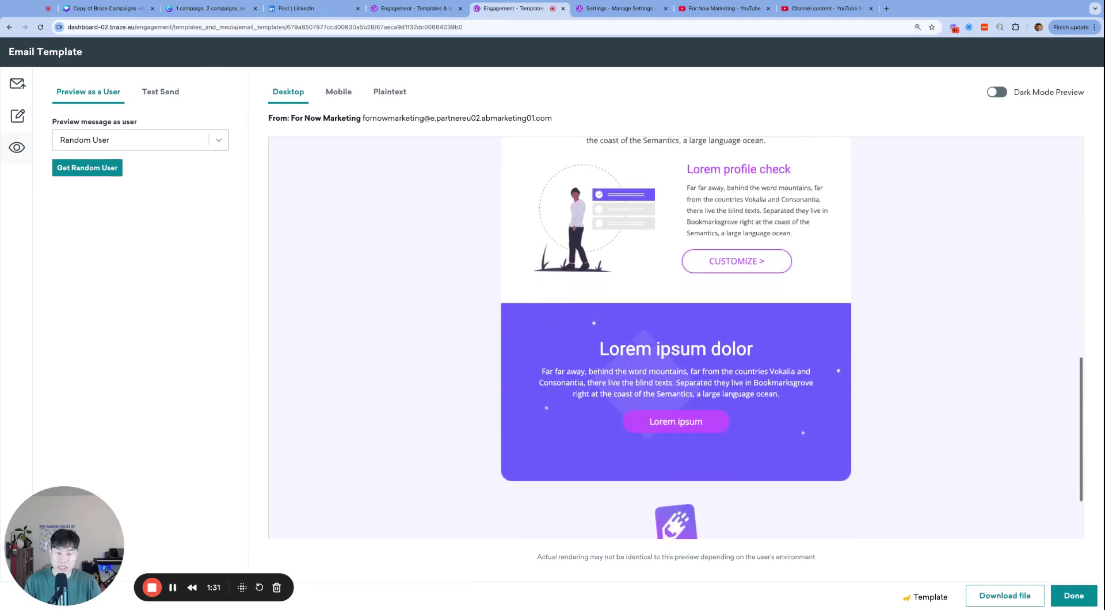
scroll(795, 368, up, 4)
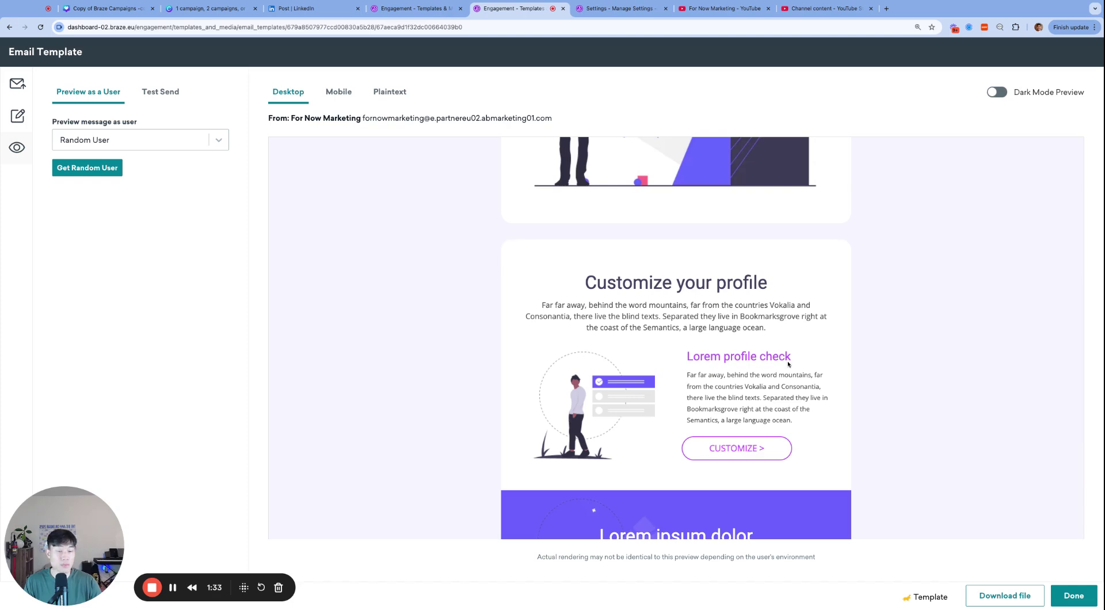
scroll(735, 349, down, 6)
scroll(735, 348, up, 15)
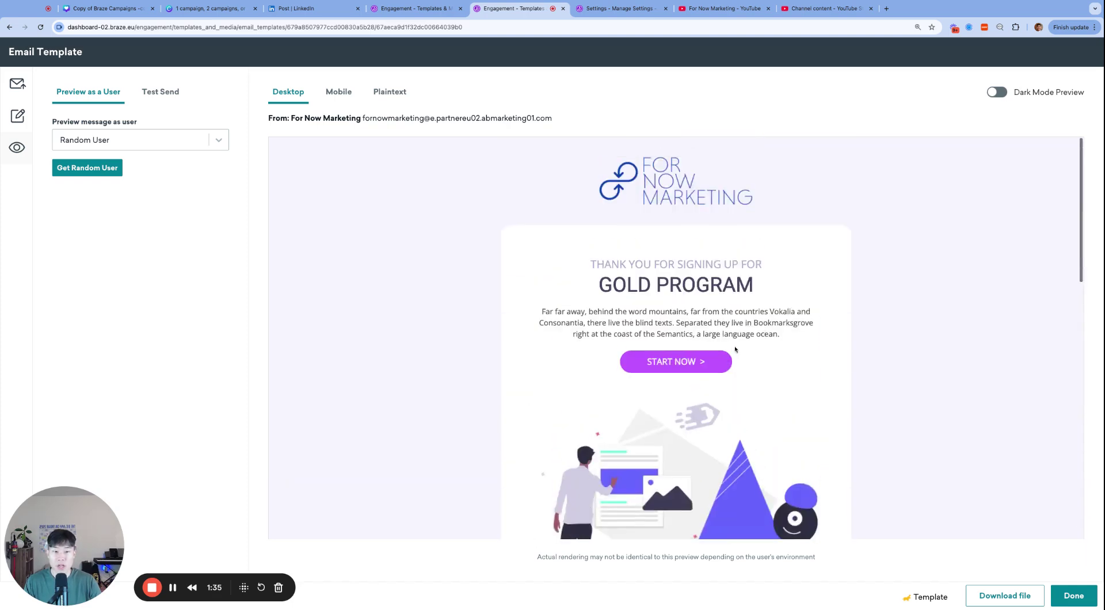
Compare the Silver Program and Gold Program previews side by side in turn, and bring up the Custom Events settings page
key(ctrl+shift+Tab)
key(ctrl+Tab)
key(ctrl+shift+Tab)
key(ctrl+Tab)
key(ctrl+Tab)
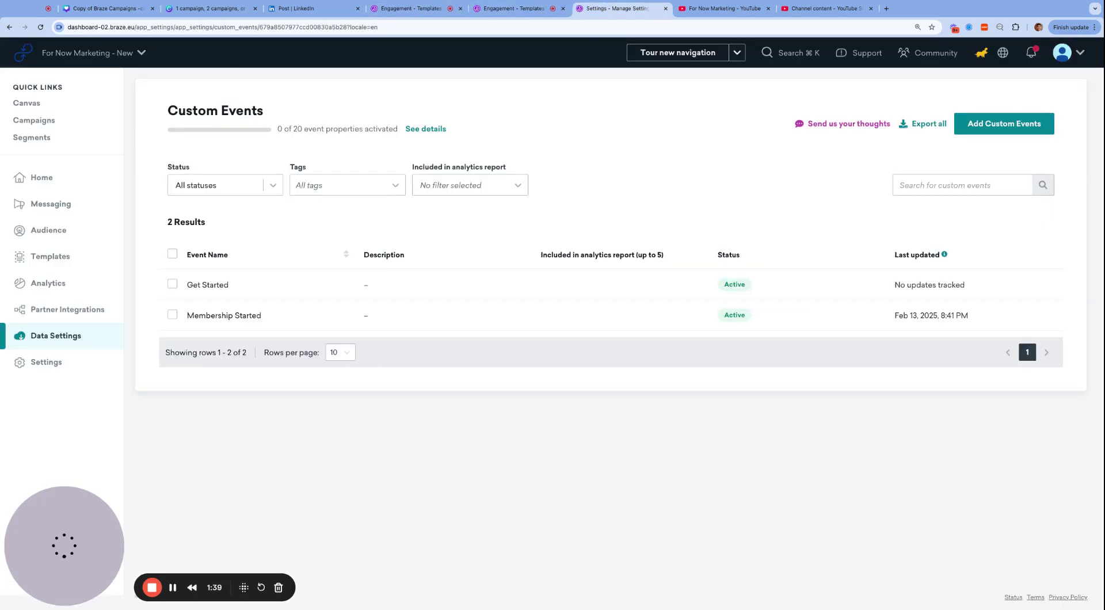
Inspect the event properties of the Membership Started custom event, including membership_tier, and leave without saving
key(super+plus)
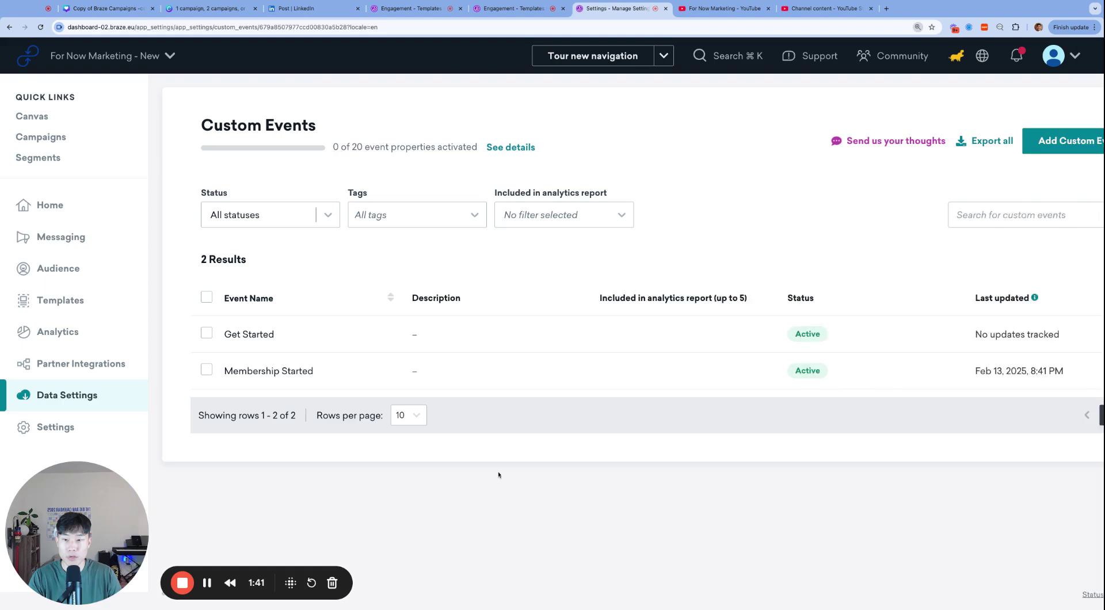
click(1031, 369)
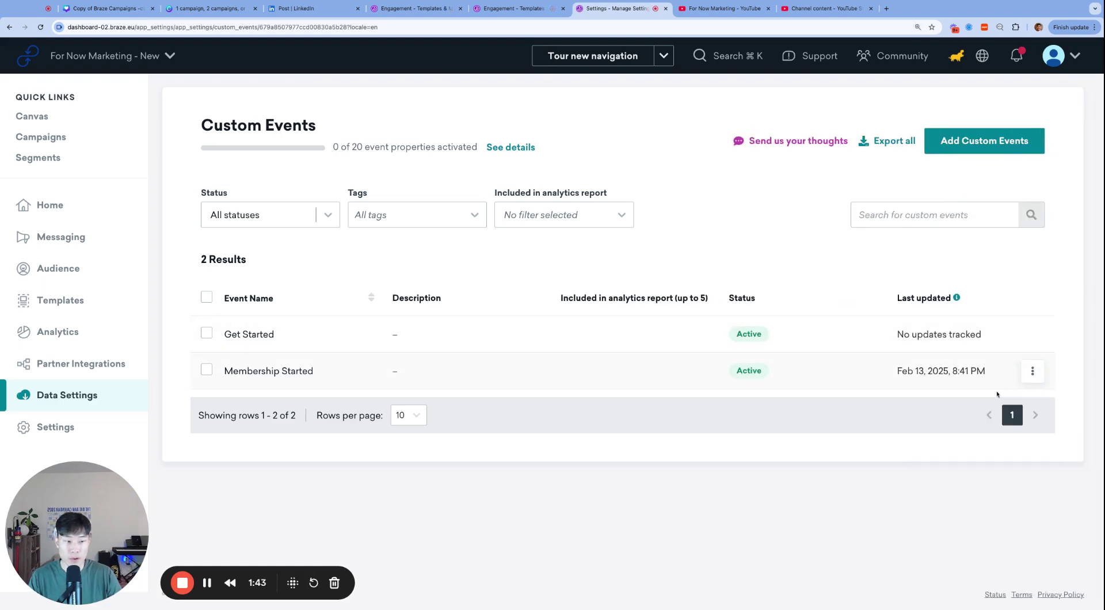
click(1033, 371)
click(999, 433)
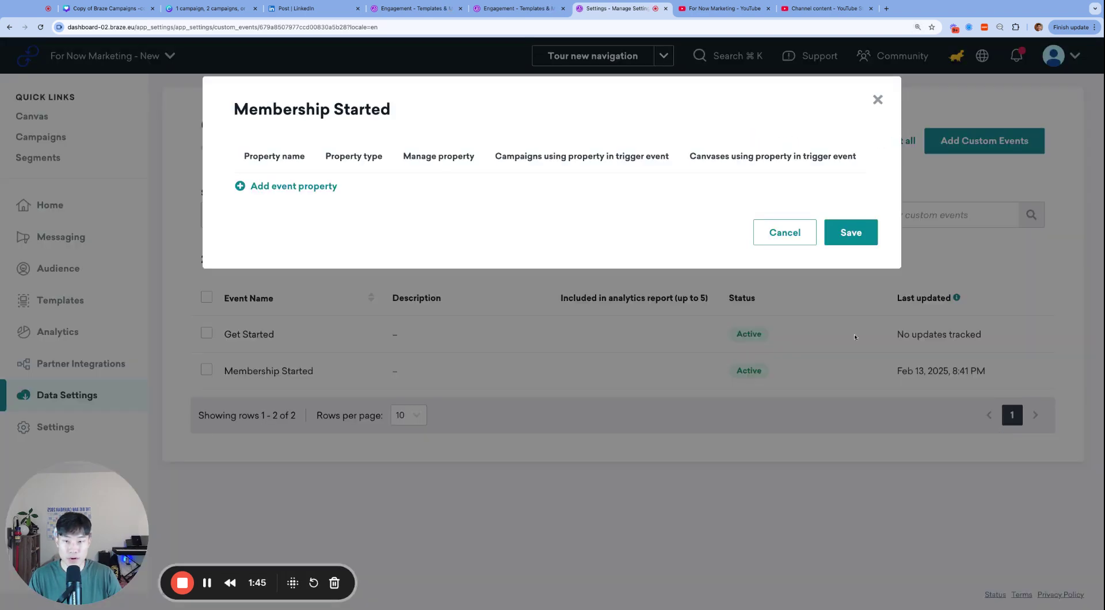
double_click(306, 247)
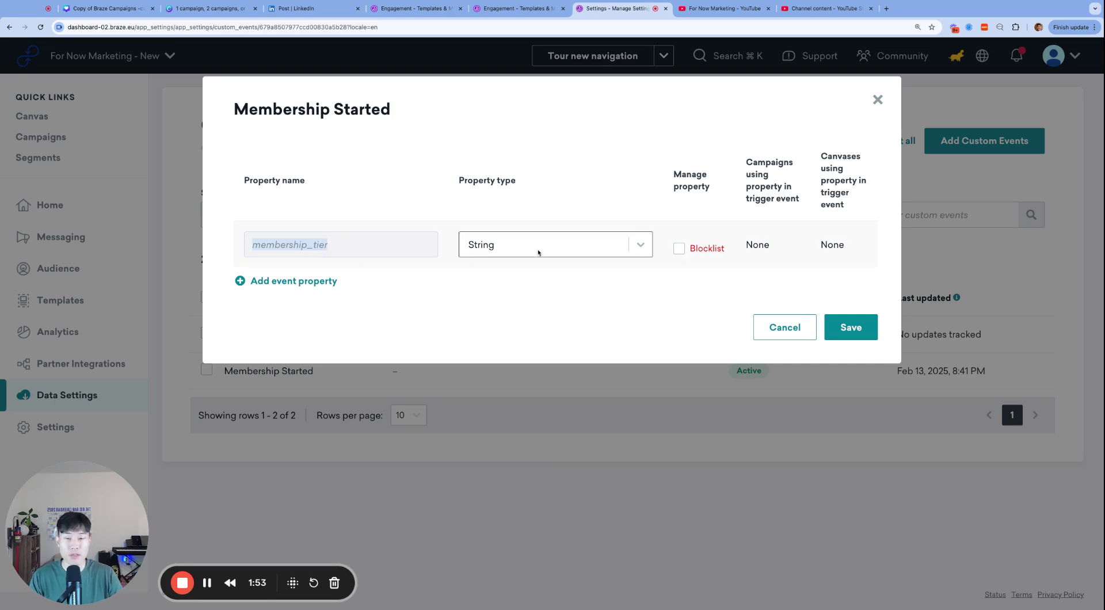
click(785, 327)
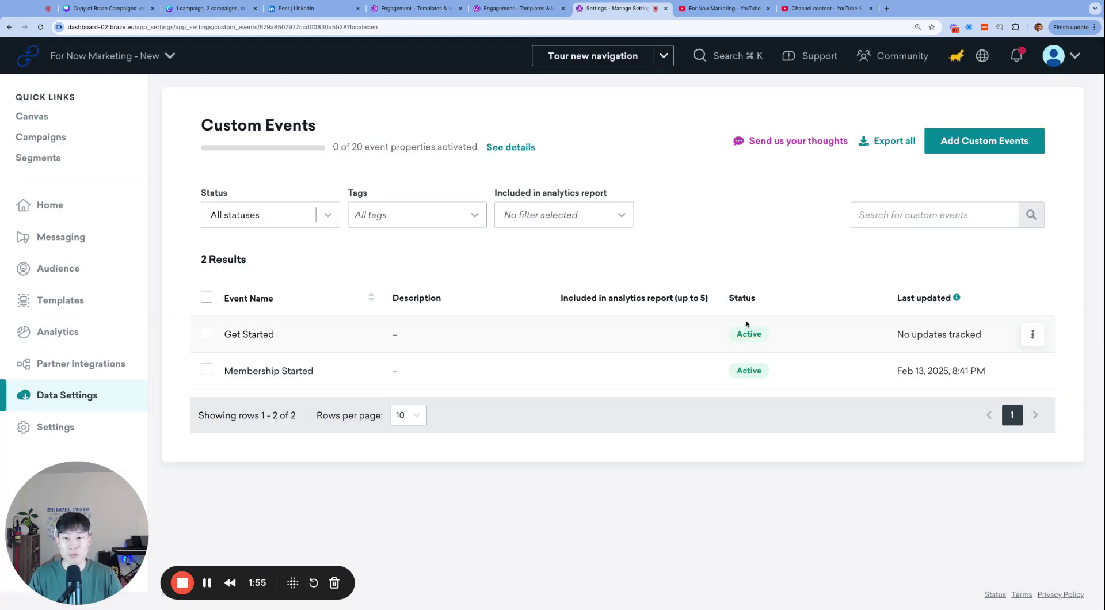
Revisit the Gold Program and Silver Program email previews and return to the Custom Events page
click(507, 8)
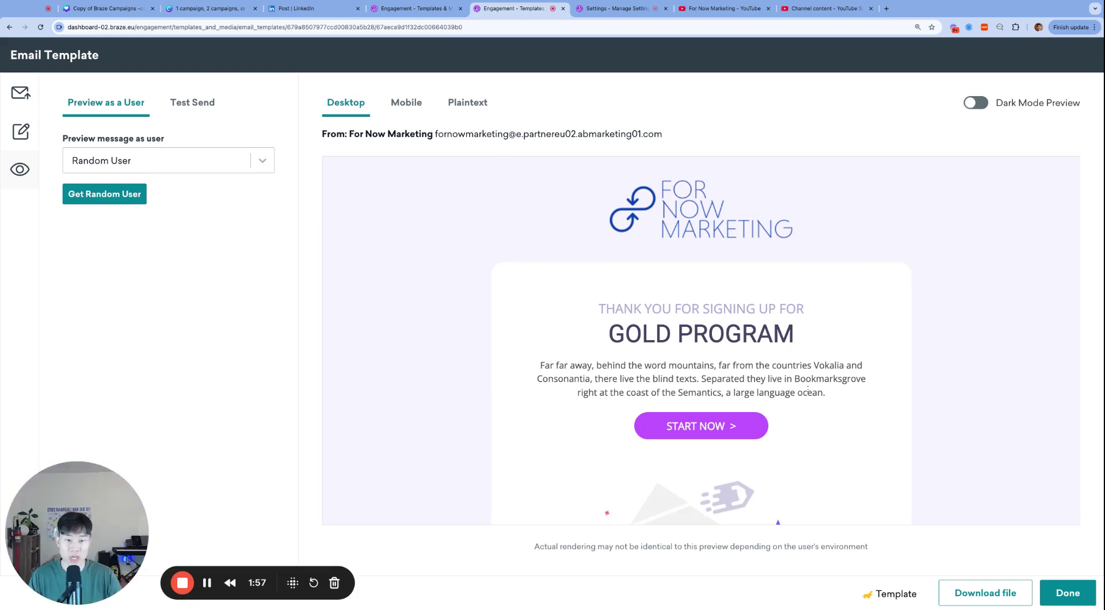
key(ctrl+shift+Tab)
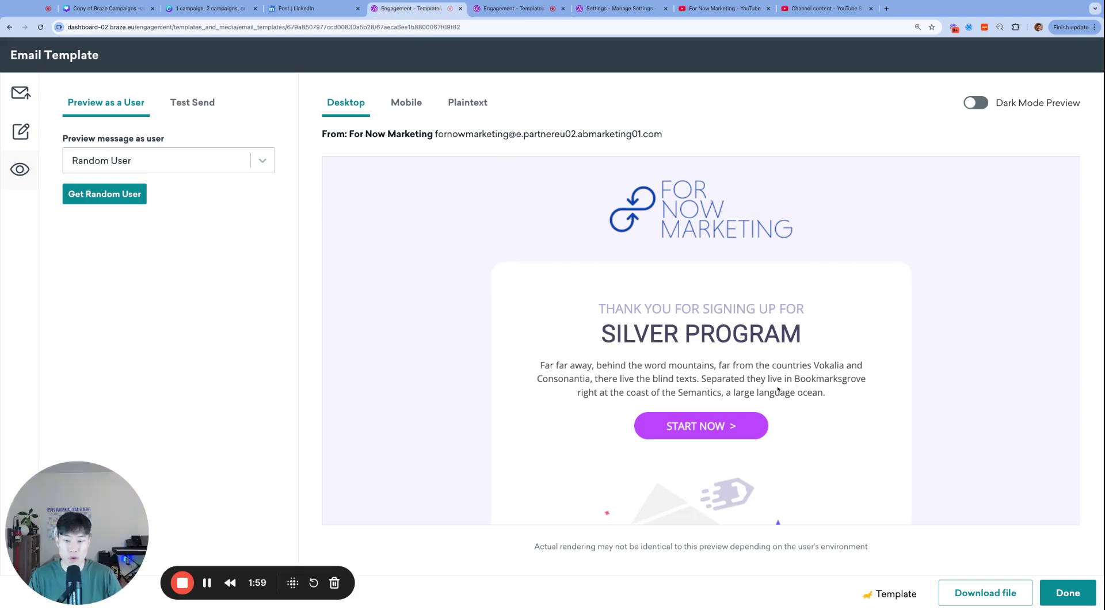
key(ctrl+Tab)
key(ctrl+Tab)
Bring up the Campaigns page in a separate browser tab and create a new single-channel Email campaign
mouse_move(47, 242)
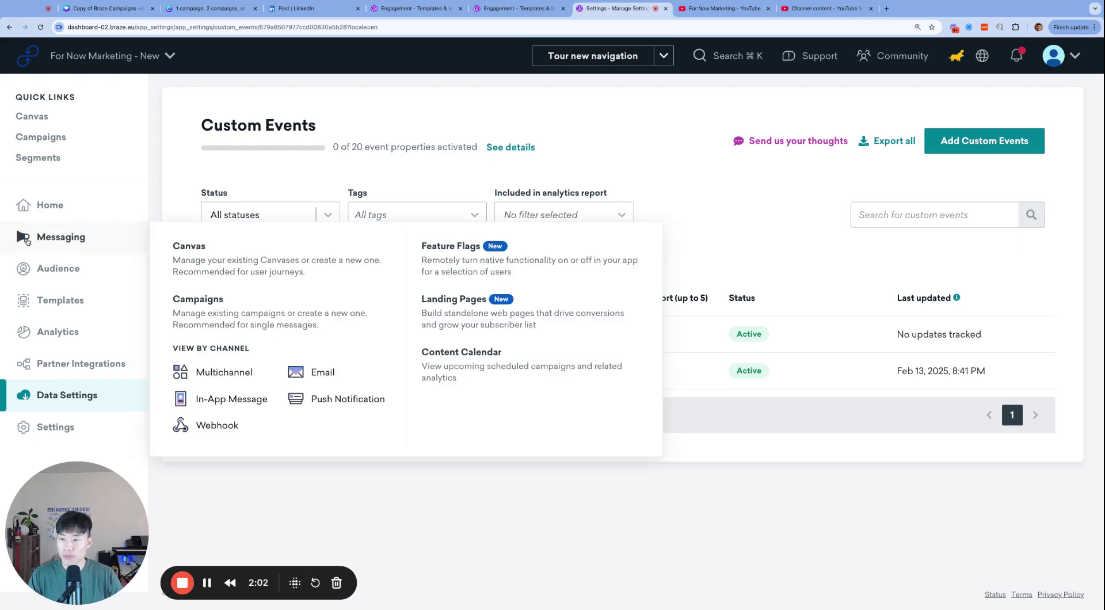
super+click(257, 316)
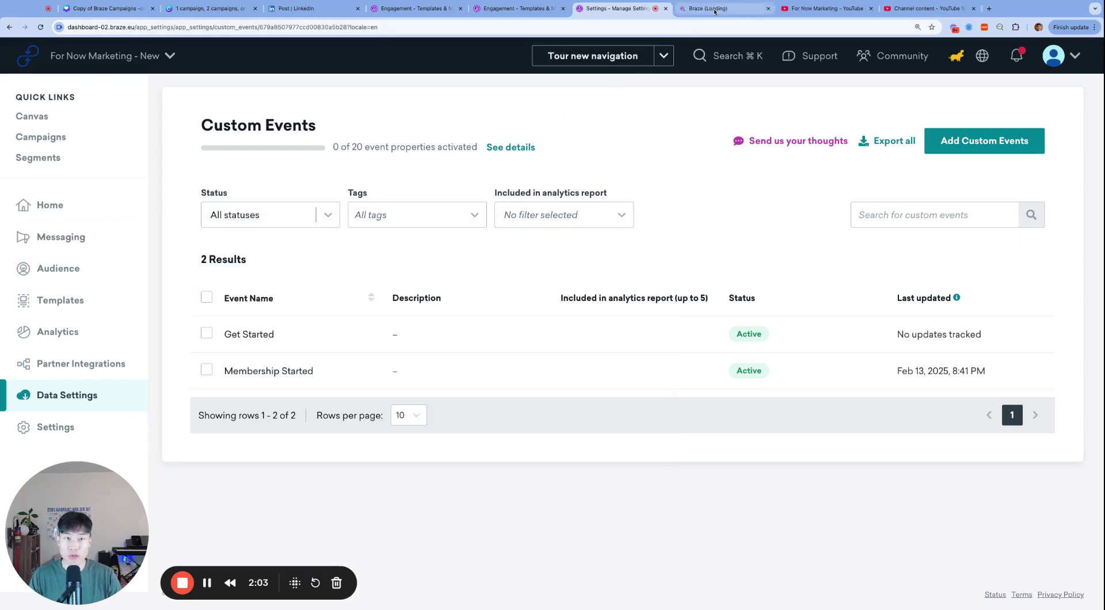
click(719, 8)
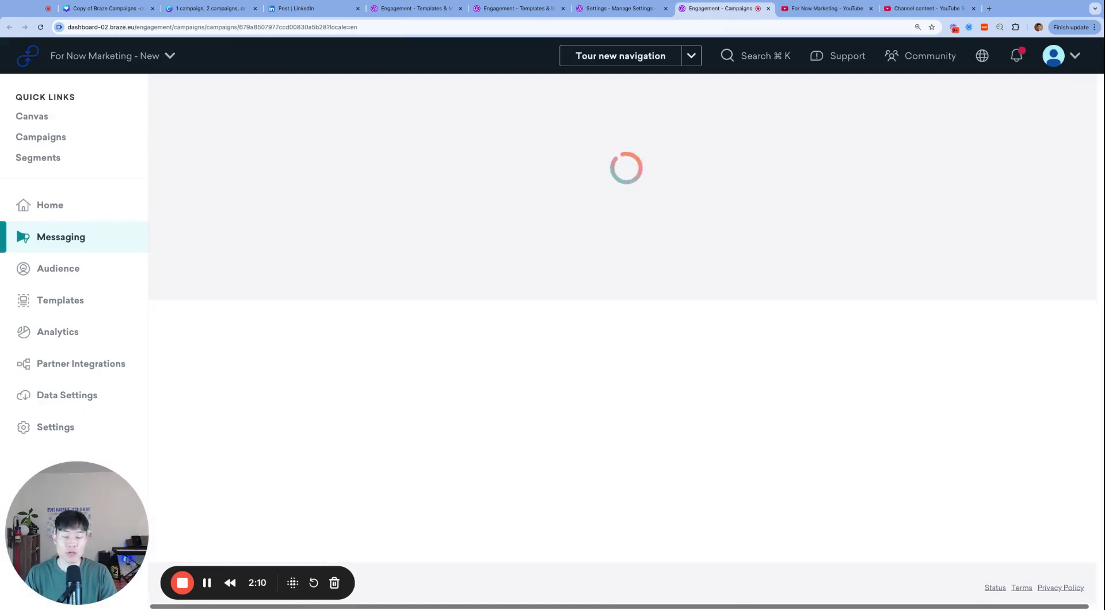
key(ctrl+minus)
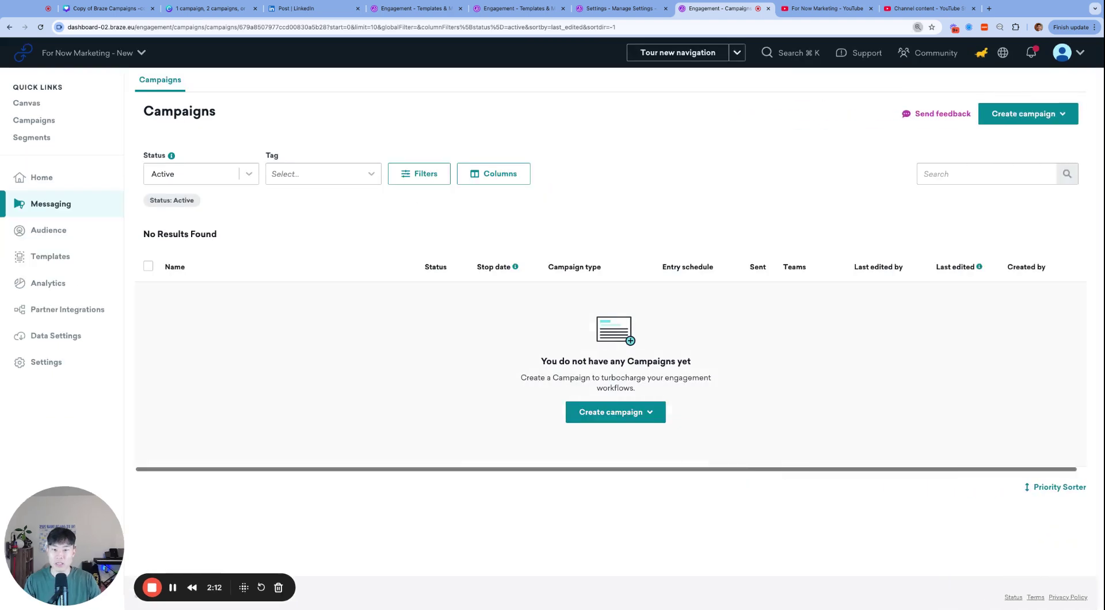
click(1024, 114)
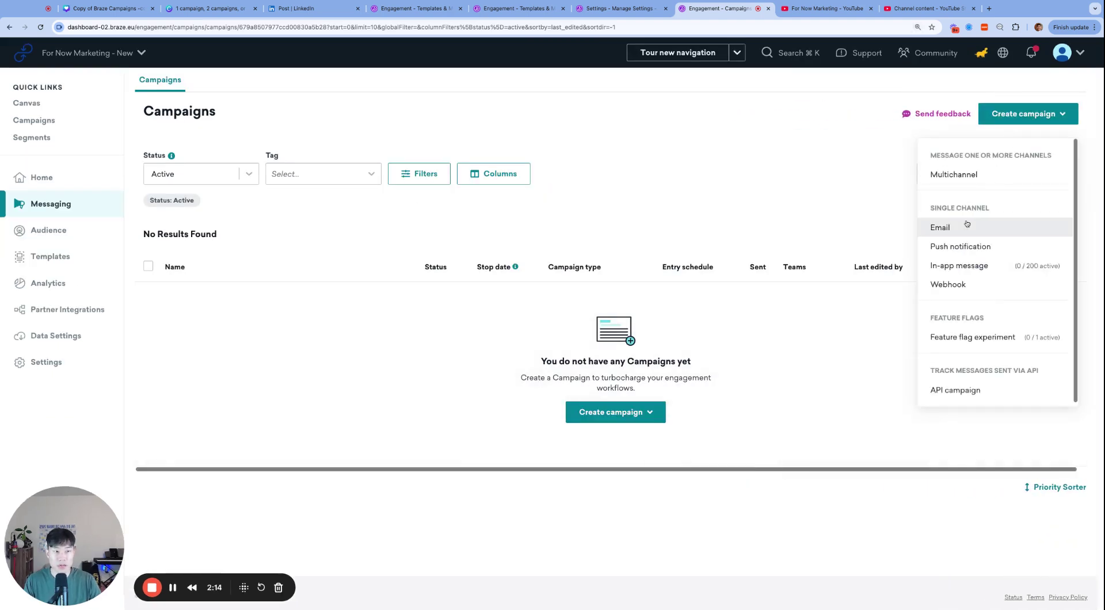
click(968, 224)
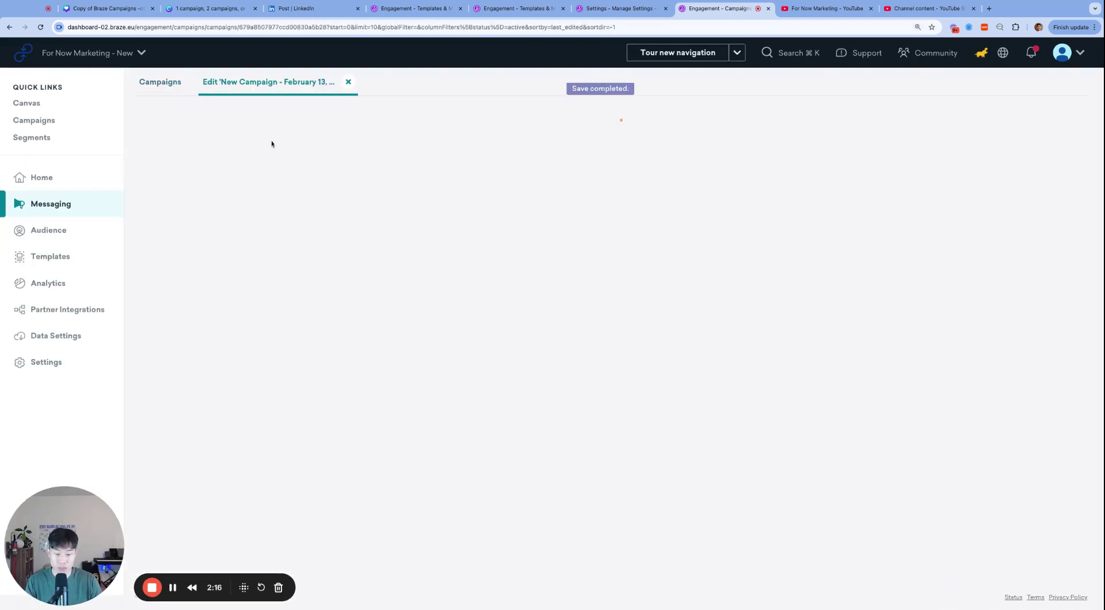
Name the new email campaign "Welcome Email - Silver Tier"
key(ctrl+plus)
click(372, 251)
key(ctrl+a)
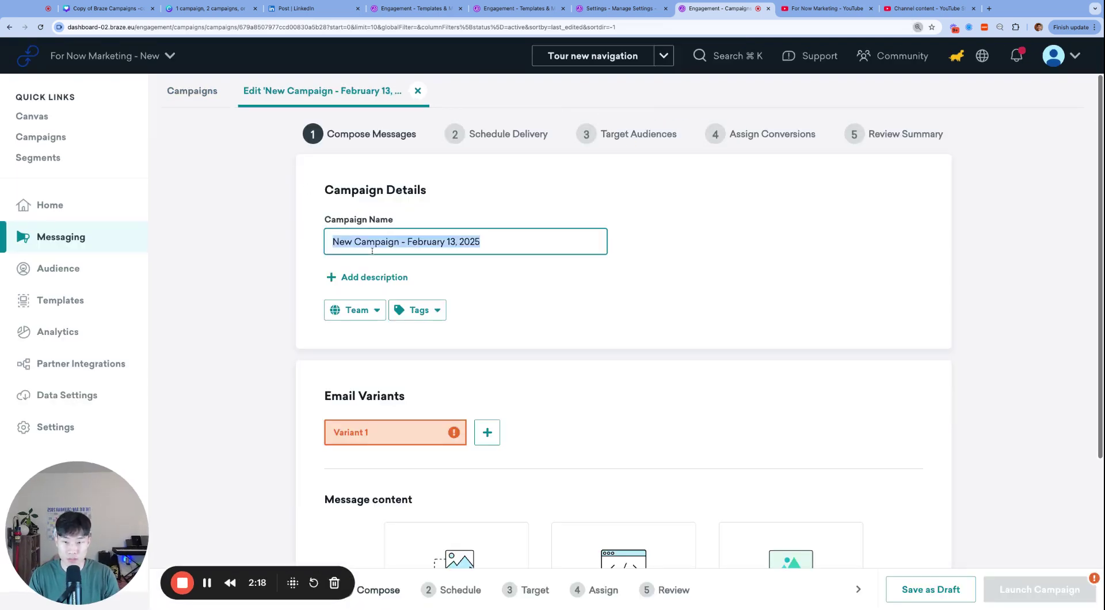
text(Welcome Email - Silver Tier)
click(578, 306)
Use the saved Silver Program template as the message content, look over the email design and finish editing
scroll(578, 305, down, 4)
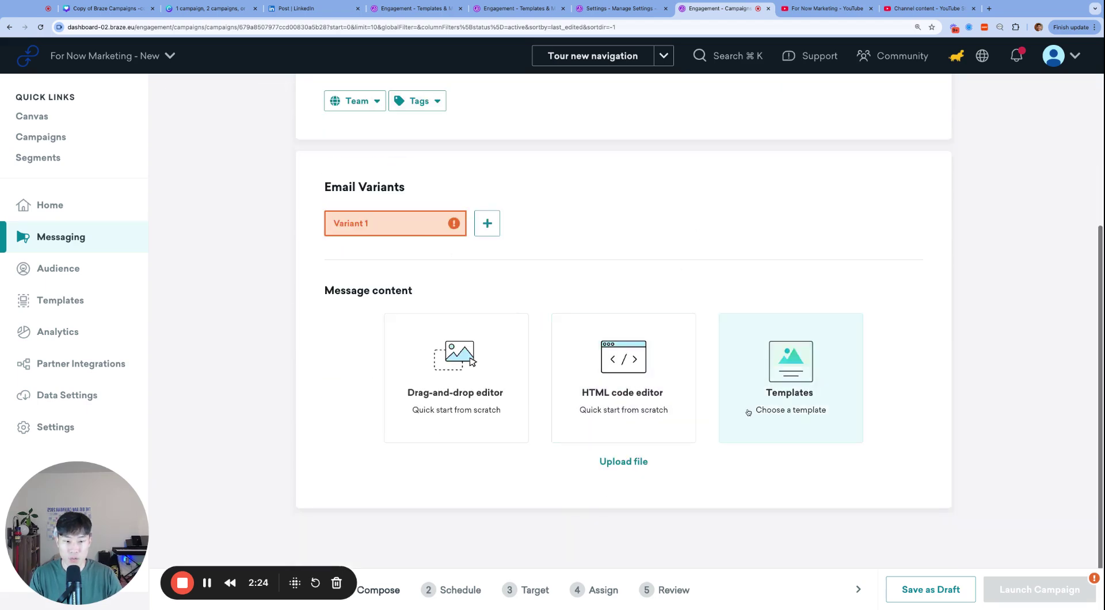
click(806, 421)
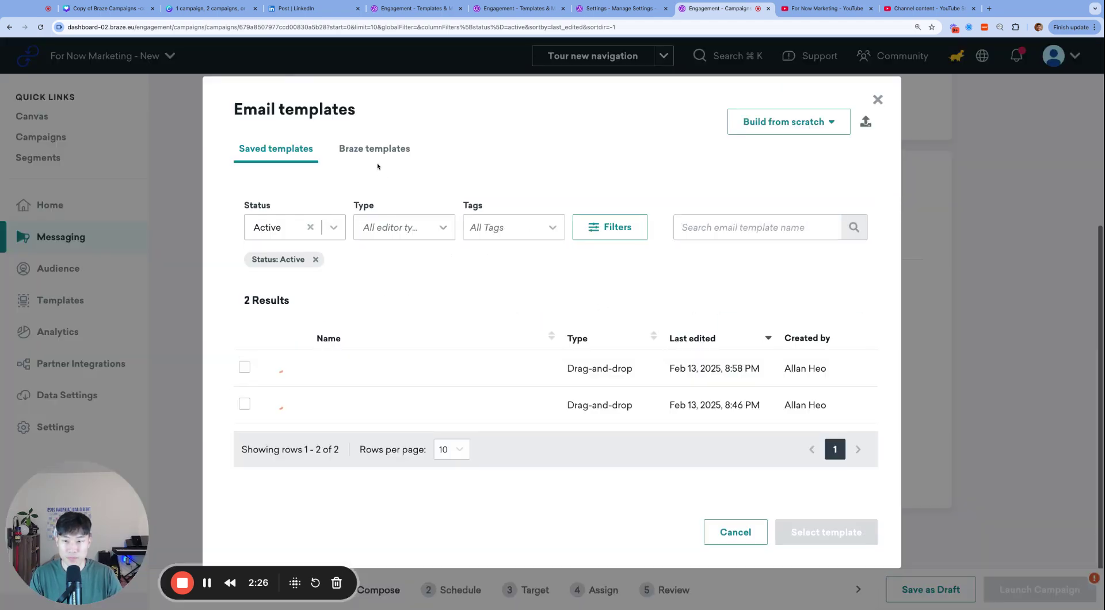
click(245, 406)
click(826, 532)
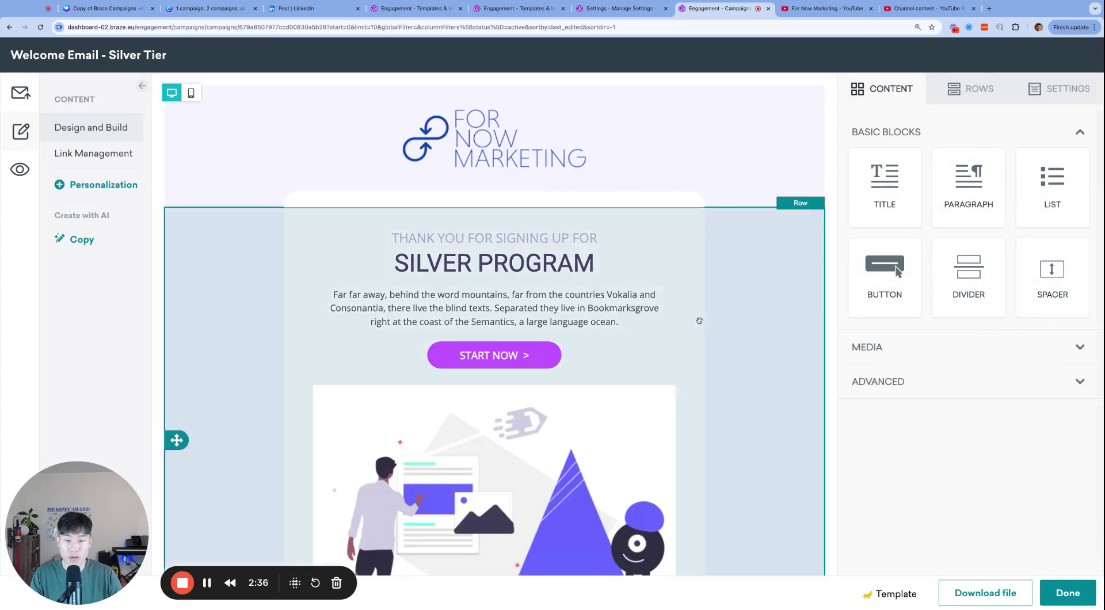
scroll(488, 266, down, 5)
scroll(455, 377, up, 5)
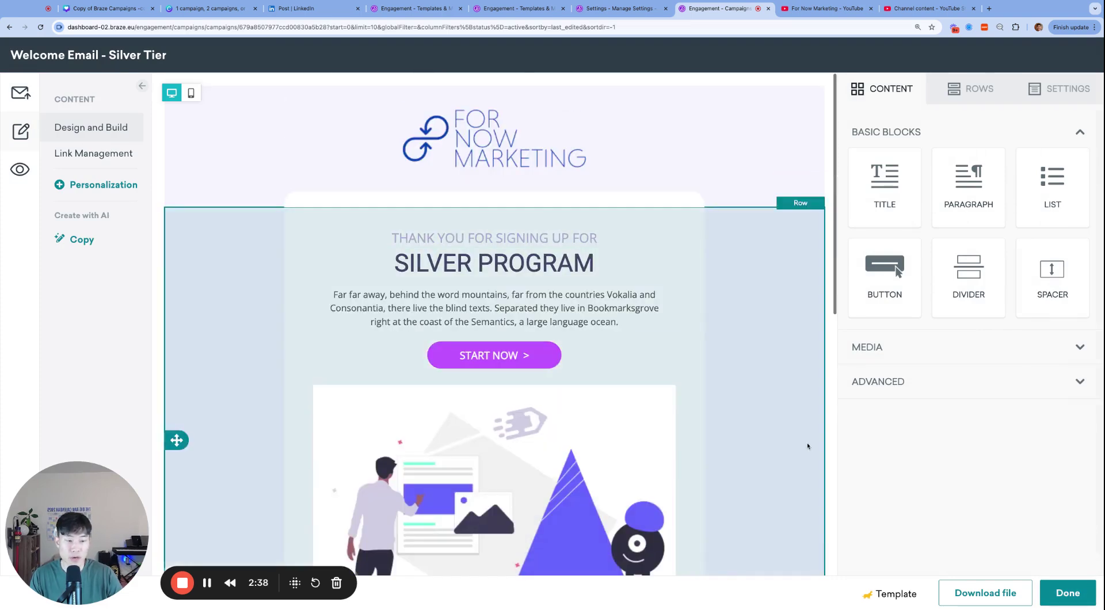
click(1059, 593)
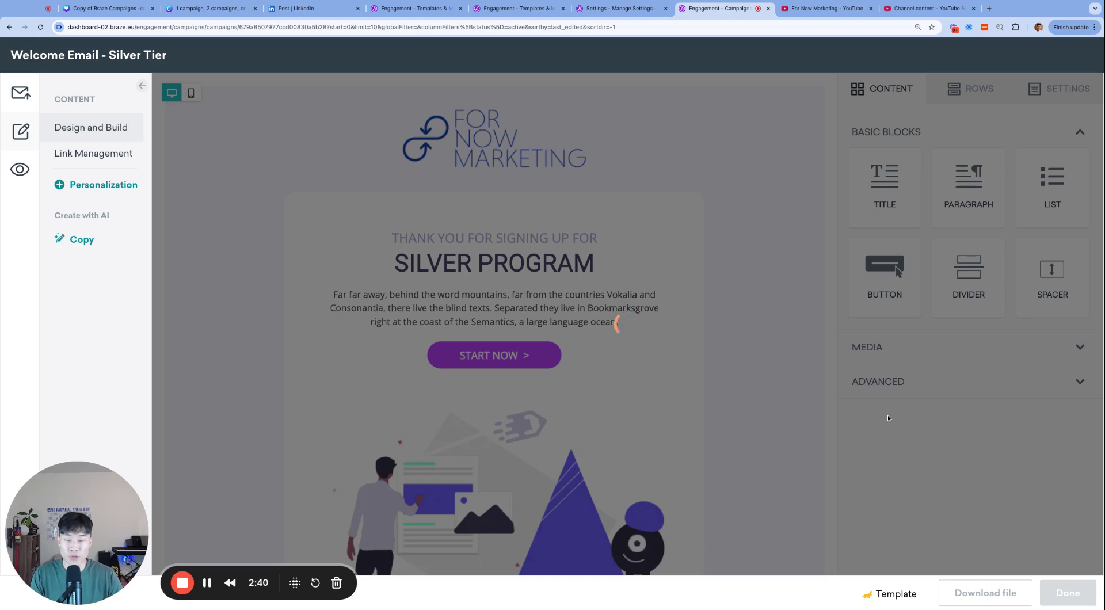
Check the composed Silver email, proceed to Schedule Delivery and set the delivery type to Action-Based
scroll(696, 410, down, 9)
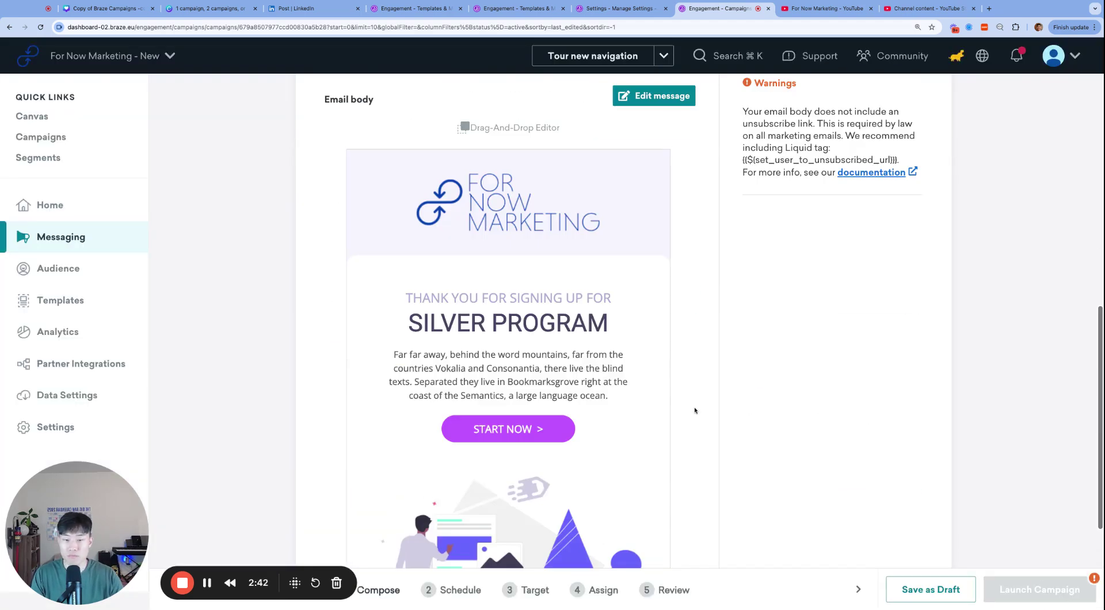
scroll(573, 259, up, 8)
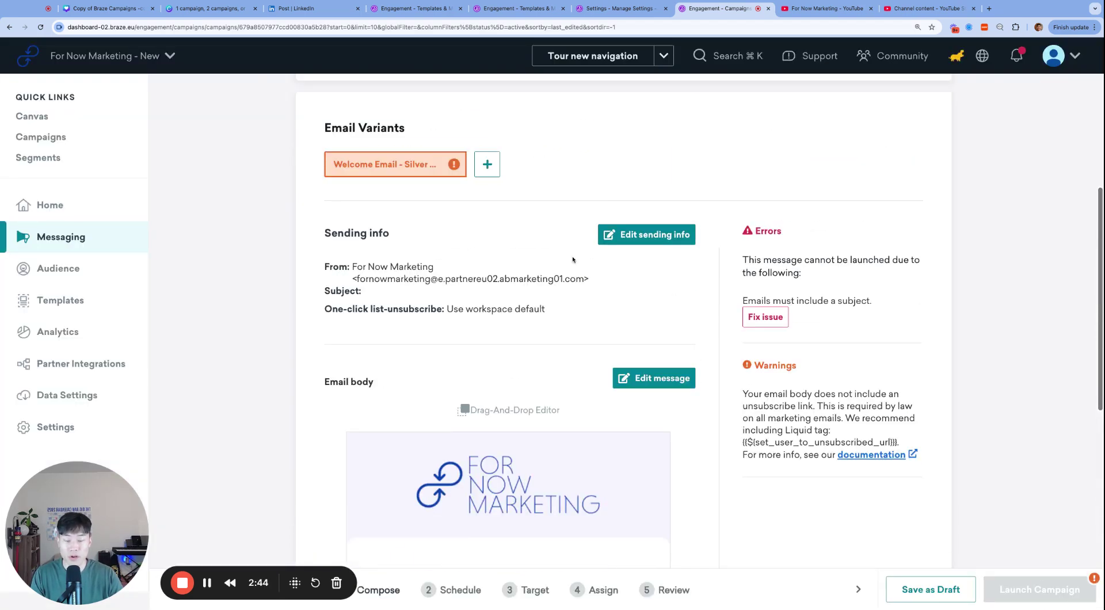
scroll(543, 457, up, 3)
click(506, 128)
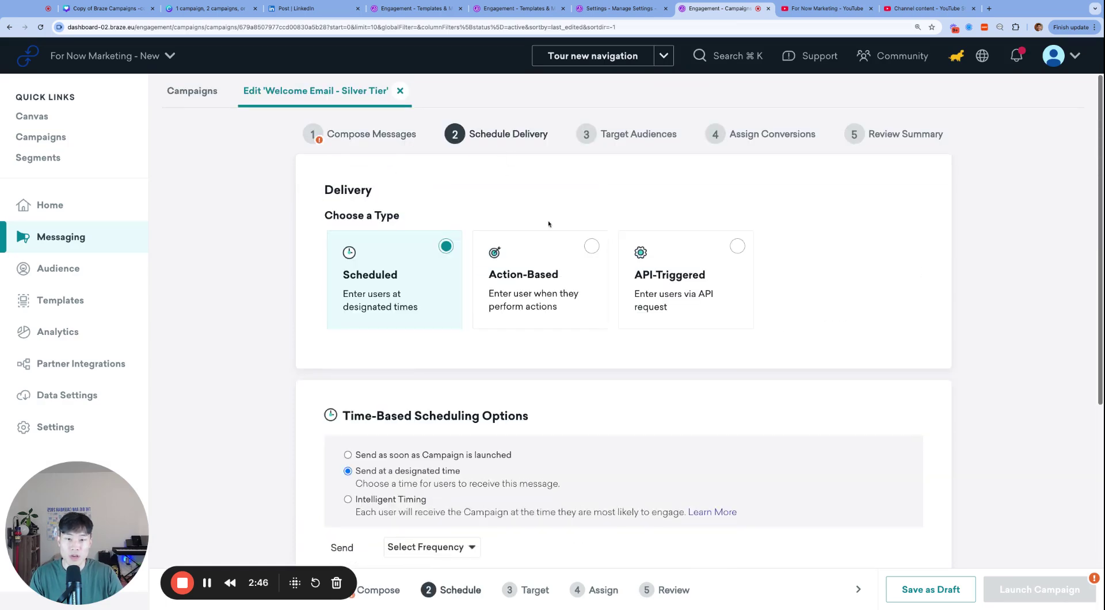
scroll(553, 226, down, 1)
key(super+minus)
click(553, 224)
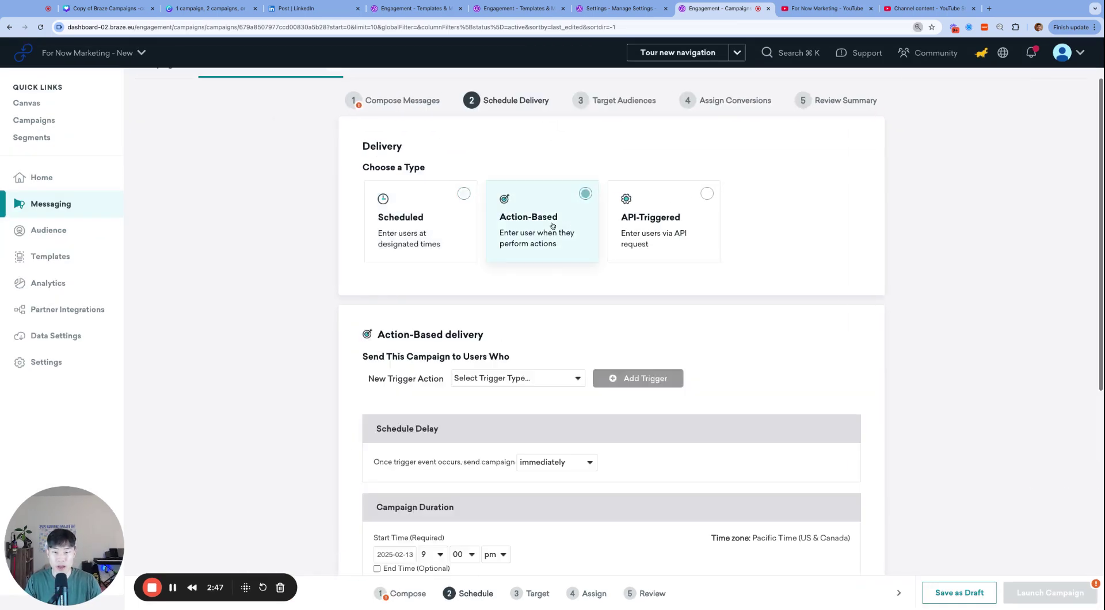
Add a Perform Custom Event trigger to the campaign using the Membership Started event
scroll(475, 339, down, 2)
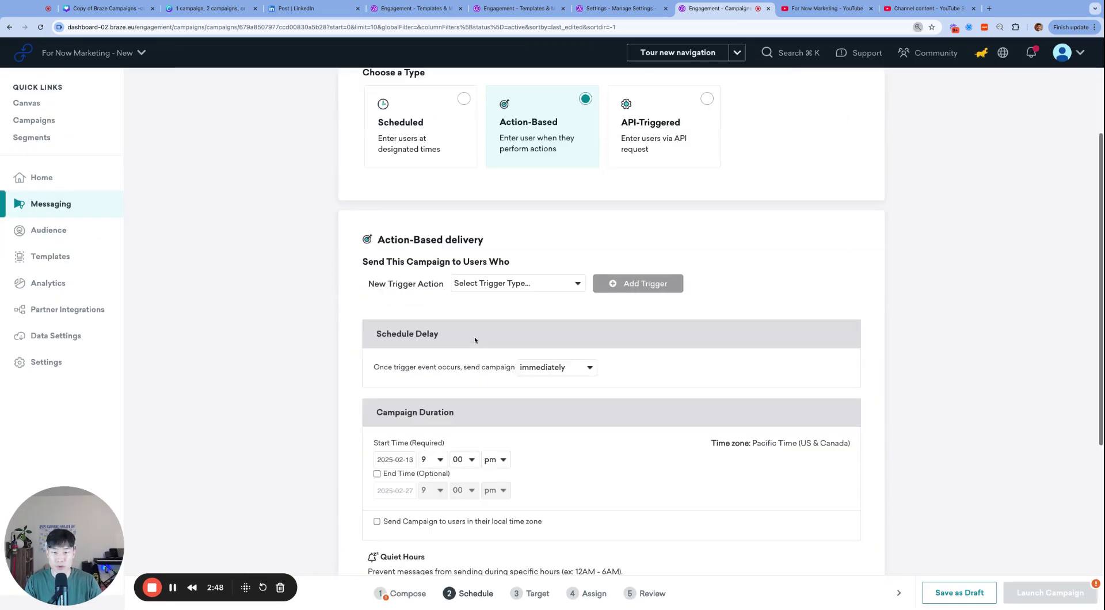
click(523, 283)
click(634, 285)
click(547, 285)
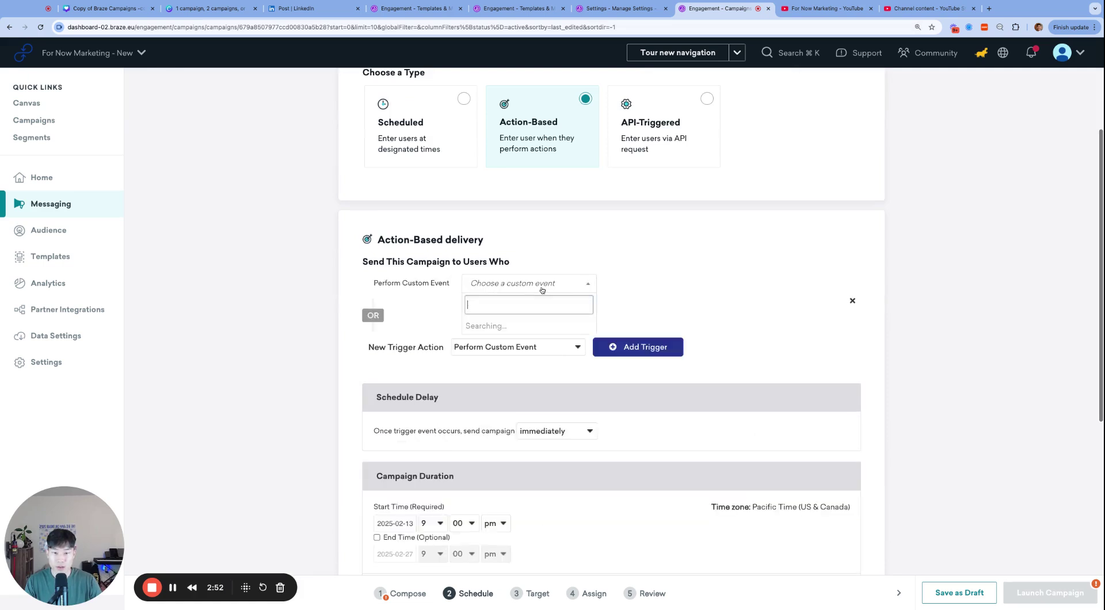
click(523, 343)
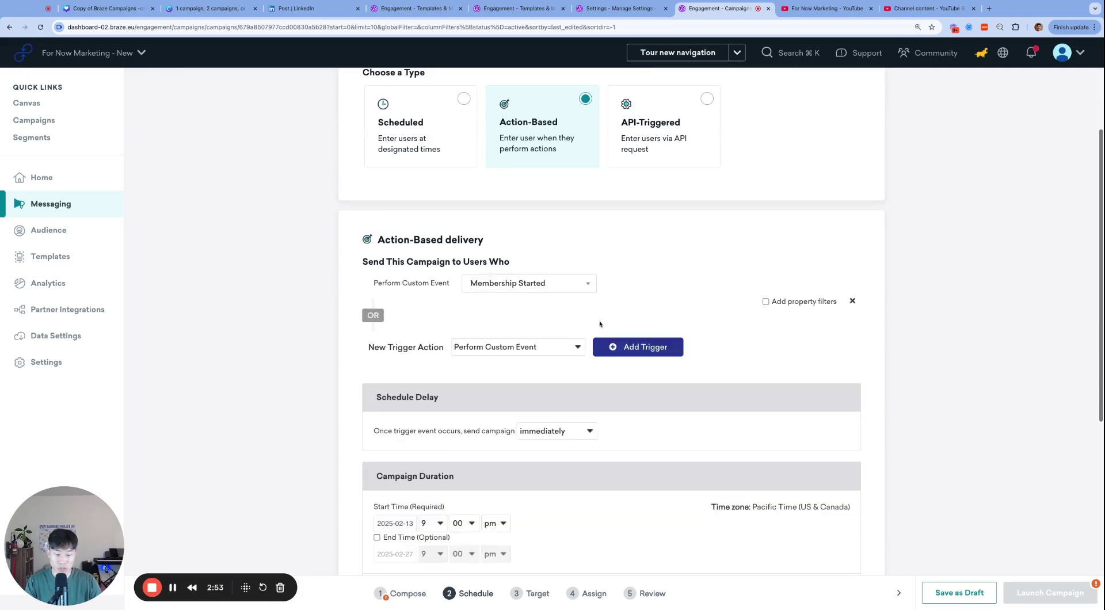
Add a property filter to the Membership Started trigger so that membership_tier equals "silver"
key(super+equal)
click(849, 354)
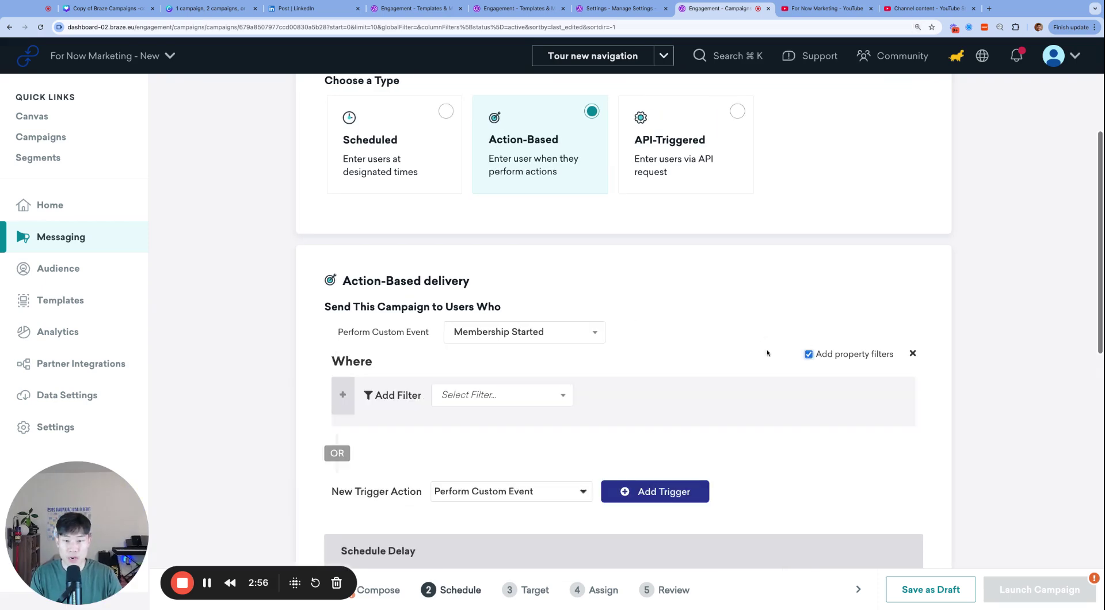
click(544, 397)
click(511, 415)
click(456, 403)
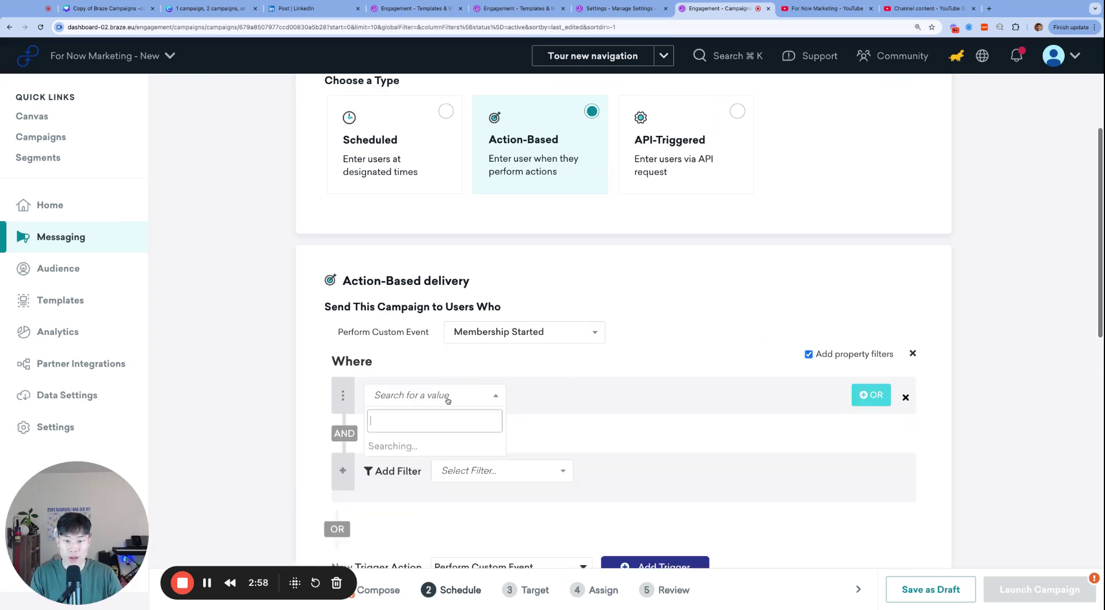
click(438, 447)
click(678, 397)
text(silver)
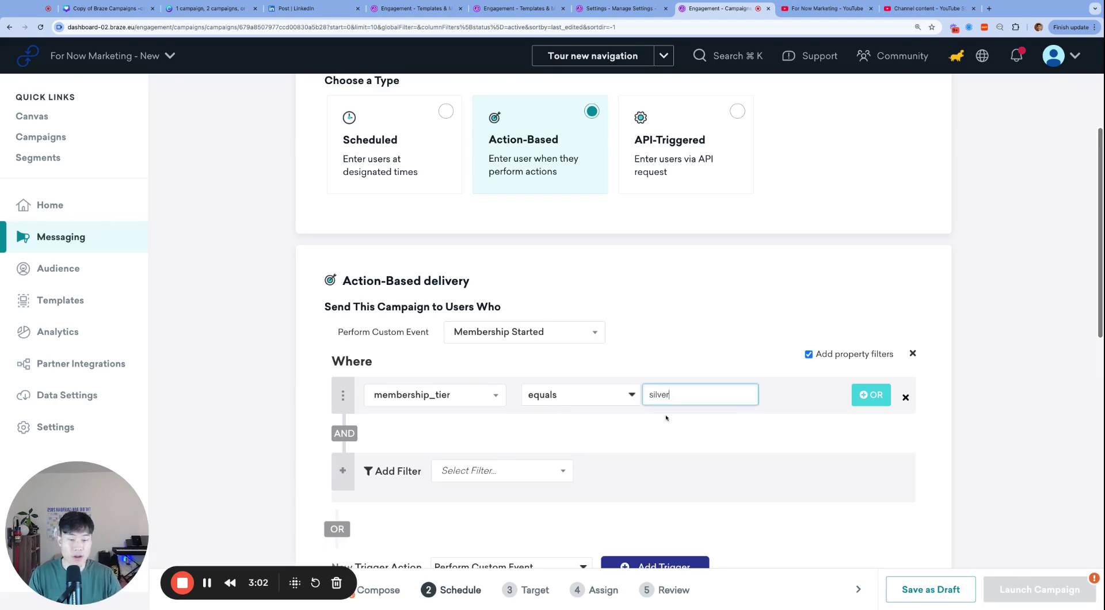
Review the remaining delivery settings, save the Silver Tier campaign as a draft and return to the campaigns list
scroll(676, 433, down, 3)
scroll(681, 418, down, 5)
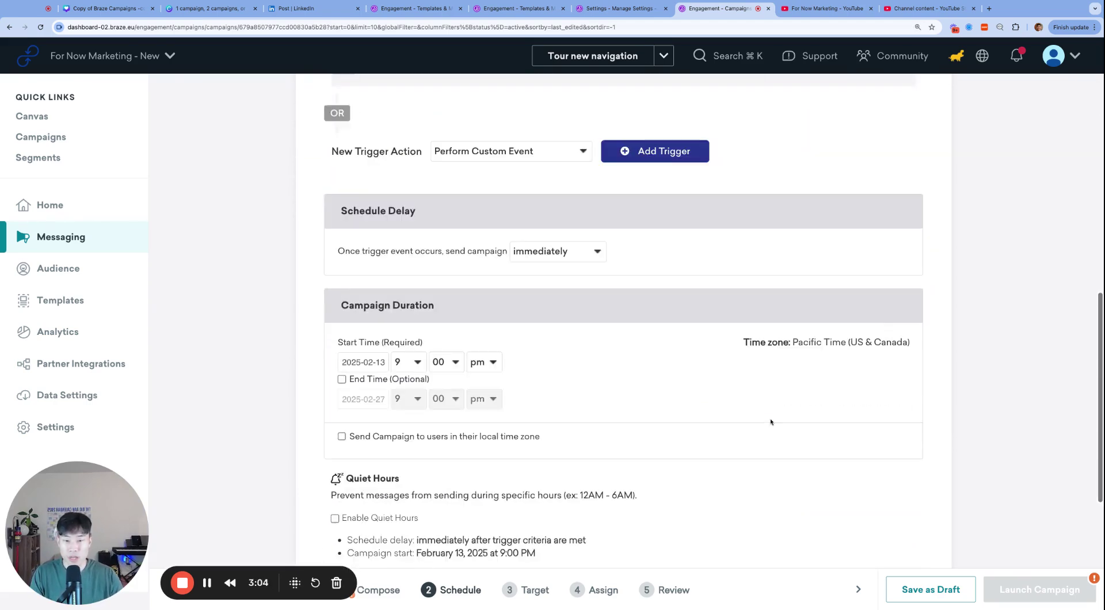
scroll(720, 346, up, 10)
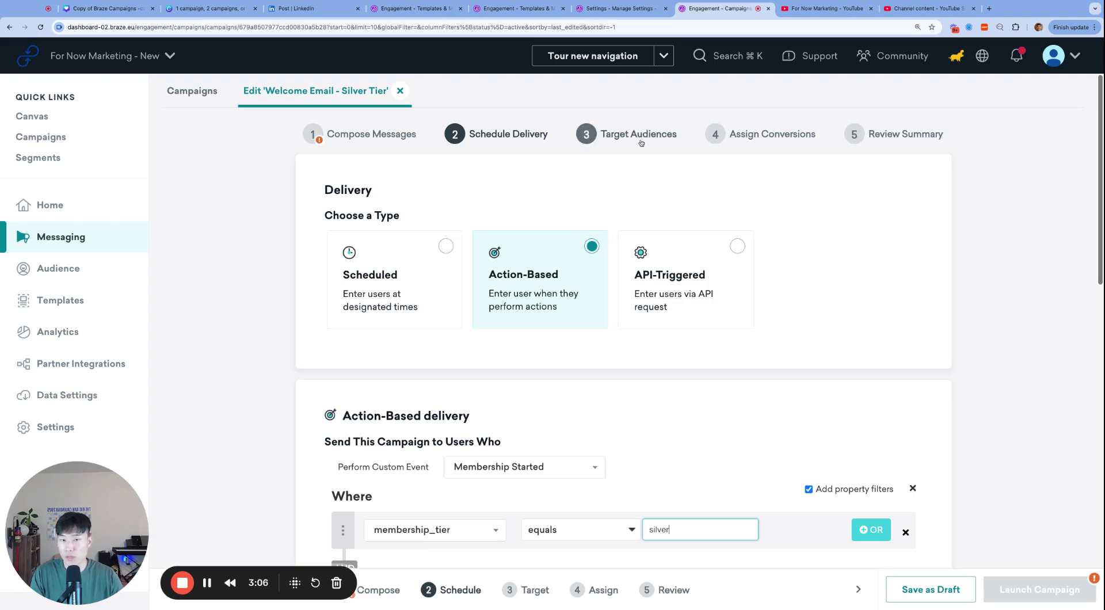
scroll(675, 366, down, 2)
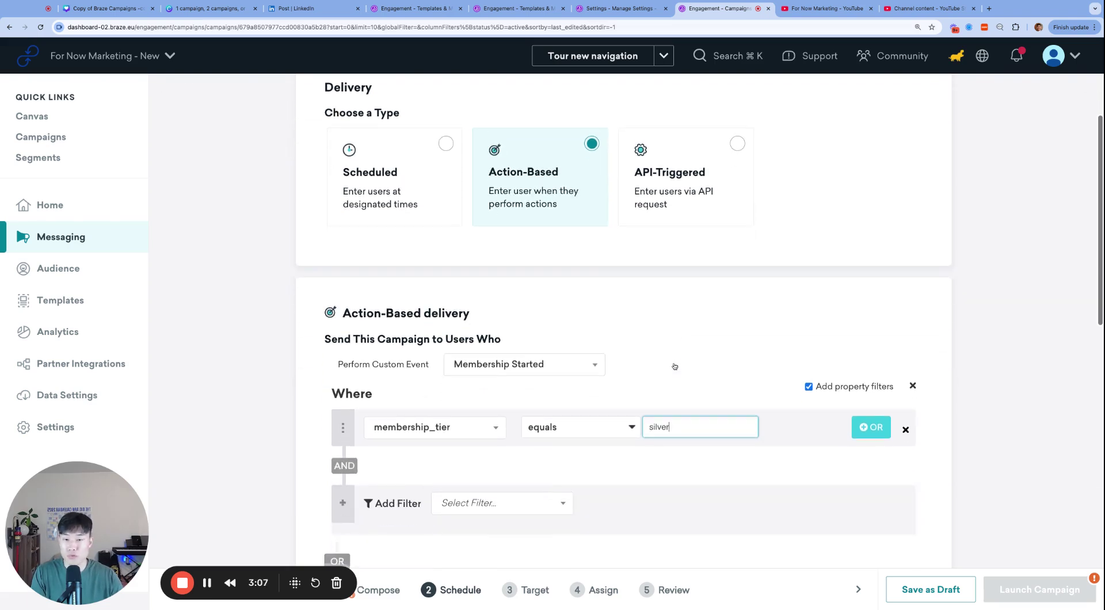
scroll(676, 365, down, 2)
scroll(679, 368, up, 5)
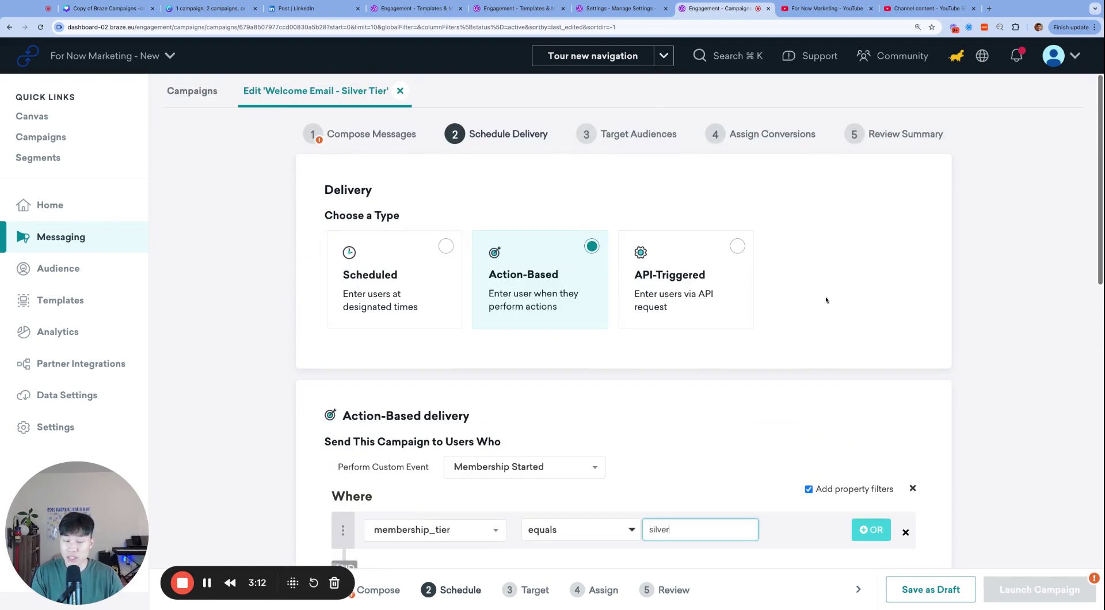
click(933, 593)
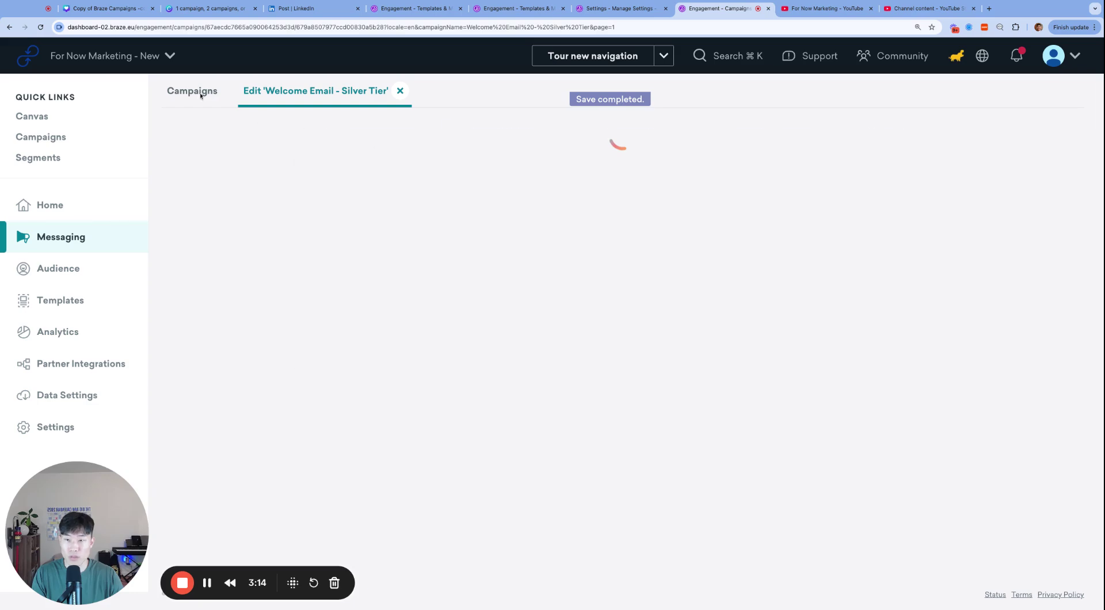
click(200, 96)
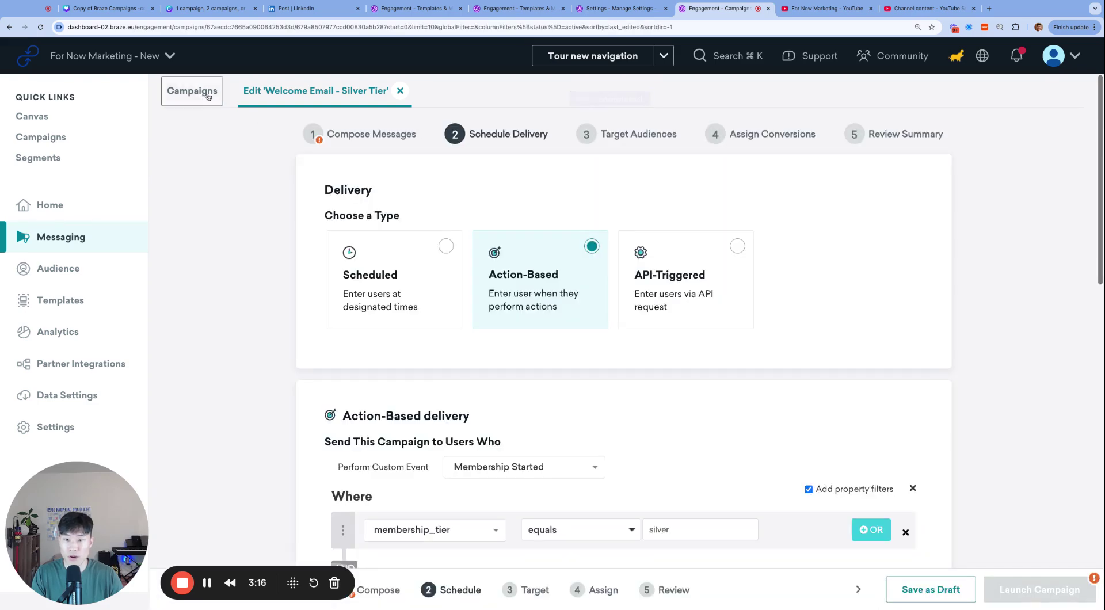
List campaigns of all statuses and duplicate the "Welcome Email - Silver Tier" campaign
click(258, 208)
click(283, 207)
click(248, 242)
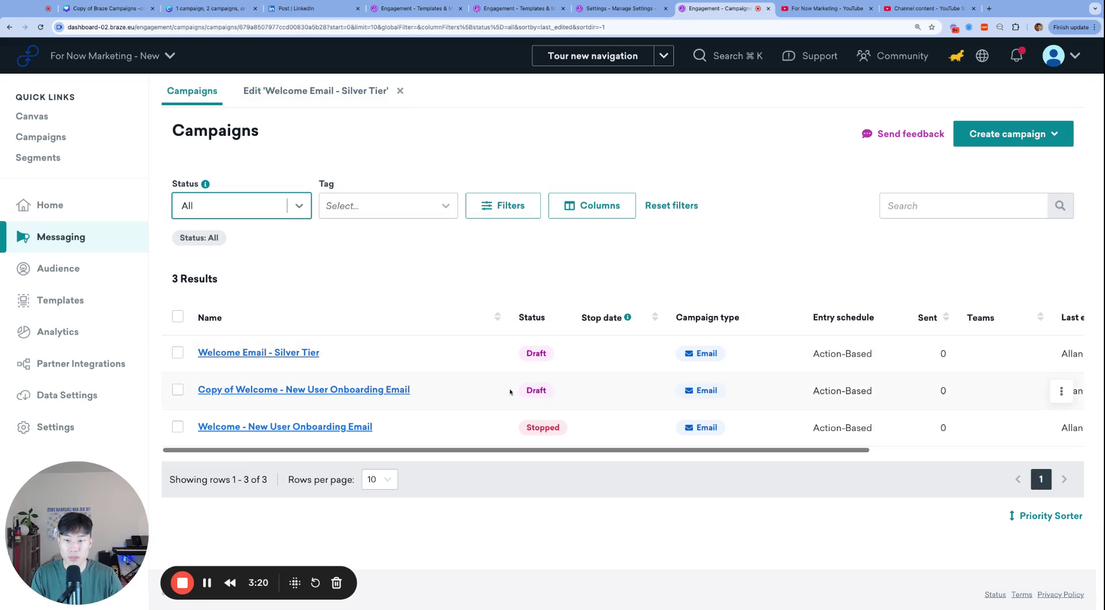
click(1061, 354)
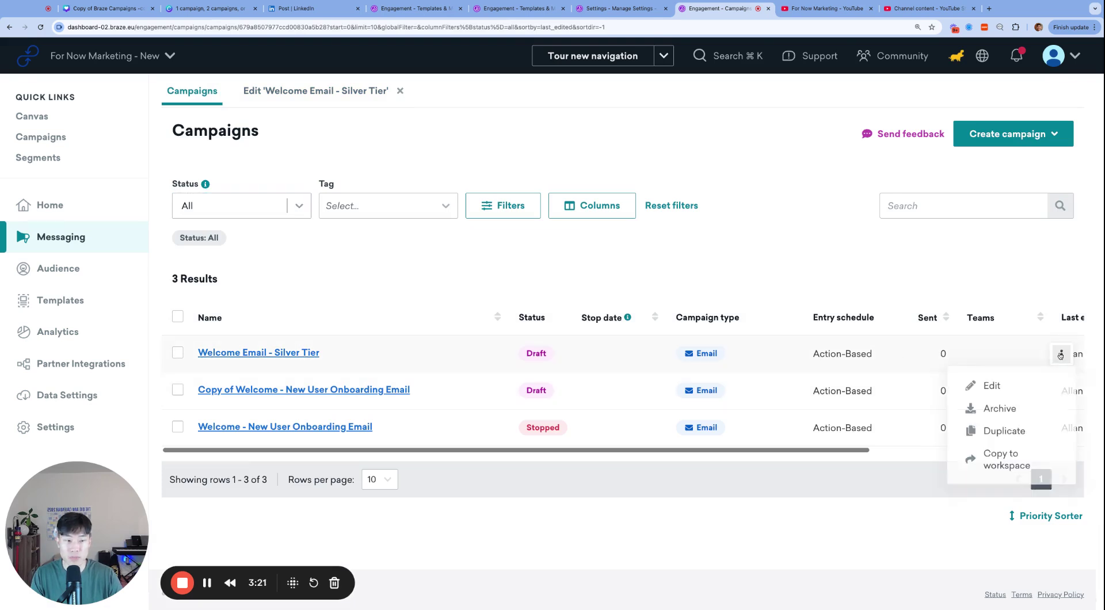
click(1015, 430)
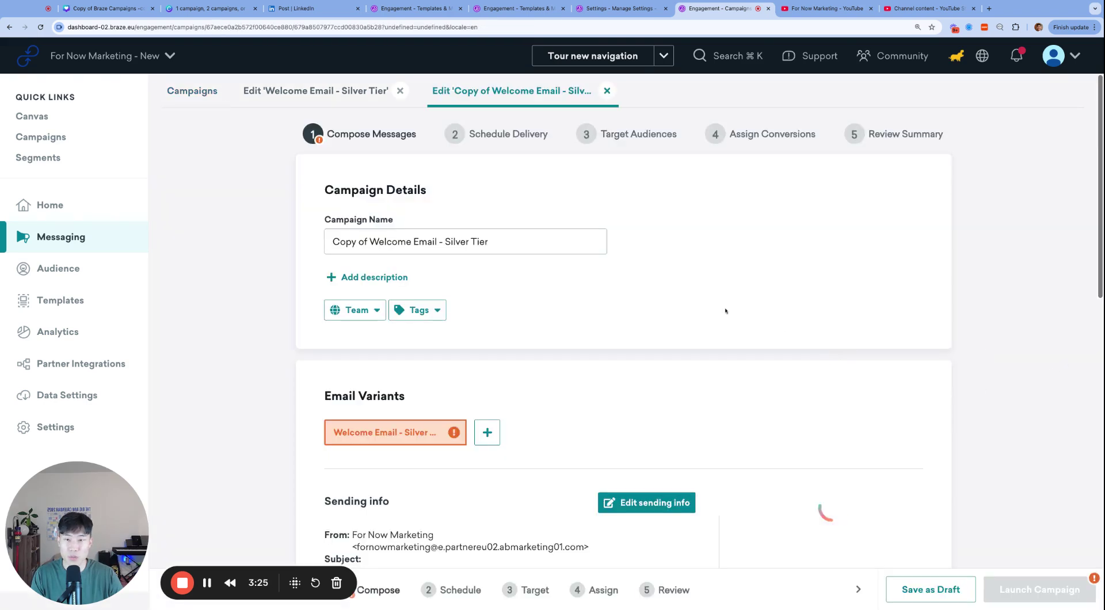
Rename the duplicated campaign as "Welcome Email - Gold Tier"
click(457, 241)
double_click(458, 242)
text(Gl)
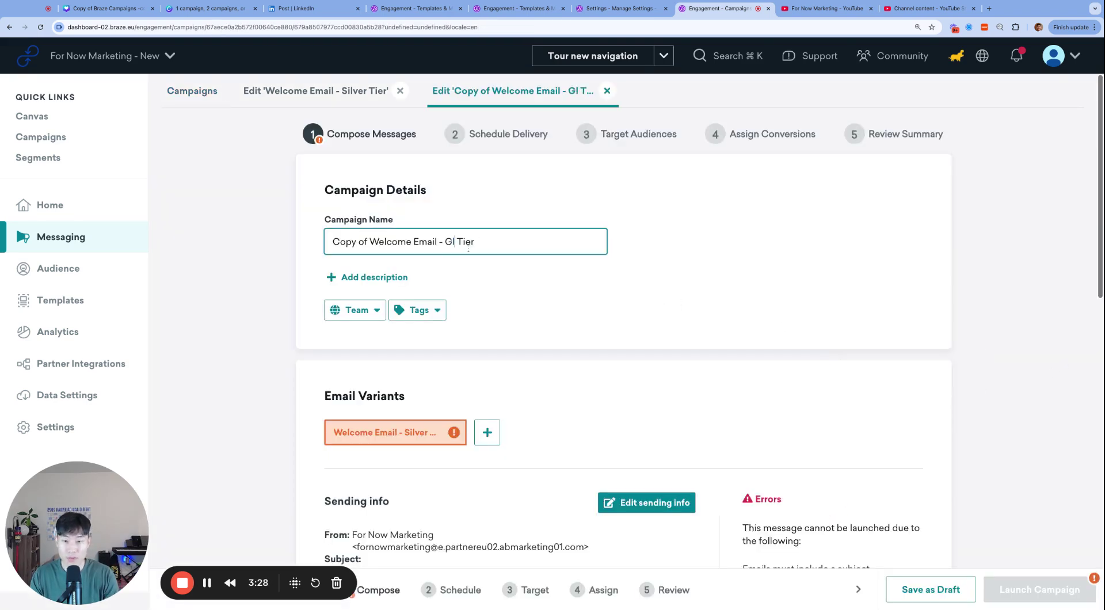
key(super+BackSpace)
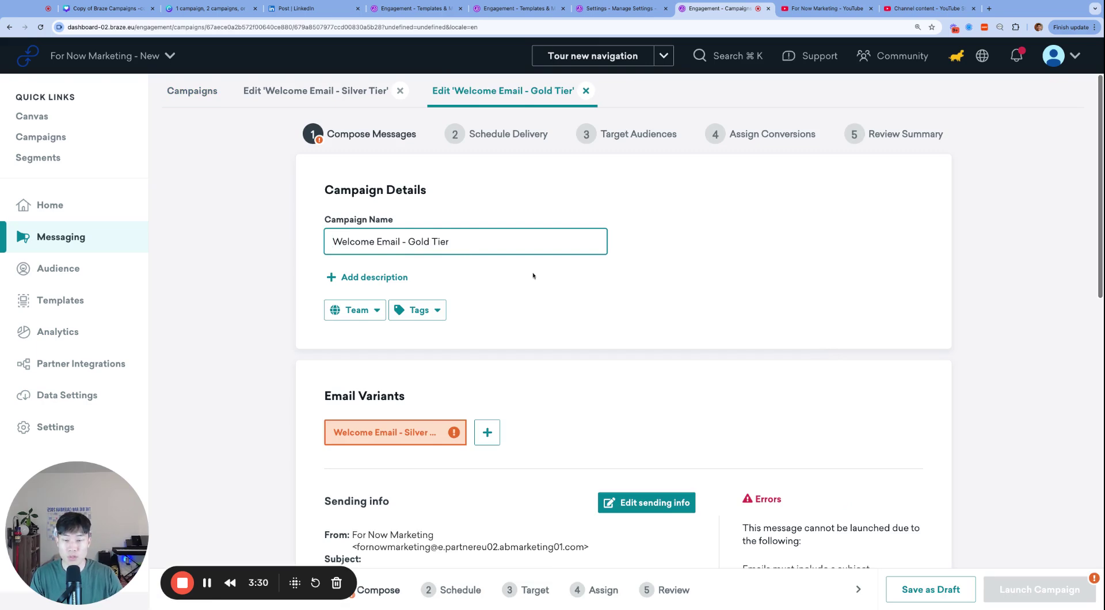
Replace the Gold Tier campaign's email body with the saved "Welcome Email - Gold Program" template
scroll(503, 405, down, 10)
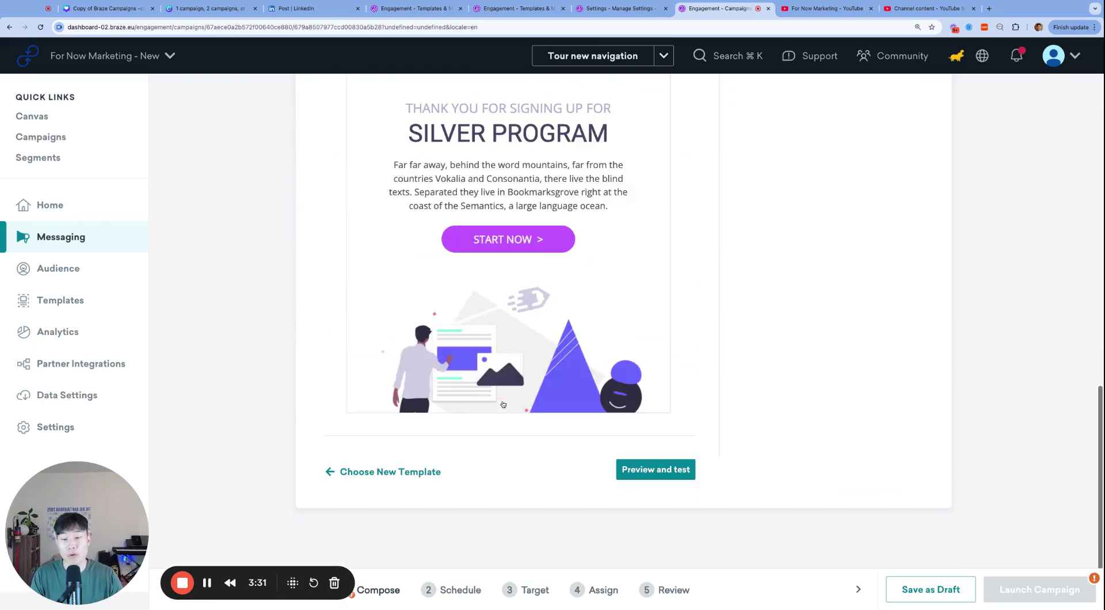
click(399, 472)
click(806, 406)
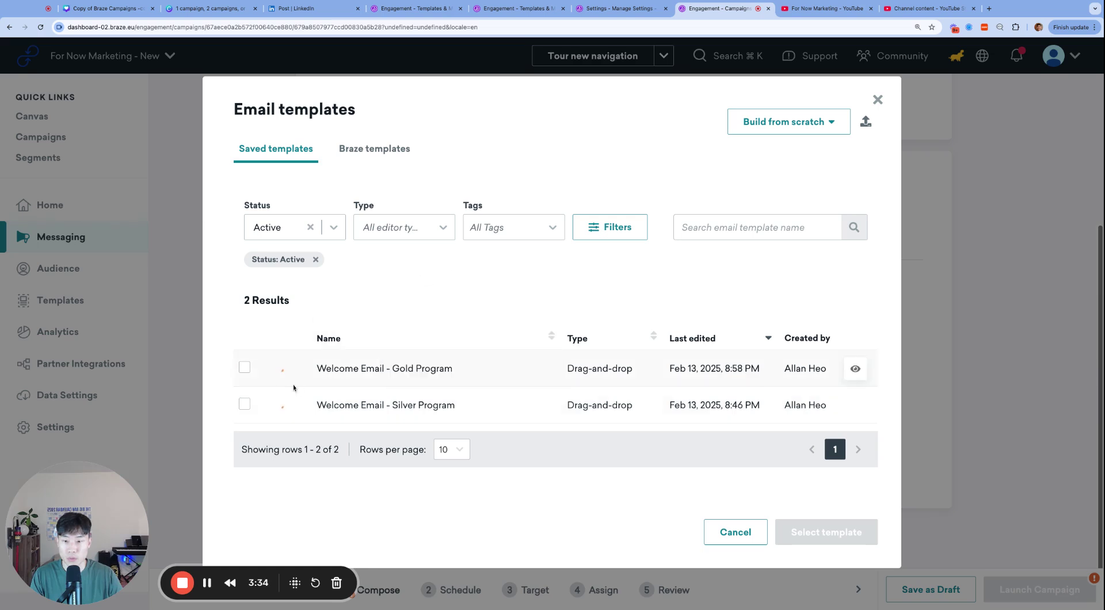
click(245, 369)
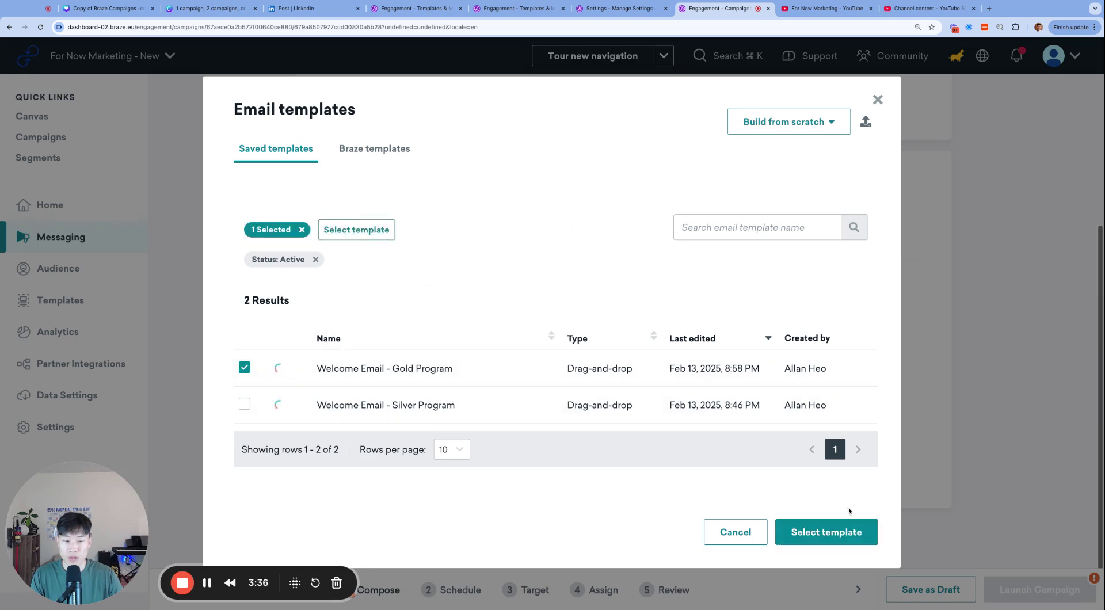
click(827, 532)
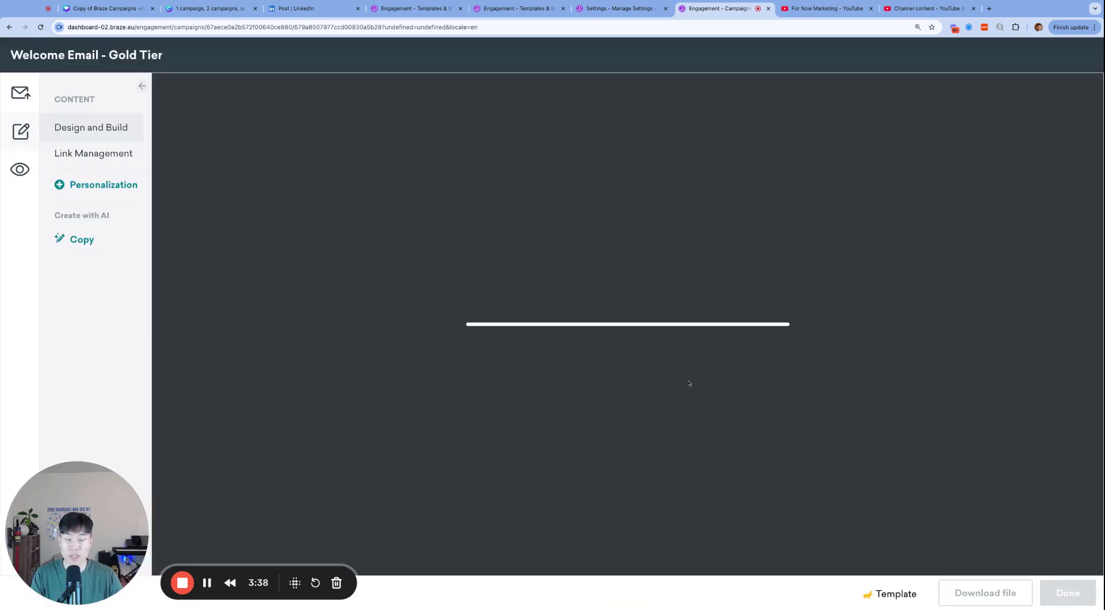
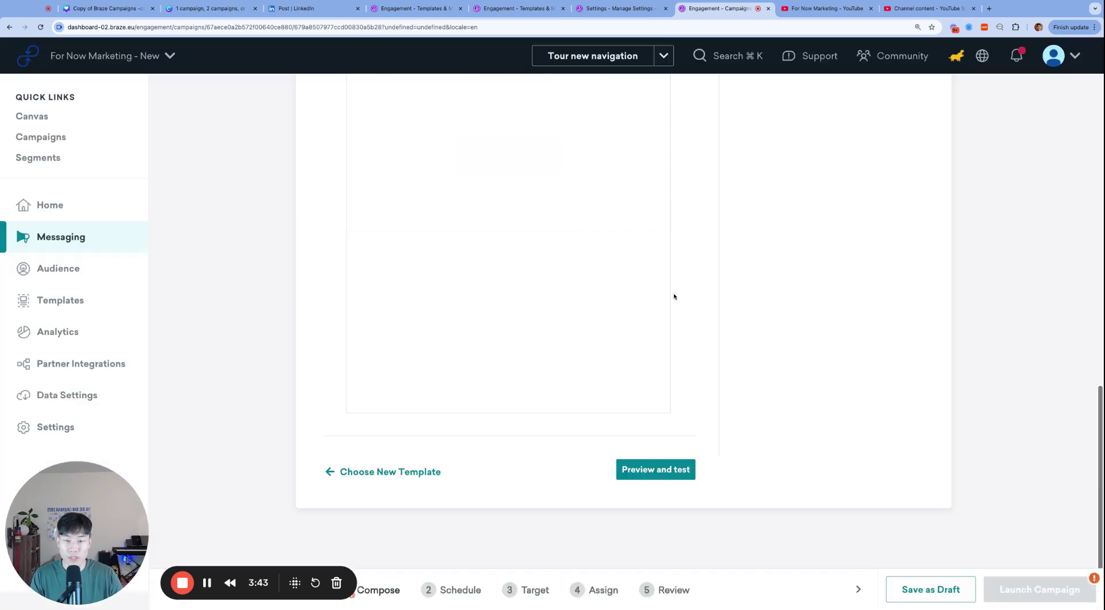
scroll(476, 385, down, 3)
scroll(476, 385, up, 10)
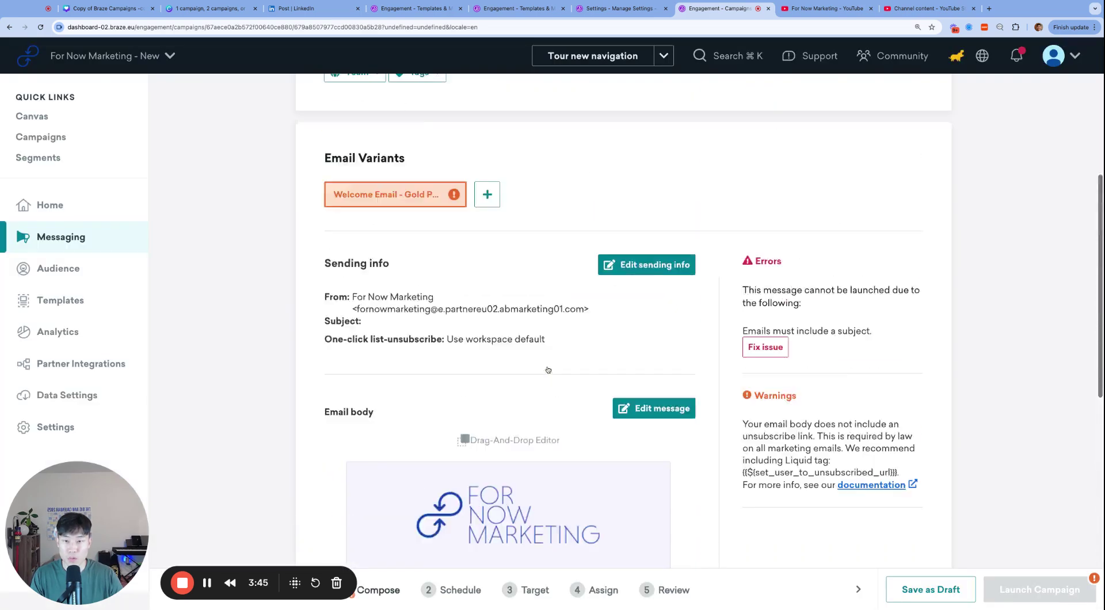
In the Gold Tier campaign's delivery schedule, set the membership_tier property filter of the Membership Started trigger to "gold"
click(508, 122)
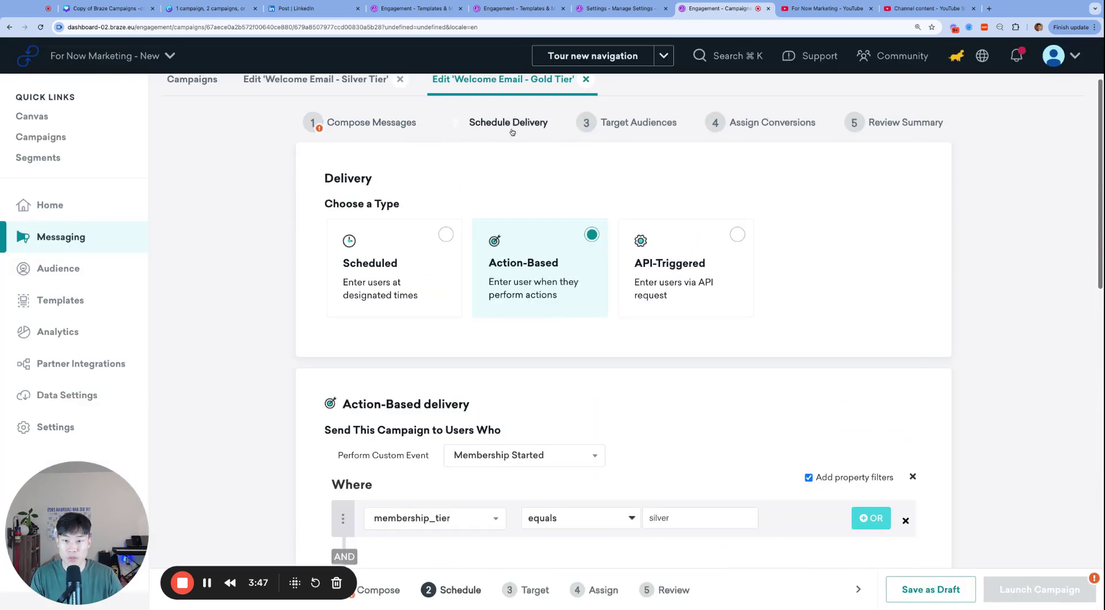
scroll(532, 326, down, 3)
scroll(663, 375, down, 1)
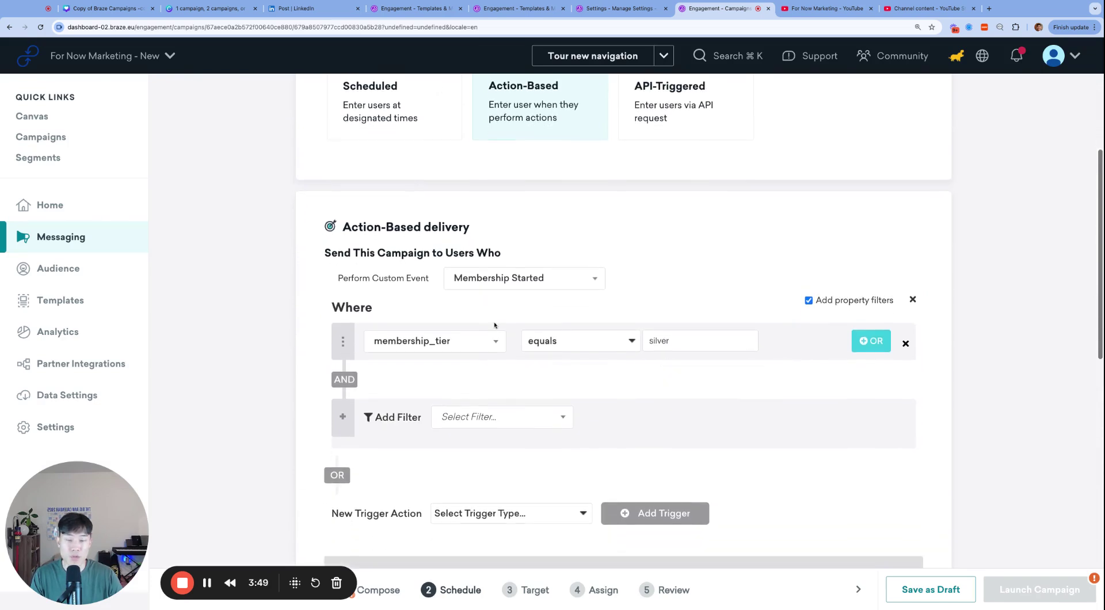
click(710, 349)
text(gold)
scroll(710, 350, up, 1)
click(799, 372)
scroll(799, 372, up, 3)
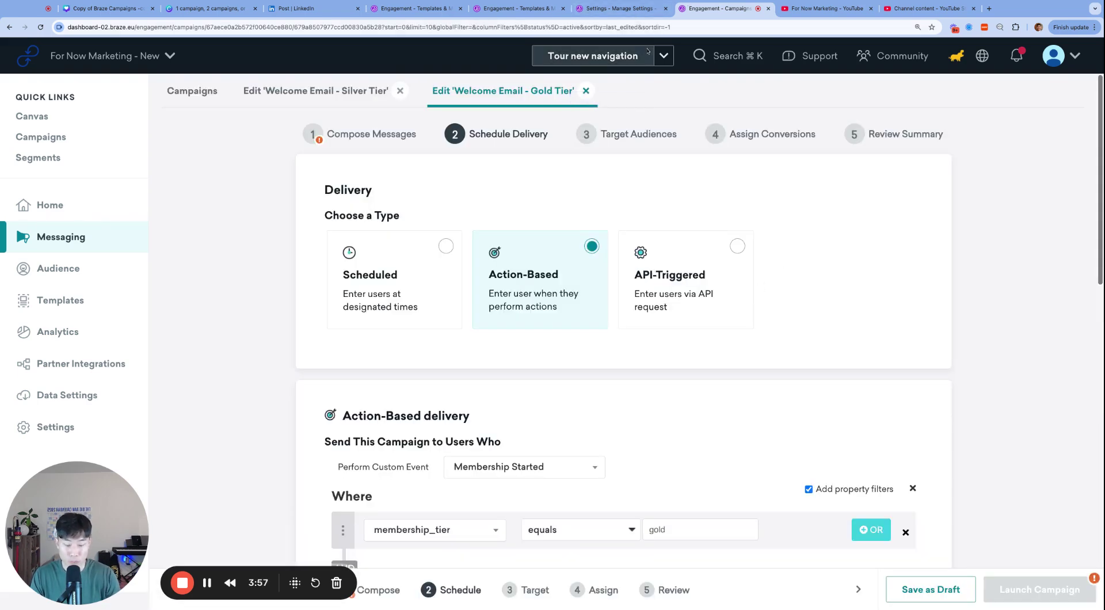
Open the current campaign page in a second browser tab and place it beside the original tab
key(super+l)
key(super+Return)
drag(1001, 8, 804, 10)
key(alt+shift+p)
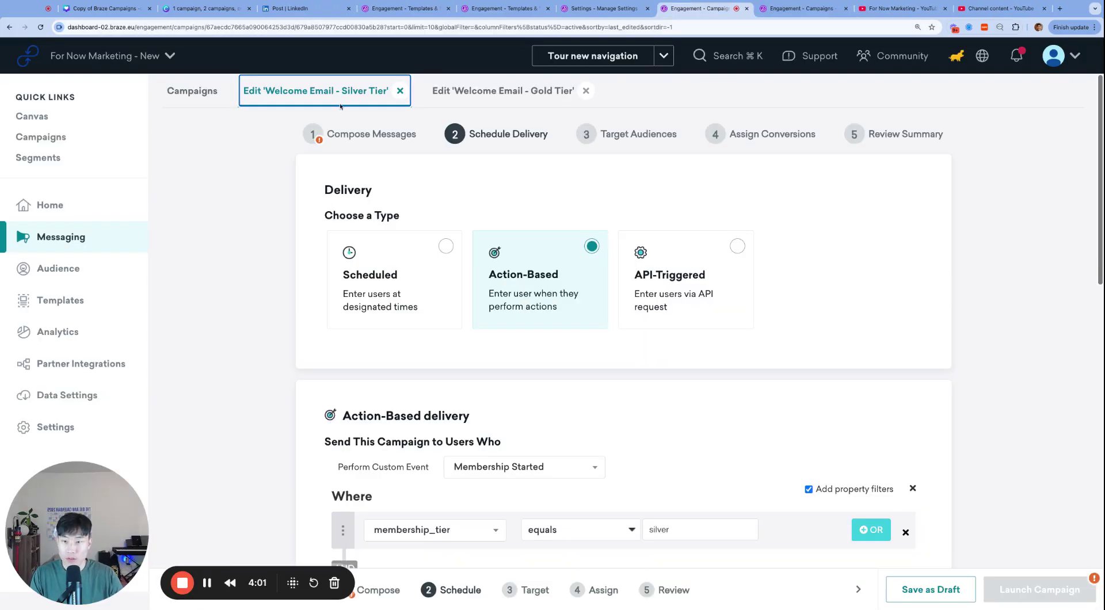
Switch from the Silver Tier campaign to the Gold Tier one and review its composed message
click(309, 91)
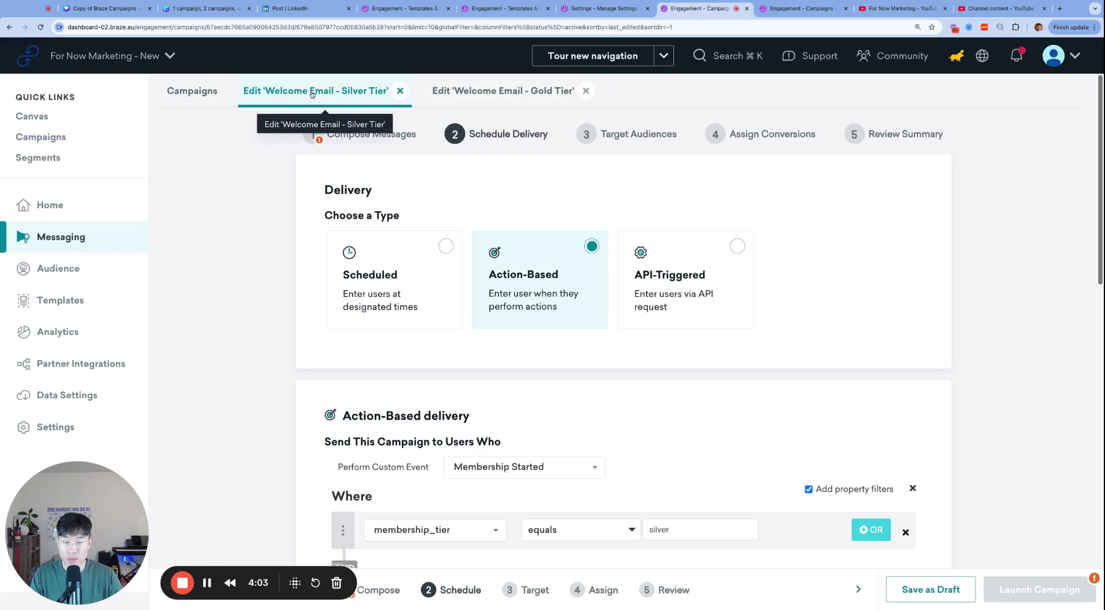
click(495, 92)
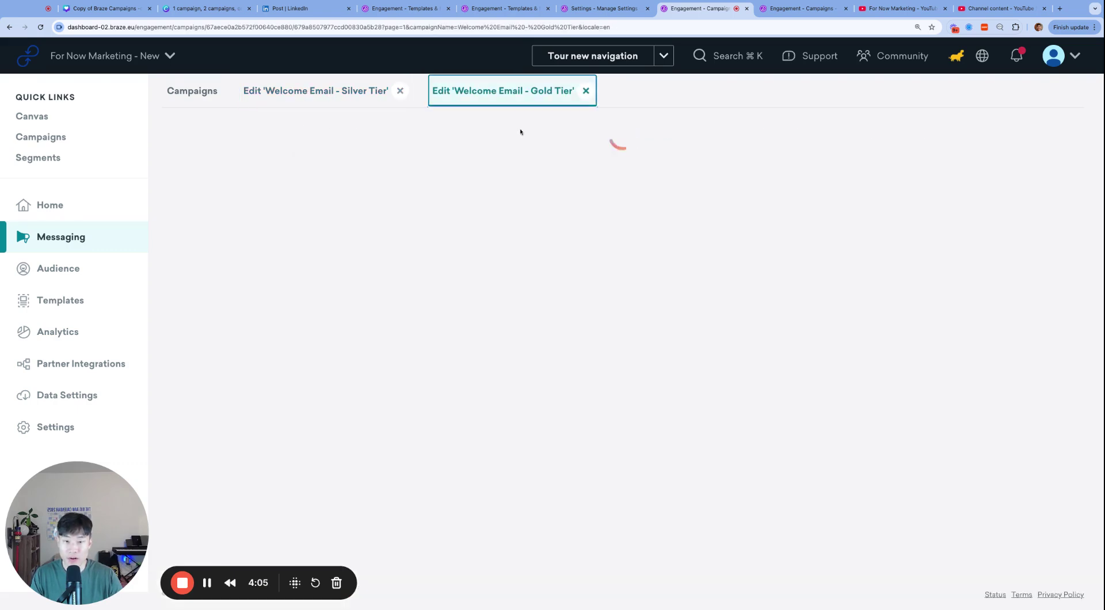
click(322, 134)
scroll(589, 301, down, 6)
scroll(589, 301, down, 3)
scroll(589, 302, up, 10)
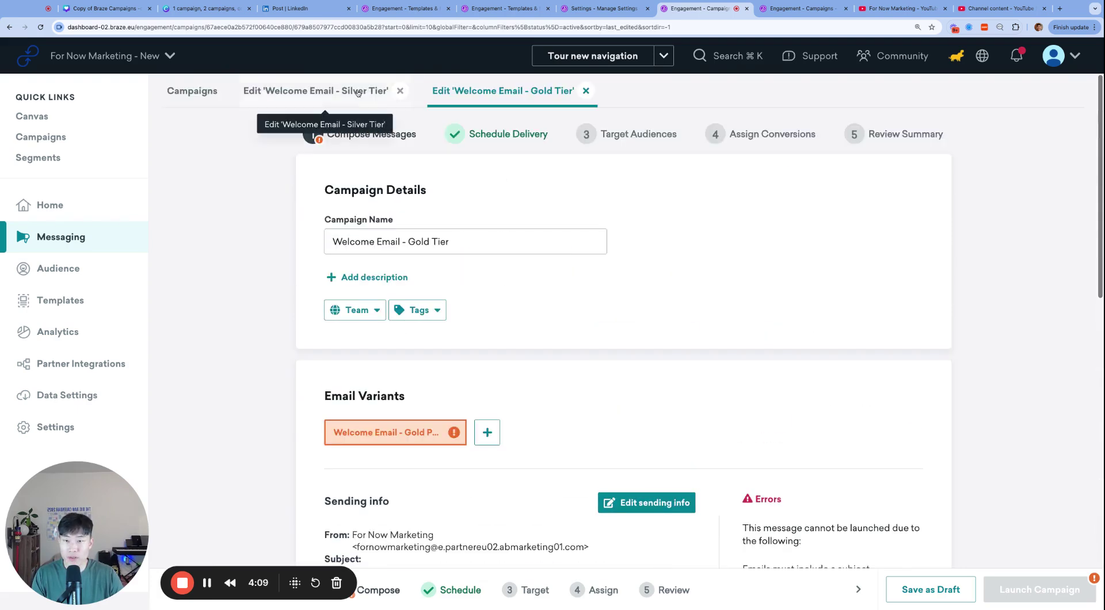
Review the Silver Tier campaign's action-based trigger and the email body in its message composition
click(315, 90)
scroll(587, 346, down, 3)
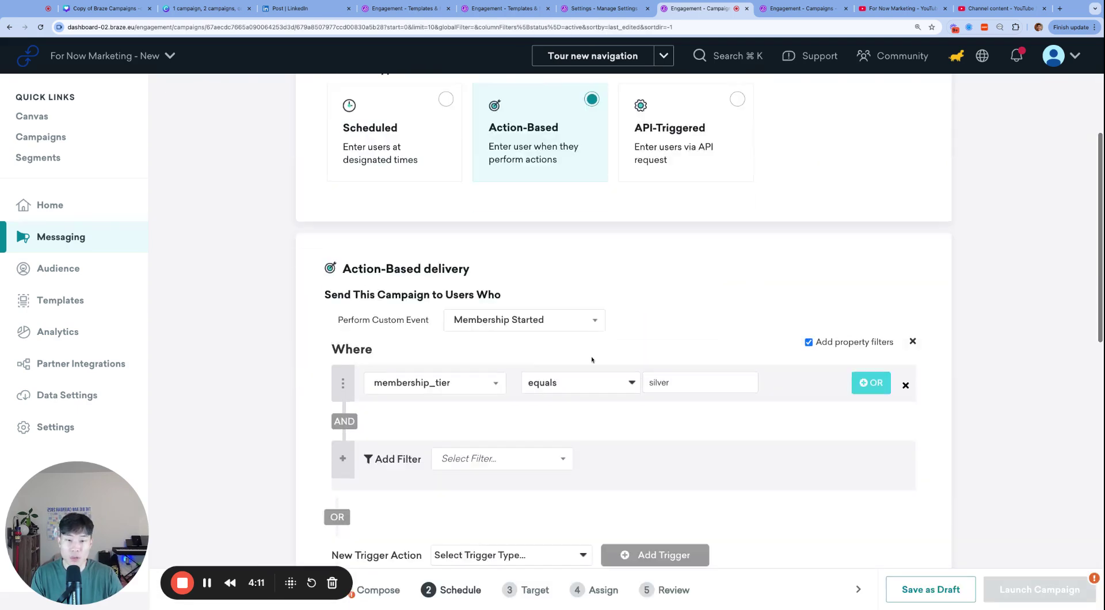
scroll(592, 361, up, 5)
click(322, 134)
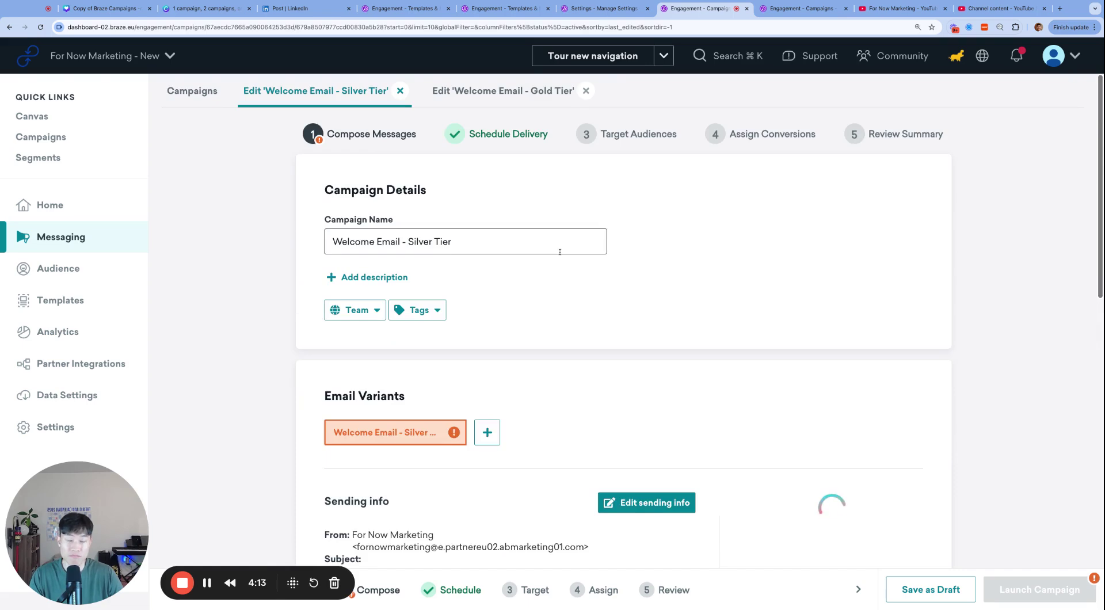
scroll(559, 252, down, 5)
scroll(560, 252, down, 7)
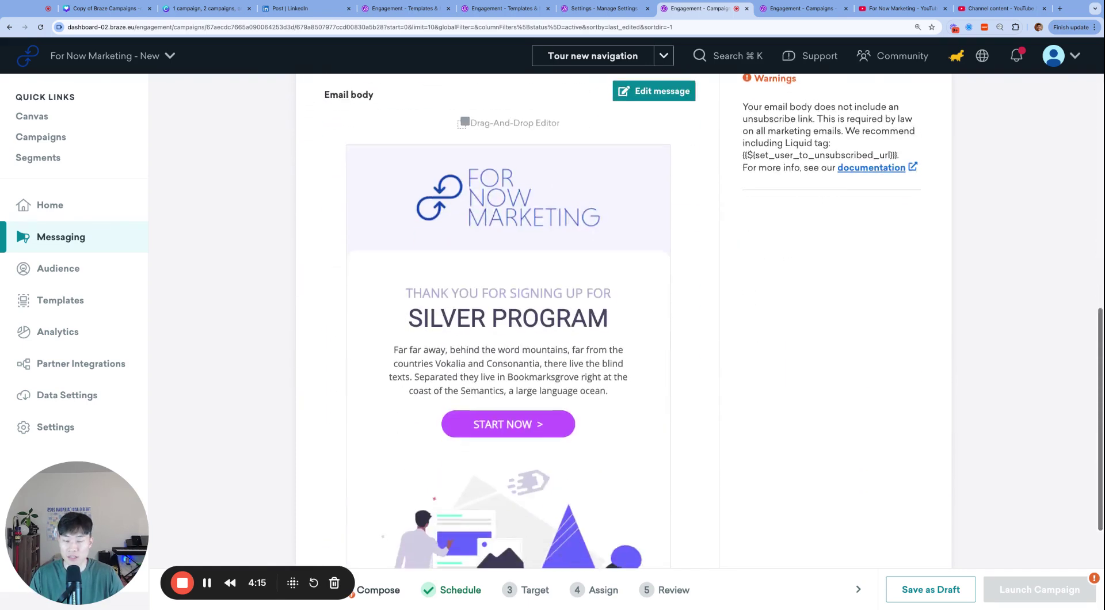
scroll(587, 316, up, 8)
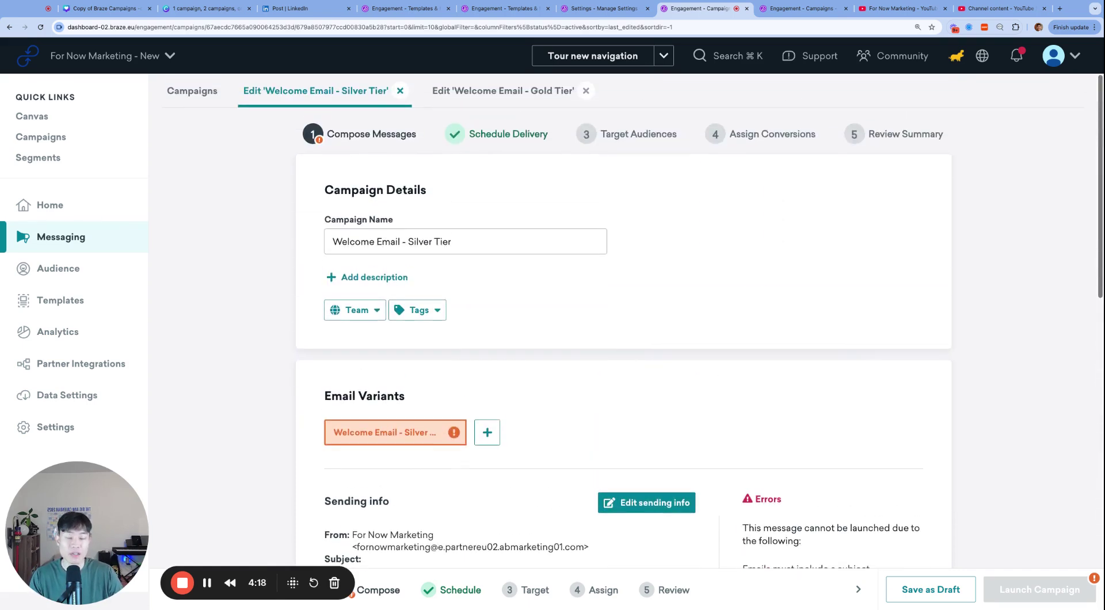
Go back to the Gold Tier campaign and examine its composed email body for comparison with the Silver one
click(477, 94)
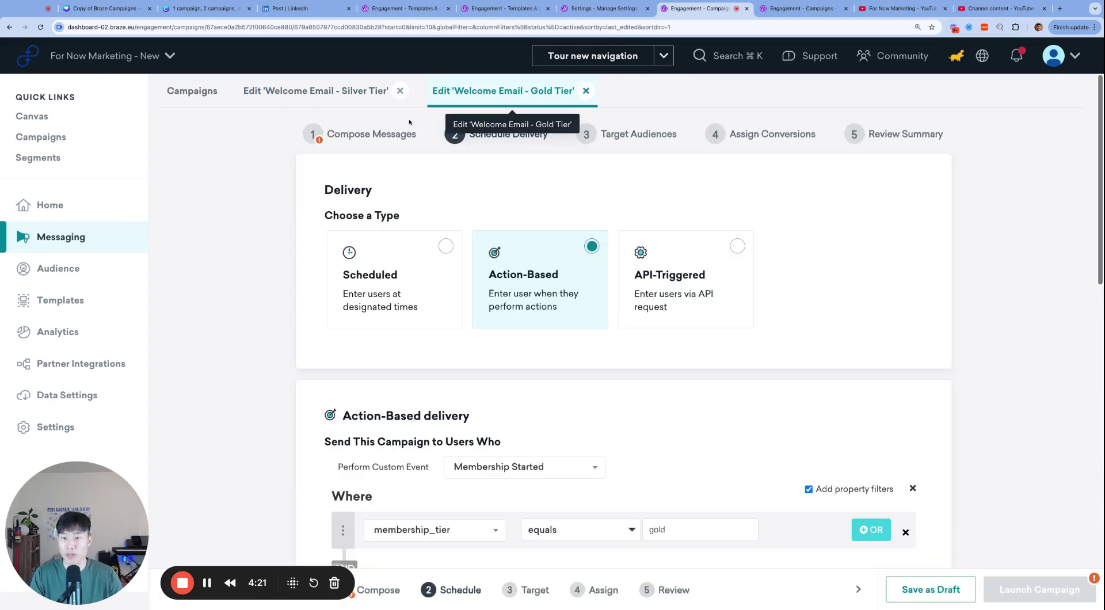
click(371, 134)
scroll(468, 297, down, 1)
scroll(469, 298, down, 10)
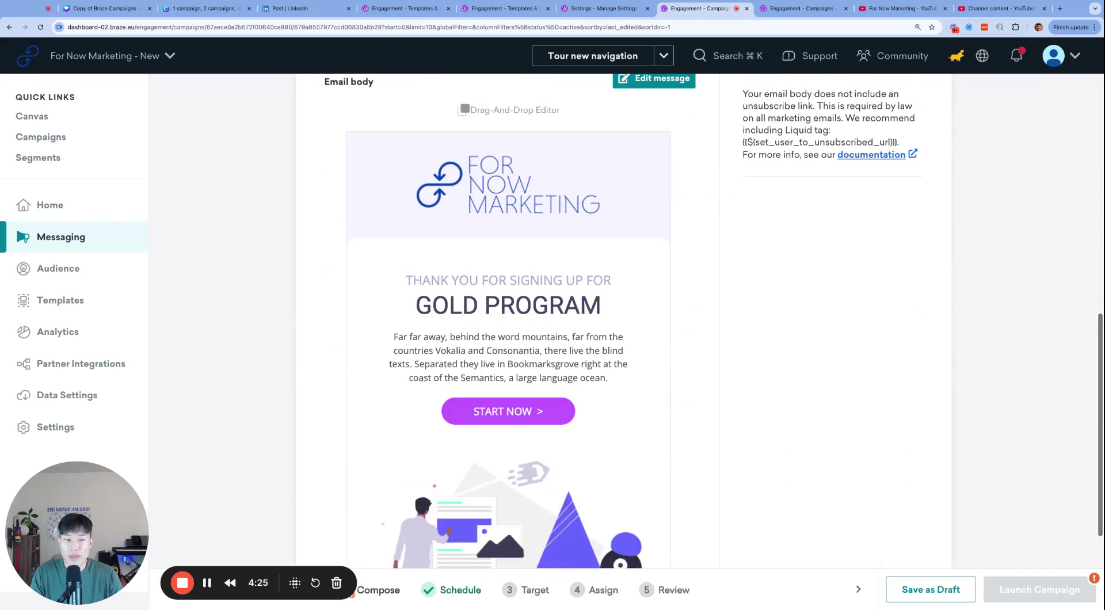
scroll(509, 298, down, 3)
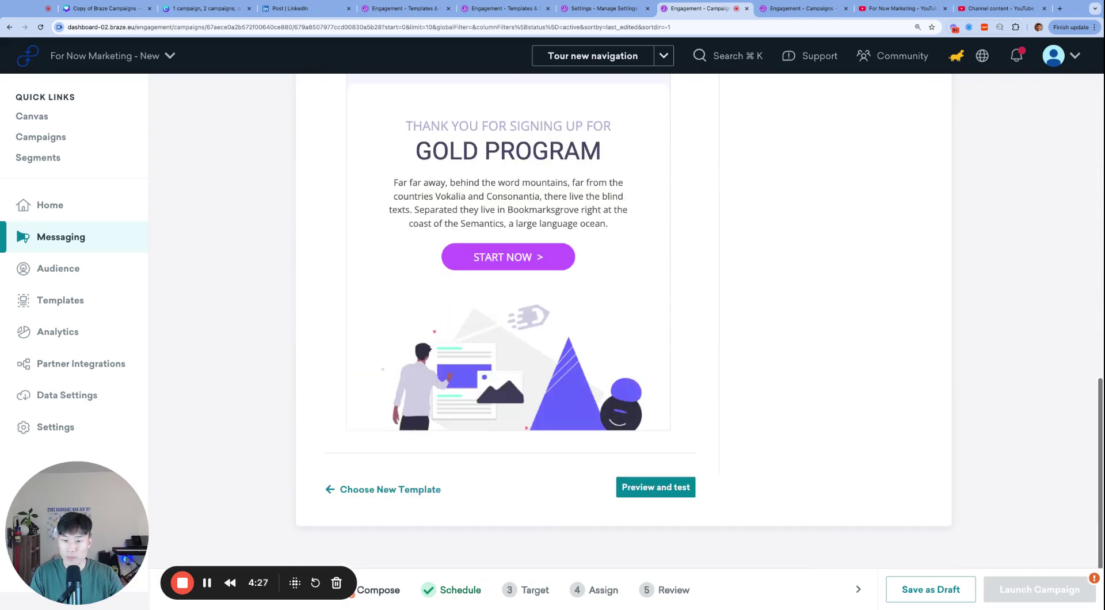
scroll(509, 298, up, 15)
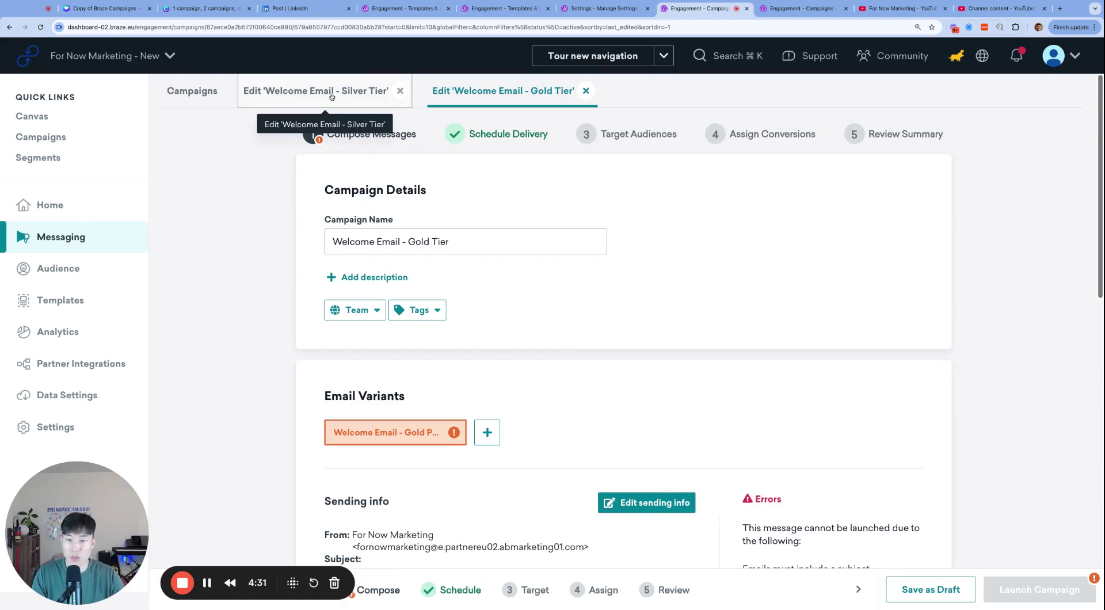
Examine the Silver Tier campaign's email body from header to footer illustration to compare its layout with the Gold email
click(331, 93)
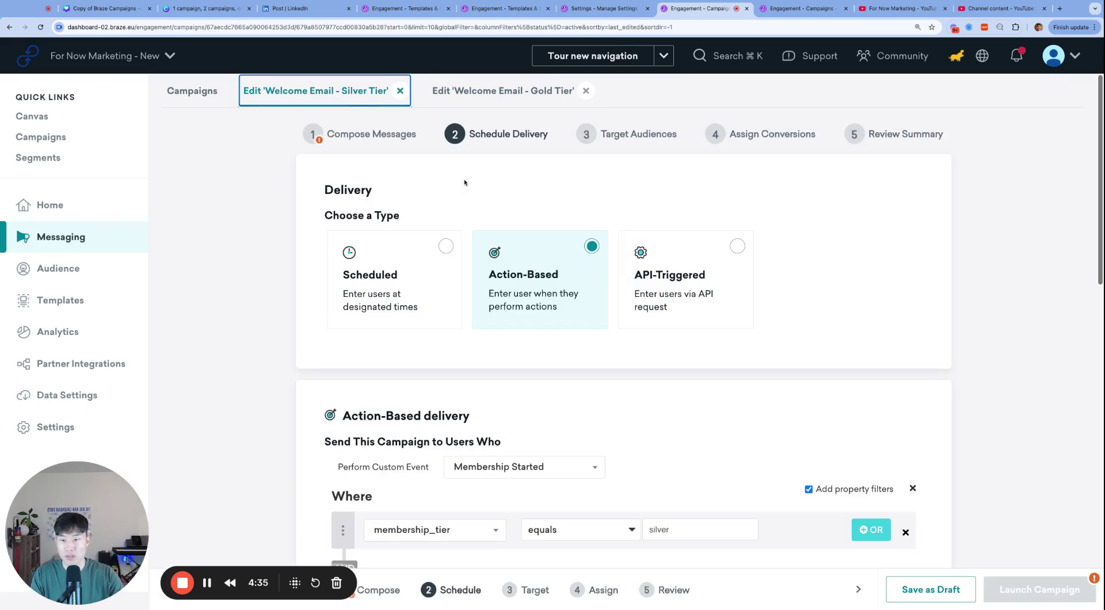
click(357, 133)
scroll(580, 465, down, 6)
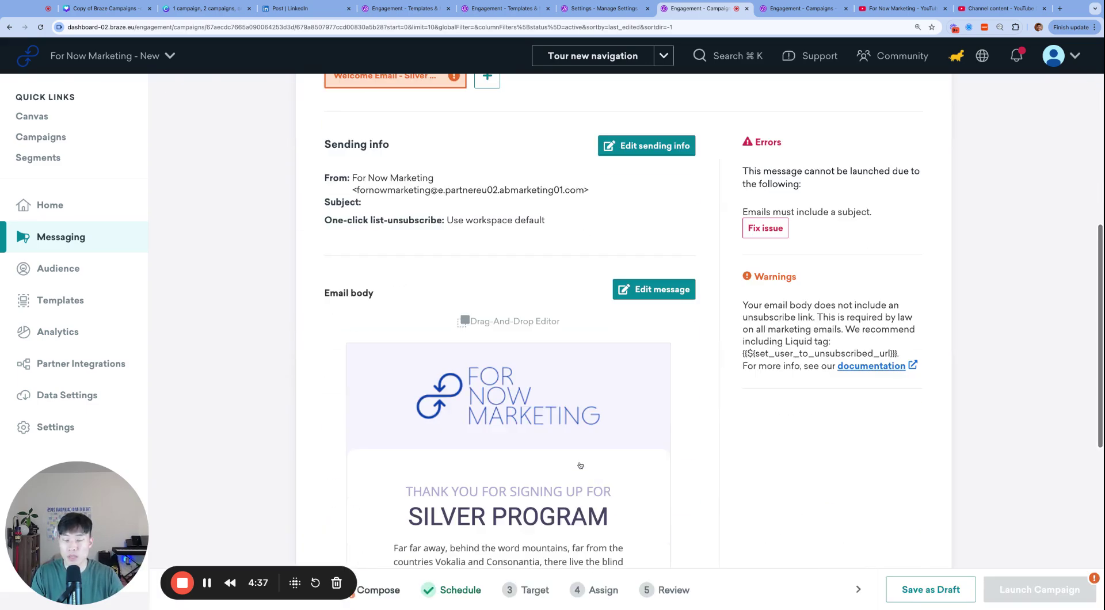
scroll(580, 466, down, 3)
scroll(516, 266, down, 2)
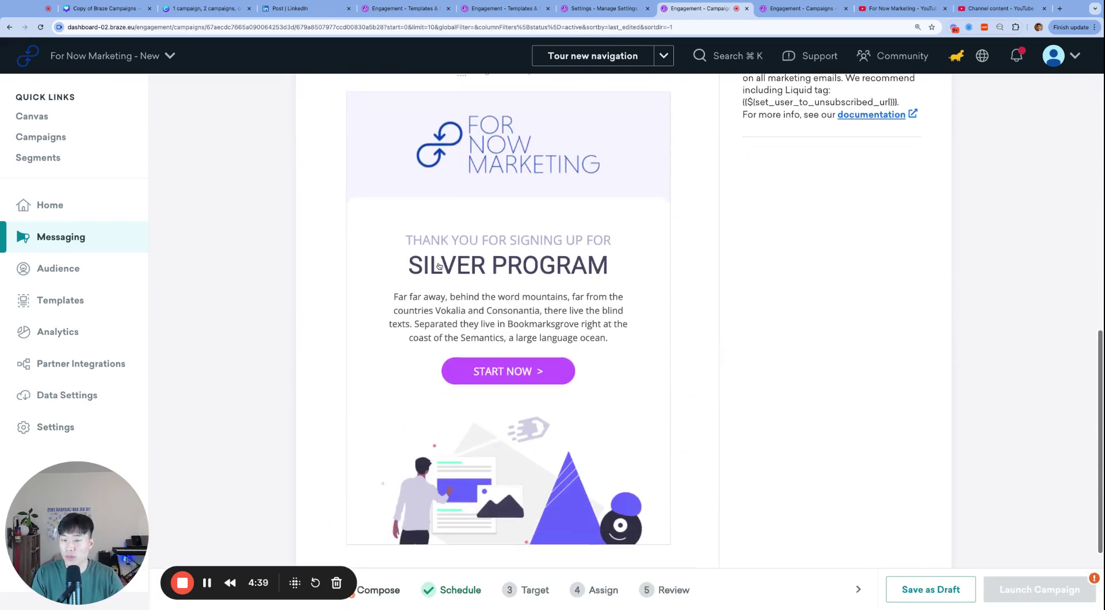
scroll(518, 345, down, 2)
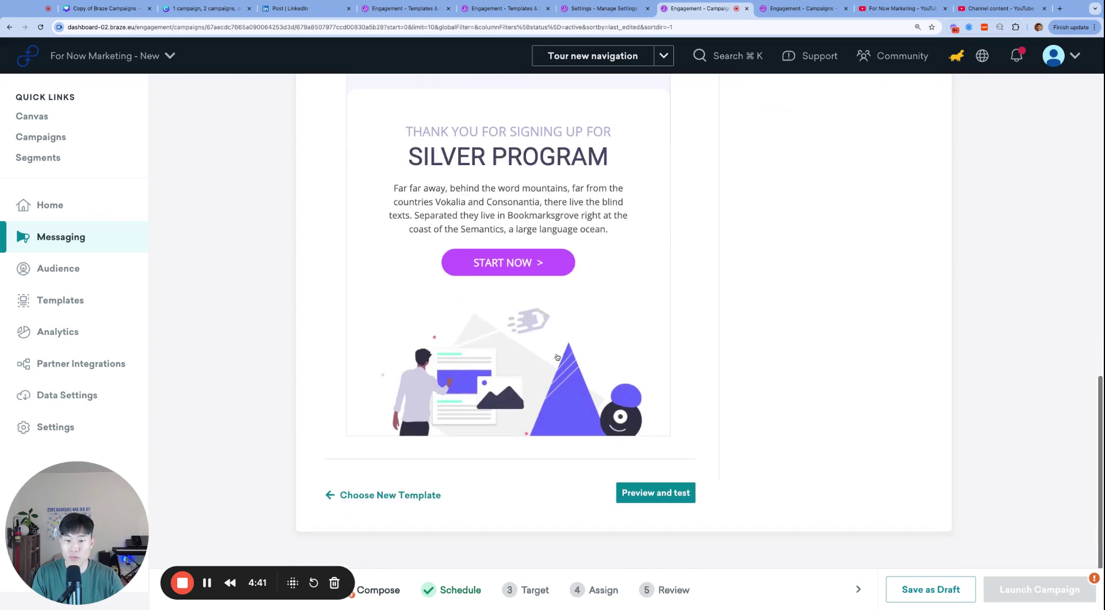
scroll(557, 357, up, 1)
scroll(555, 345, up, 10)
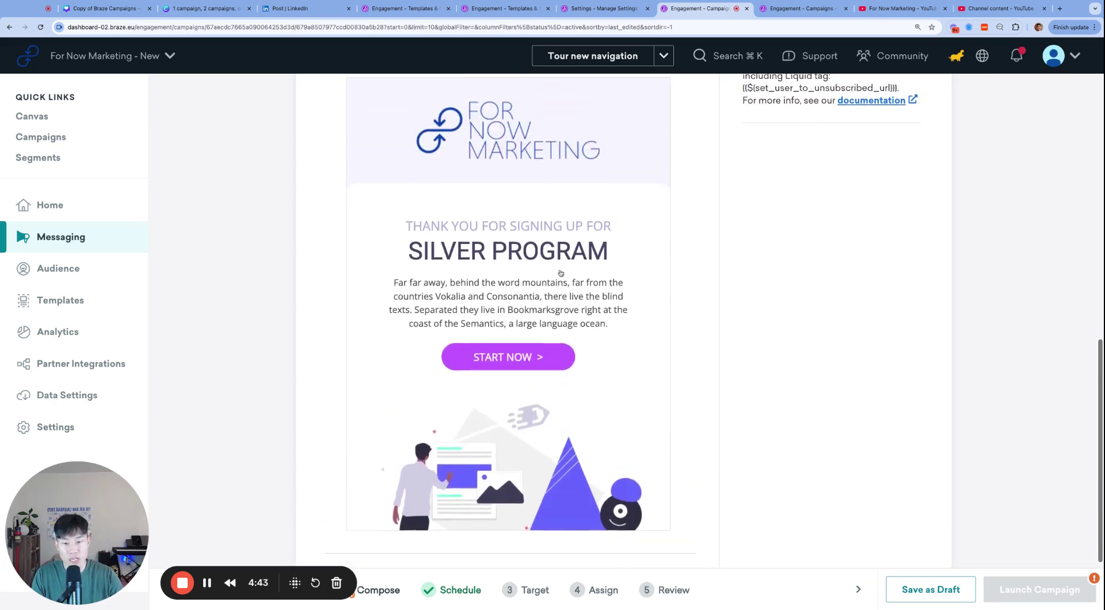
scroll(552, 273, up, 2)
Check the Gold Tier campaign's Membership Started trigger and return to the campaigns list
click(518, 91)
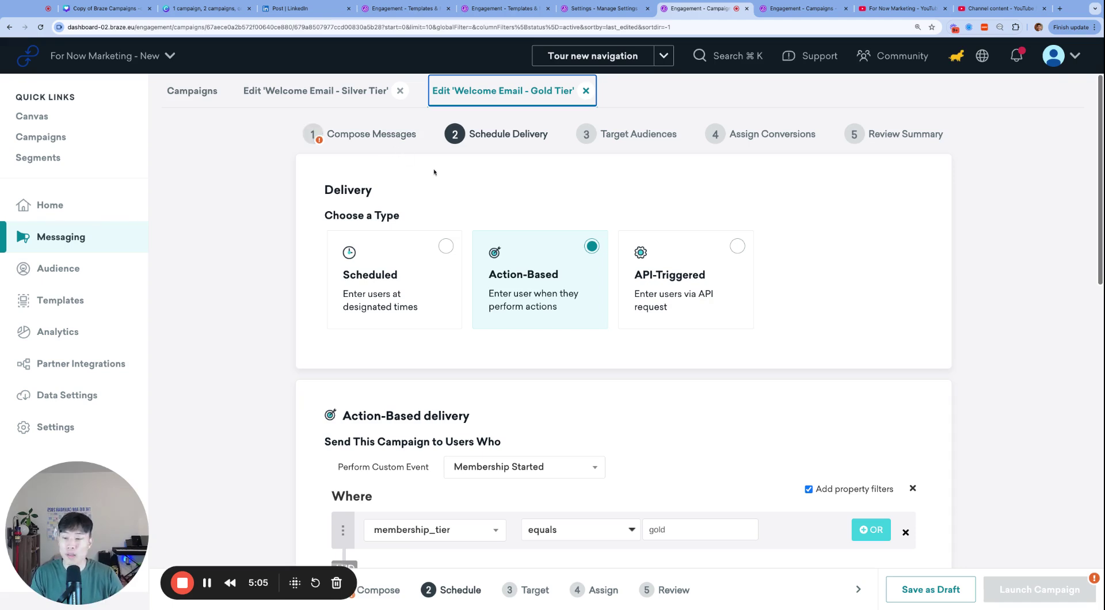
scroll(499, 199, down, 3)
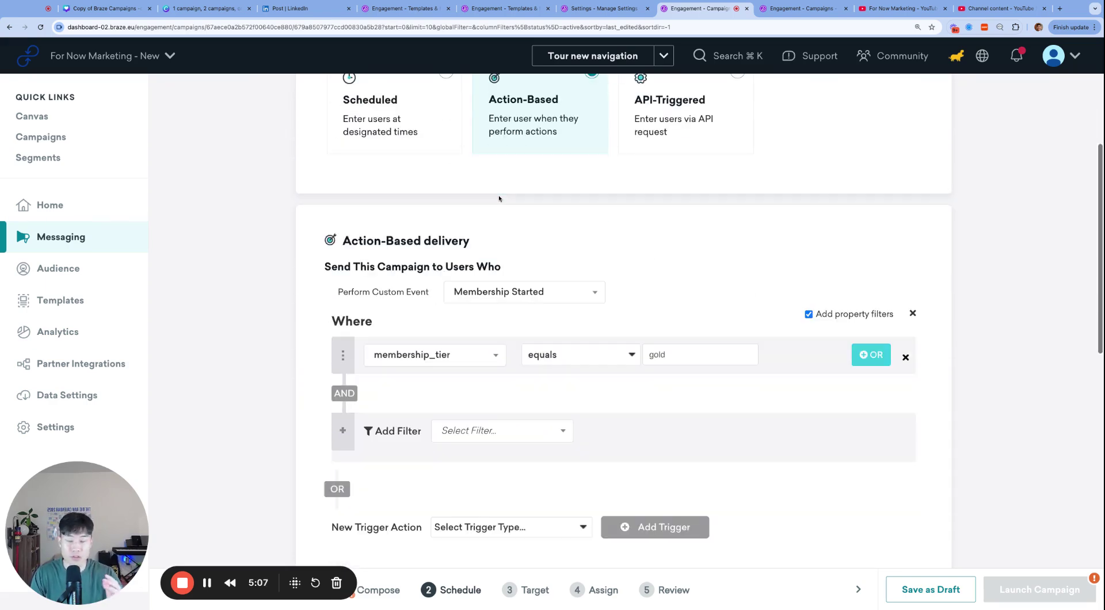
scroll(623, 322, up, 3)
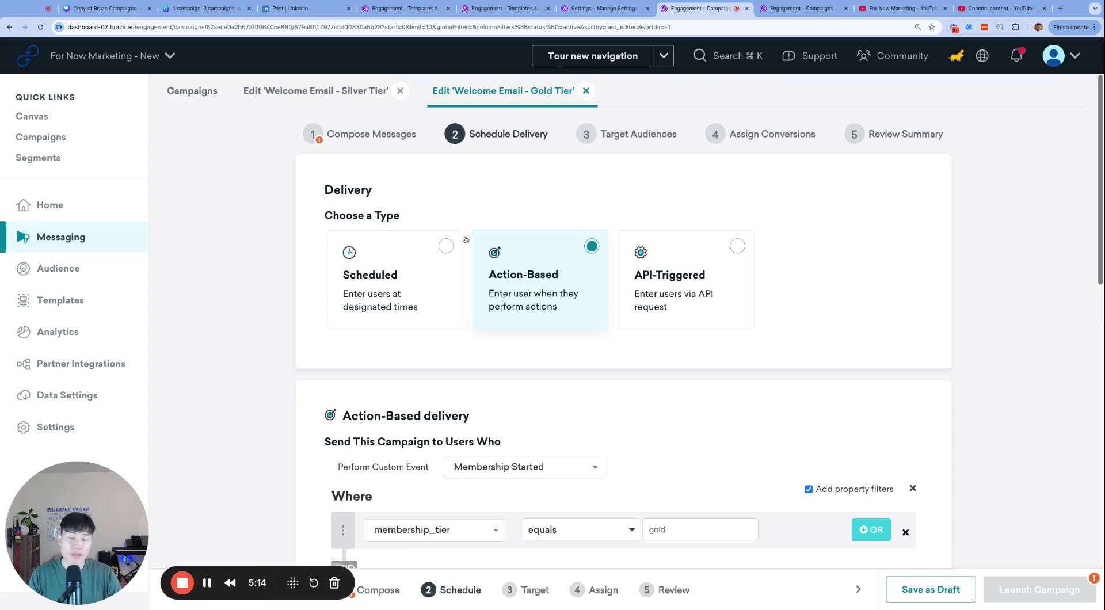
click(192, 90)
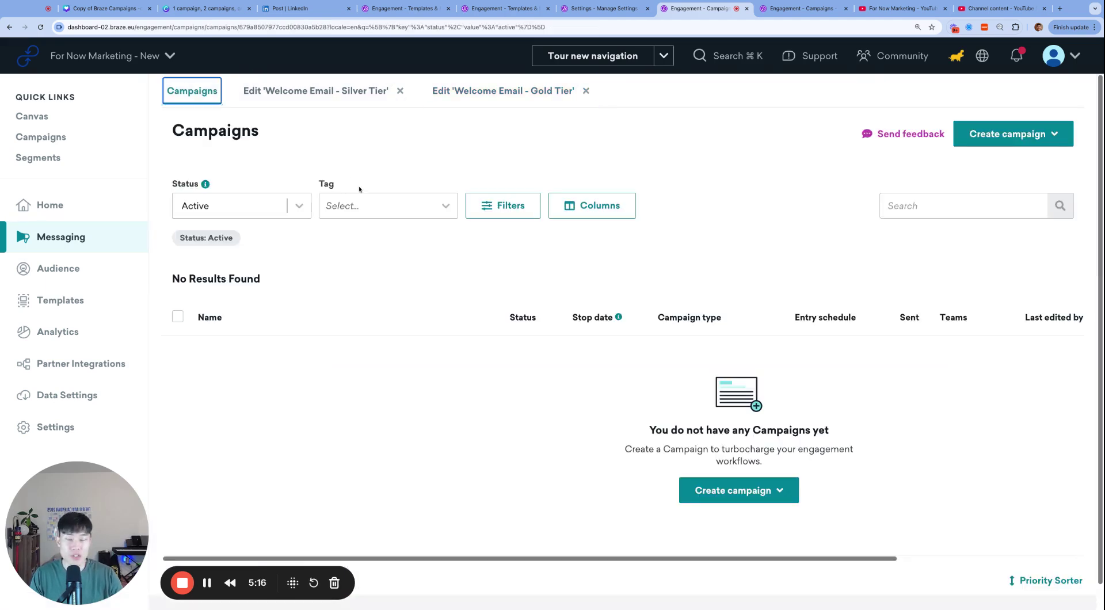
List campaigns of all statuses and duplicate the Welcome Email - Gold Tier campaign
click(301, 213)
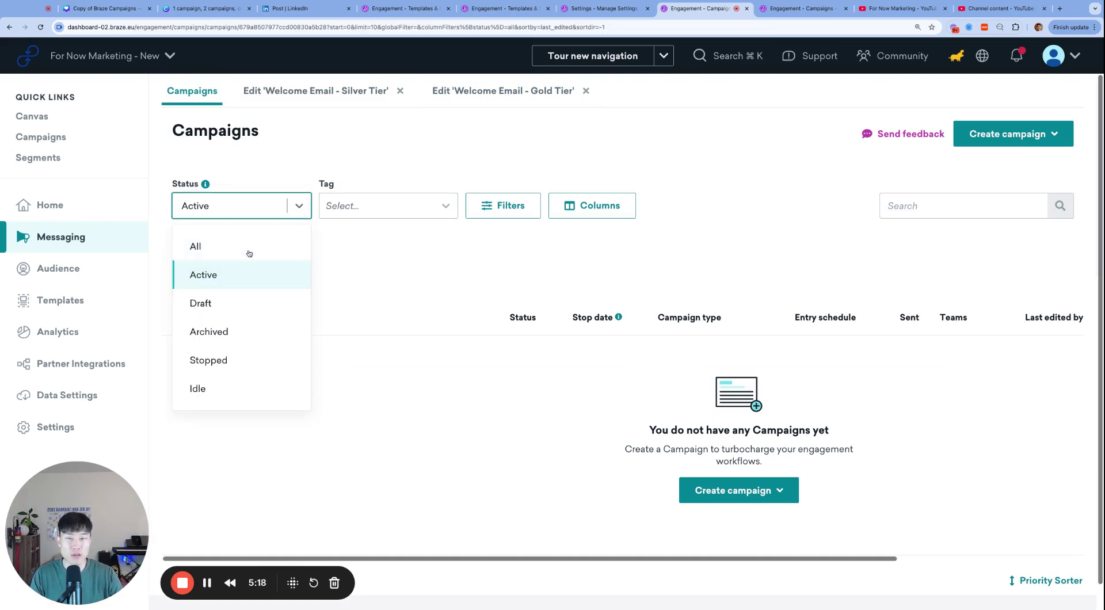
click(249, 251)
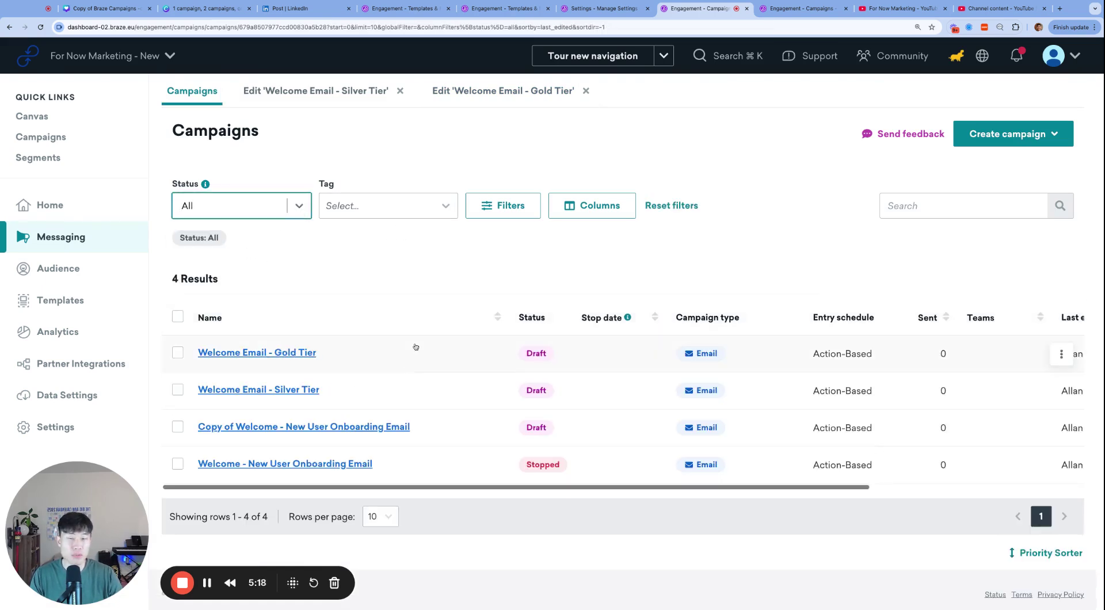
click(1062, 354)
click(1004, 430)
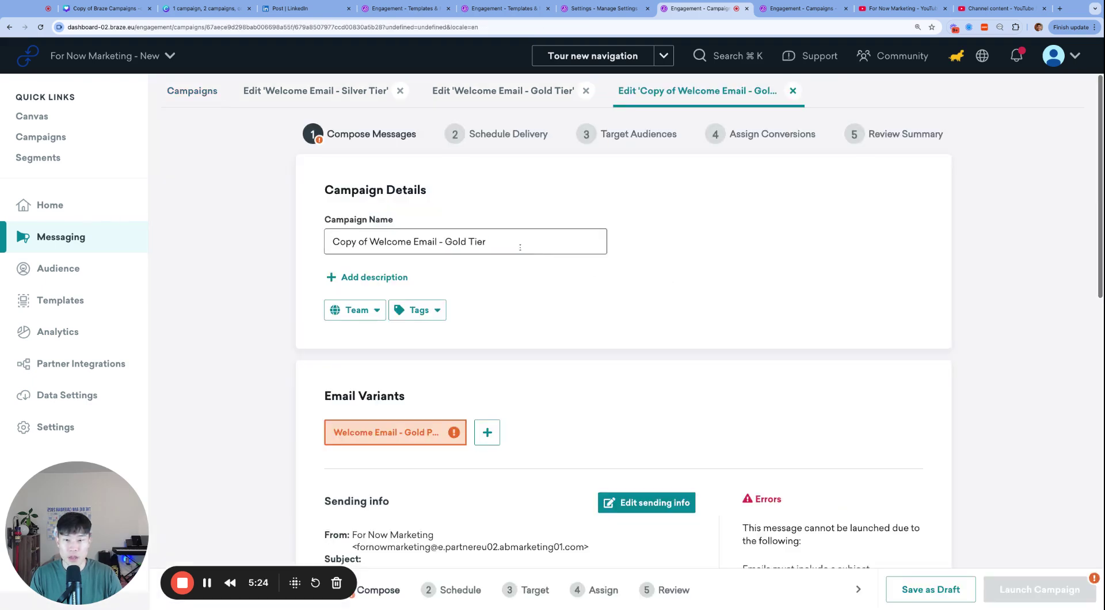
Rename the duplicated campaign as "Welcome Email - All Tiers"
key(BackSpace)
key(BackSpace)
key(BackSpace)
key(BackSpace)
key(BackSpace)
key(BackSpace)
key(BackSpace)
key(BackSpace)
text(All)
key(BackSpace)
key(BackSpace)
text(ll)
scroll(464, 270, down, 2)
scroll(478, 300, up, 2)
scroll(489, 322, down, 8)
scroll(507, 350, up, 8)
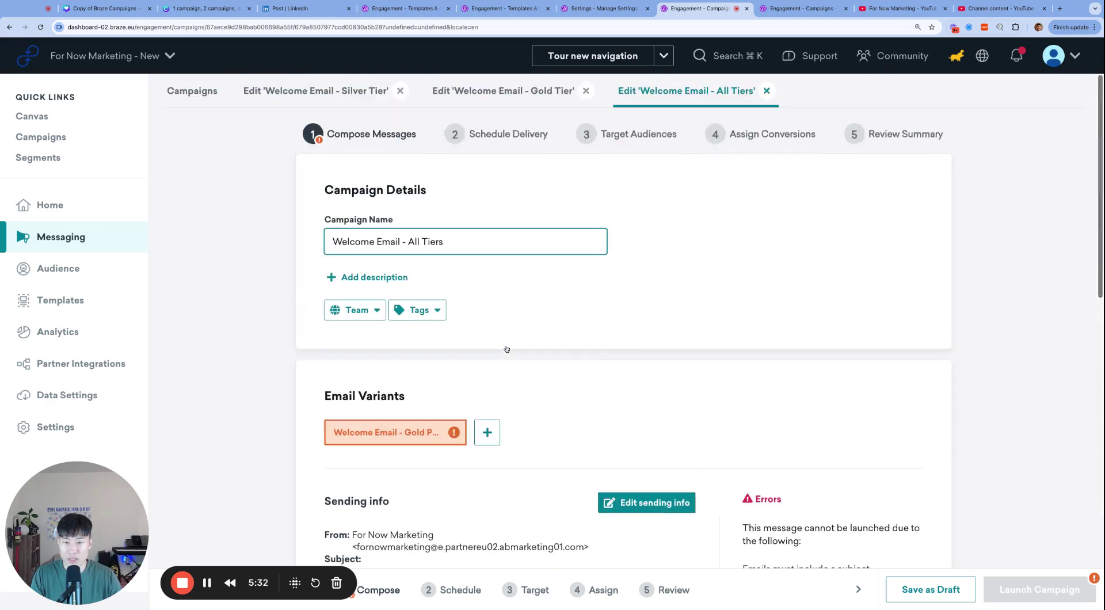
In the delivery schedule, remove the membership_tier equals gold filter and delete the existing Membership Started trigger
click(507, 134)
scroll(656, 377, down, 3)
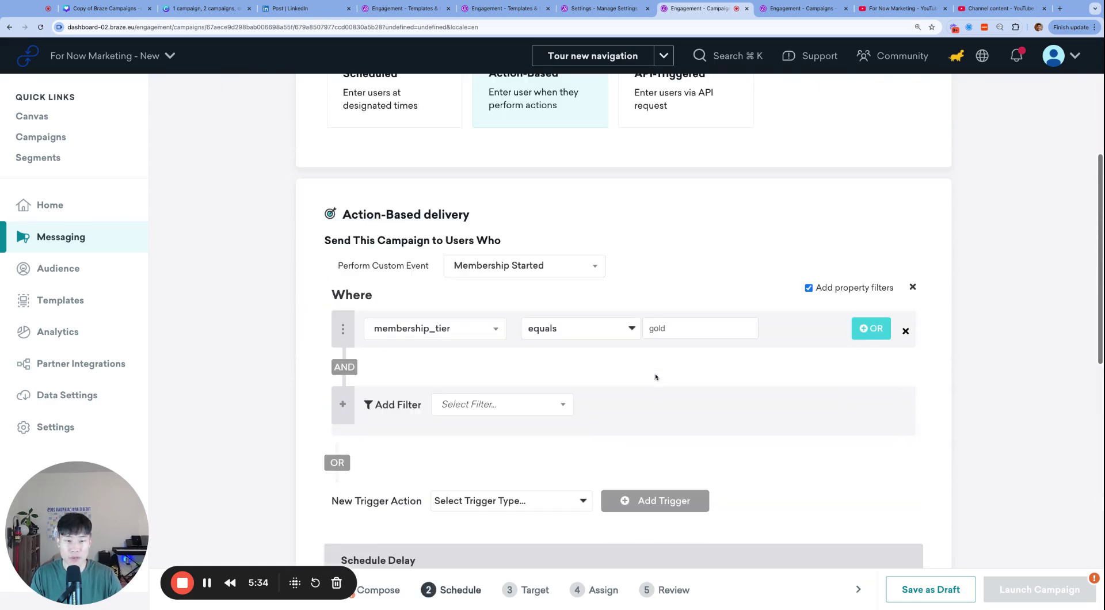
click(906, 333)
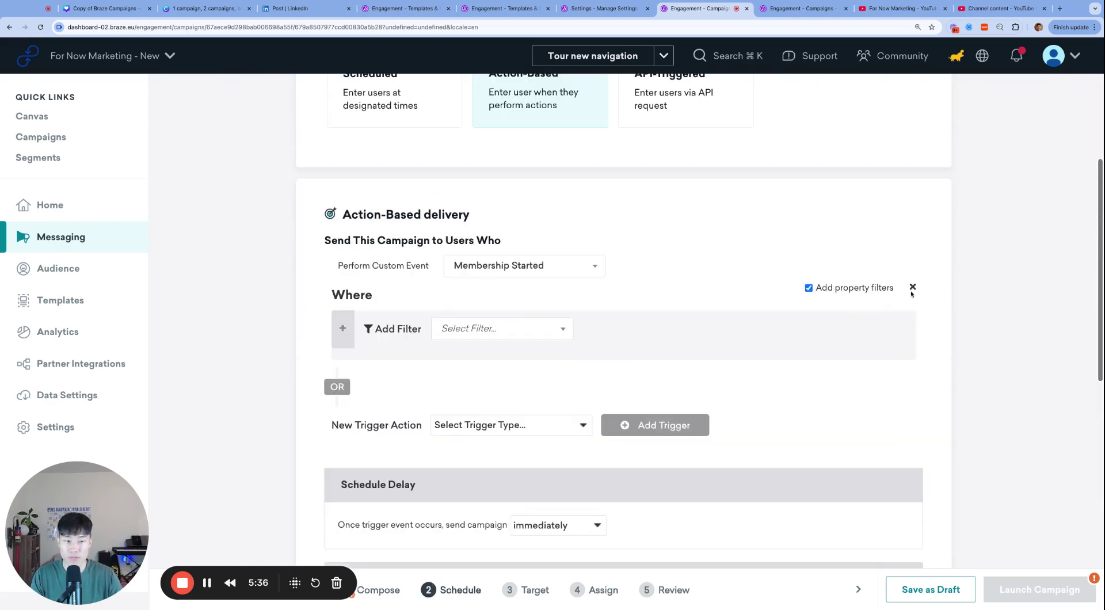
click(912, 287)
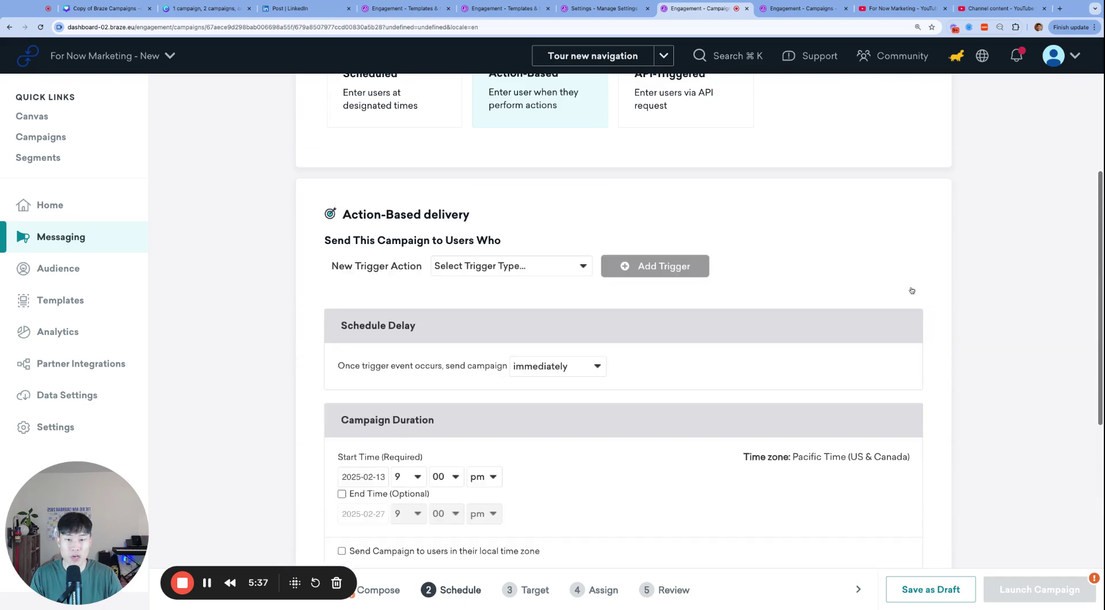
Add a Perform Custom Event trigger for Membership Started without any property filters
click(576, 268)
click(649, 267)
click(524, 266)
click(510, 338)
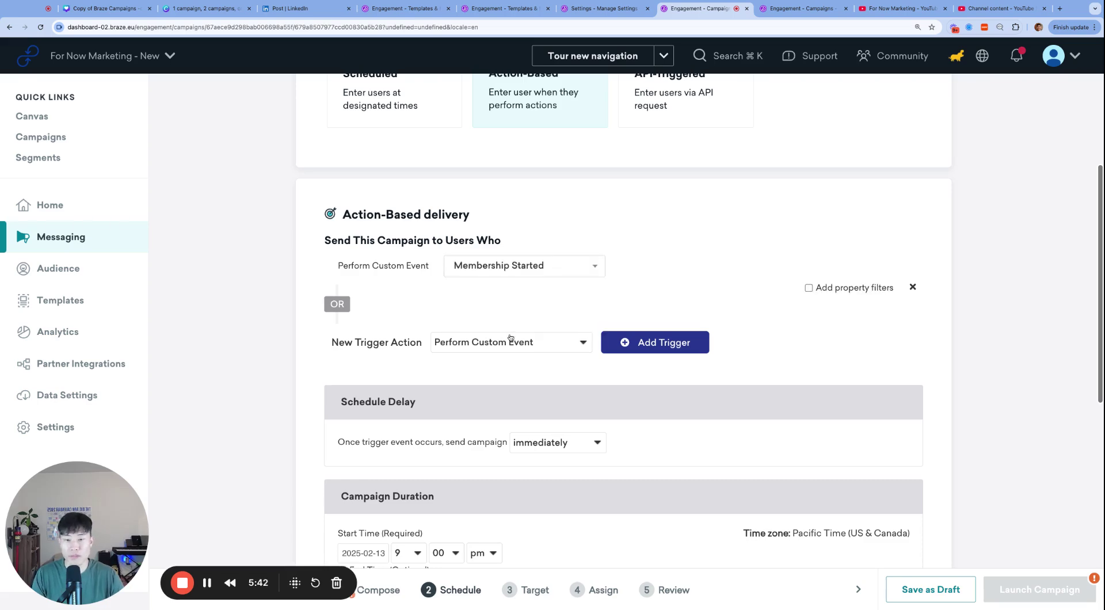
scroll(691, 254, down, 2)
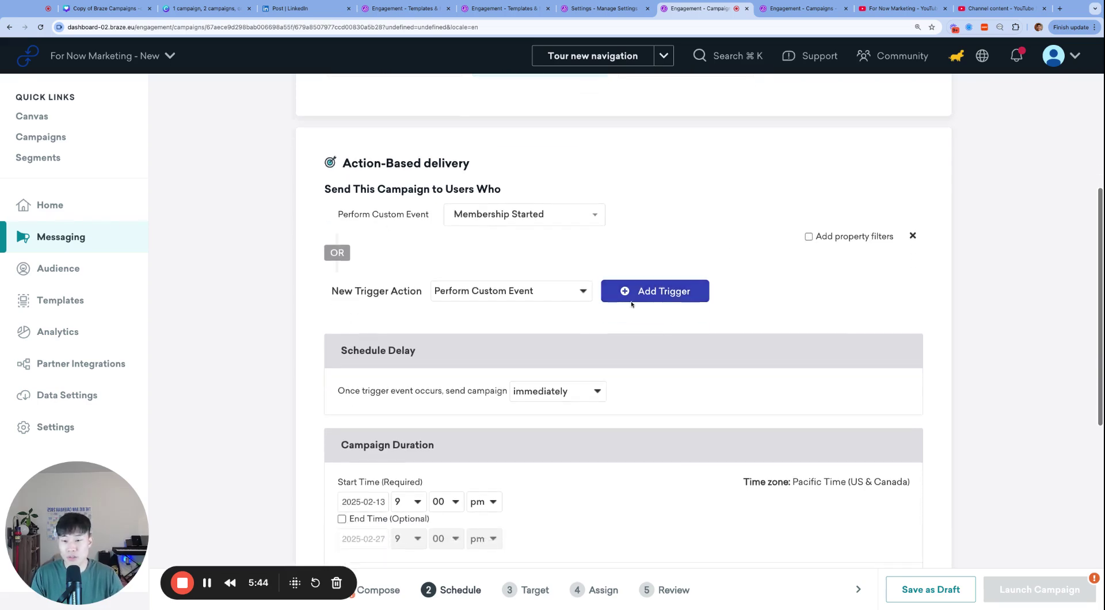
scroll(629, 306, down, 2)
scroll(631, 304, up, 3)
scroll(631, 304, up, 4)
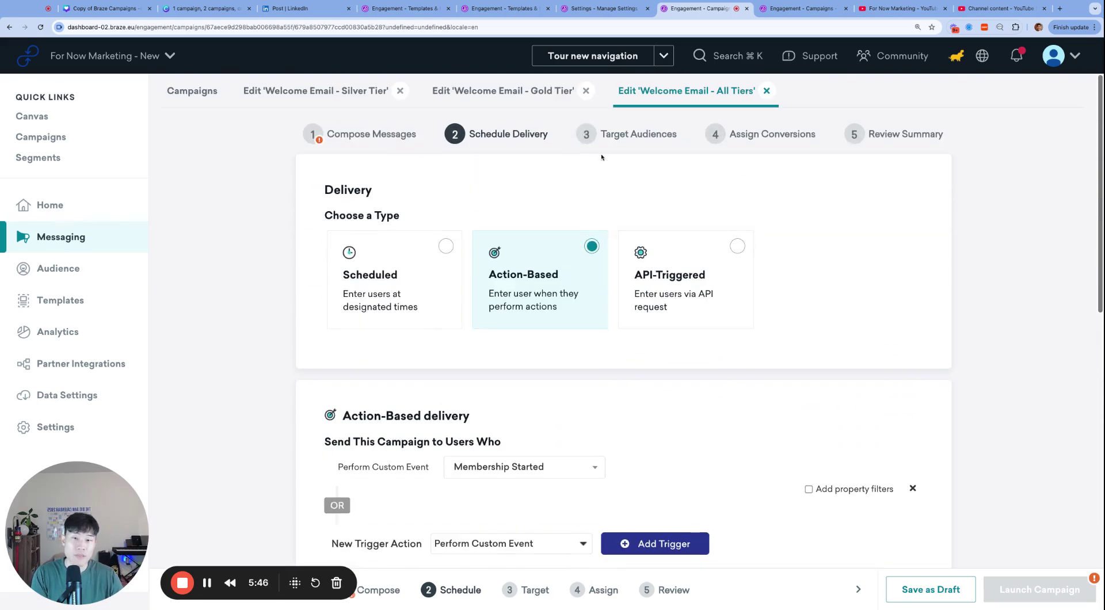
Open the All Tiers campaign's email body for editing and examine the word GOLD in its program heading
click(372, 135)
scroll(691, 427, down, 5)
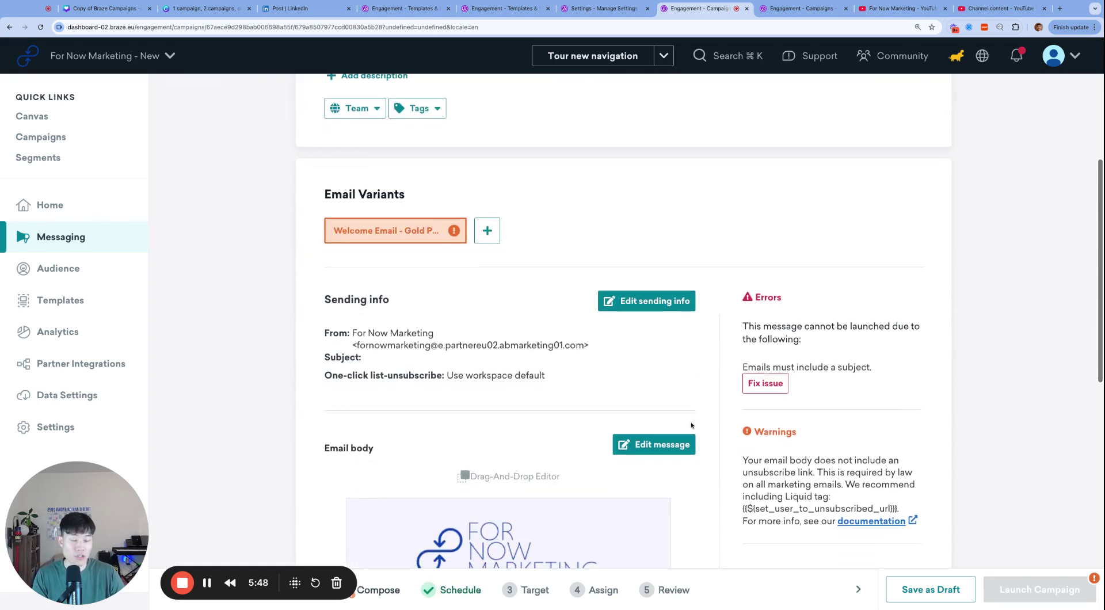
scroll(587, 403, down, 2)
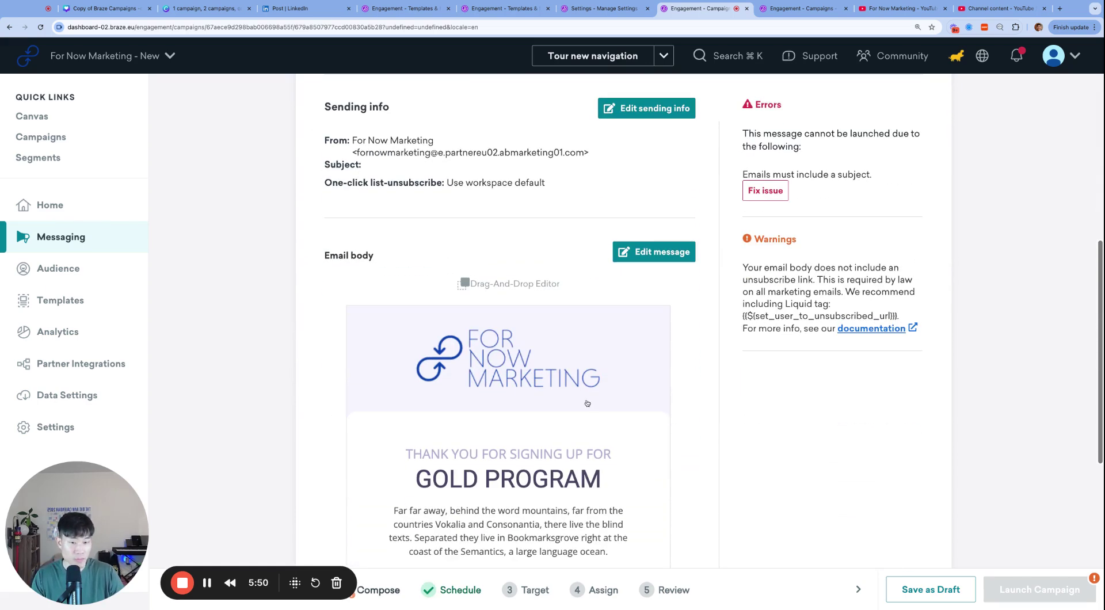
click(570, 404)
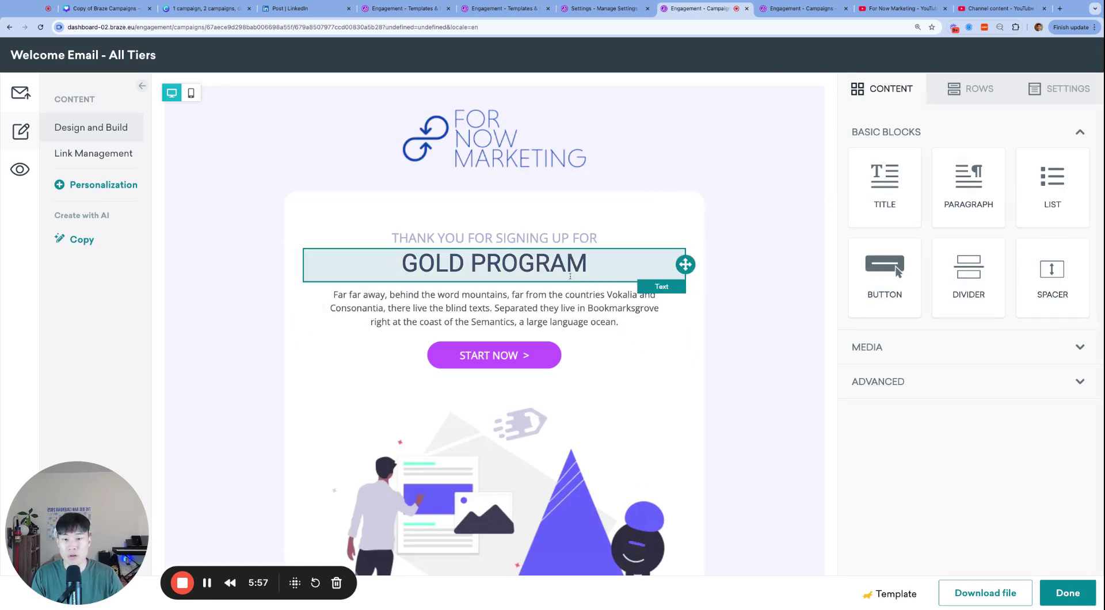
click(562, 263)
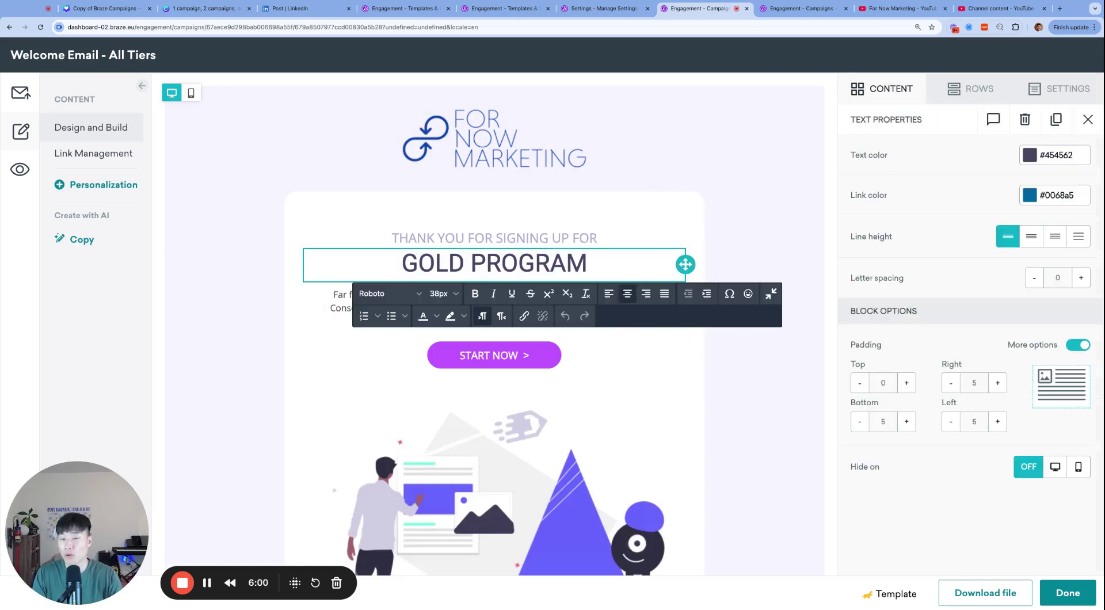
scroll(493, 259, down, 10)
scroll(581, 275, up, 10)
double_click(433, 267)
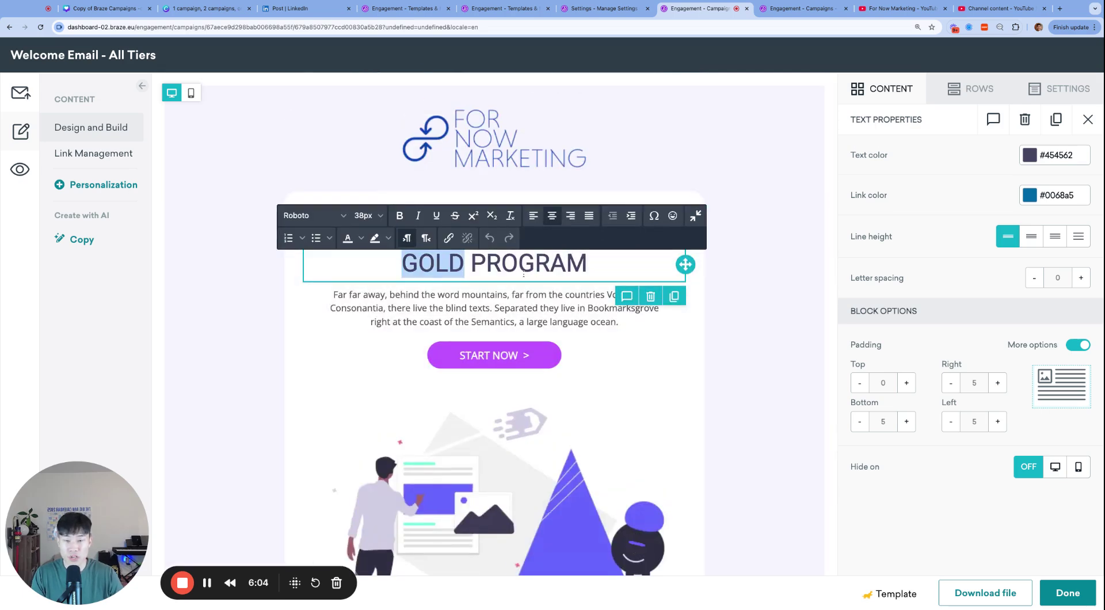
click(742, 164)
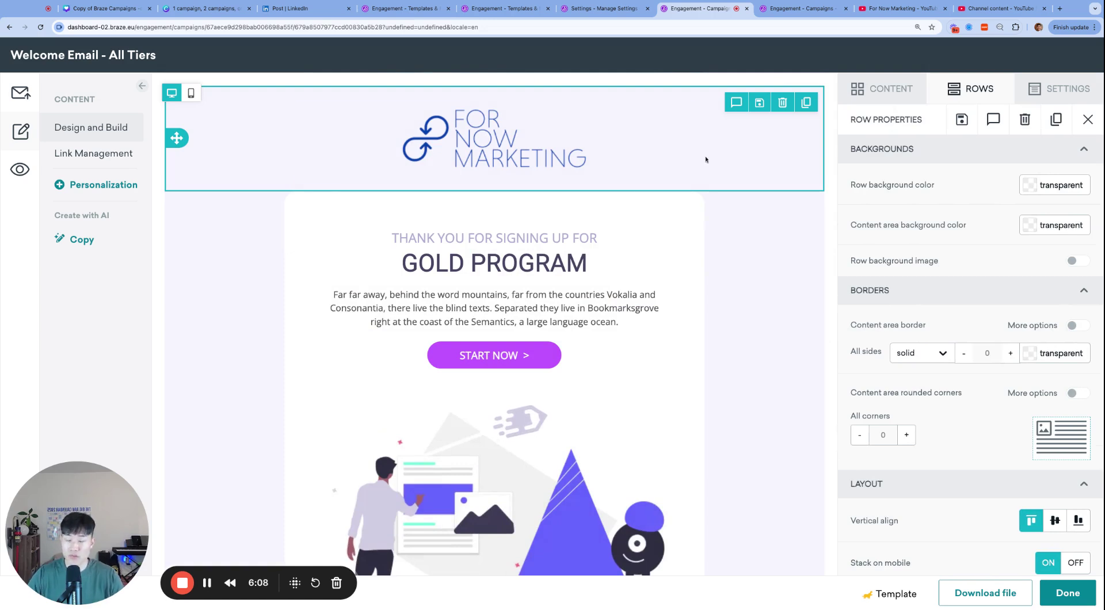
Begin a Liquid condition by inserting "{% if " before GOLD PROGRAM in the email heading
click(451, 268)
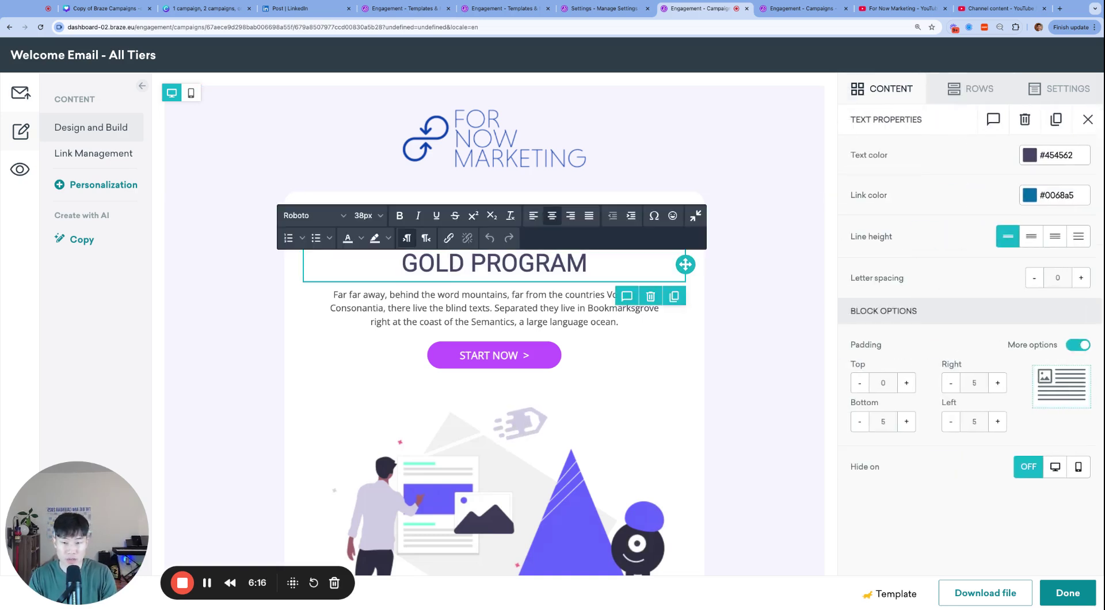
text({% if)
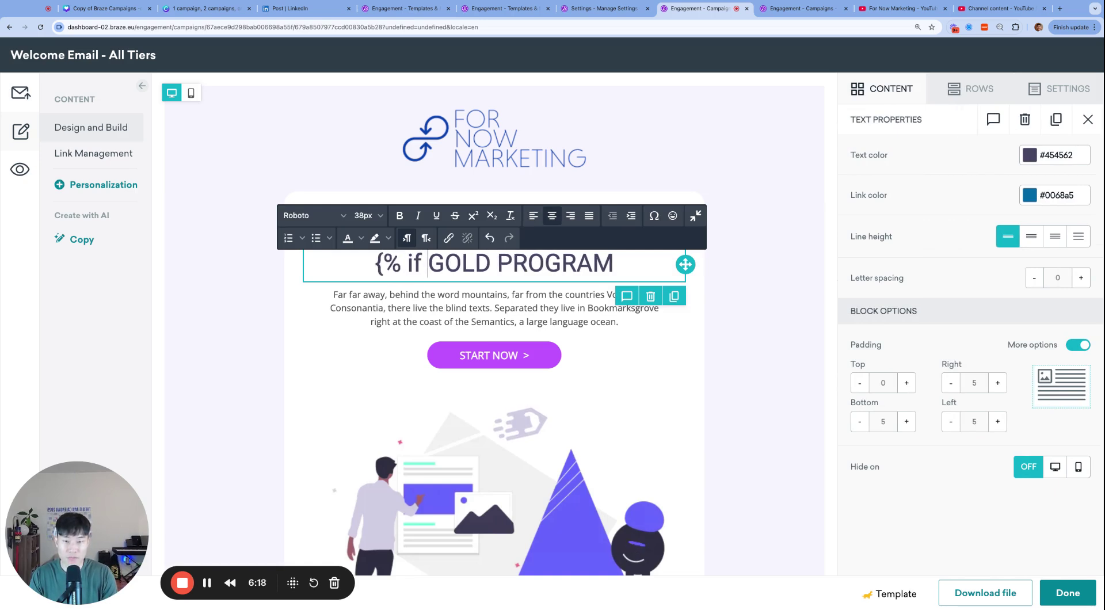
click(772, 240)
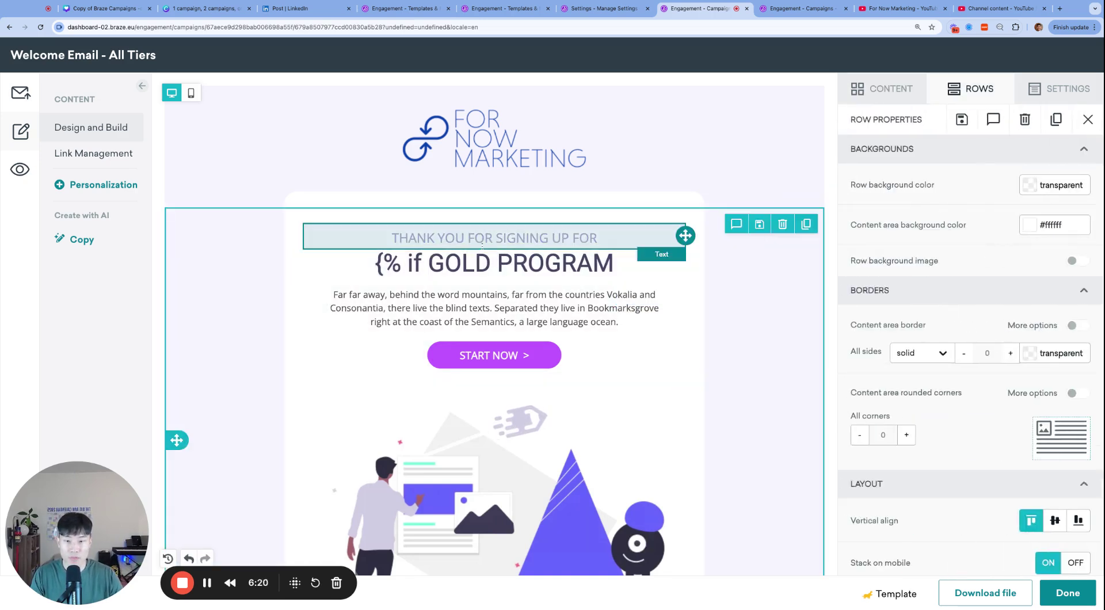
click(408, 264)
click(432, 263)
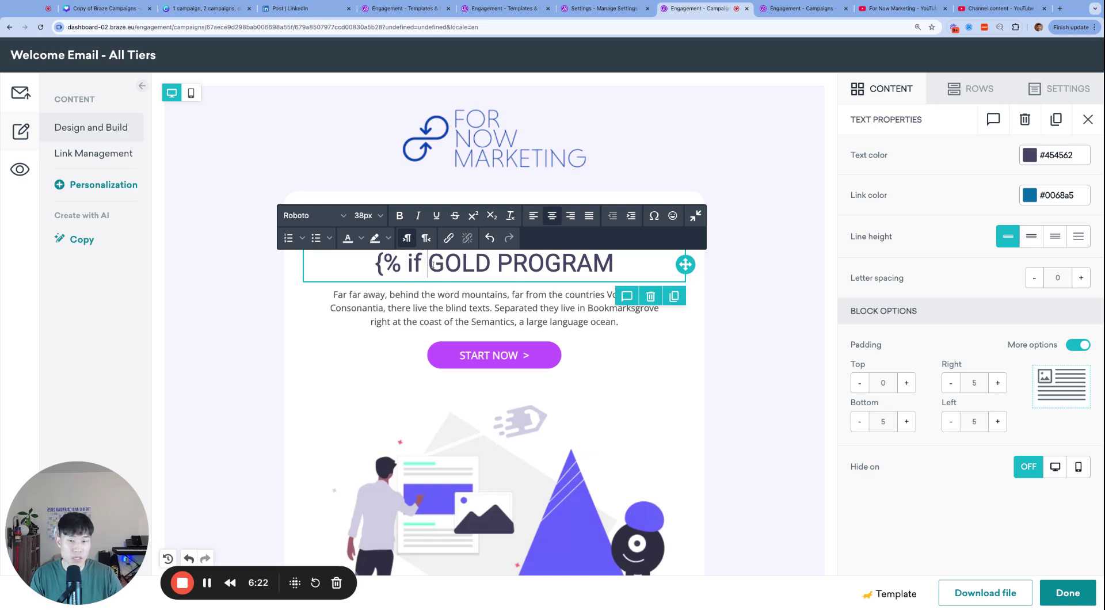
key(Right)
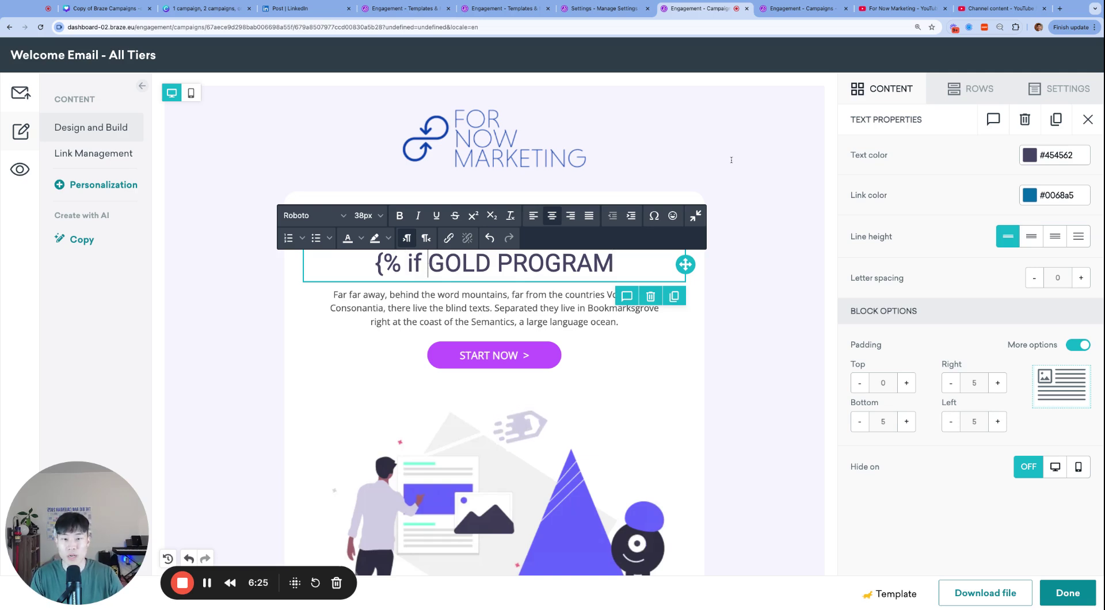
Start adding personalization to the email with the type set to Event Properties
click(112, 185)
click(89, 151)
scroll(91, 225, down, 3)
click(91, 271)
click(106, 223)
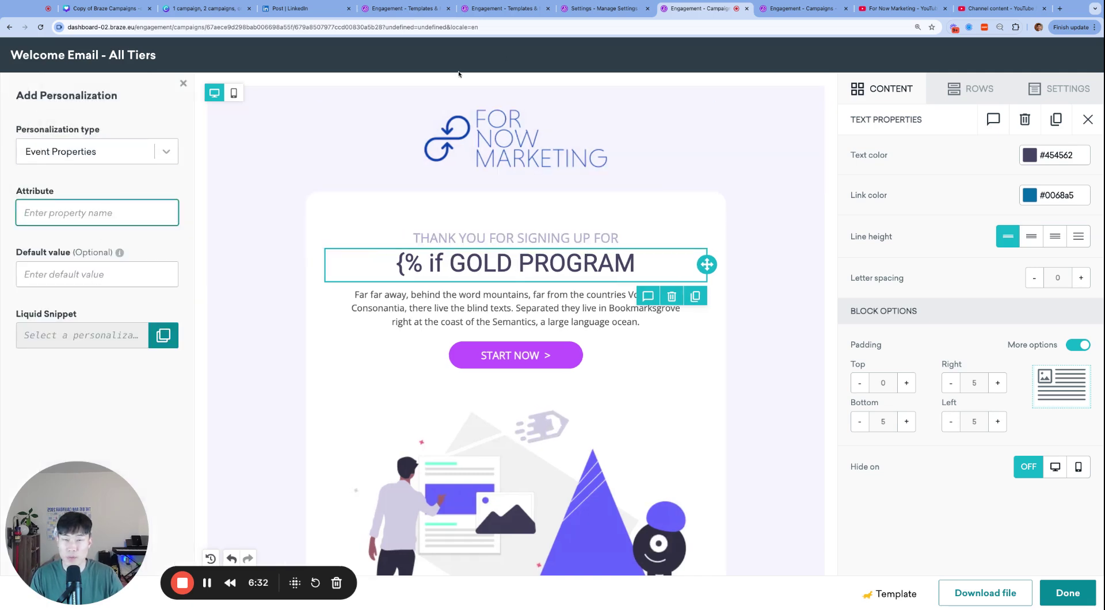
Look up the Membership Started custom event's properties, copy the name membership_tier, and return to the email editor
click(621, 14)
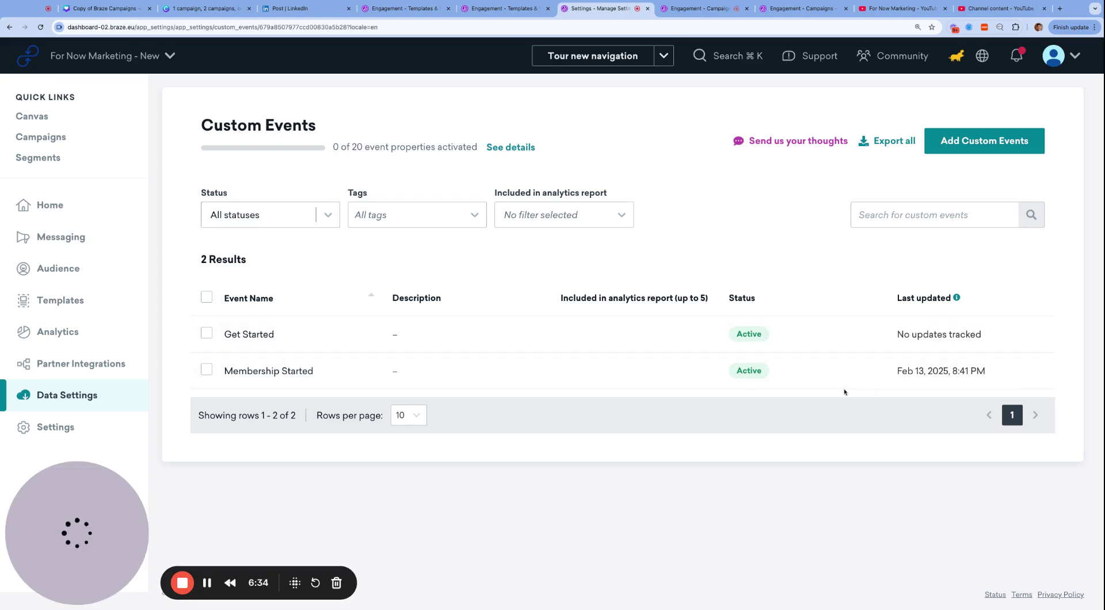
click(1030, 371)
click(979, 437)
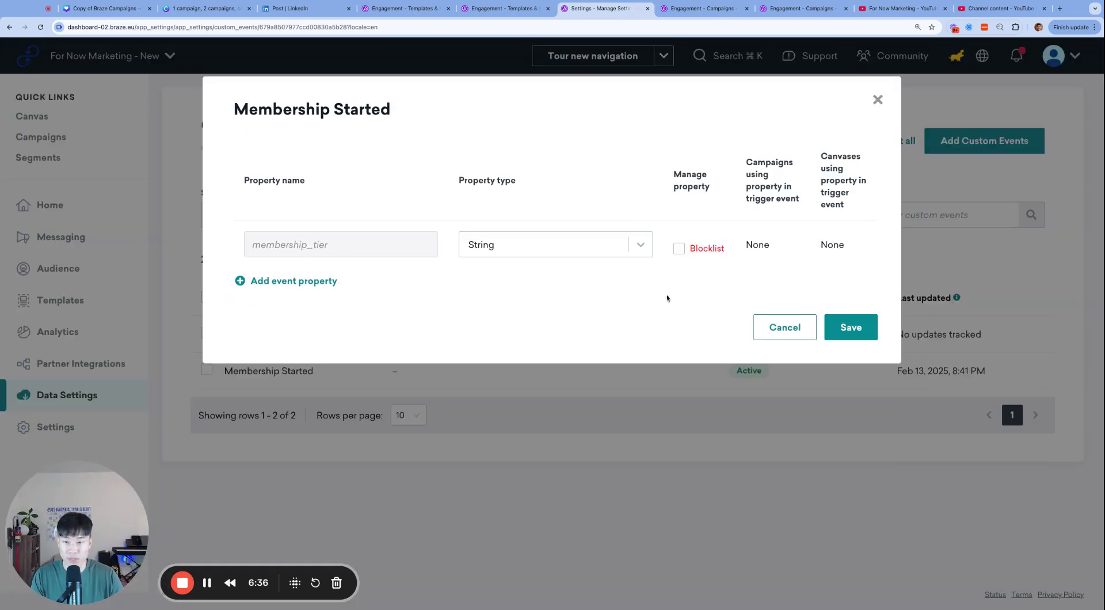
double_click(305, 246)
key(super+c)
key(ctrl+Tab)
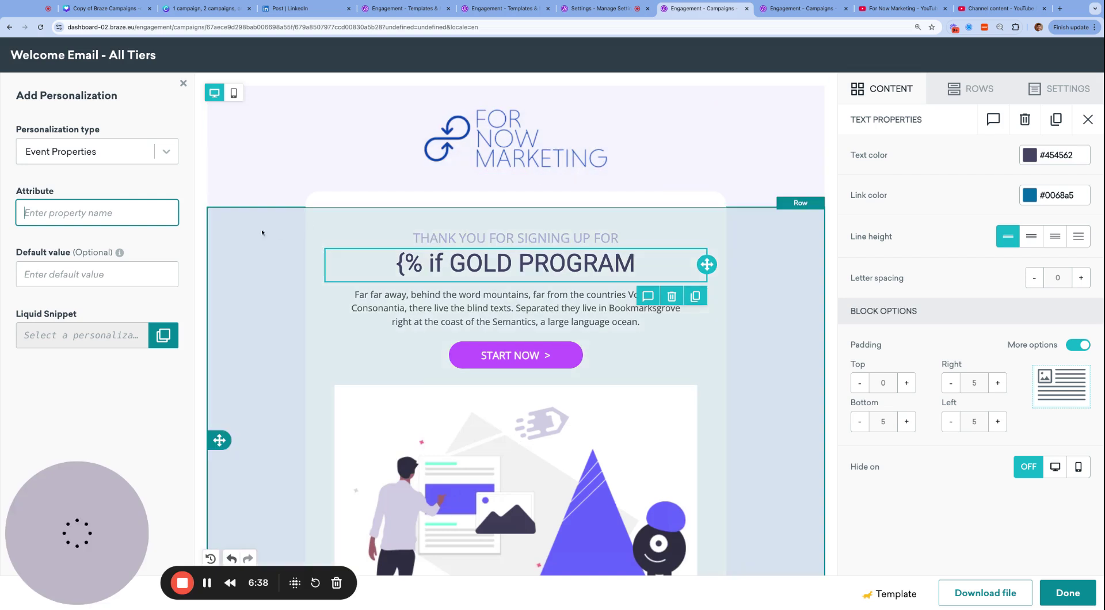
click(613, 9)
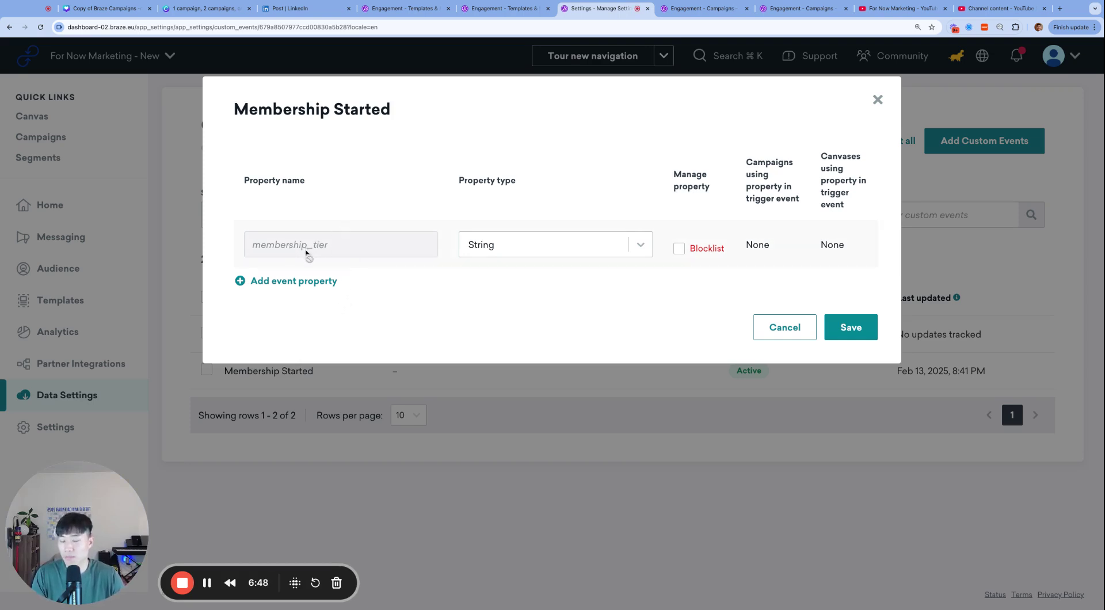
key(ctrl+Tab)
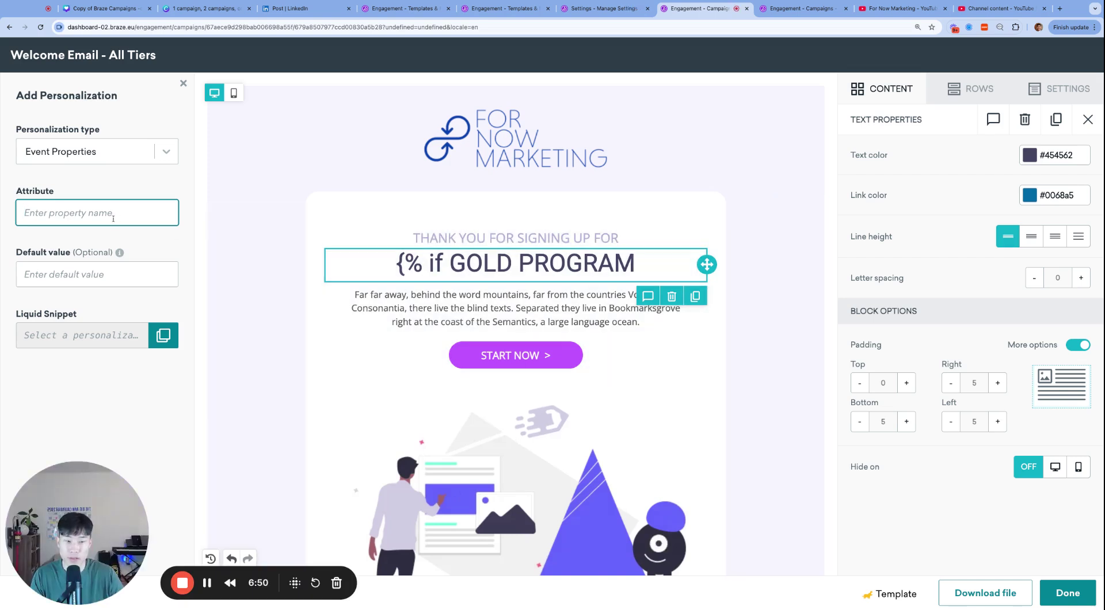
Generate the Liquid snippet for the membership_tier attribute and paste it after "{% if" in the heading
key(super+v)
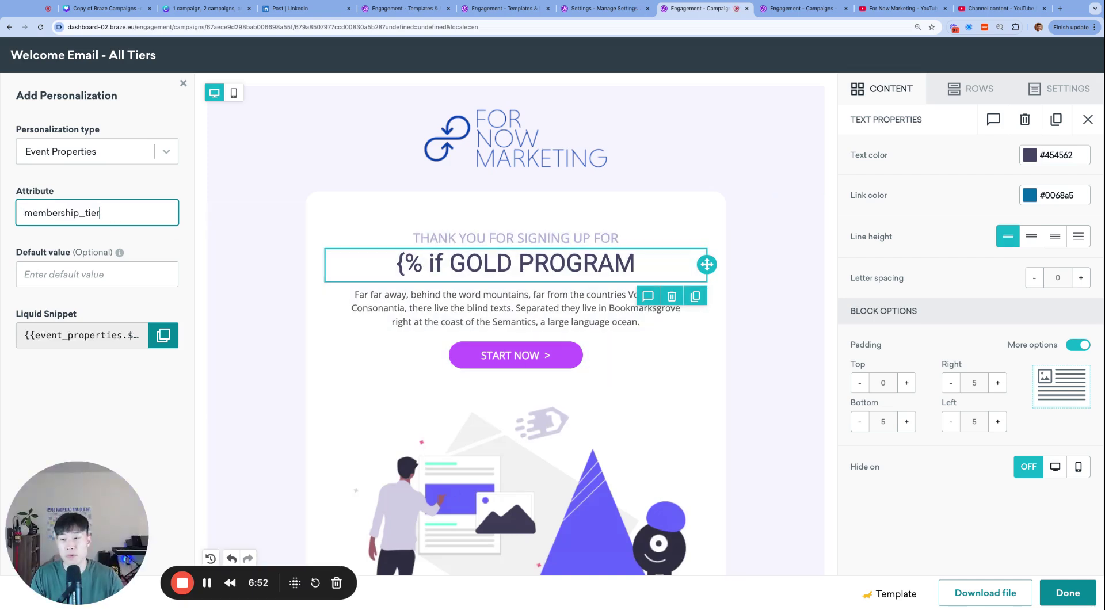
click(163, 334)
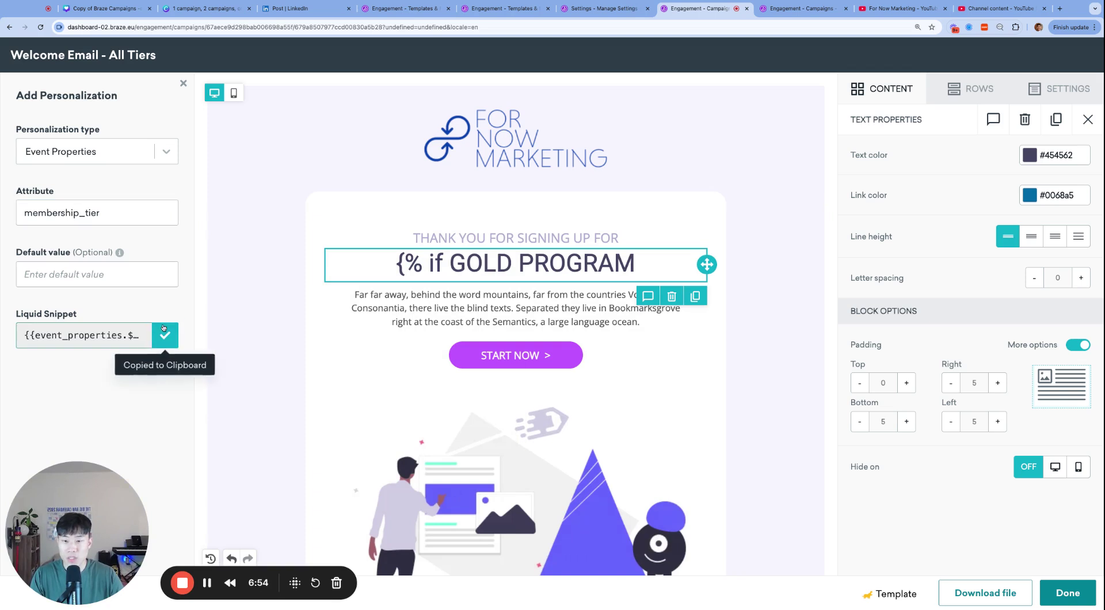
click(448, 263)
key(super+v)
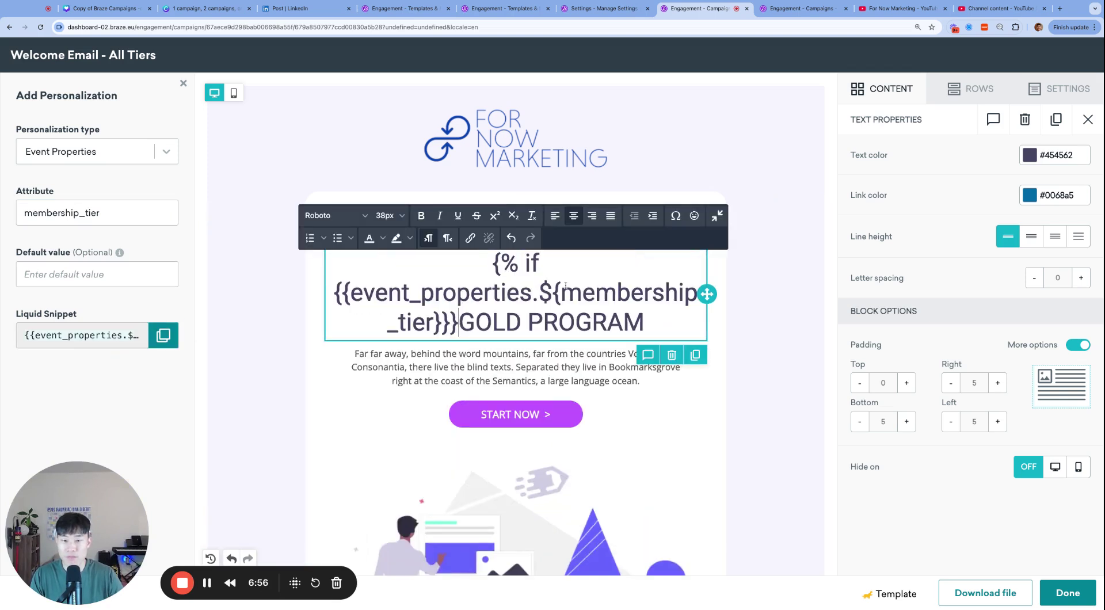
Complete the heading's condition with == "silver" %} and move GOLD PROGRAM onto a new line
text(== "silver")
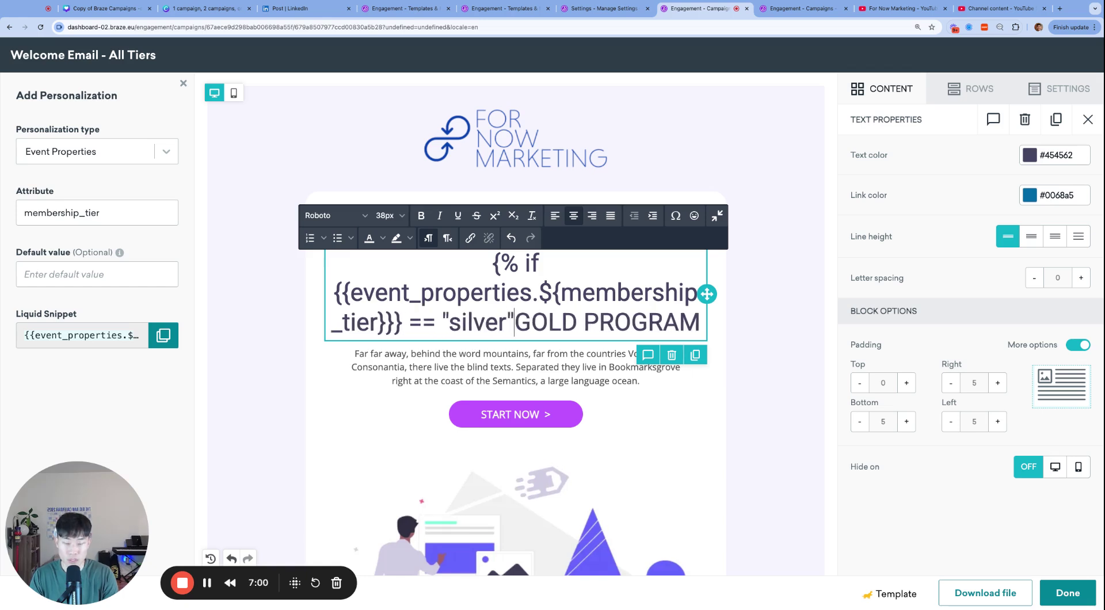
text( %})
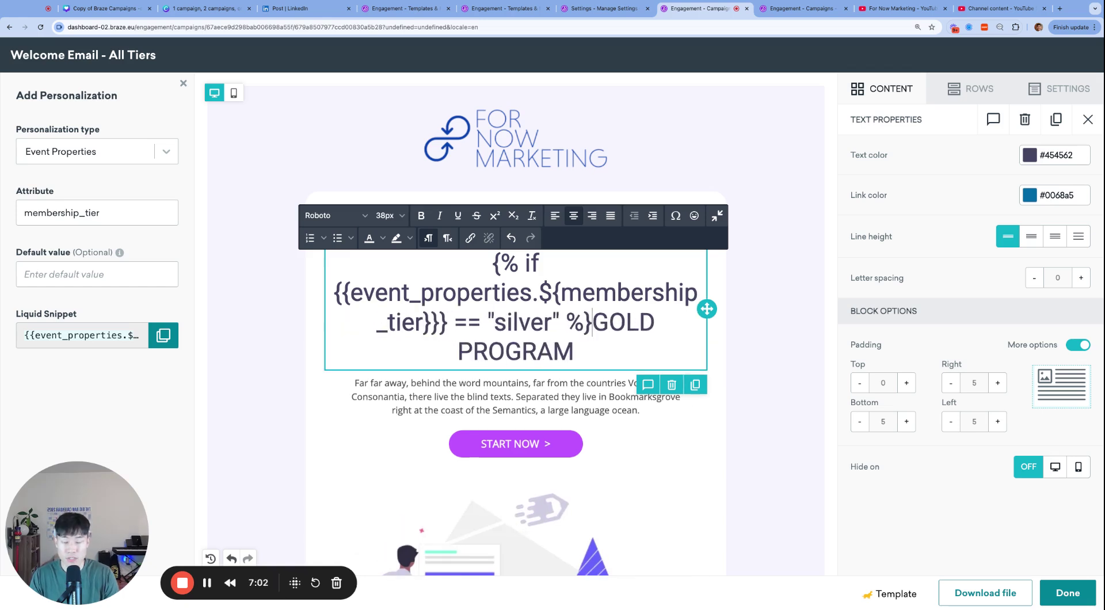
key(Return)
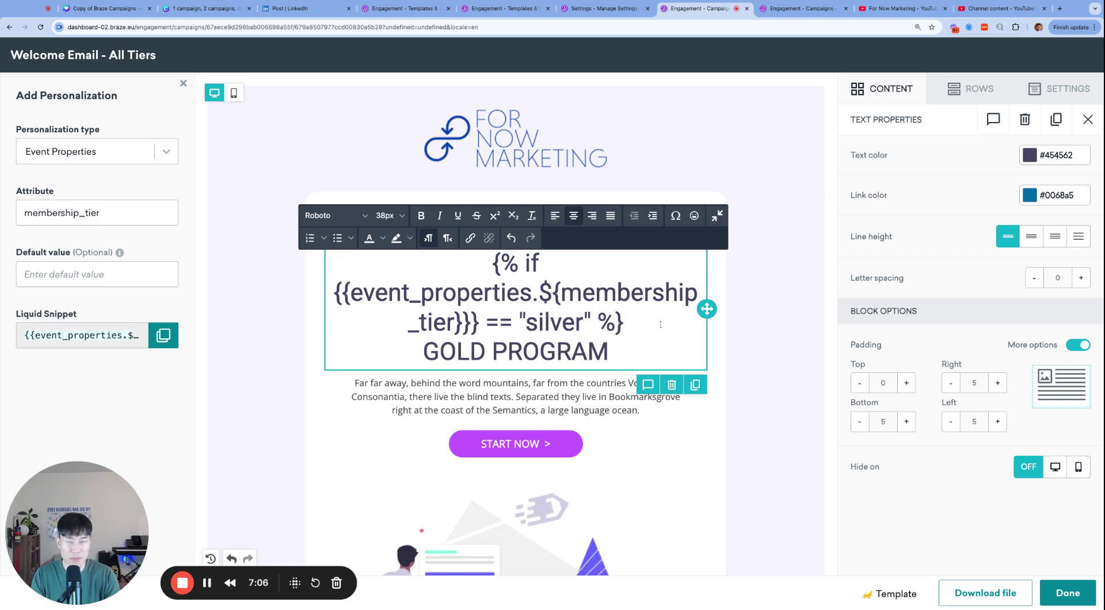
Add SILVER after the silver condition in the heading, followed by the start of another Liquid branch, {% elsif
text(SIL)
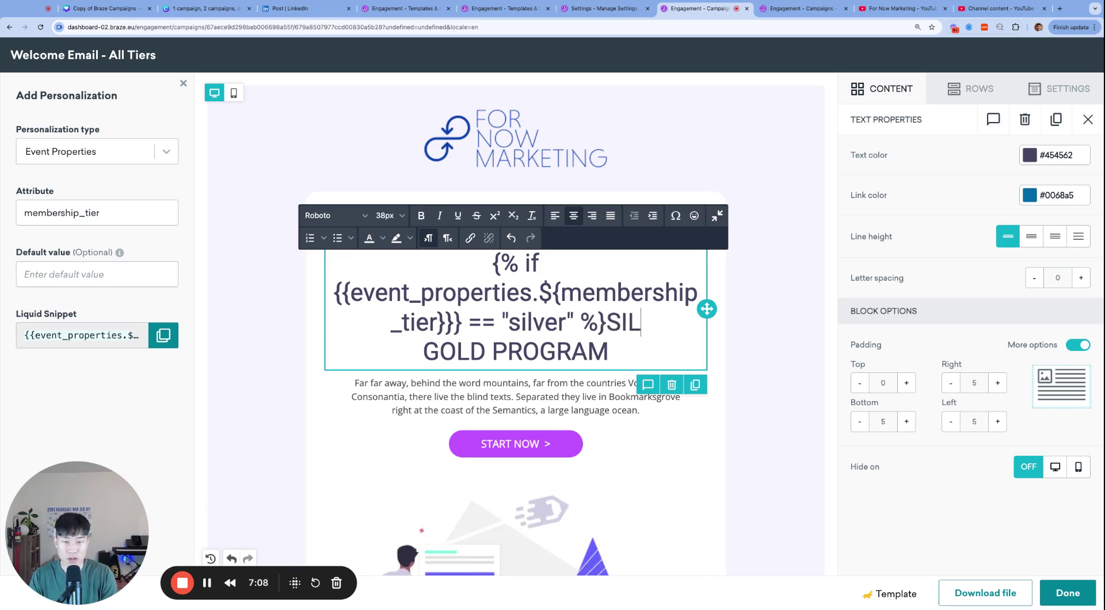
text(VER{%)
key(BackSpace)
key(BackSpace)
text({%ELSE)
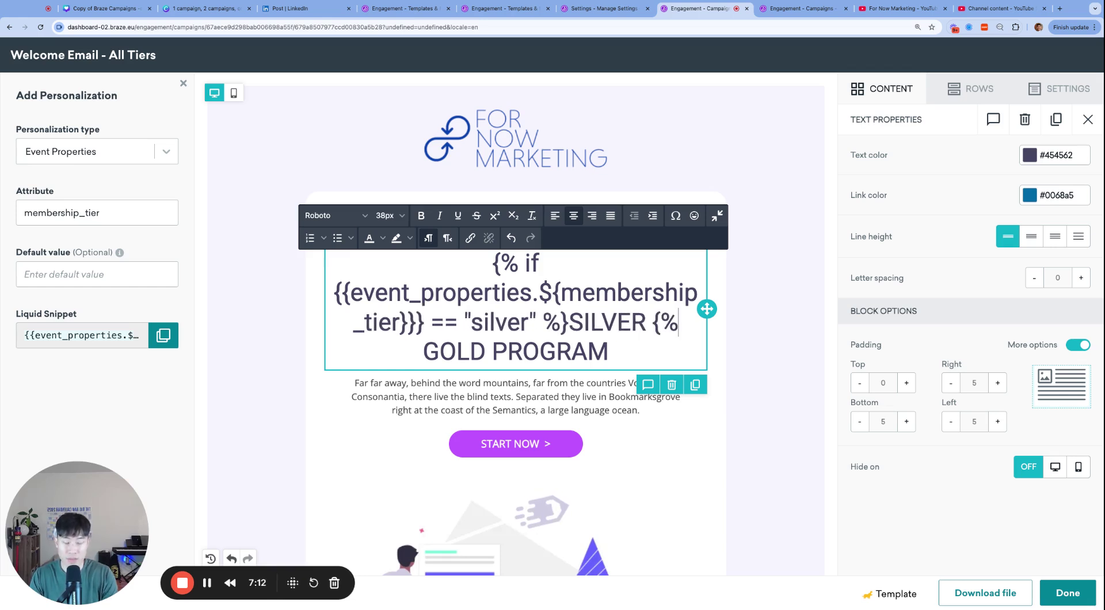
key(BackSpace)
key(BackSpace)
key(BackSpace)
key(BackSpace)
text(elsif)
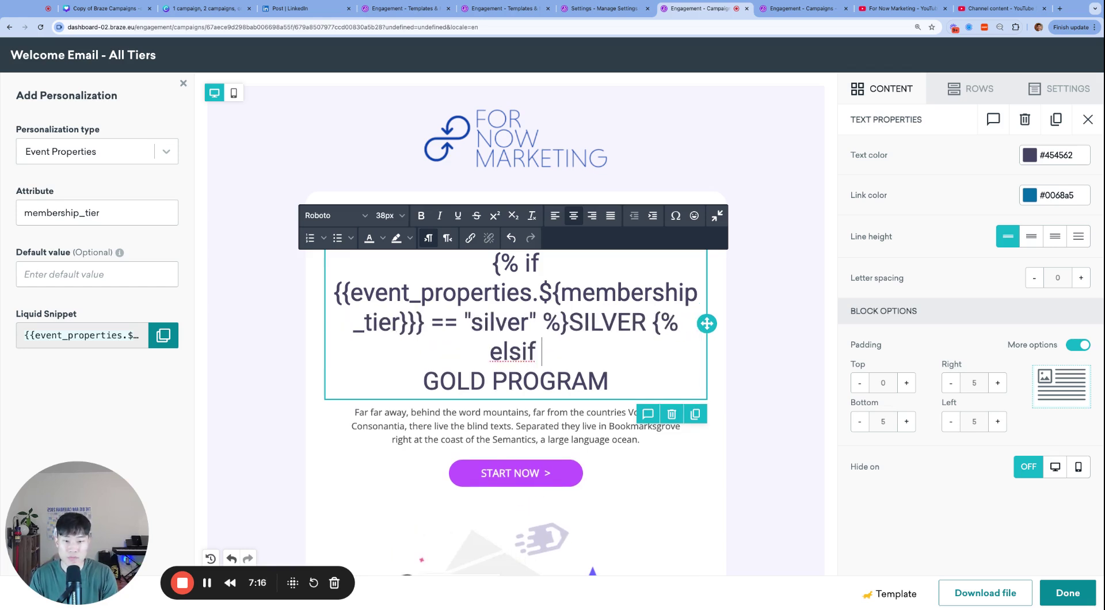
Complete the elsif with {{event_properties.${membership_tier}}} == "gold" %} and insert {% endif %} between GOLD and PROGRAM
text({{event_properties.${membership_tier}}})
text(== "gold")
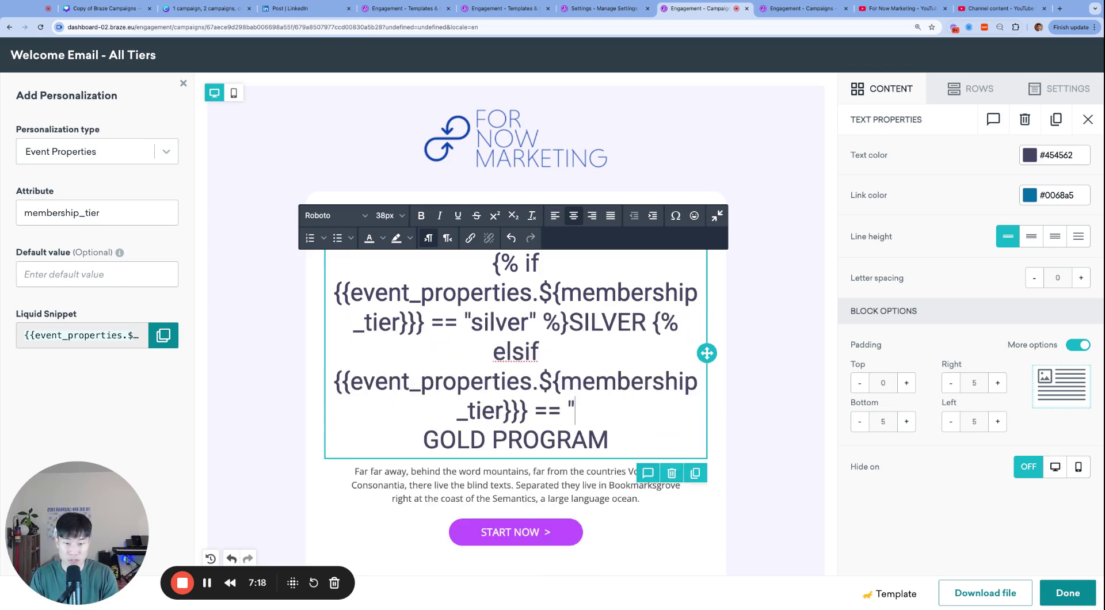
text( %} GOLD)
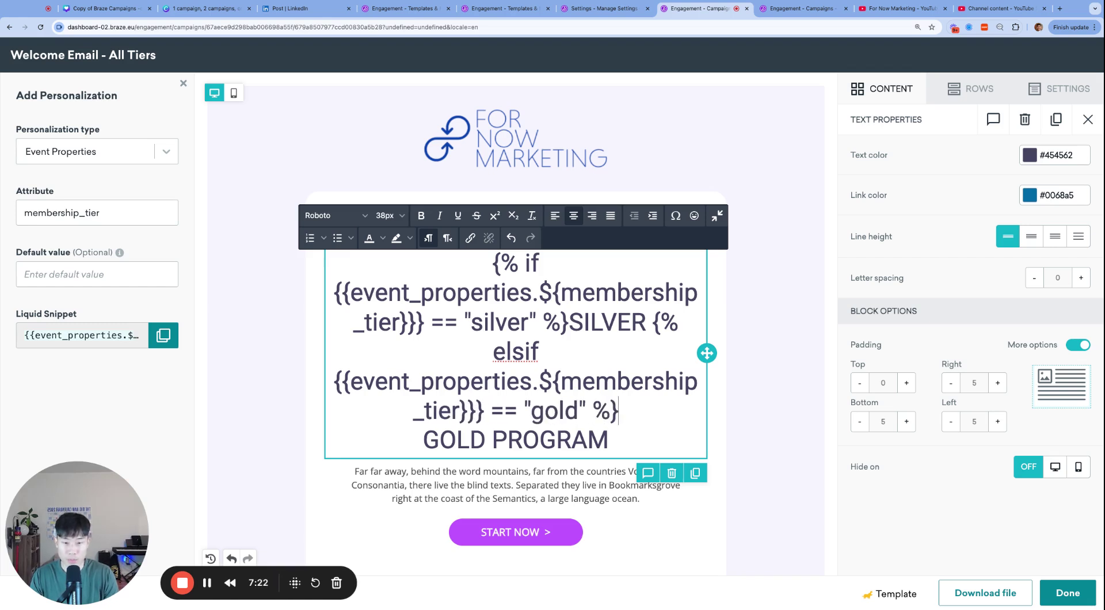
text({% endif %})
click(567, 440)
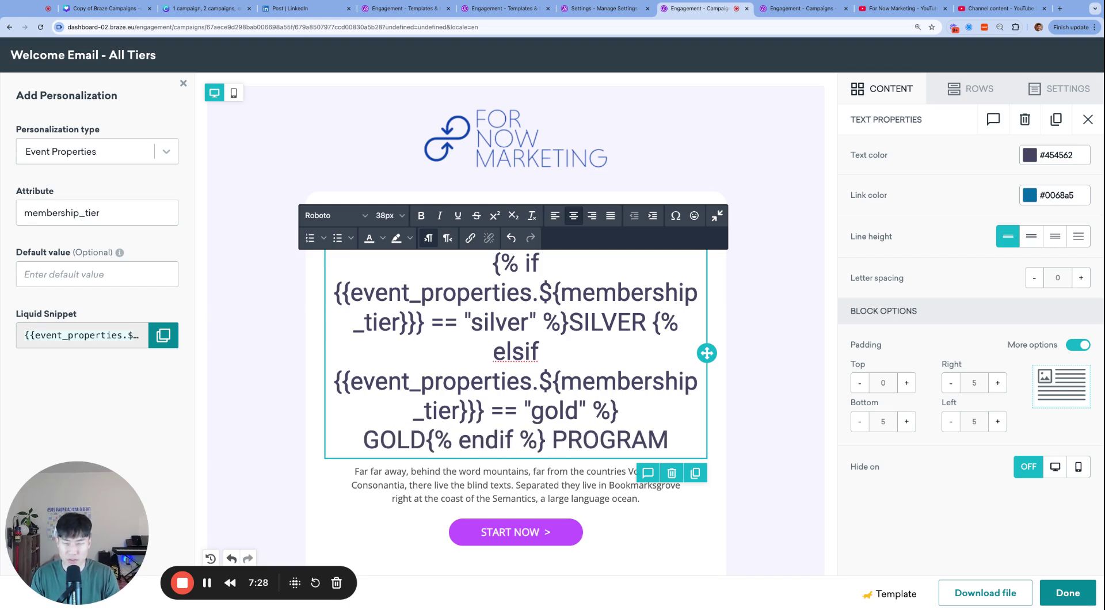
Remove the space after SILVER and the line break before GOLD in the heading, and close the personalization settings
click(458, 323)
key(BackSpace)
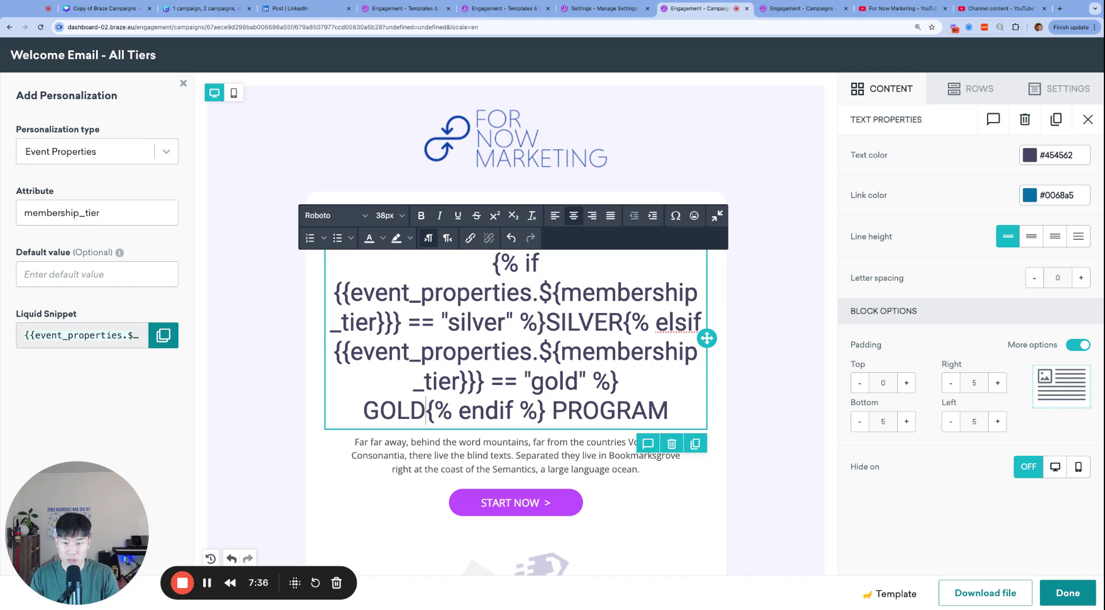
key(BackSpace)
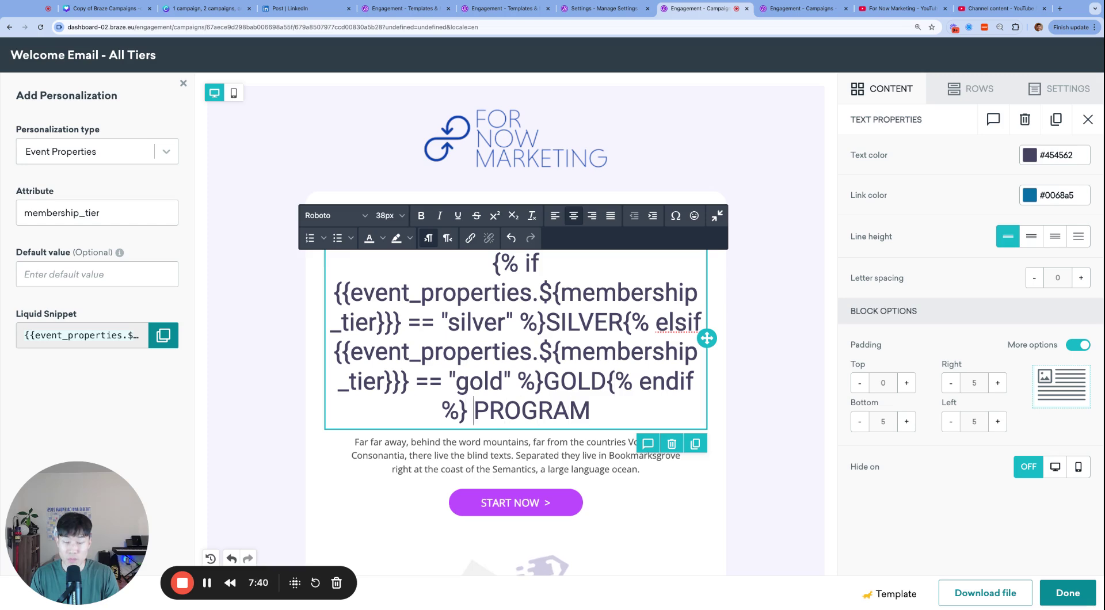
click(473, 410)
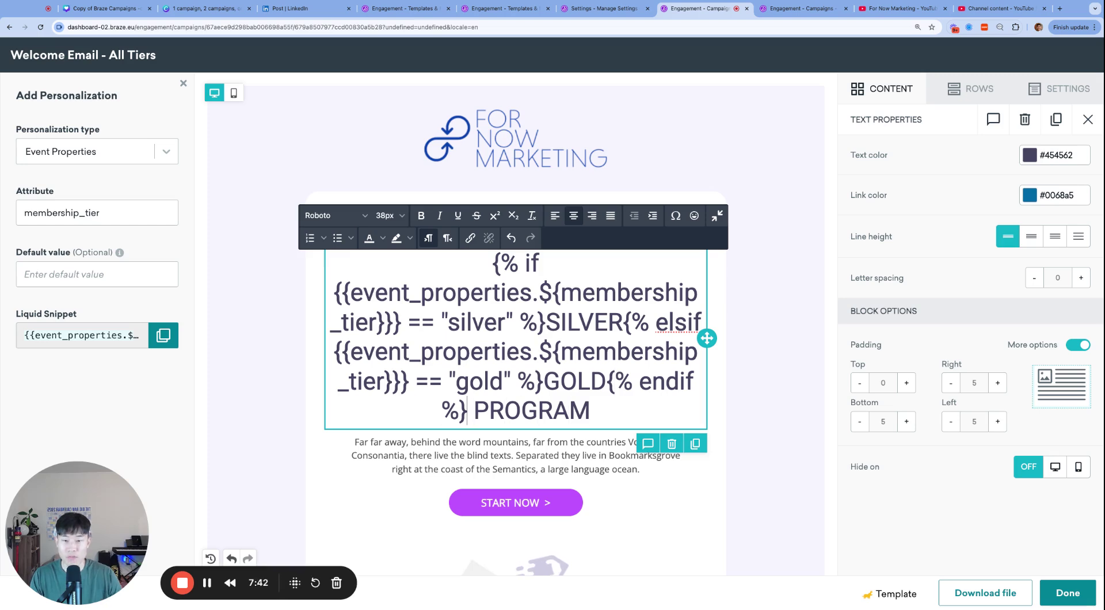
click(166, 384)
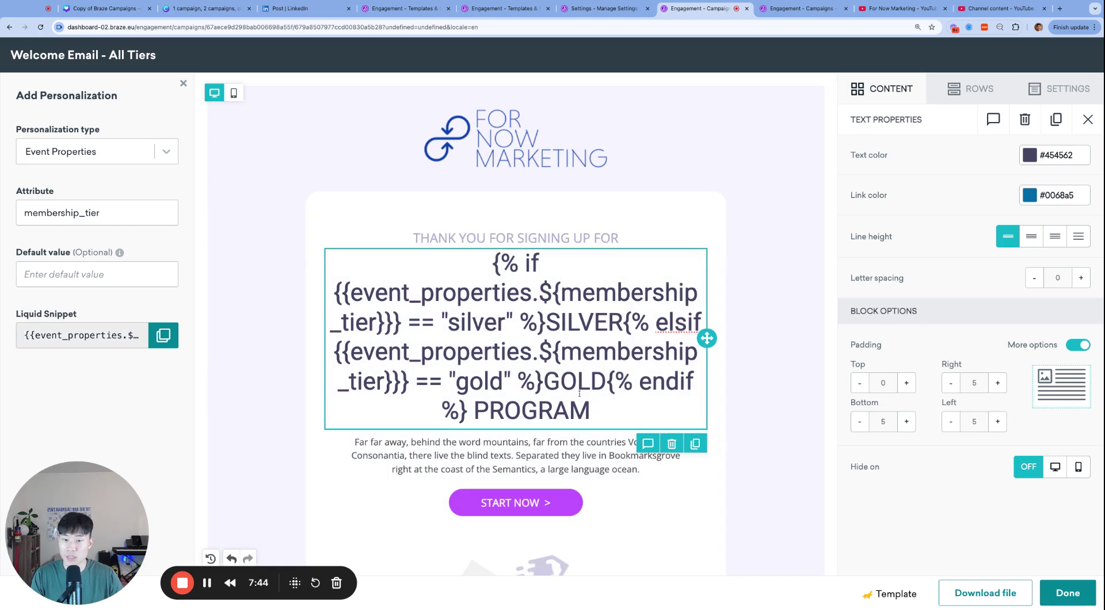
click(184, 87)
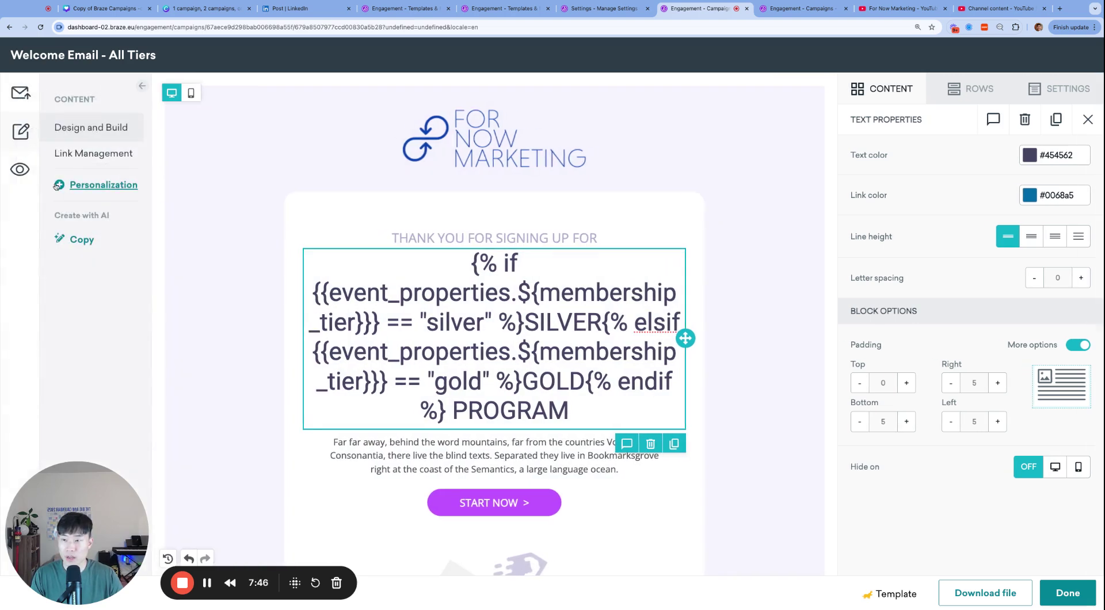
Preview the email as a Custom User with the membership_tier event property set to silver
click(20, 169)
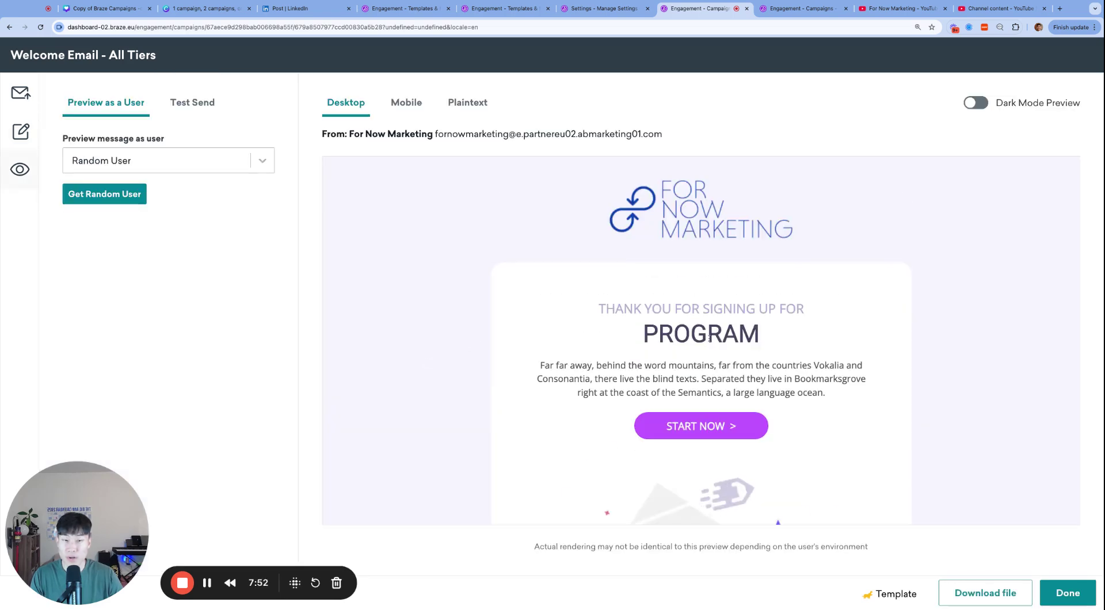
click(161, 161)
click(130, 257)
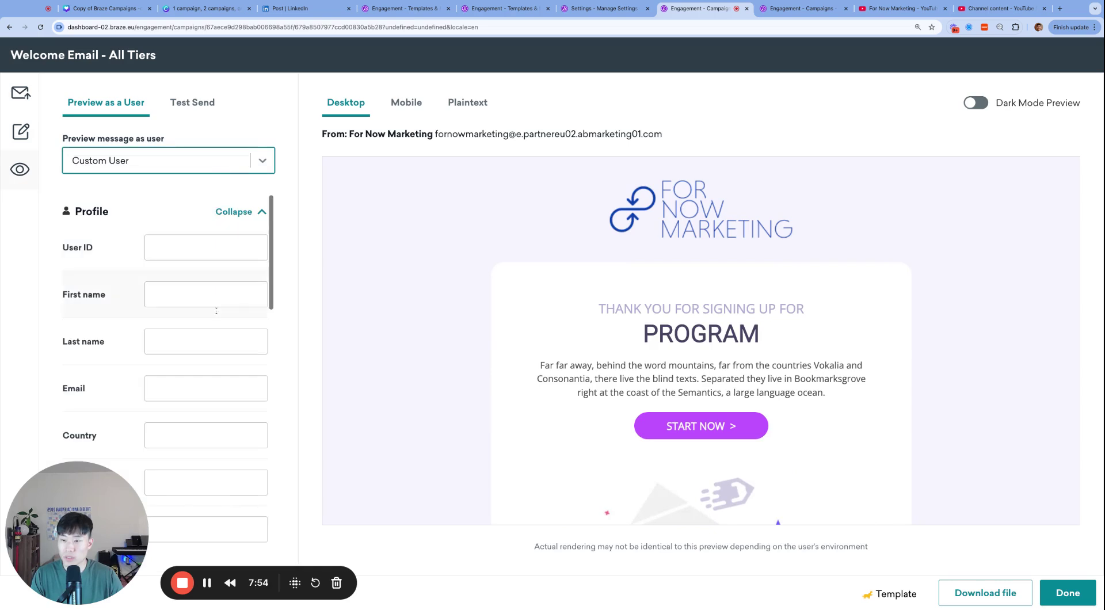
scroll(216, 311, down, 10)
scroll(190, 392, up, 1)
click(196, 305)
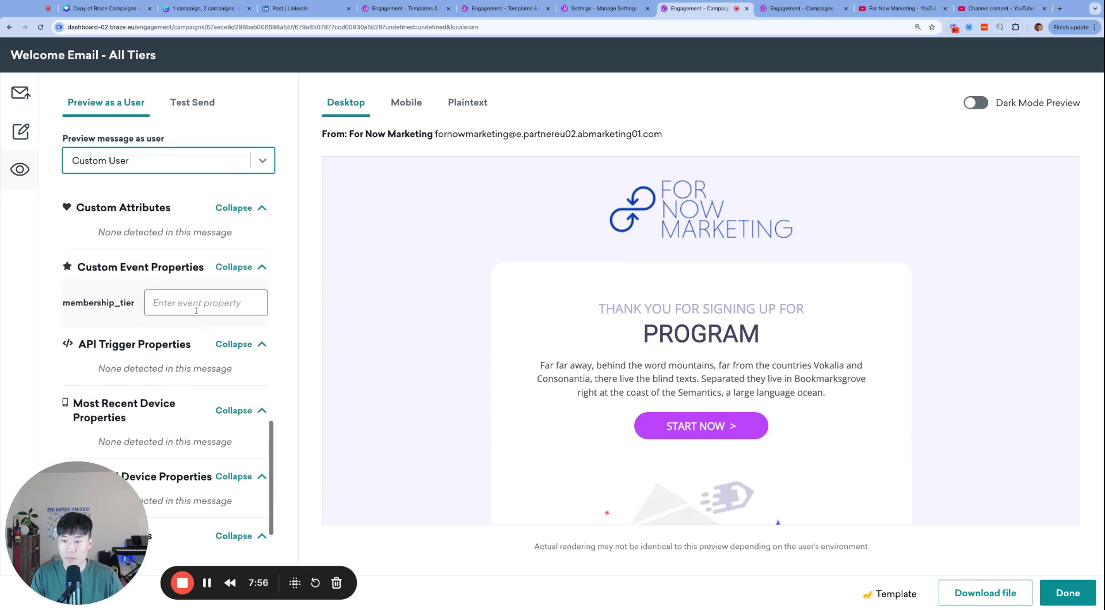
text(silver)
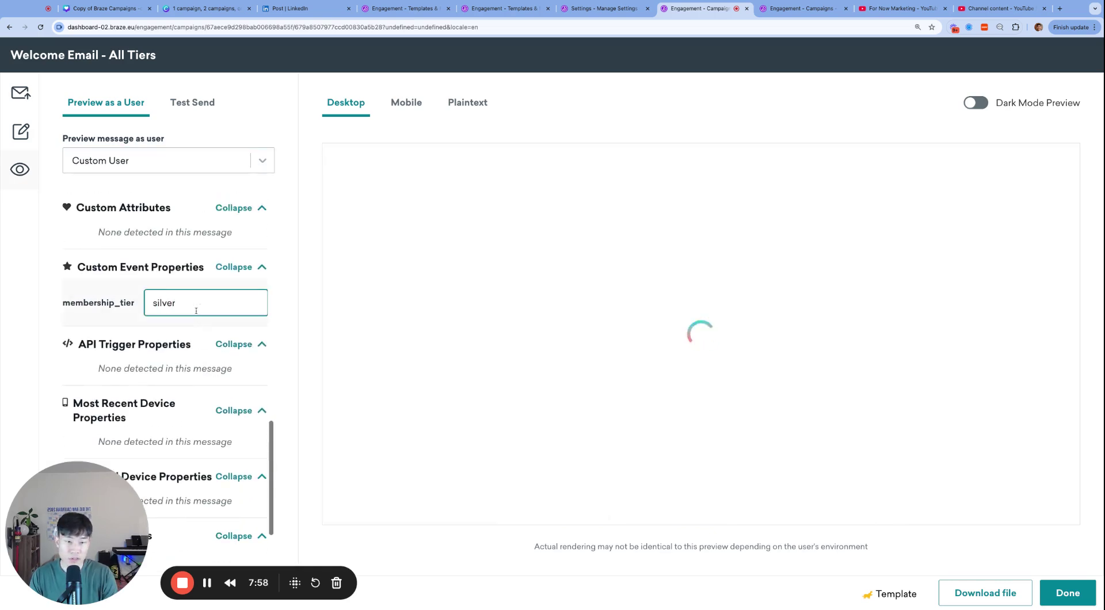
Preview the email with membership_tier set to gold and look through the sections below the heading
key(super+a)
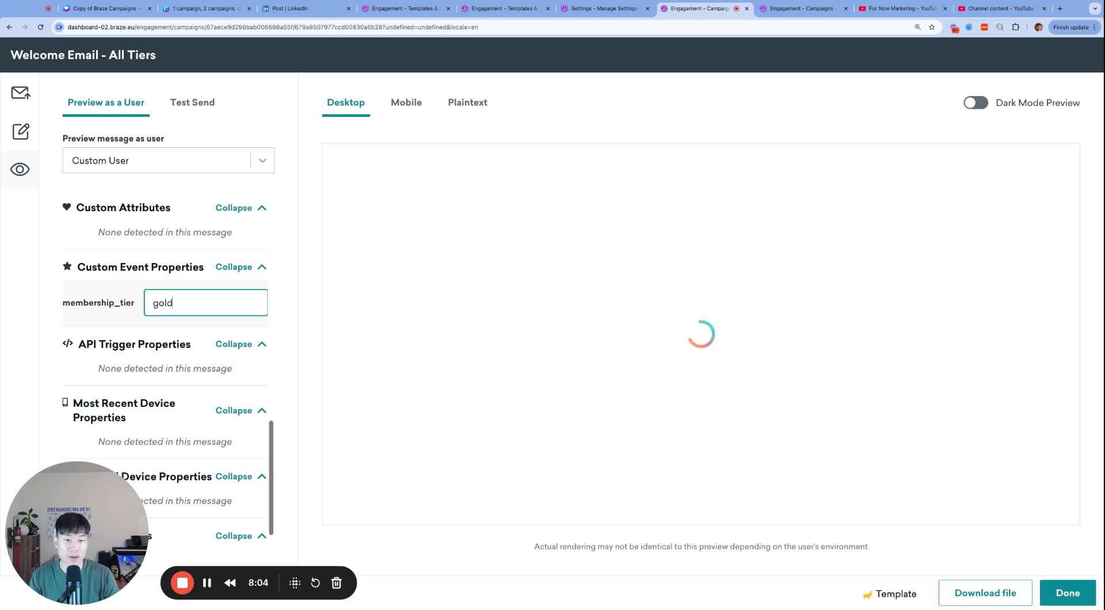
scroll(657, 377, down, 7)
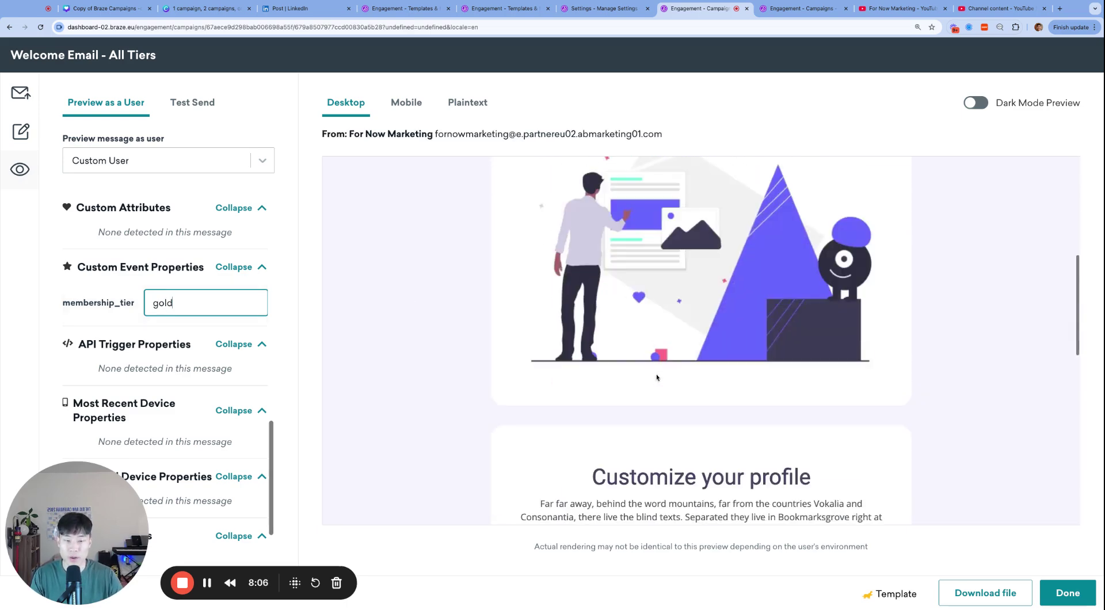
scroll(657, 377, down, 4)
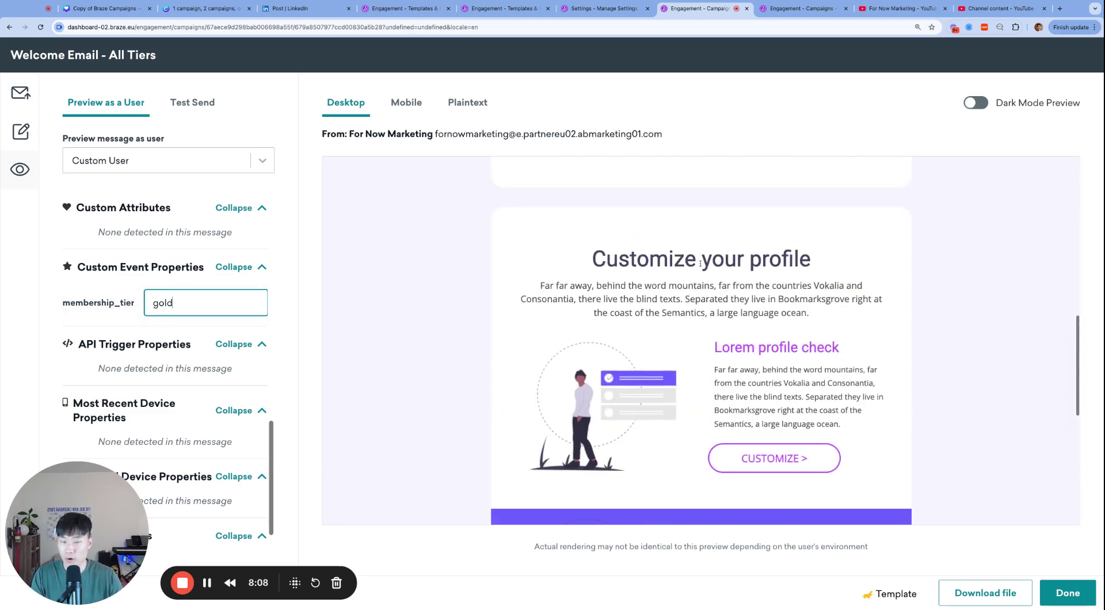
scroll(795, 421, down, 5)
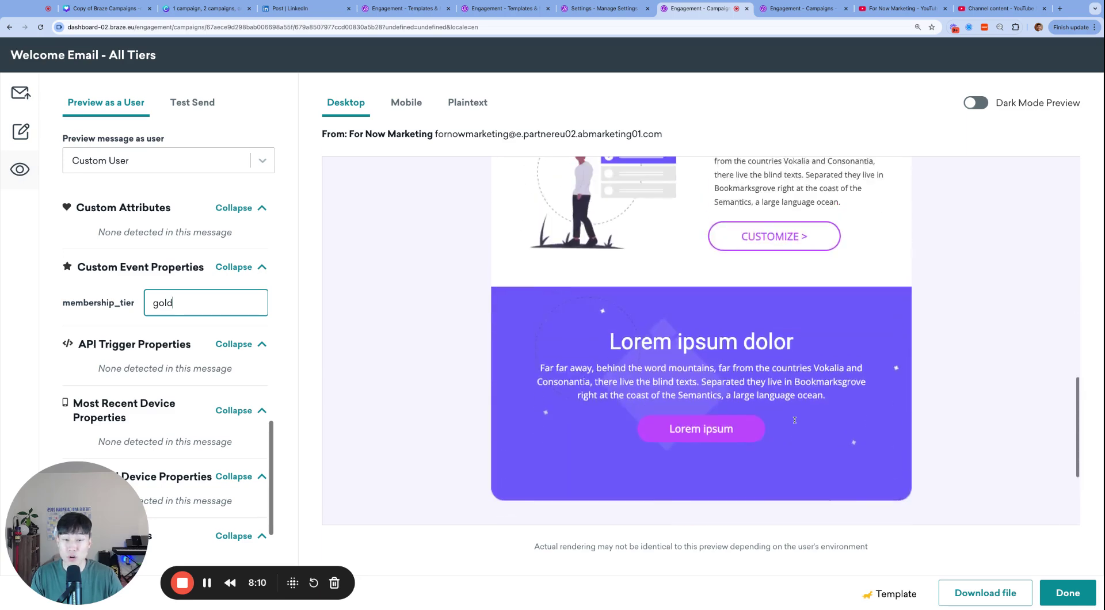
scroll(651, 225, up, 5)
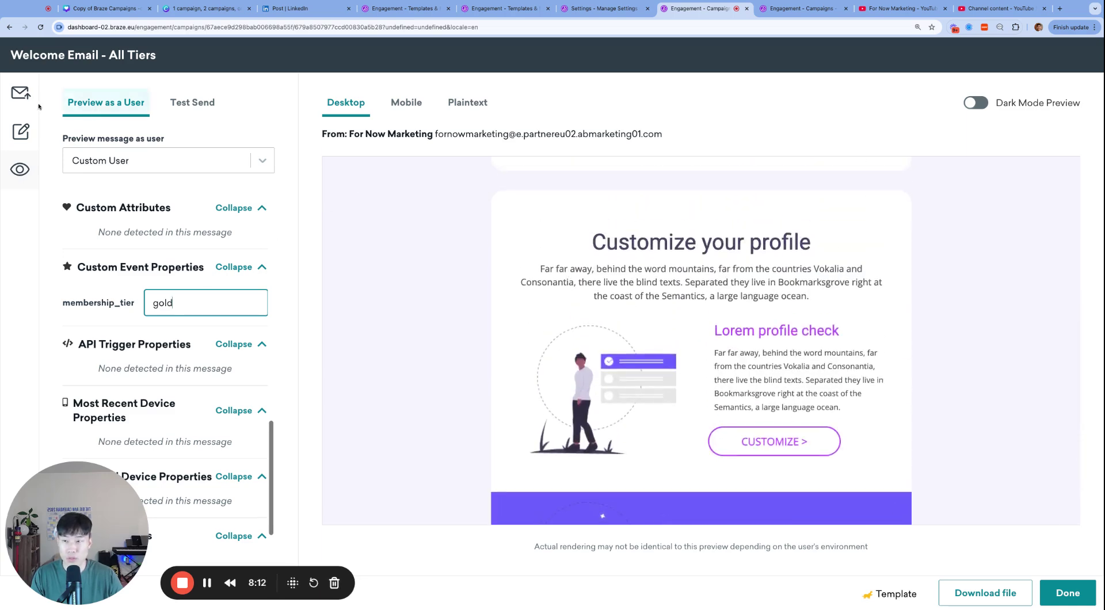
Return to the email's design and insert a Paragraph block above the "Customize your profile" section
click(21, 131)
scroll(644, 459, down, 2)
scroll(644, 459, down, 5)
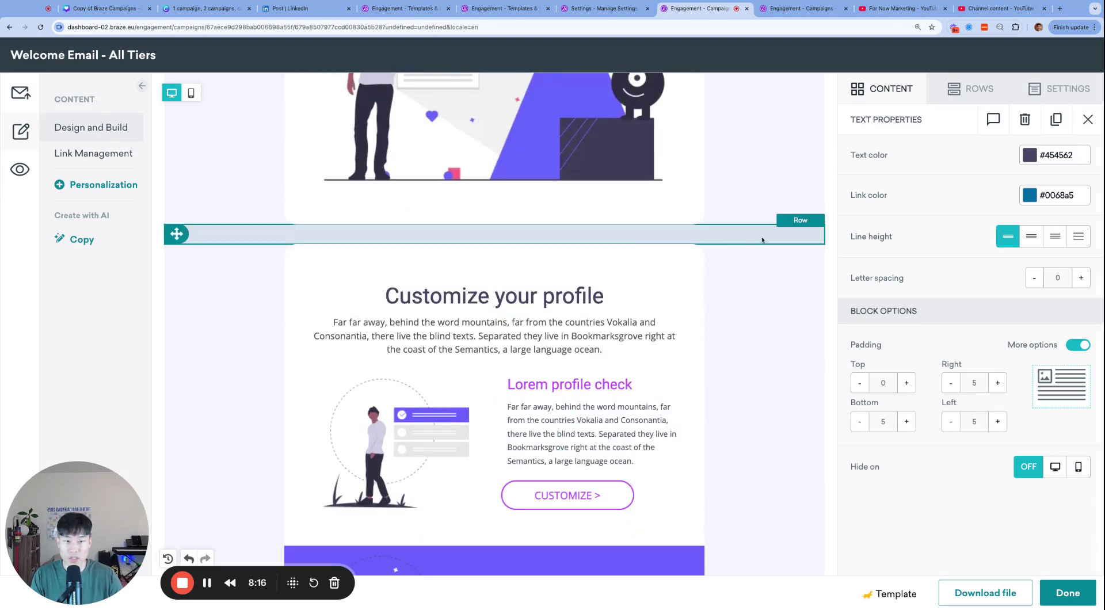
click(609, 242)
click(887, 88)
drag(985, 201, 674, 279)
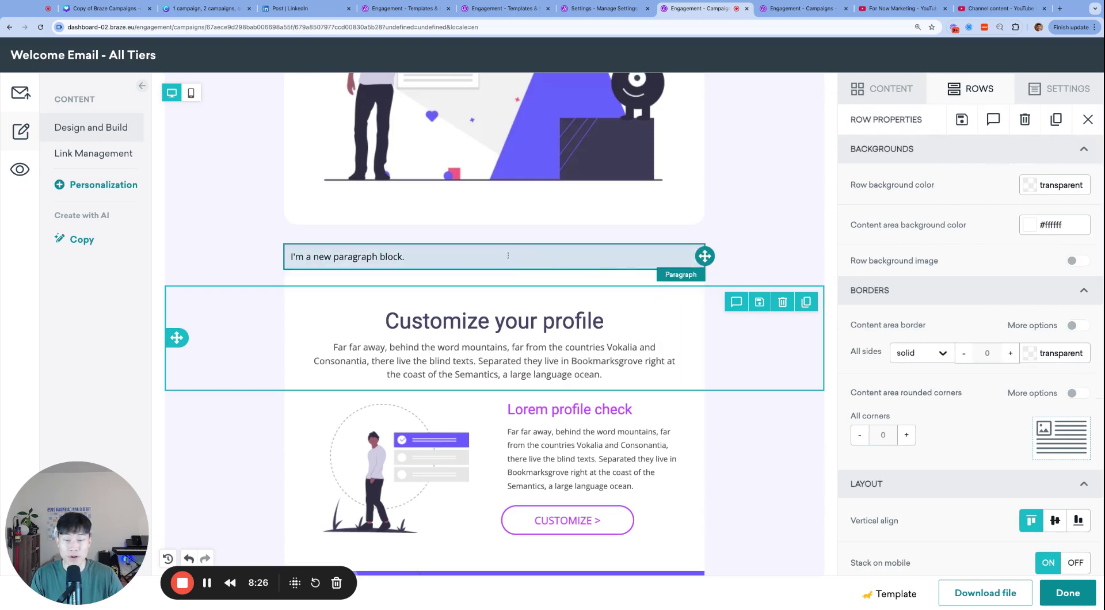
Insert another Paragraph block between the purple "Lorem ipsum dolor" section and the CreativePencil logo
scroll(520, 487, down, 5)
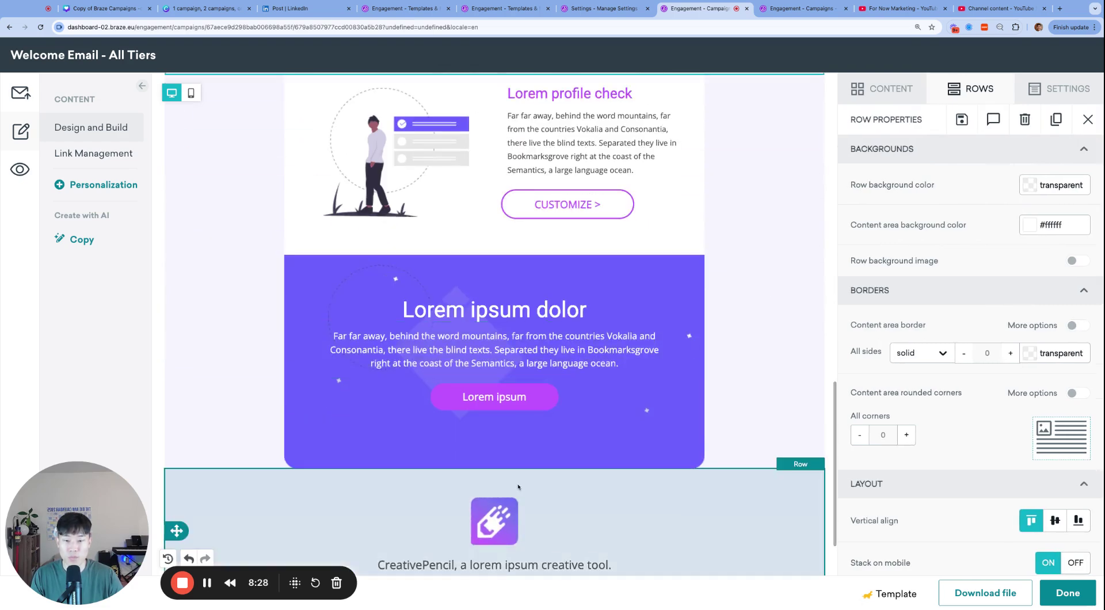
scroll(519, 488, up, 6)
click(889, 88)
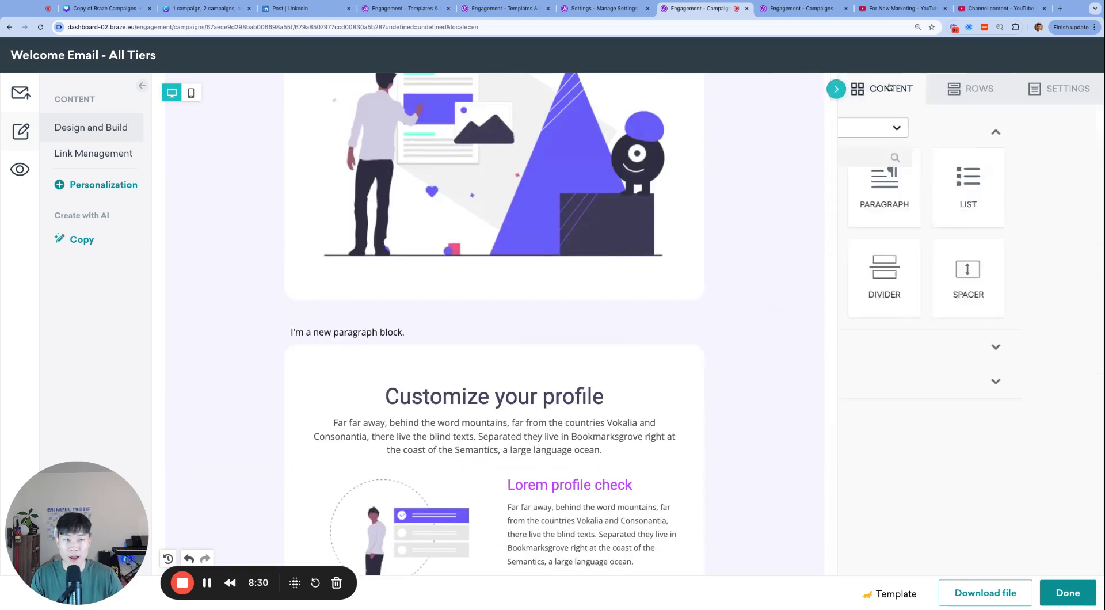
scroll(516, 449, down, 6)
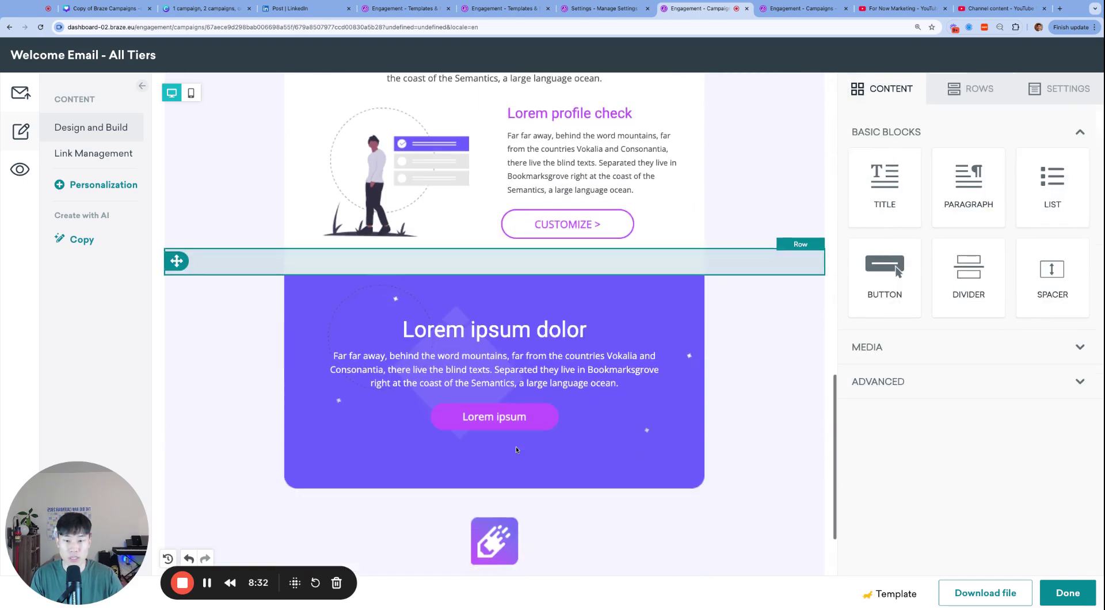
drag(969, 185, 593, 521)
scroll(515, 247, up, 3)
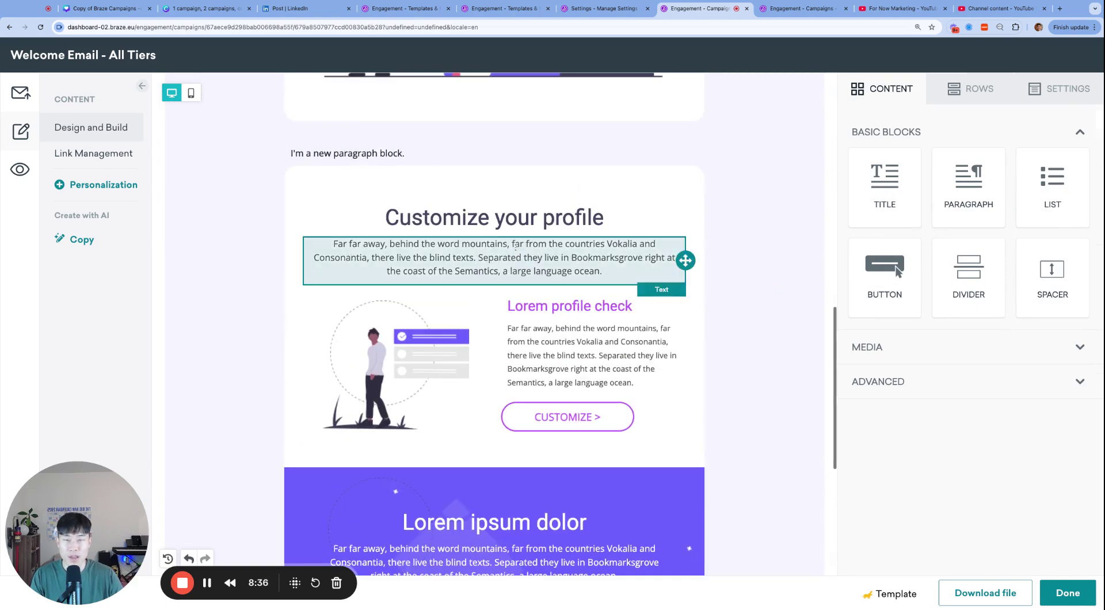
Set the padding on all sides of the paragraph above "Customize your profile" to 0
scroll(516, 246, up, 1)
click(495, 224)
scroll(1008, 485, down, 1)
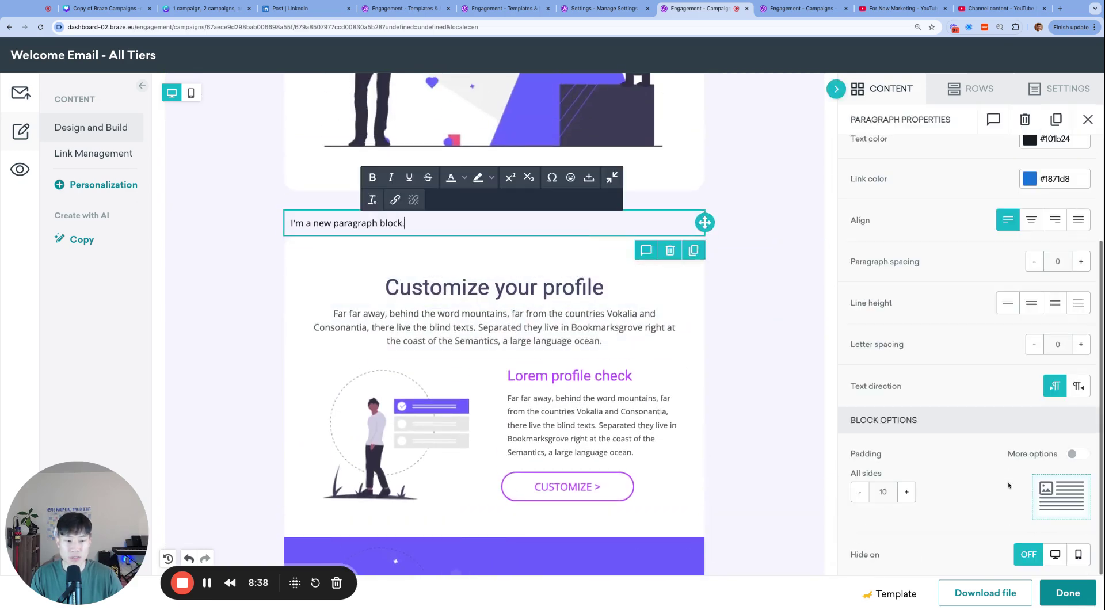
double_click(886, 495)
text(0)
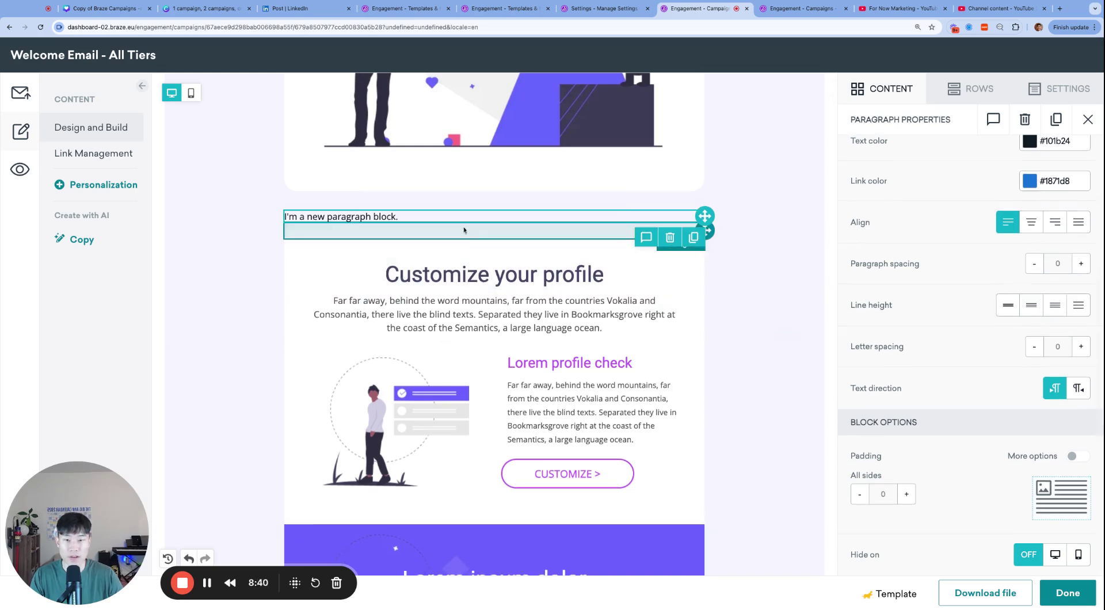
Replace the text of the paragraph above "Customize your profile" with {% if {{event_properties.${membership_tier}}} == "gold" %}
click(461, 218)
key(ctrl+a)
text({)
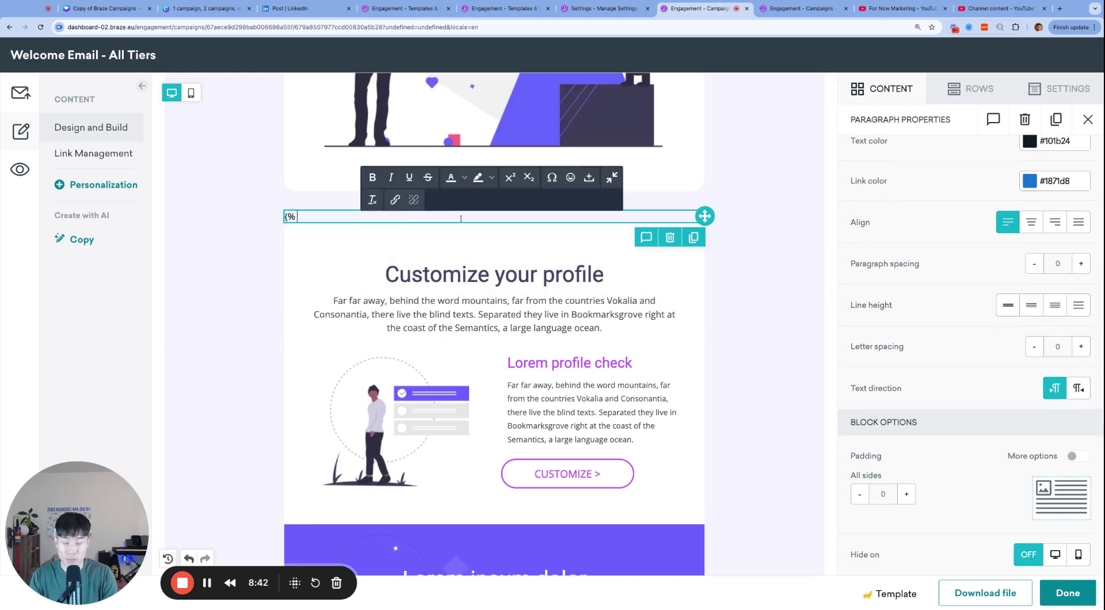
text(% if)
text({{event_properties.${membership_tier}}})
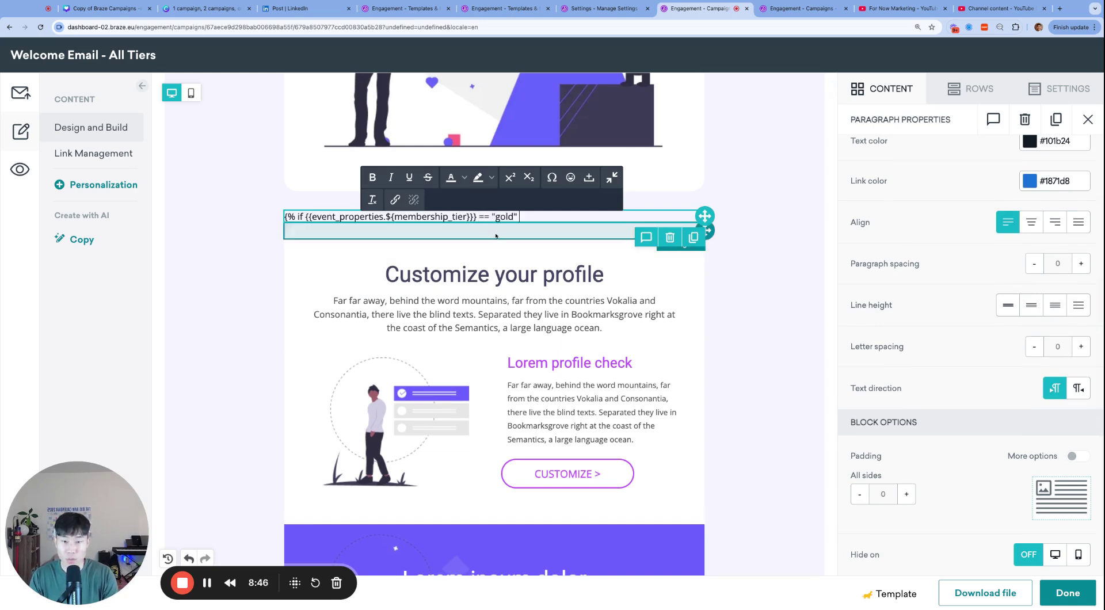
click(253, 251)
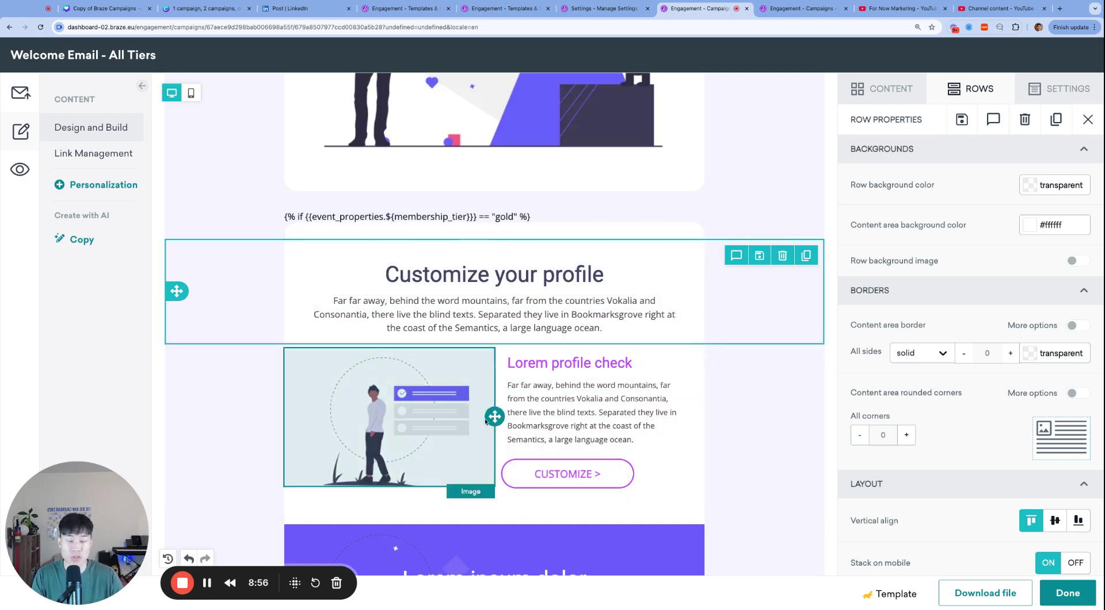
Set the padding on all sides of the paragraph below the purple section to 0
scroll(662, 323, down, 1)
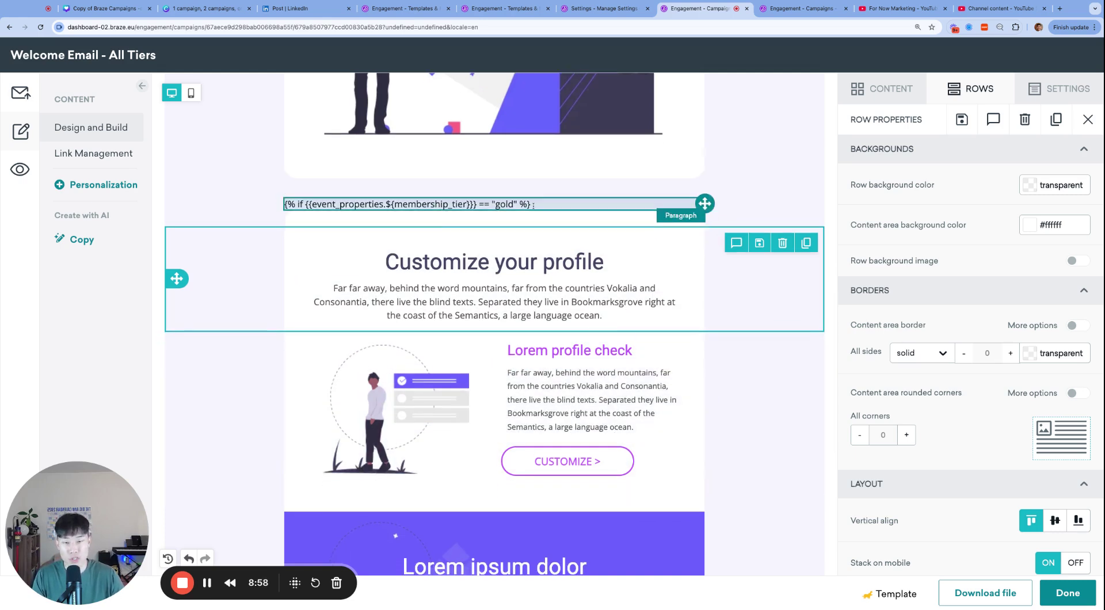
scroll(445, 212, down, 6)
click(431, 370)
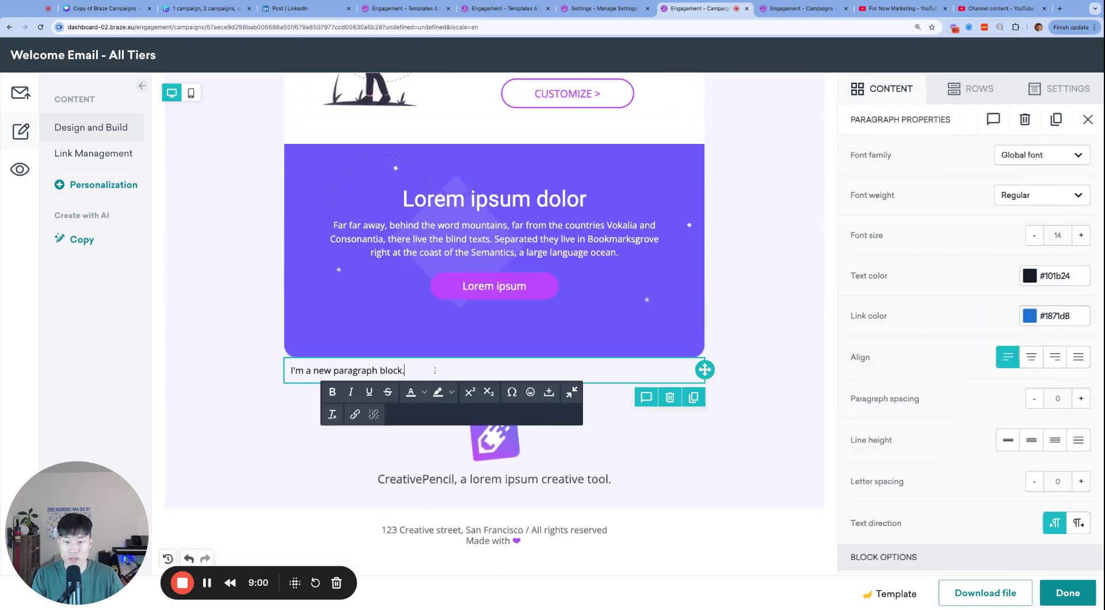
scroll(987, 444, down, 4)
click(853, 492)
click(853, 492)
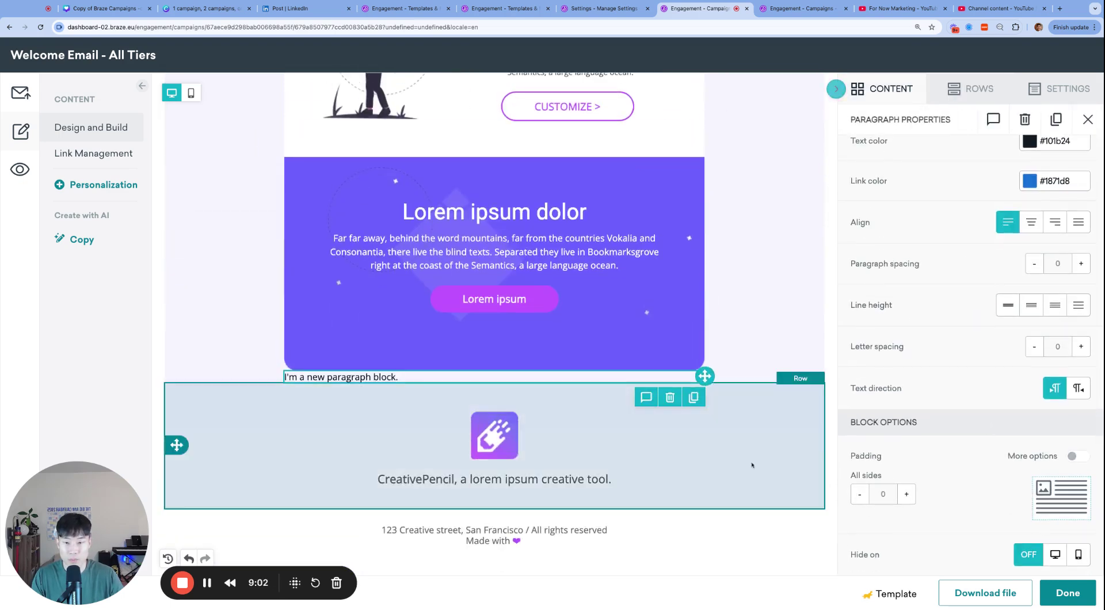
Replace the text of the paragraph below the purple "Lorem ipsum dolor" section with {% endif %}
click(527, 379)
key(ctrl+a)
text({%)
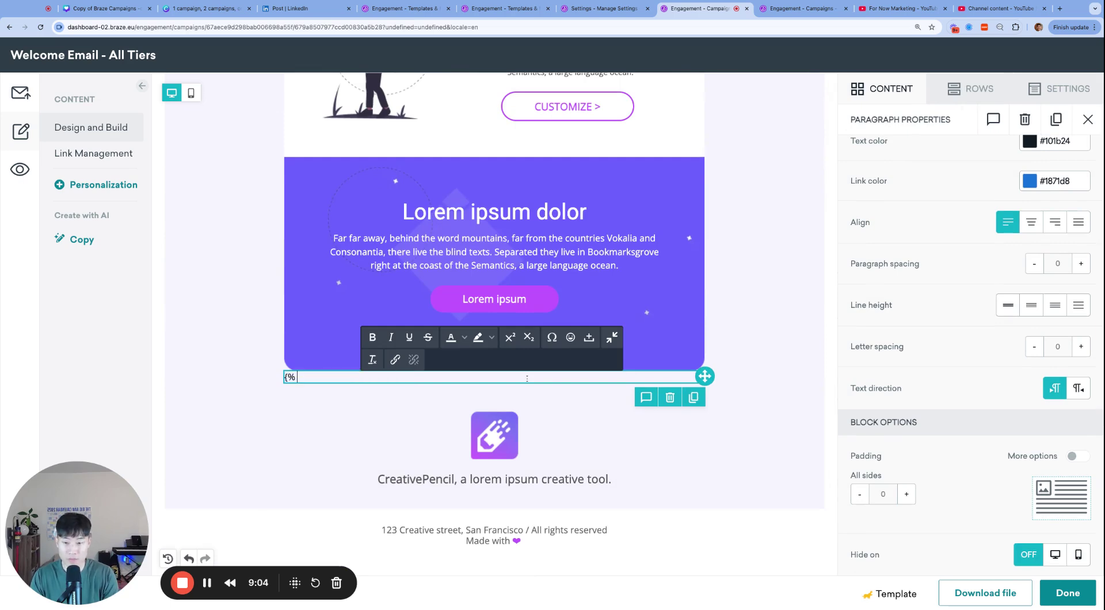
click(236, 331)
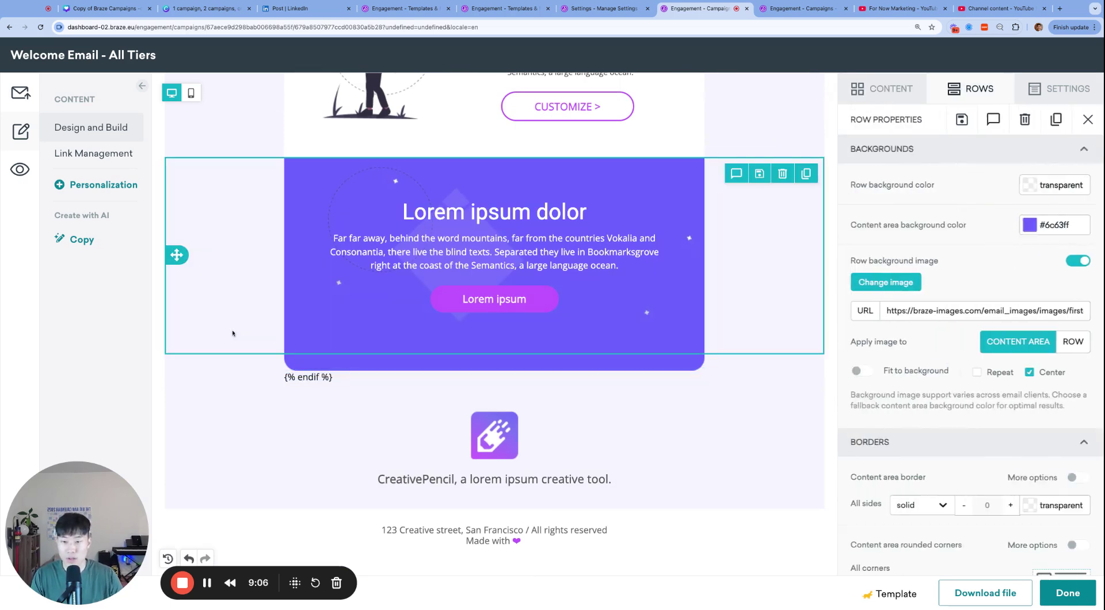
Preview the email as a custom user with the membership_tier event property set to silver and look through the rendered content
scroll(283, 379, up, 5)
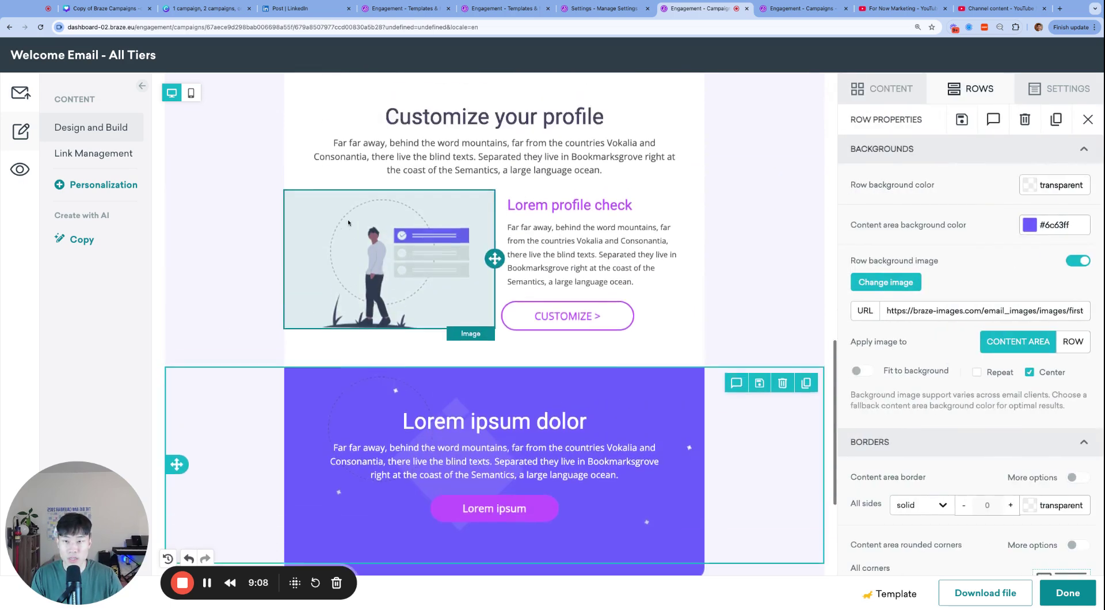
scroll(392, 259, down, 3)
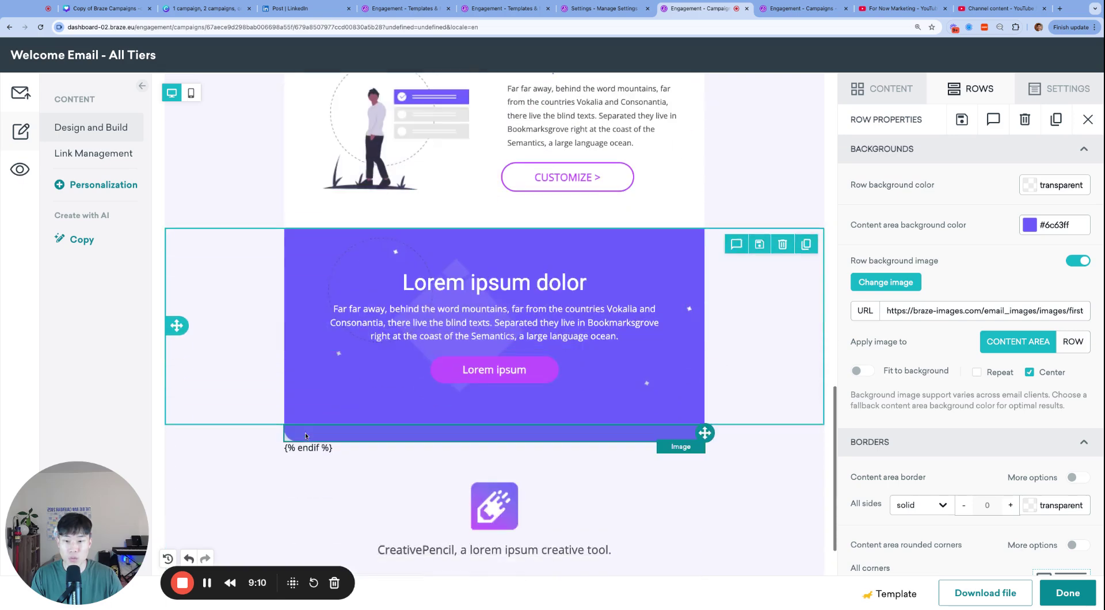
scroll(419, 156, up, 3)
scroll(420, 156, up, 2)
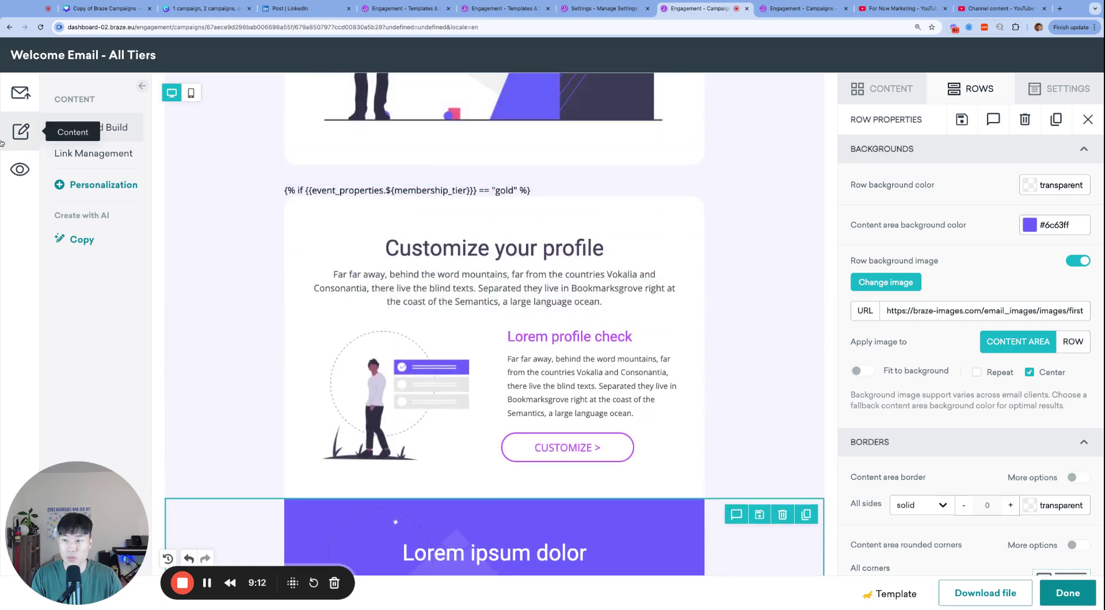
click(19, 169)
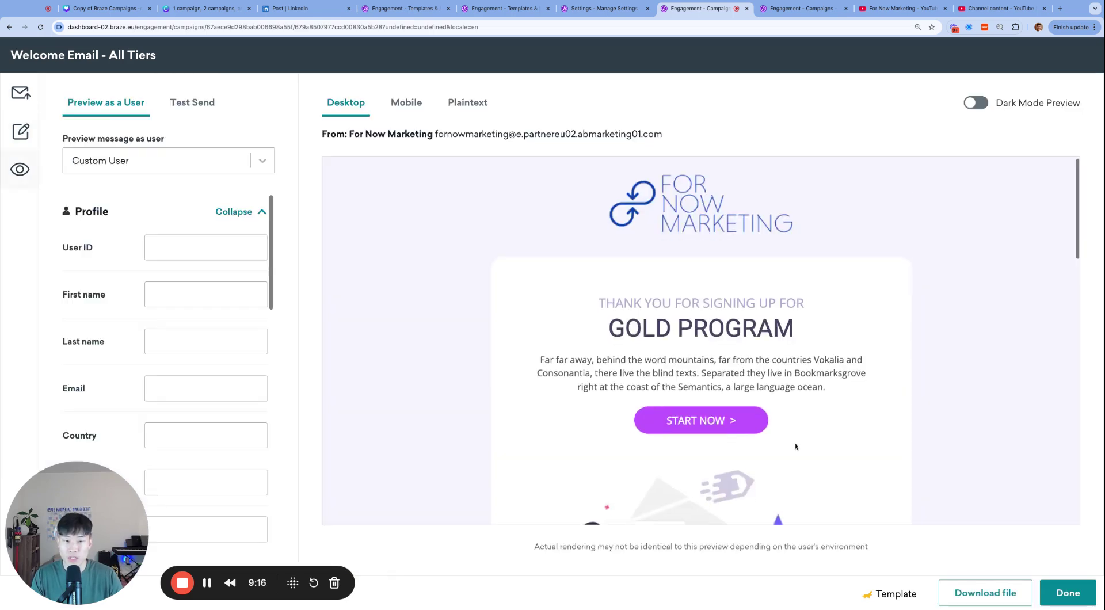
scroll(378, 293, down, 1)
scroll(186, 359, down, 12)
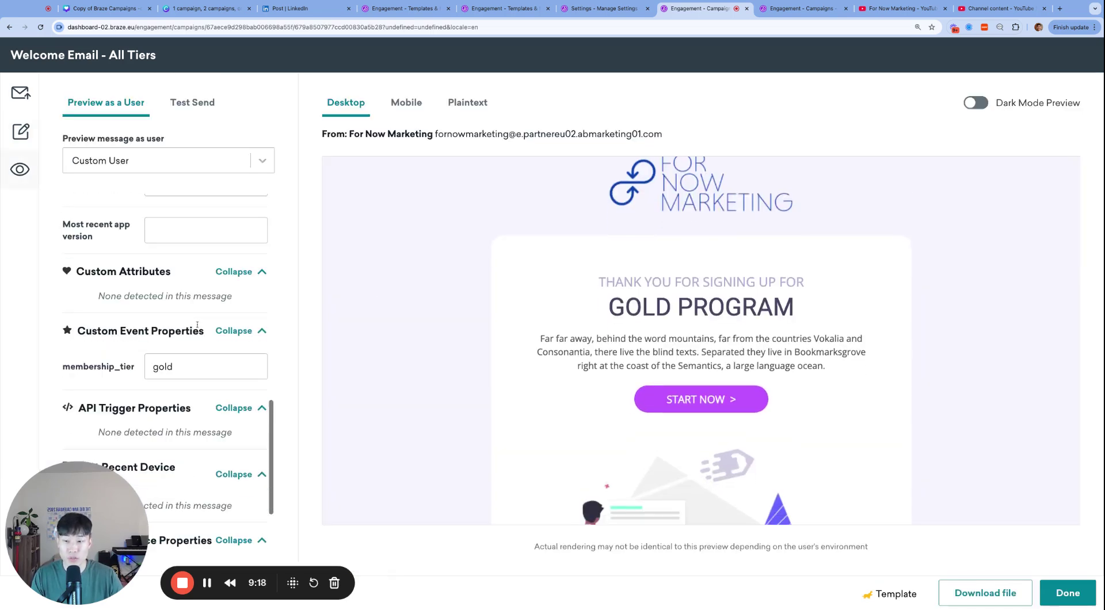
double_click(186, 358)
text(silver)
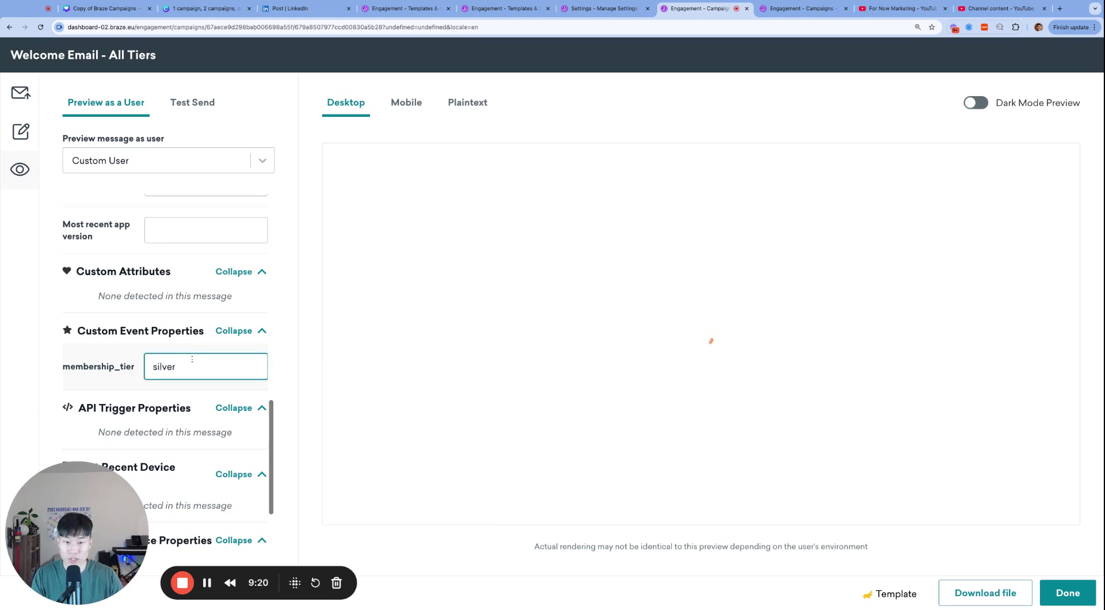
scroll(621, 330, down, 4)
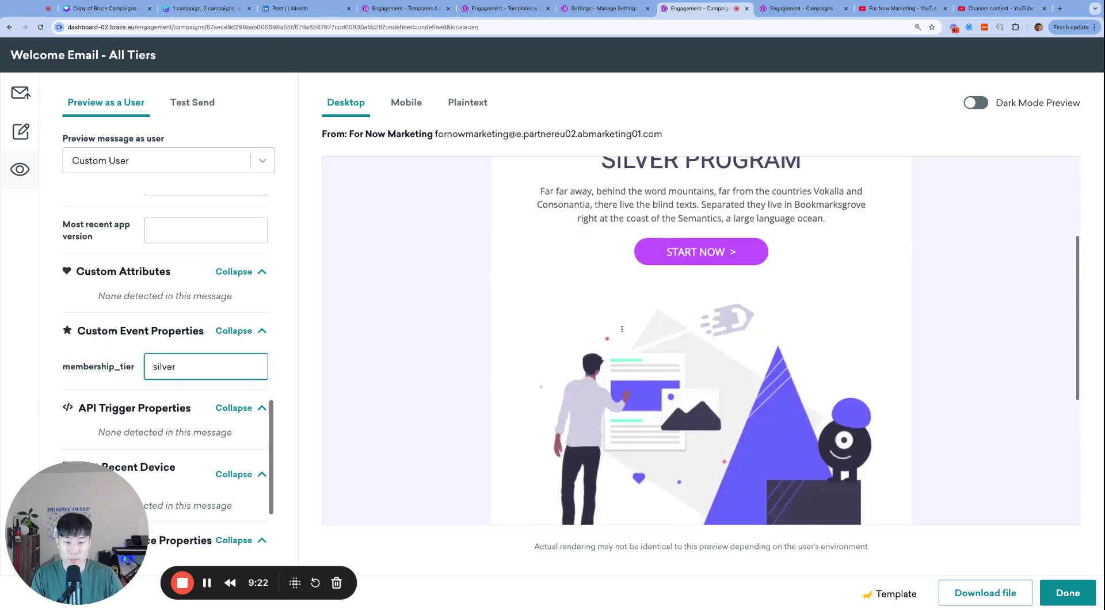
scroll(622, 329, down, 3)
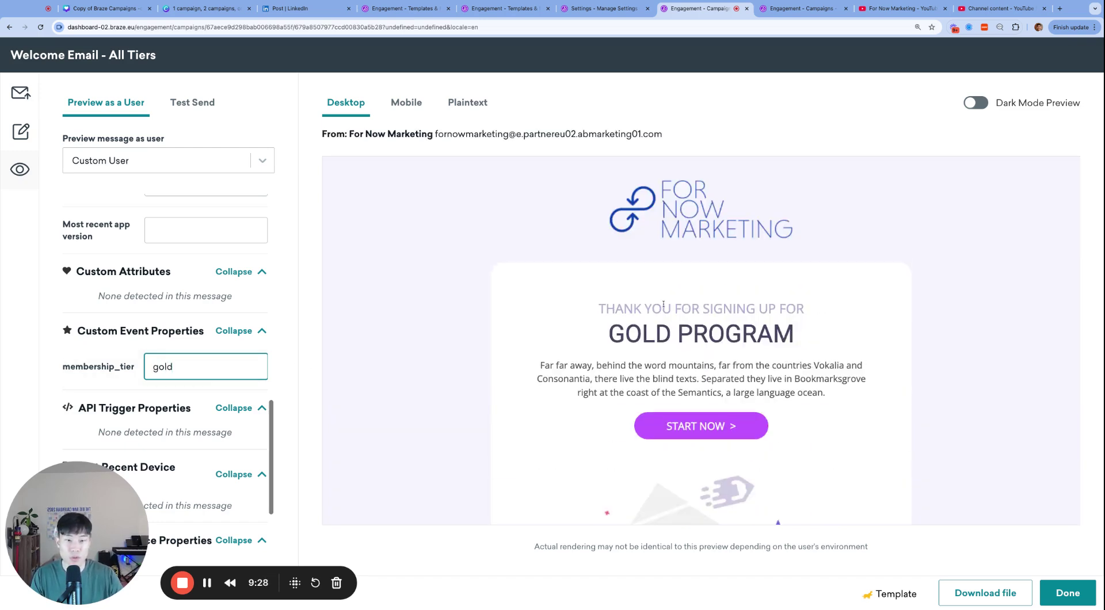
Set the preview's membership_tier event property to gold and look through the rendered email down to the purple section
scroll(705, 373, down, 2)
scroll(704, 373, down, 10)
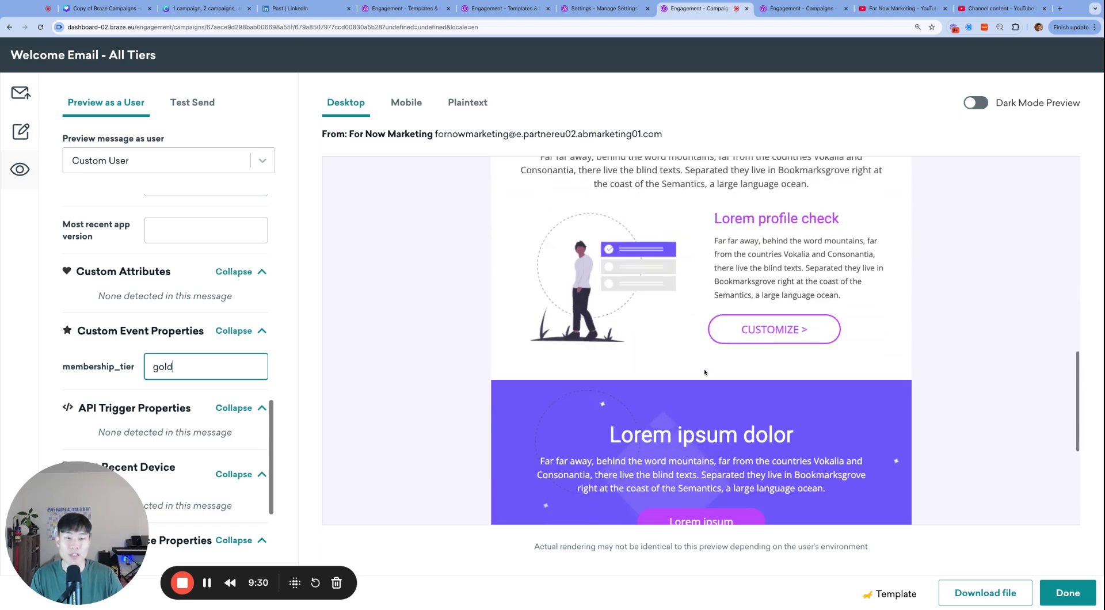
scroll(728, 350, up, 5)
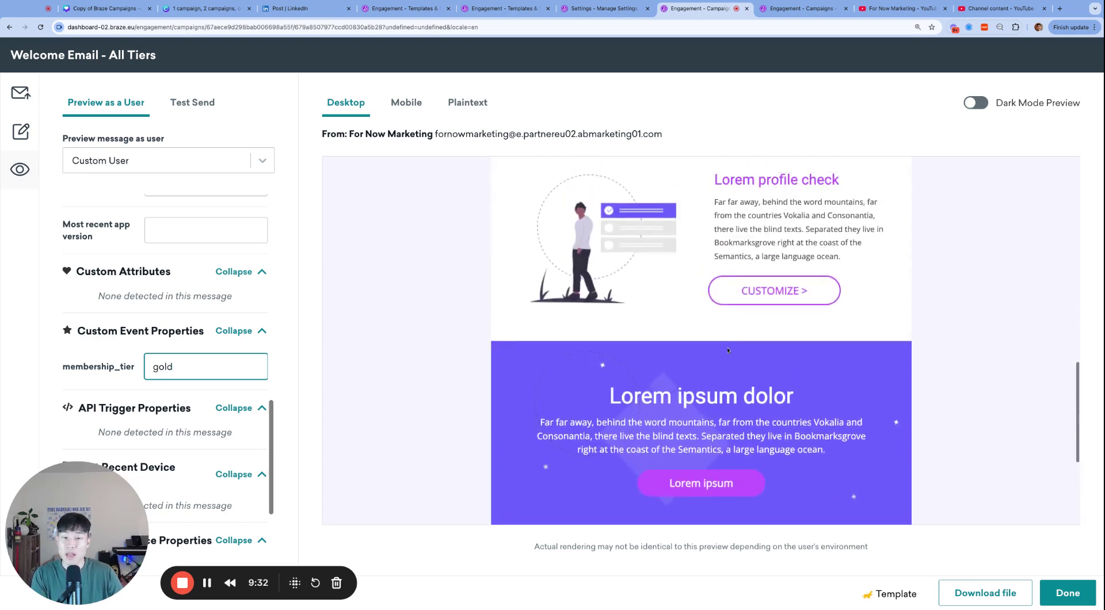
scroll(728, 349, up, 7)
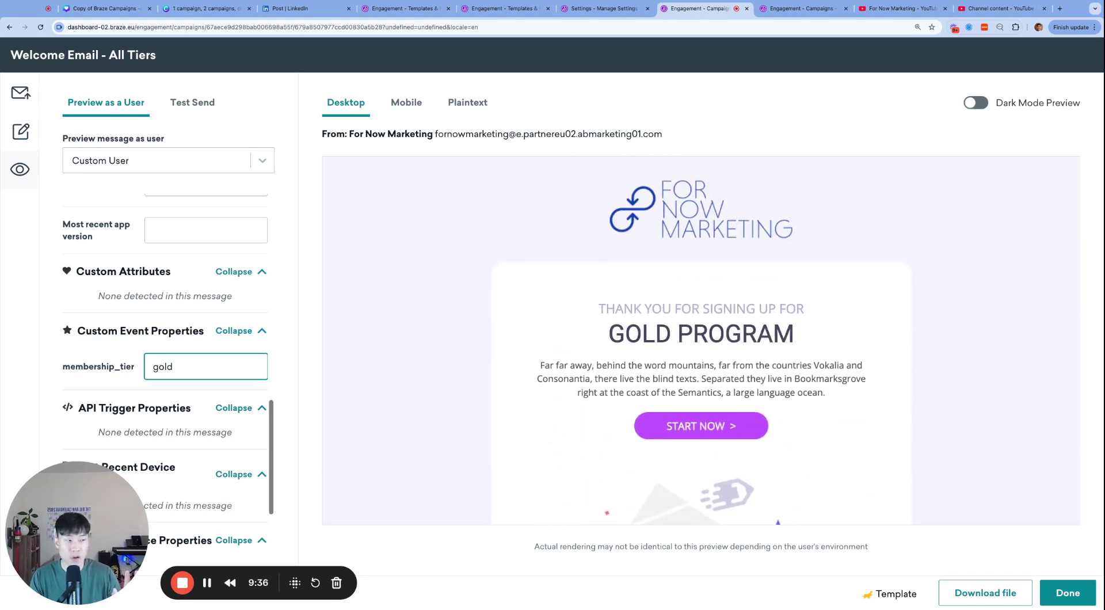
scroll(701, 341, down, 4)
scroll(701, 345, down, 5)
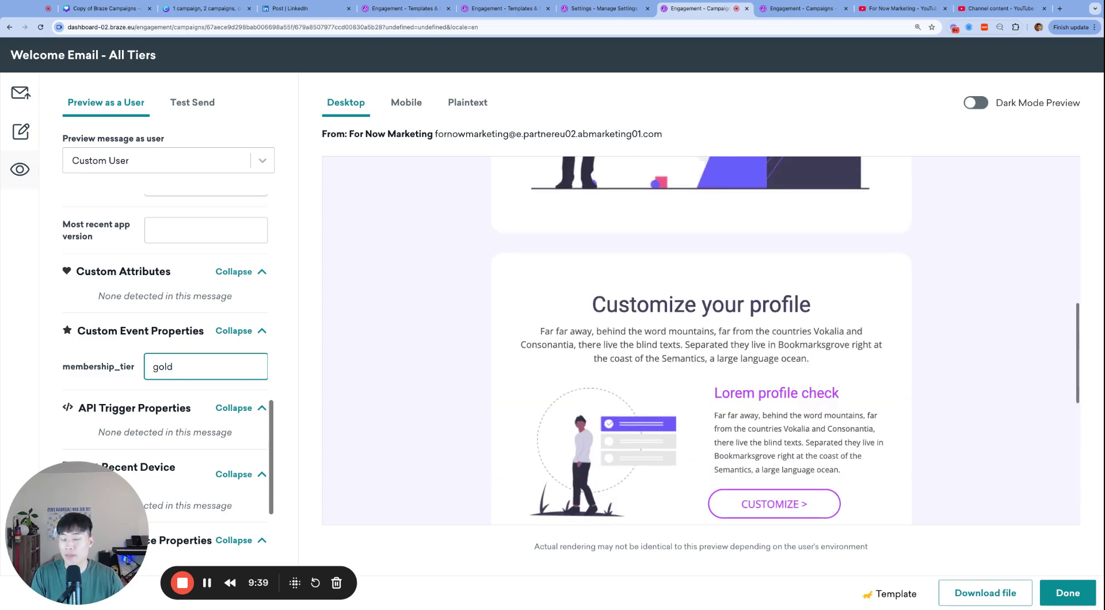
Return from the preview to the email's design and finish editing to get back to the campaign's compose page
click(33, 129)
scroll(608, 316, up, 10)
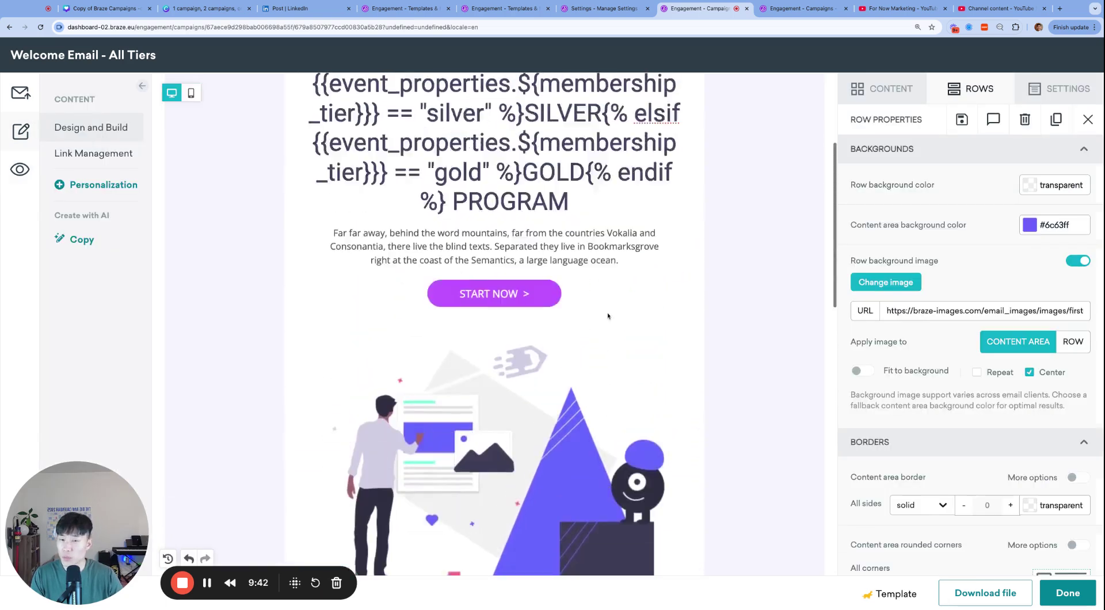
click(1069, 593)
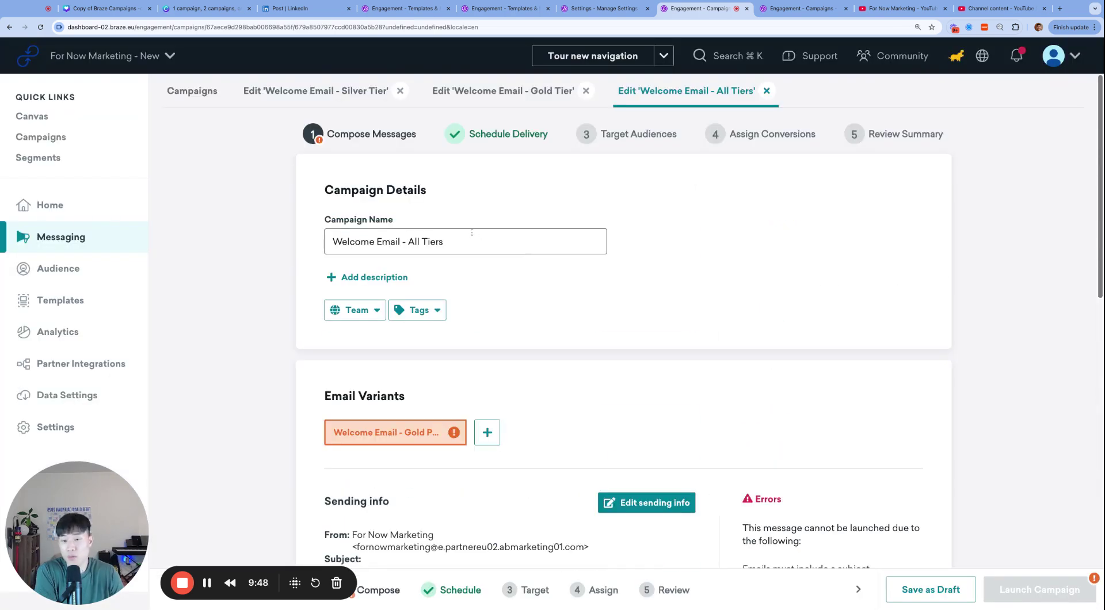
Look over the message on the compose page and reopen the All Tiers email body for editing
scroll(633, 333, down, 8)
scroll(633, 333, down, 4)
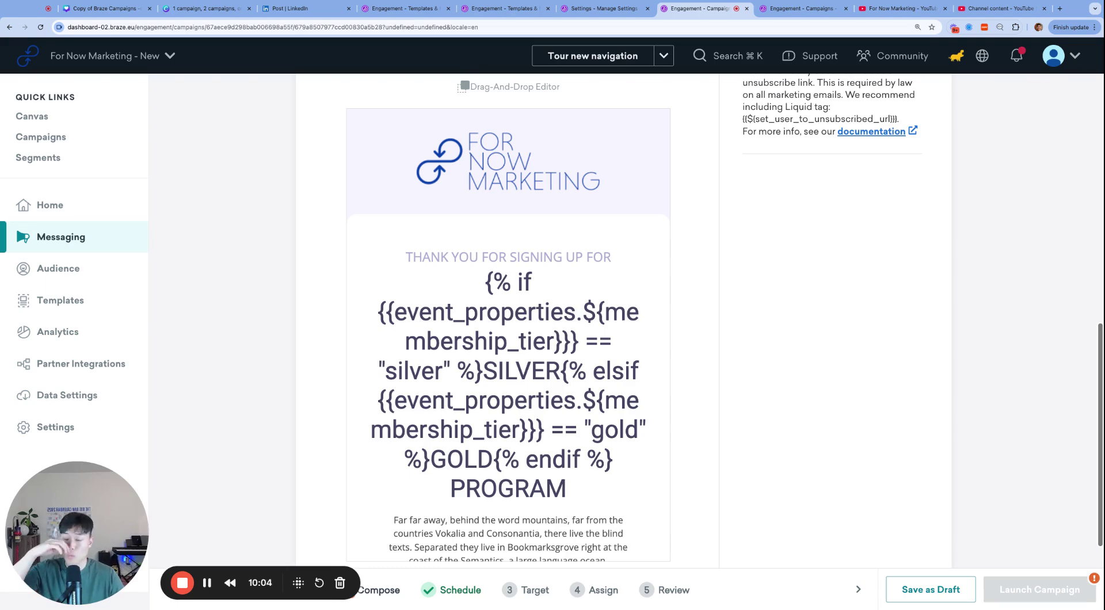
scroll(633, 317, down, 3)
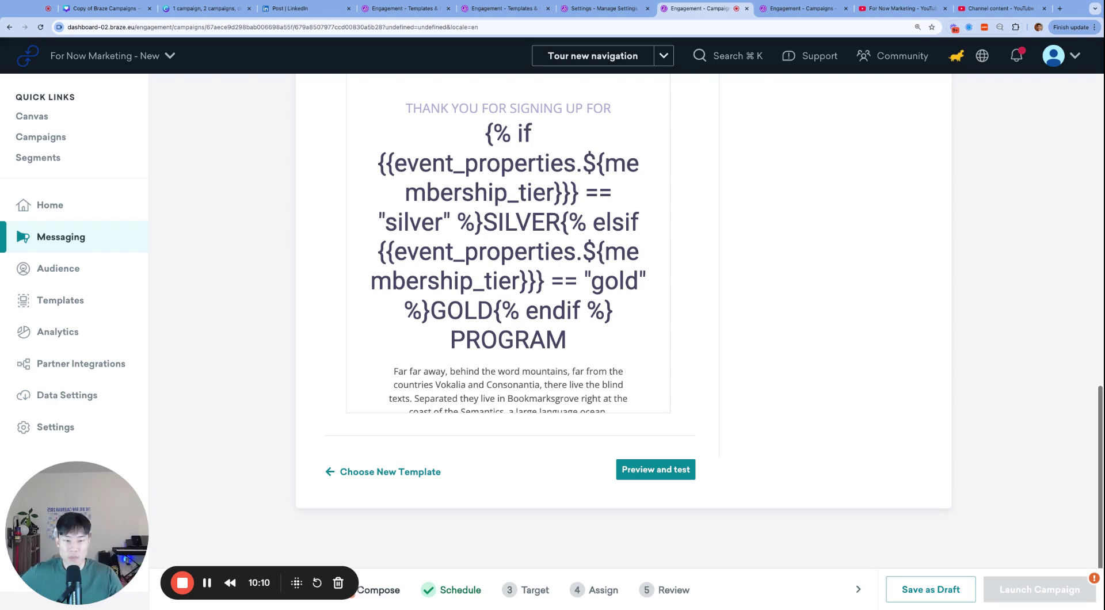
scroll(551, 334, up, 2)
click(536, 341)
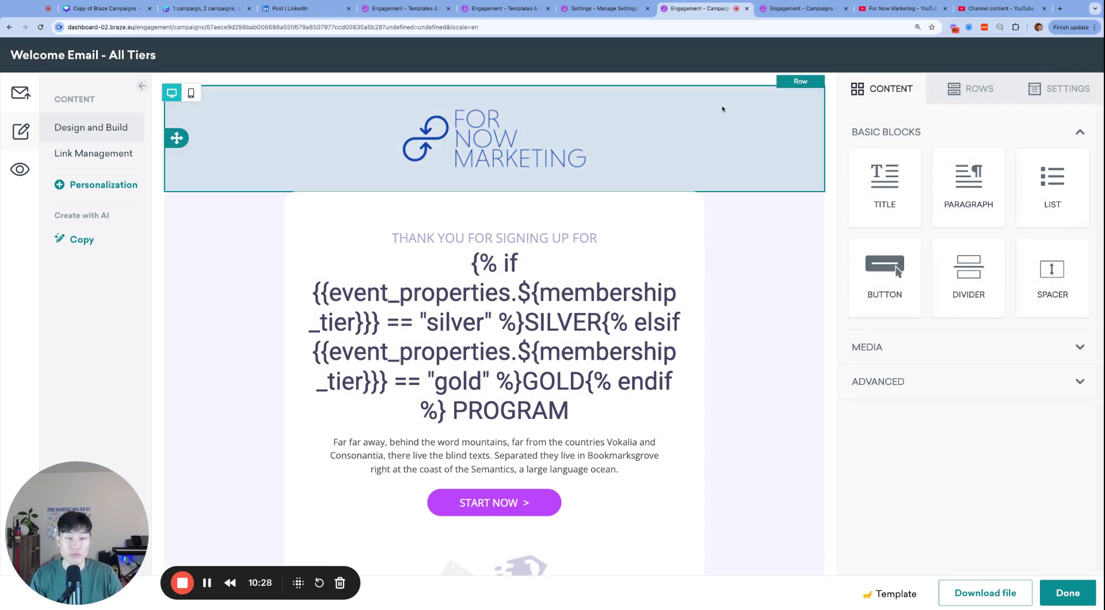
Insert a Paragraph block above the For Now Marketing logo and set its padding on all sides to 0
drag(963, 184, 566, 136)
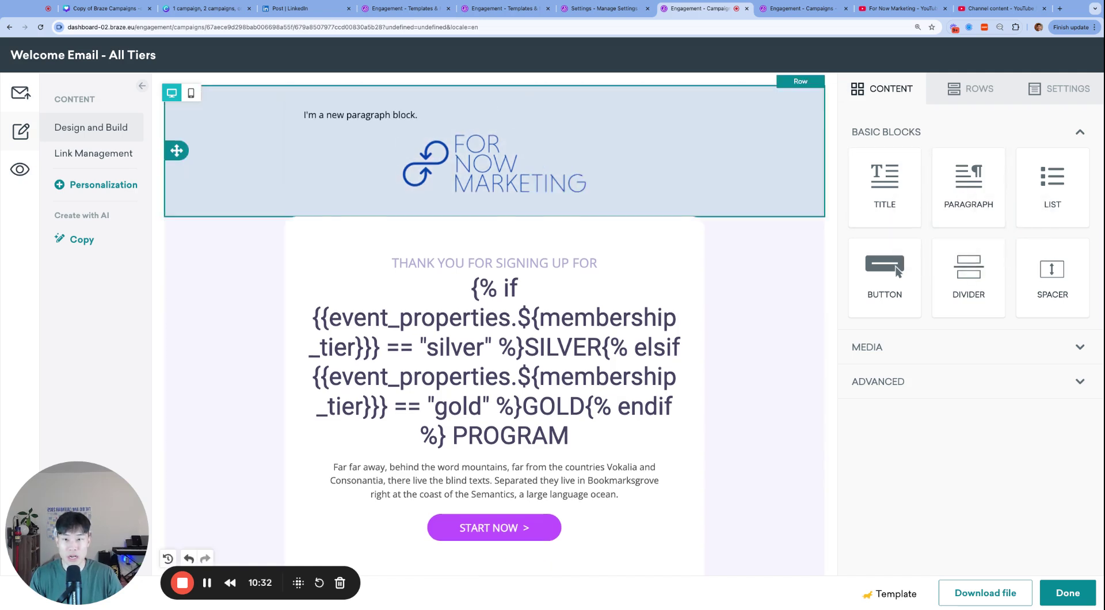
scroll(915, 409, down, 3)
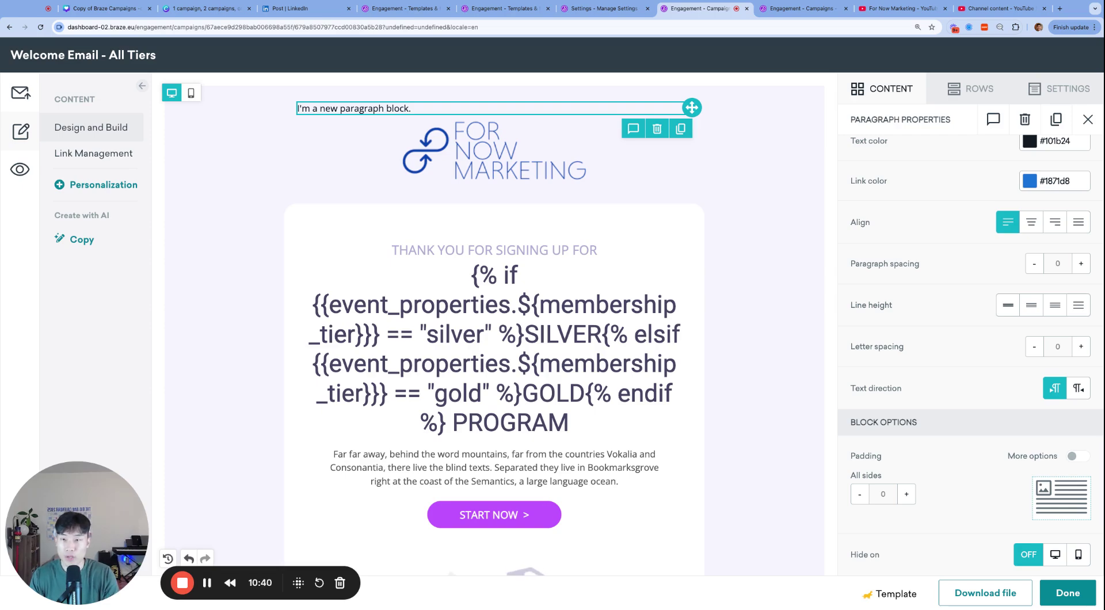
Search the web for "braze message extras" in a new browser tab and open Braze's Message extras Liquid tag article
key(ctrl+t)
text(braze)
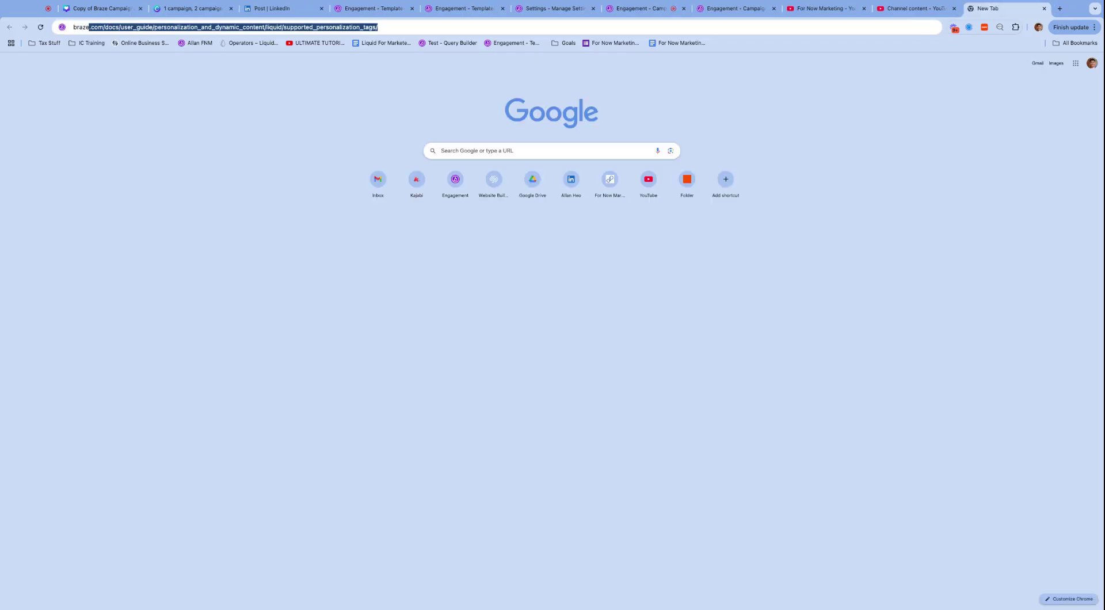
text( message extras)
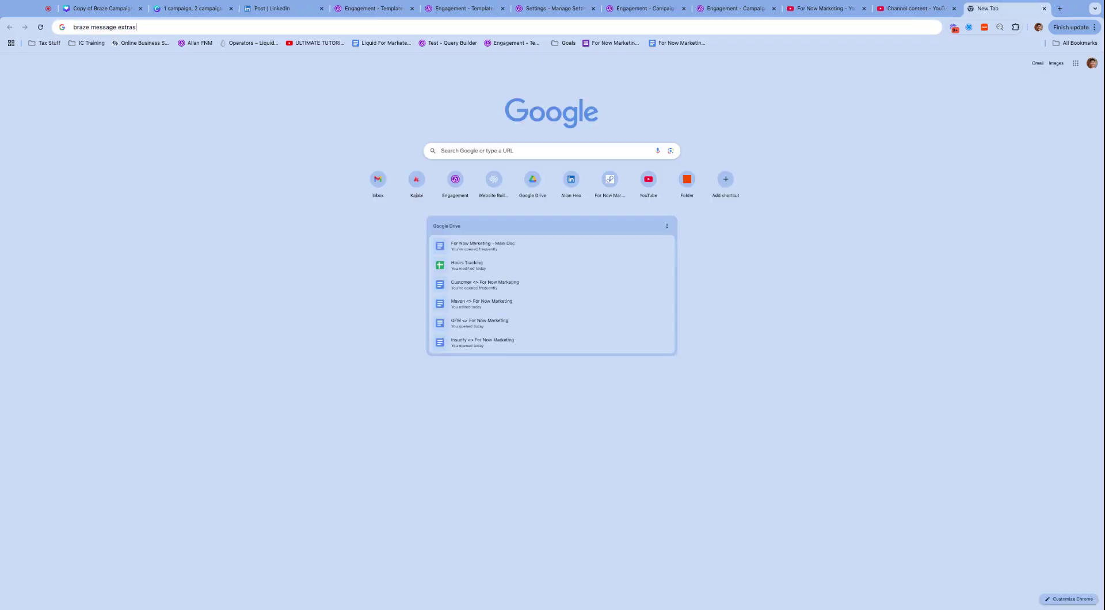
key(Return)
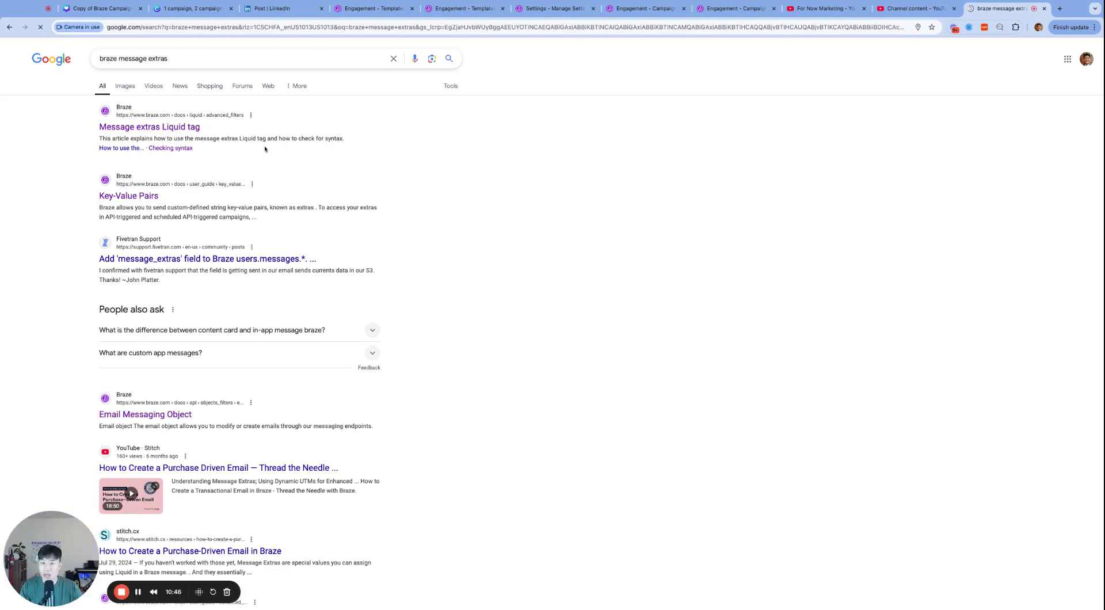
click(178, 127)
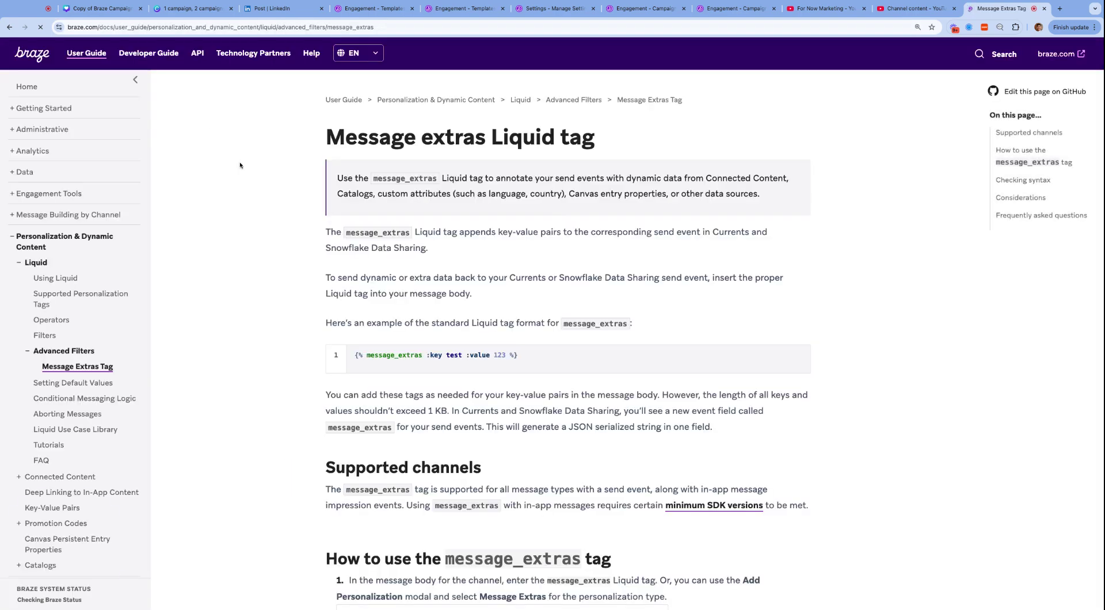
Examine the article's standard message_extras tag format and the explanation of its key-value pairs and serialized output
scroll(406, 317, down, 3)
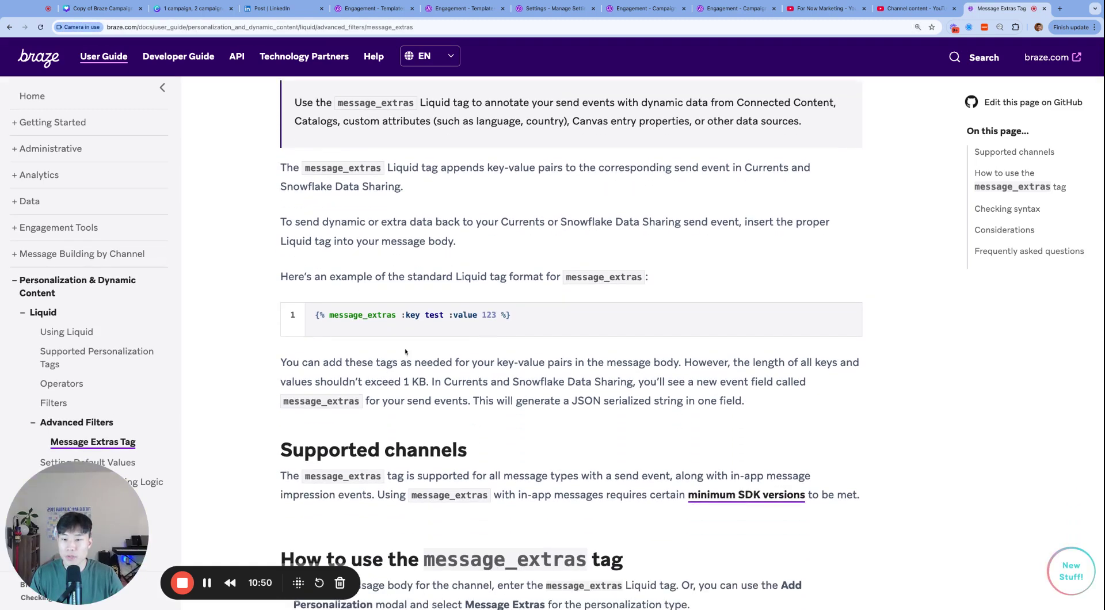
drag(403, 316, 494, 316)
click(526, 322)
triple_click(526, 322)
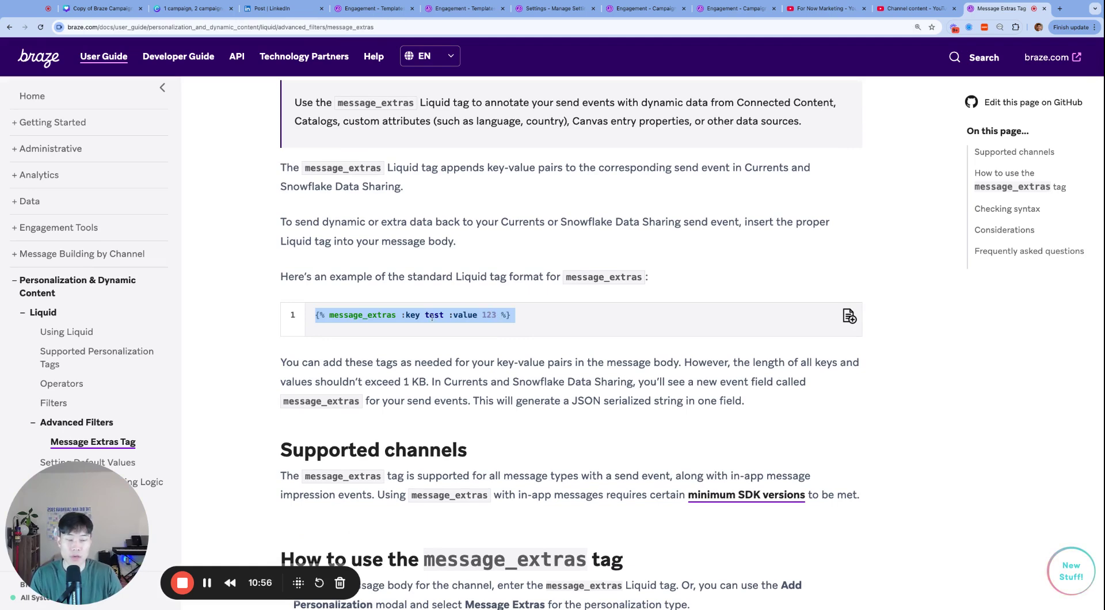
scroll(433, 317, down, 1)
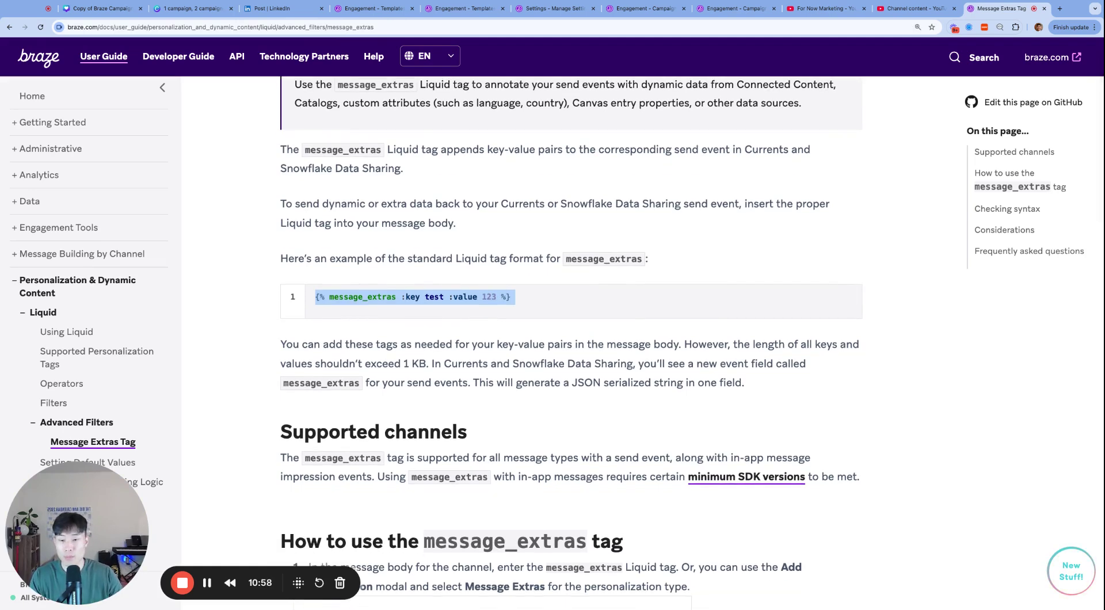
scroll(471, 305, down, 2)
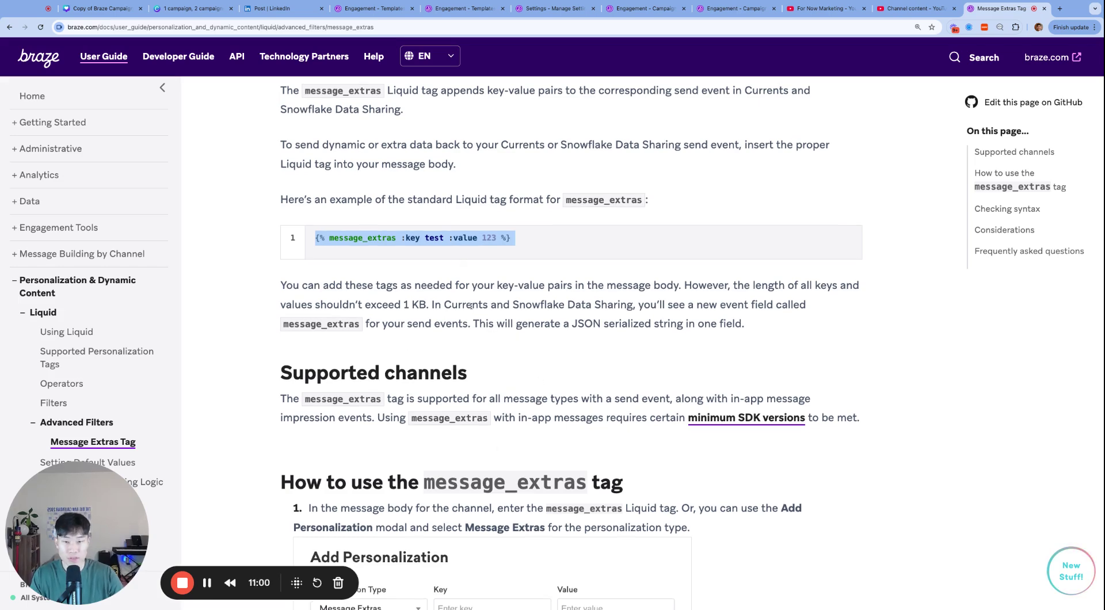
scroll(619, 307, down, 1)
double_click(619, 307)
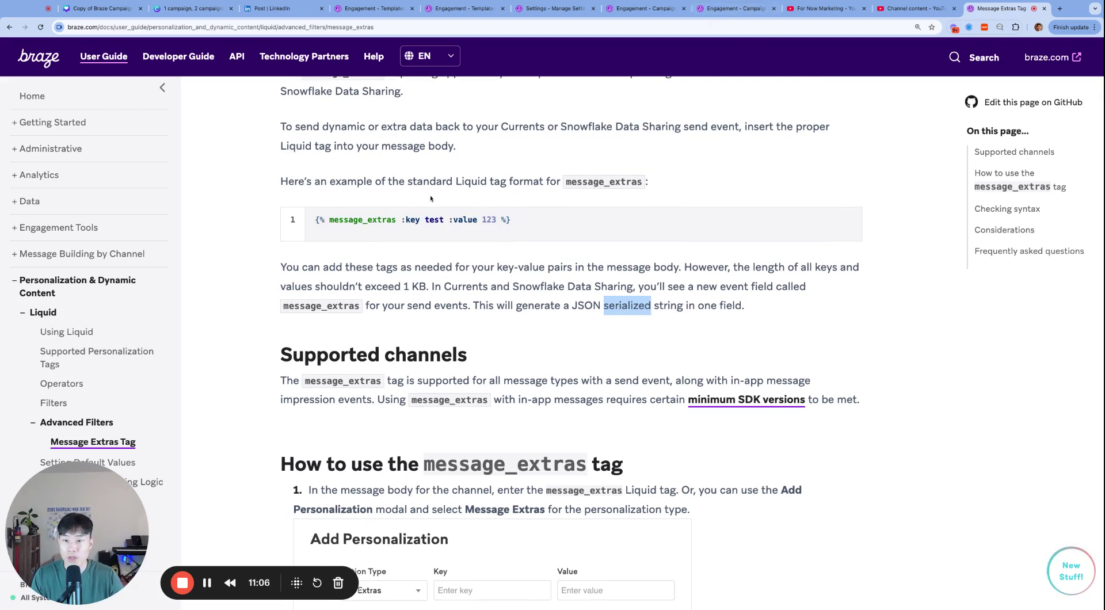
Copy the example {% message_extras :key test :value 123 %} from the article and paste it over the email's paragraph text above the logo, without extra blank lines
triple_click(409, 215)
key(ctrl+c)
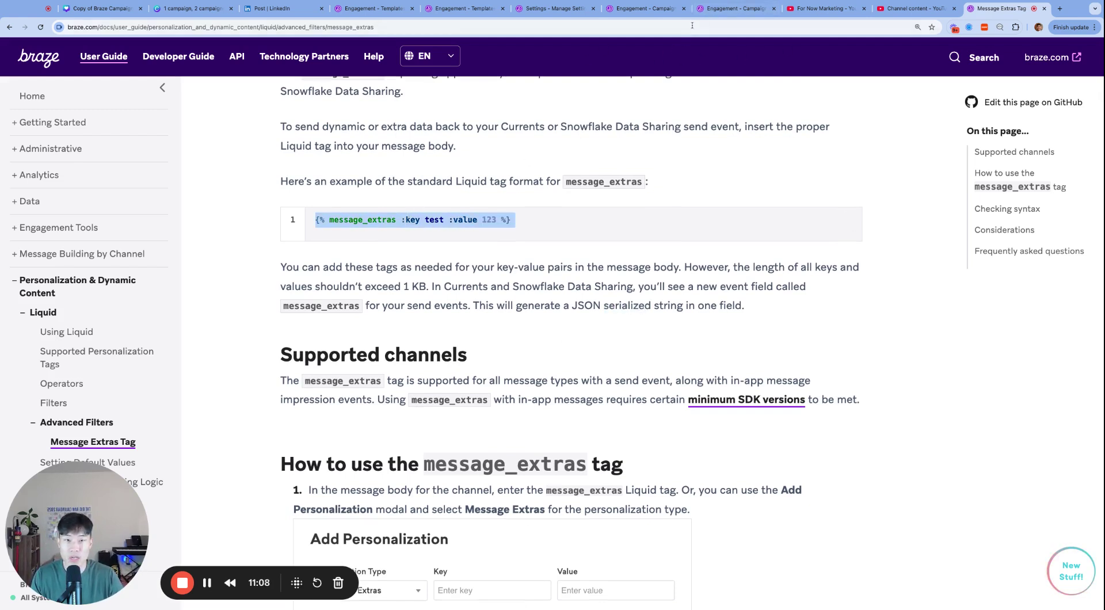
click(648, 8)
triple_click(409, 108)
key(ctrl+v)
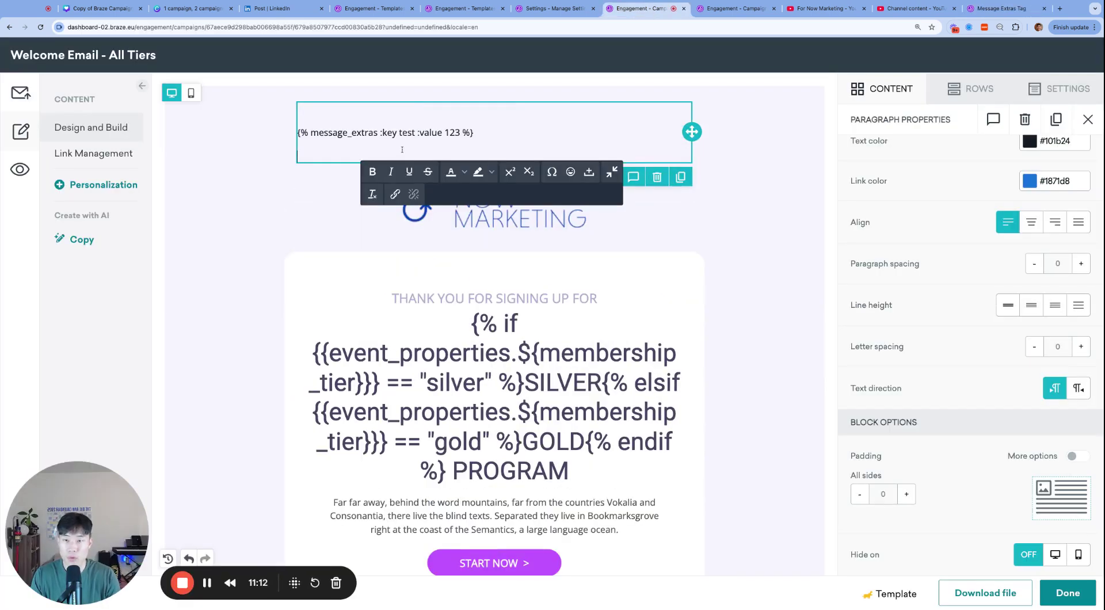
key(BackSpace)
key(BackSpace)
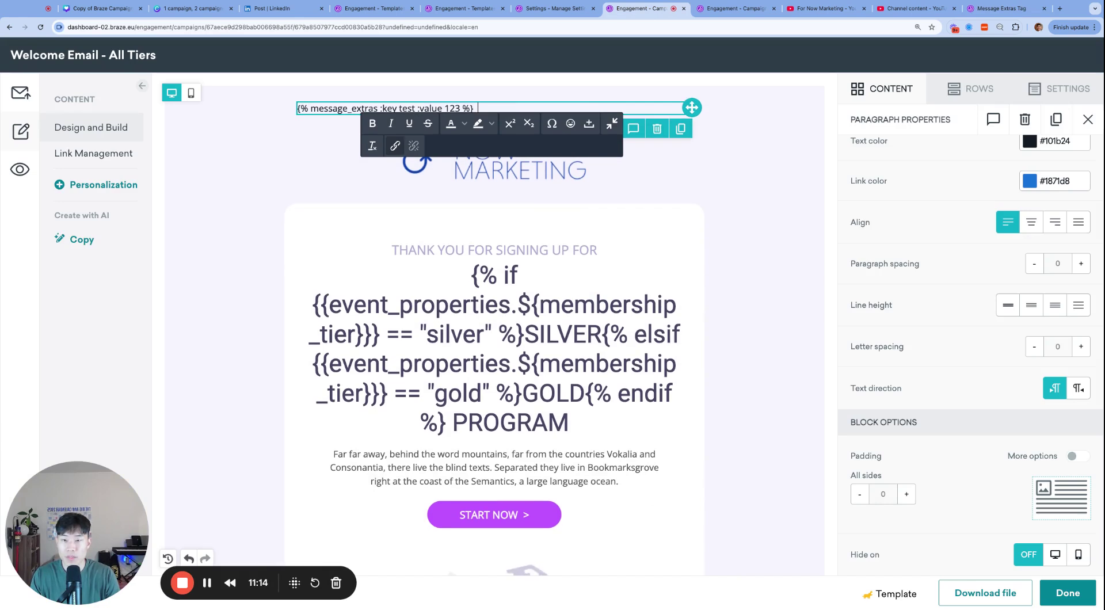
Change the key in the message_extras tag above the logo to membership_tier
double_click(407, 108)
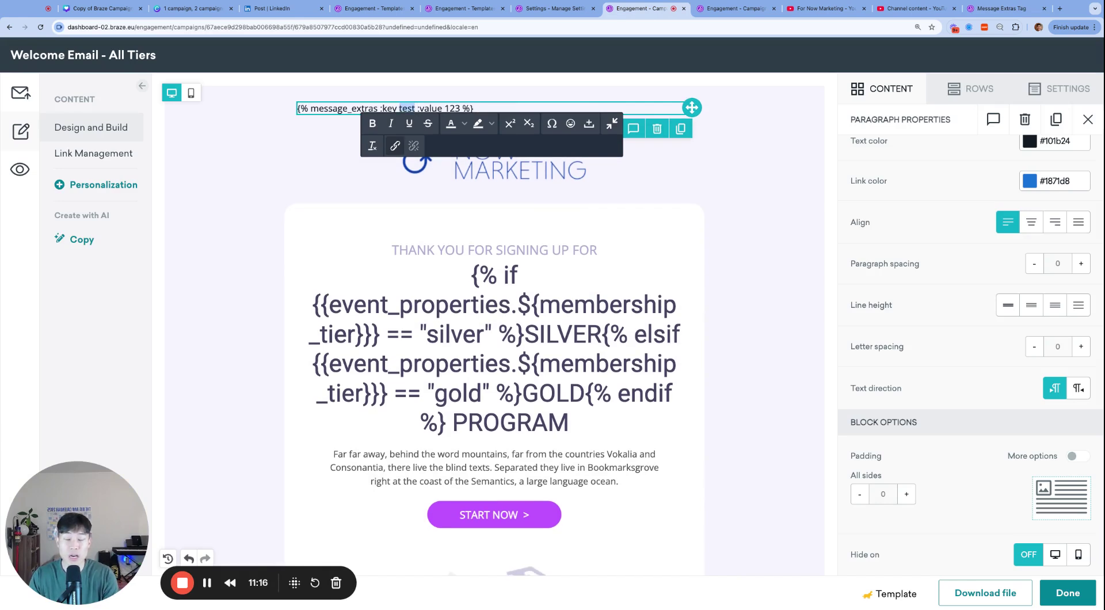
text(membership_tier)
click(230, 172)
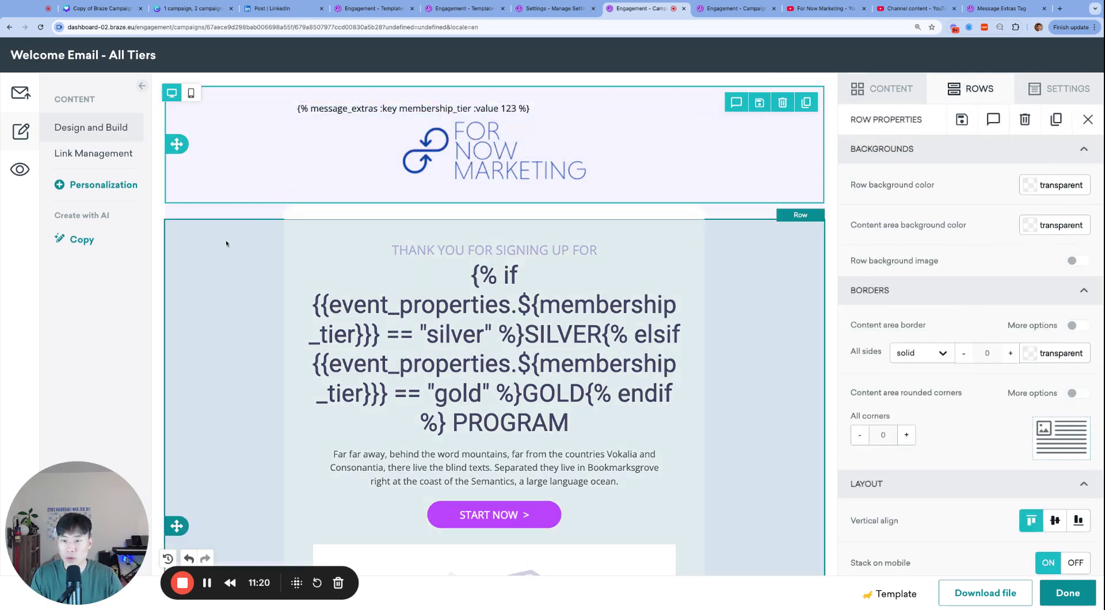
Remove the value 123 from the message_extras tag above the logo
click(227, 242)
key(super+plus)
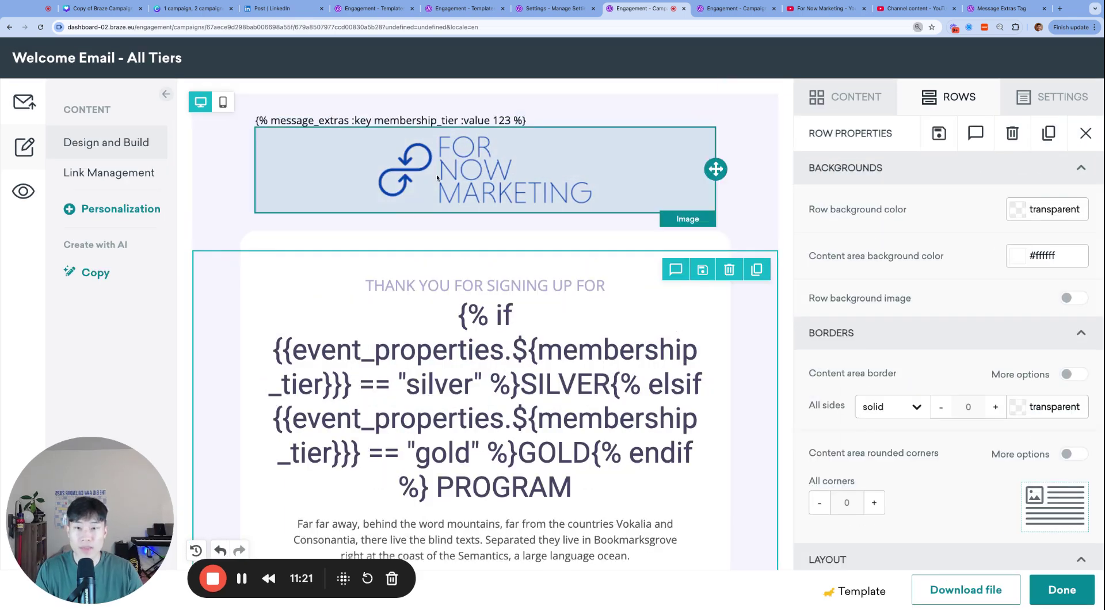
double_click(422, 120)
click(504, 120)
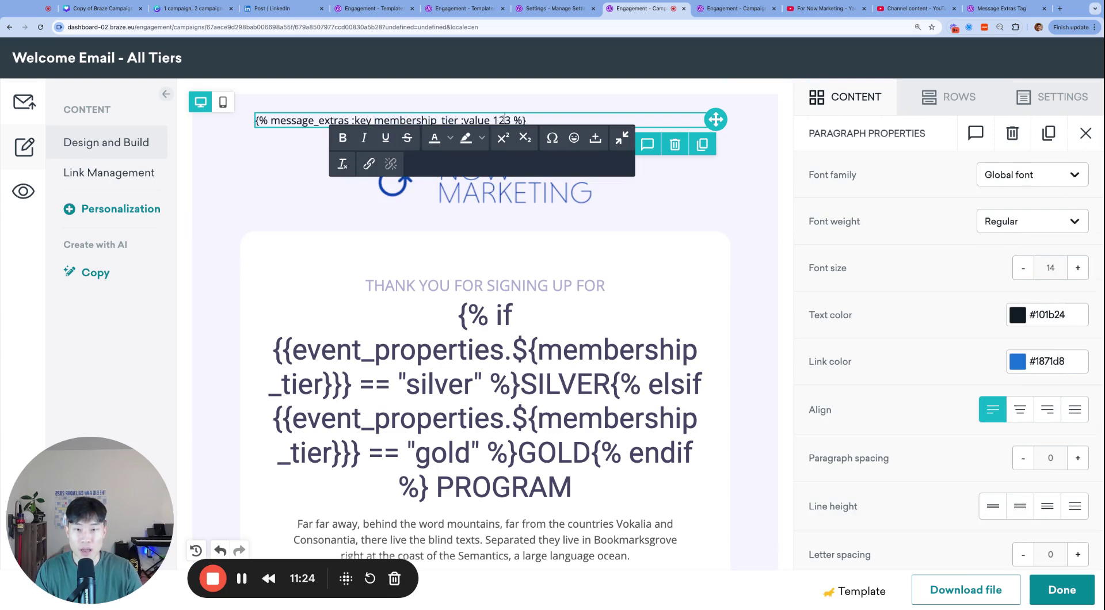
key(Delete)
key(Delete)
key(Delete)
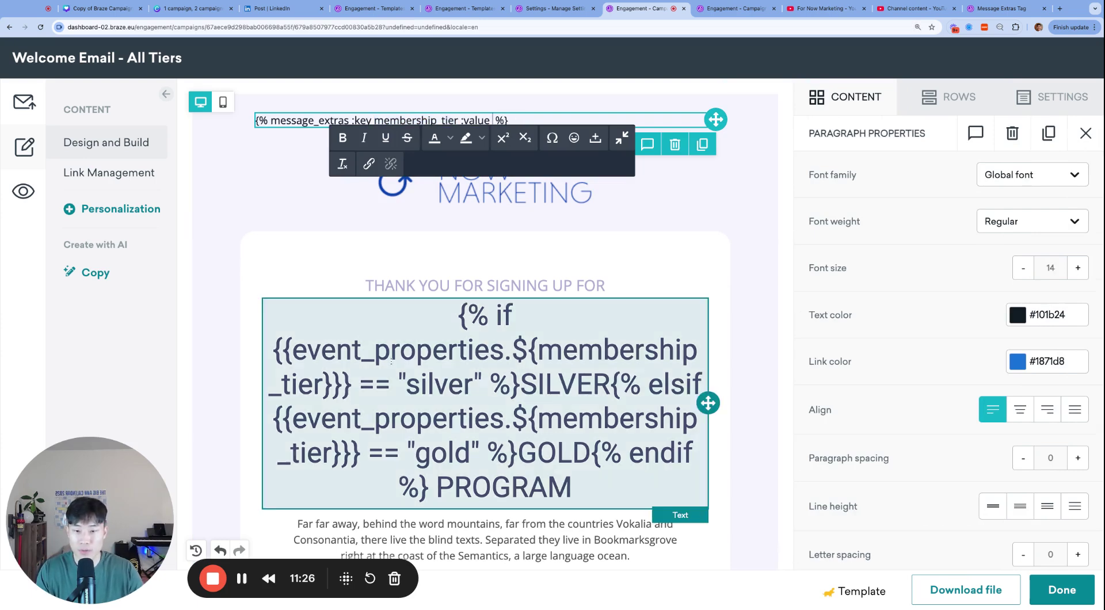
Copy {{event_properties.${membership_tier}}} from the heading's Liquid and paste it as the message_extras tag's value, without an extra space after it
click(391, 362)
drag(274, 349, 352, 384)
key(ctrl+c)
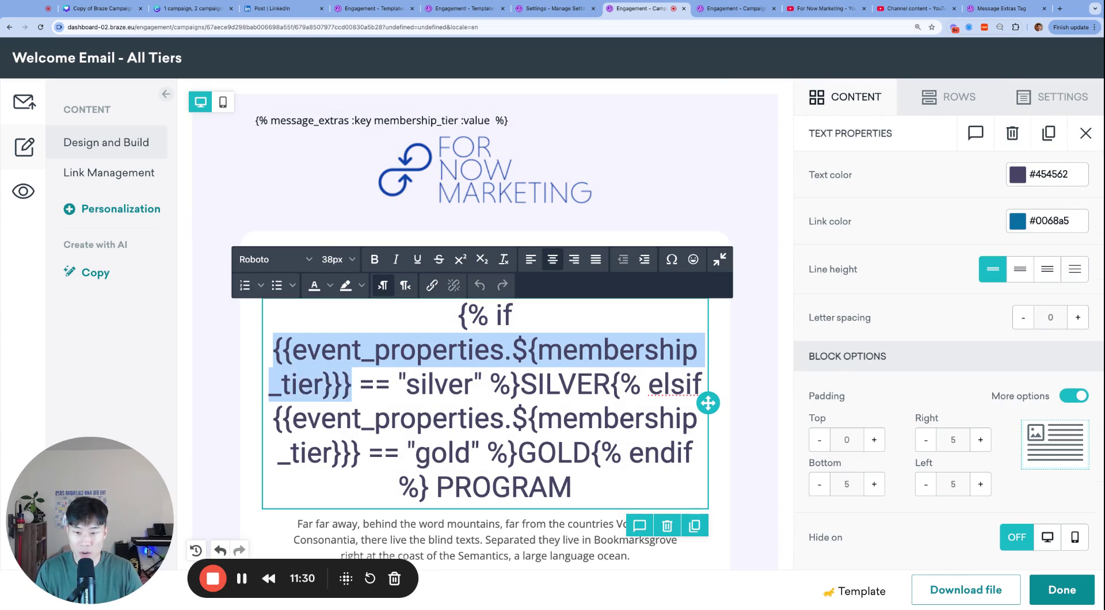
double_click(476, 121)
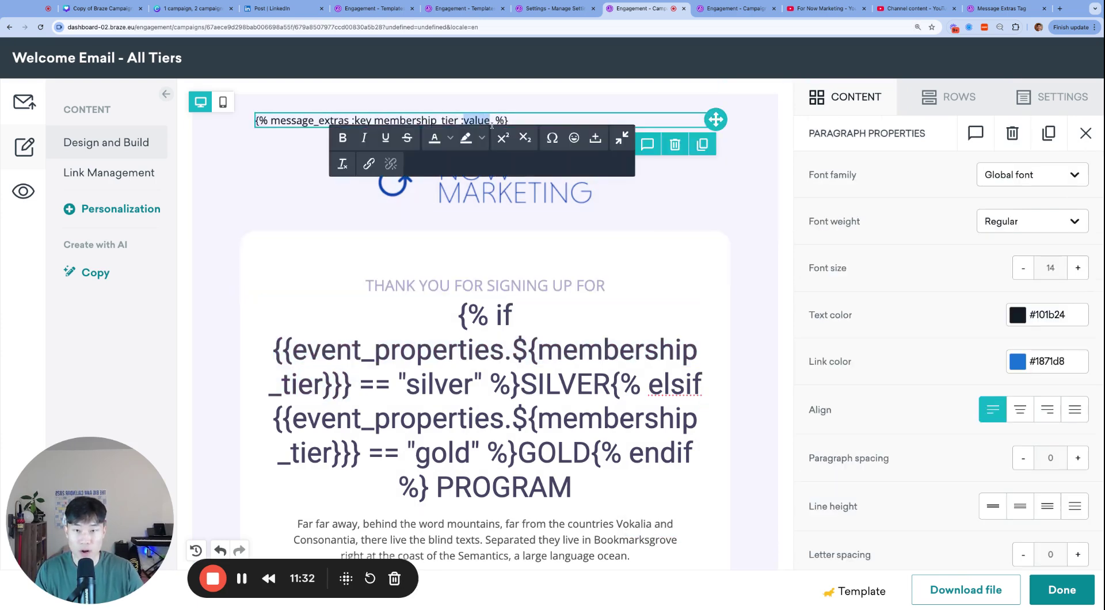
click(490, 120)
key(ctrl+v)
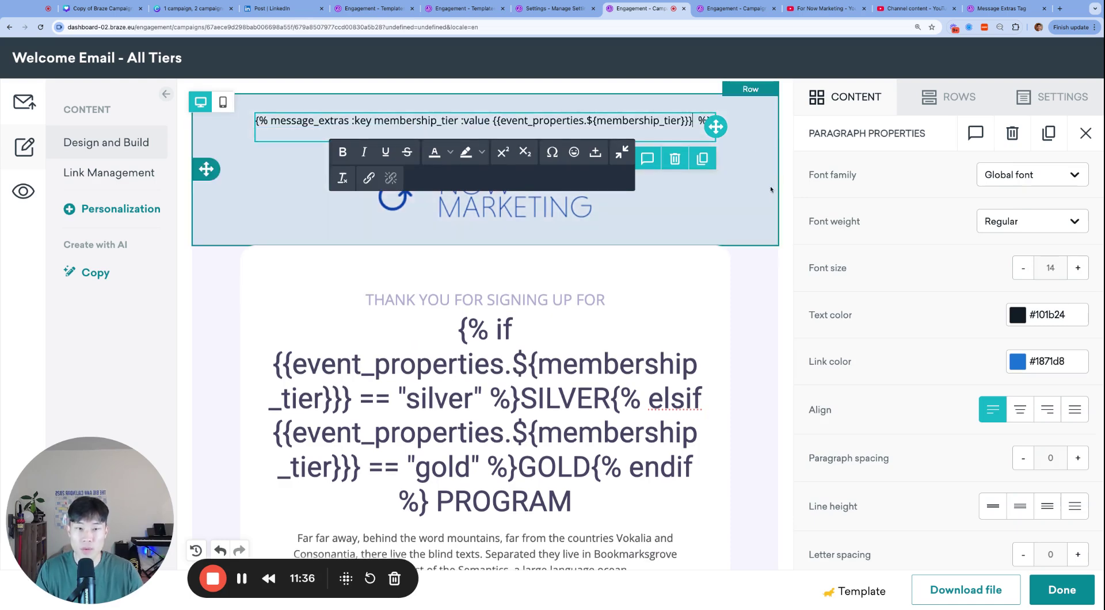
click(650, 224)
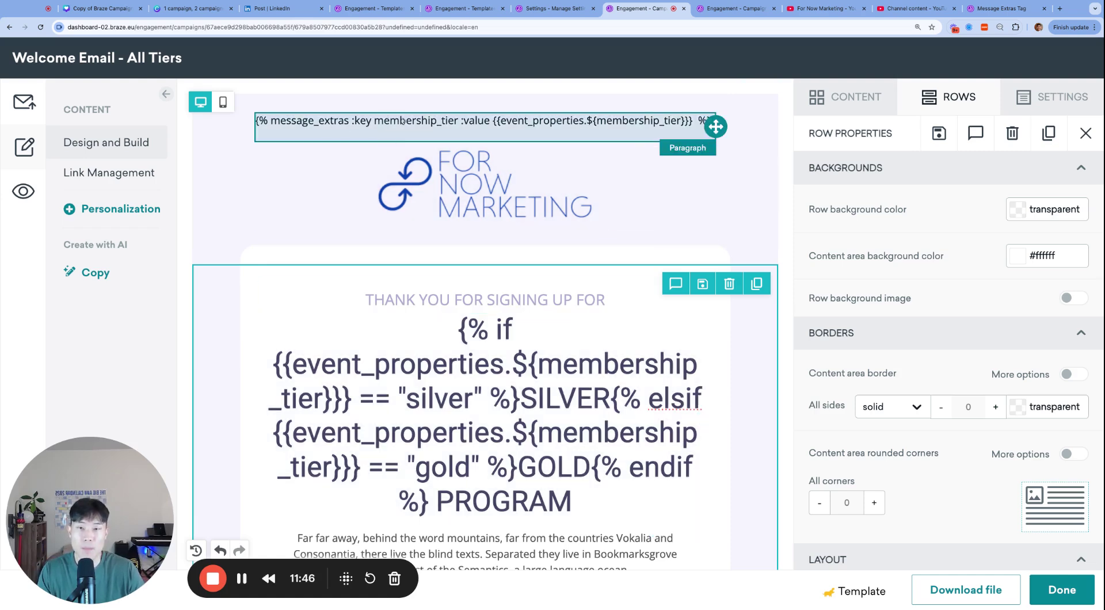
double_click(402, 120)
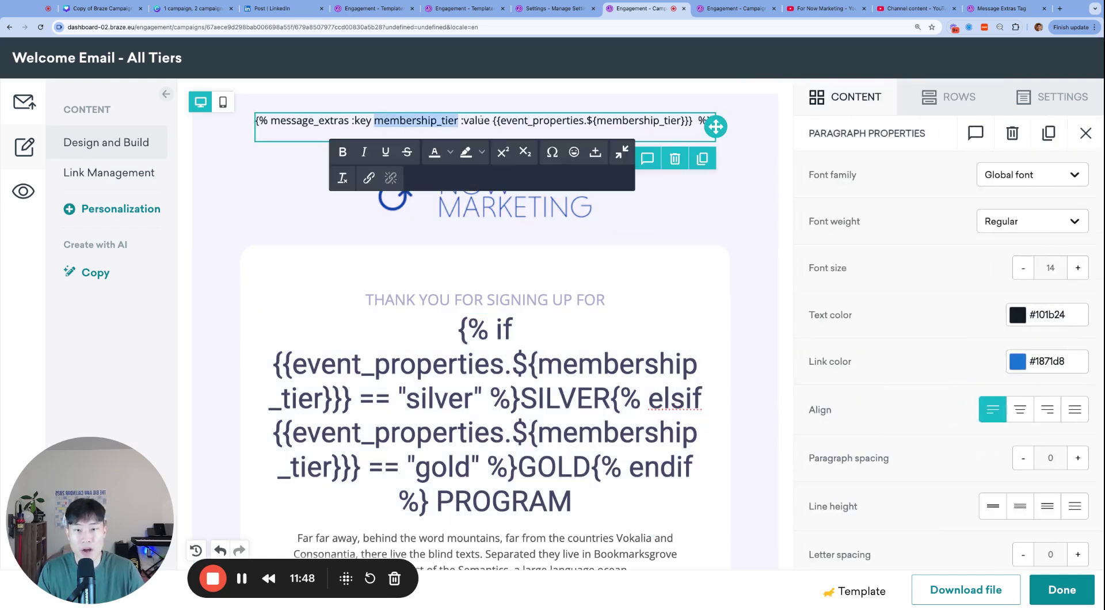
click(501, 120)
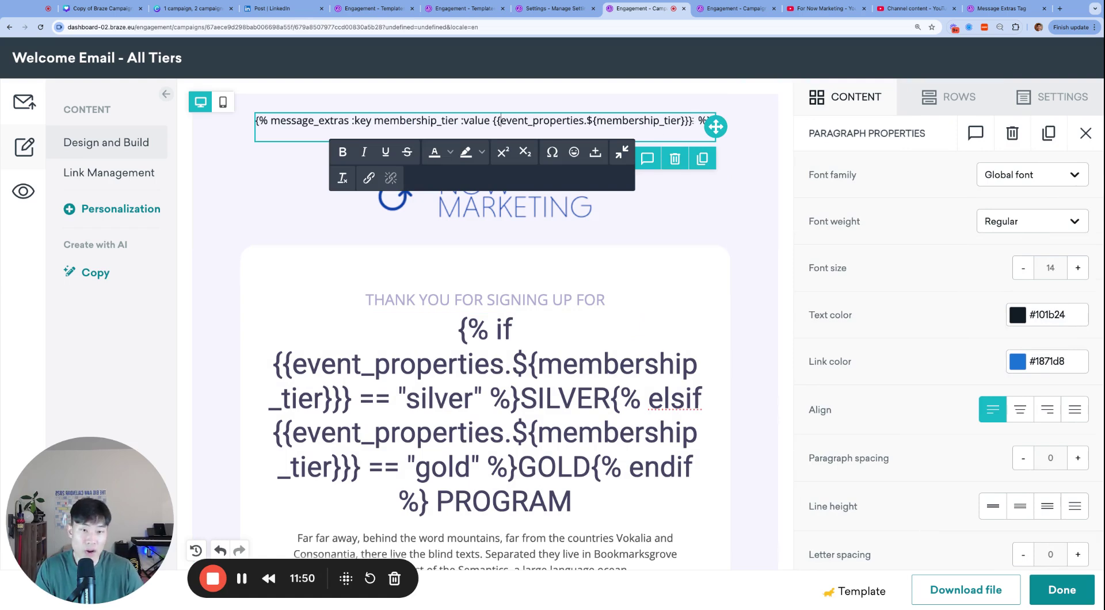
scroll(696, 126, down, 1)
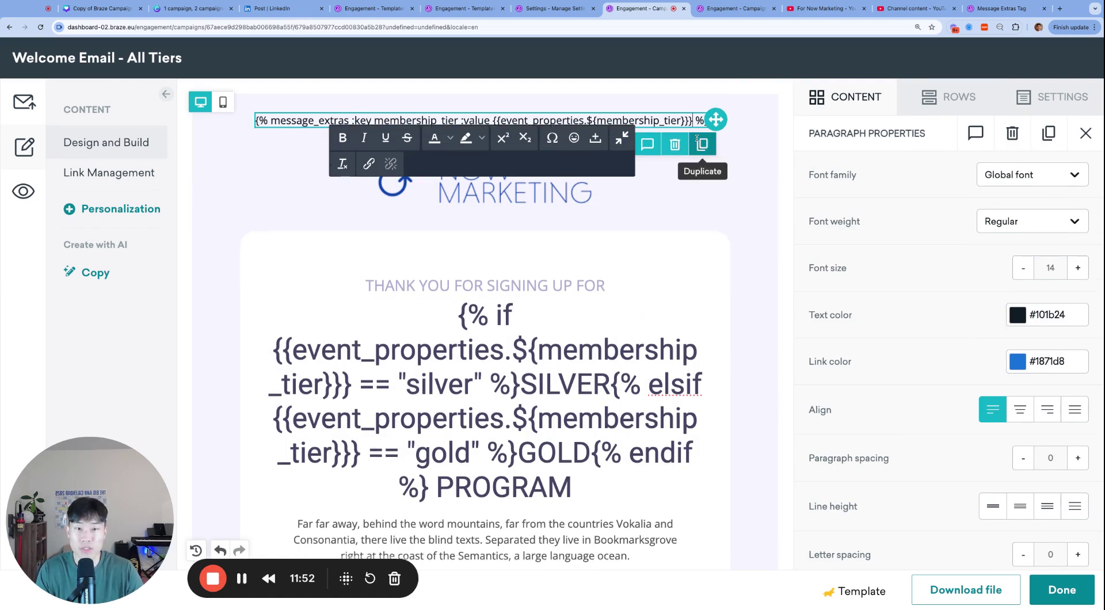
Open the email's preview and set it to preview the message as a Custom User
click(23, 192)
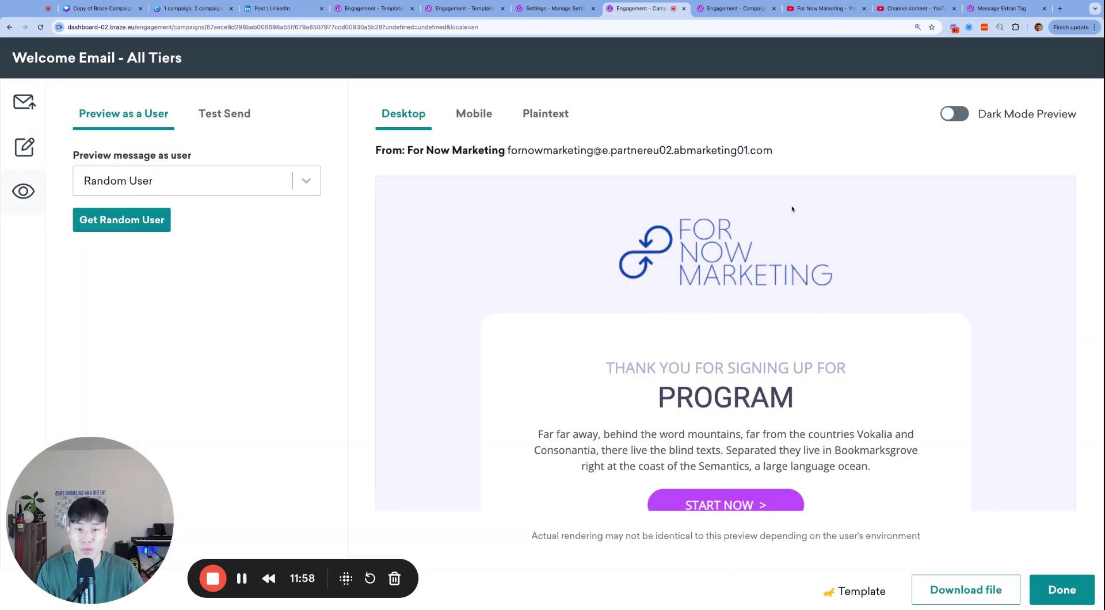
scroll(703, 331, down, 4)
scroll(702, 330, up, 4)
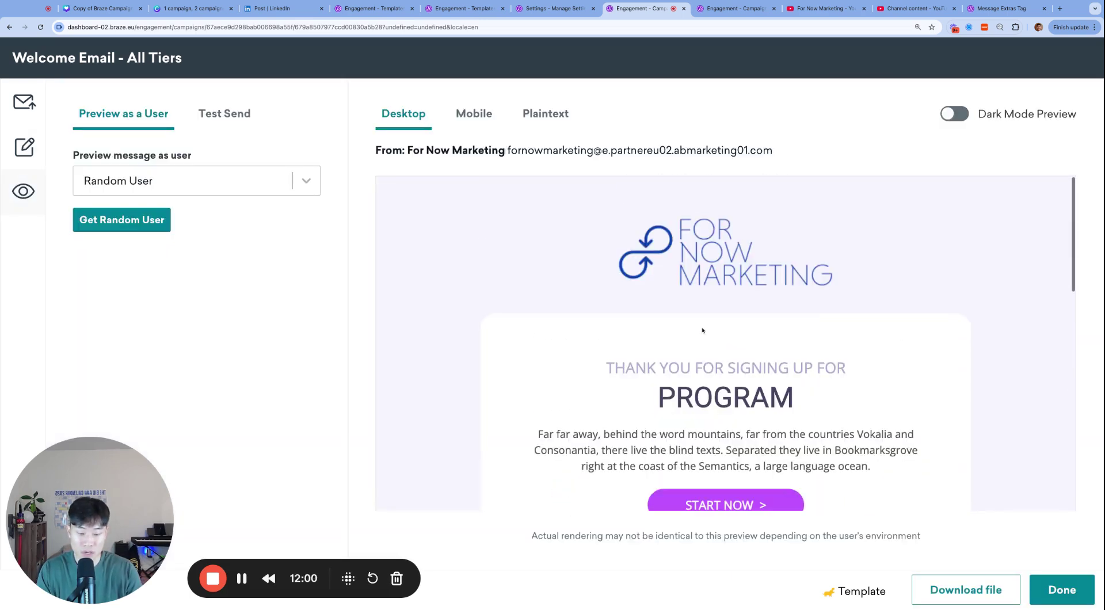
key(ctrl+minus)
click(95, 161)
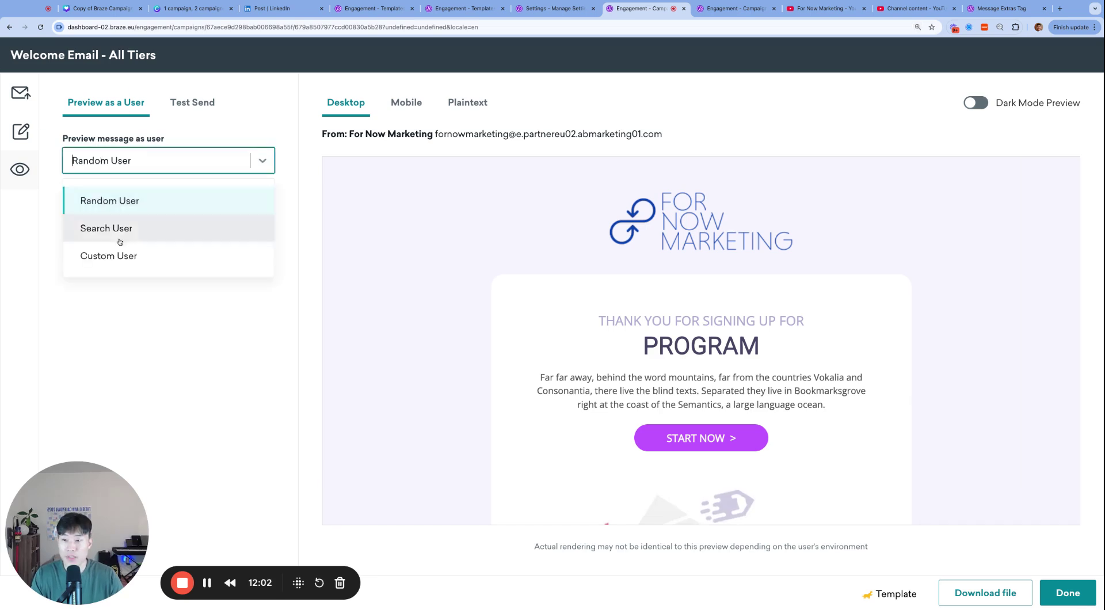
click(121, 253)
Preview the email with the membership_tier custom event property set to silver
scroll(191, 257, down, 5)
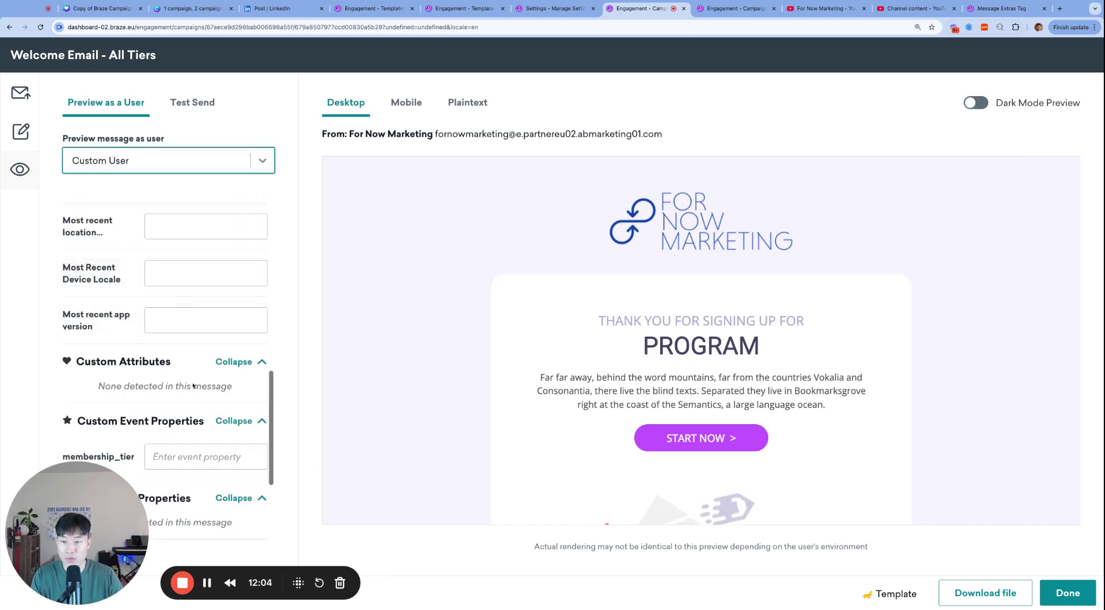
scroll(196, 271, down, 3)
click(204, 288)
text(silver)
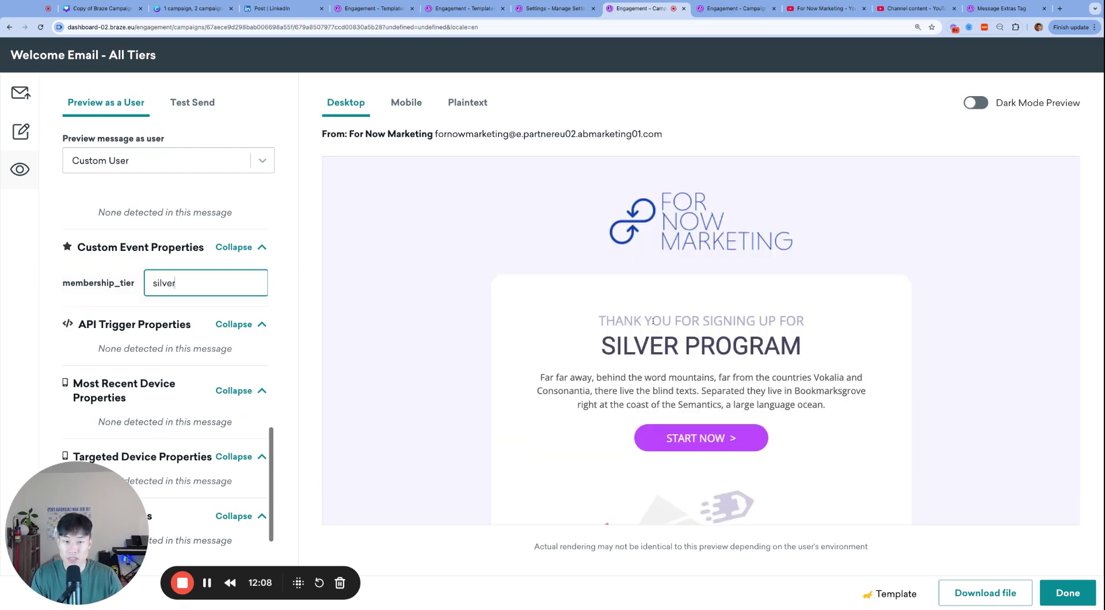
Change the preview's membership_tier event property to gold and look through the whole rendered email
double_click(228, 281)
text(gold)
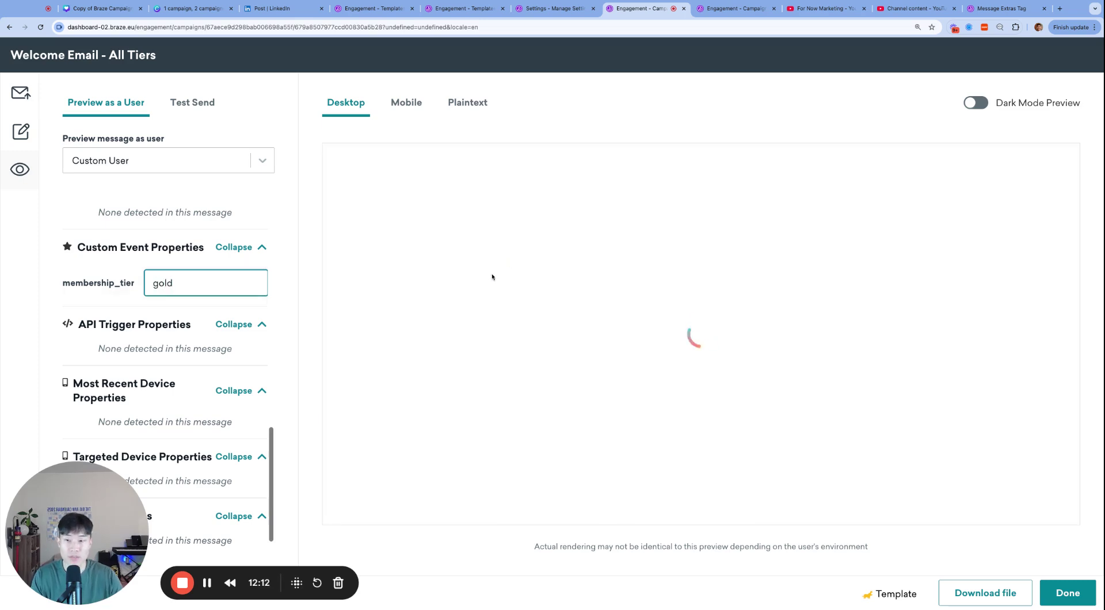
click(484, 312)
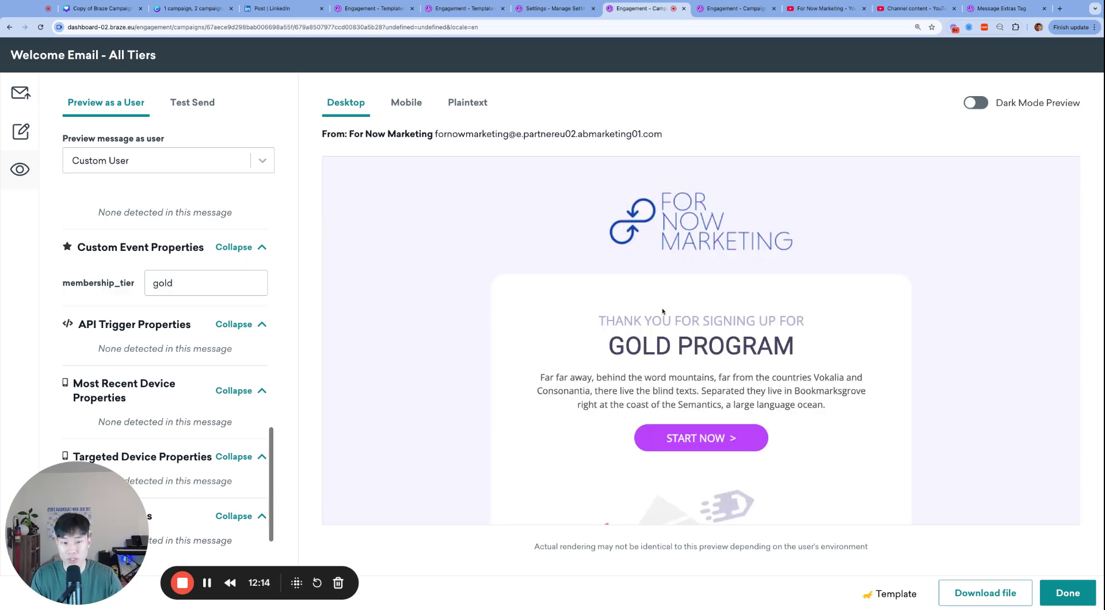
scroll(663, 312, down, 10)
scroll(729, 328, down, 5)
scroll(729, 327, up, 15)
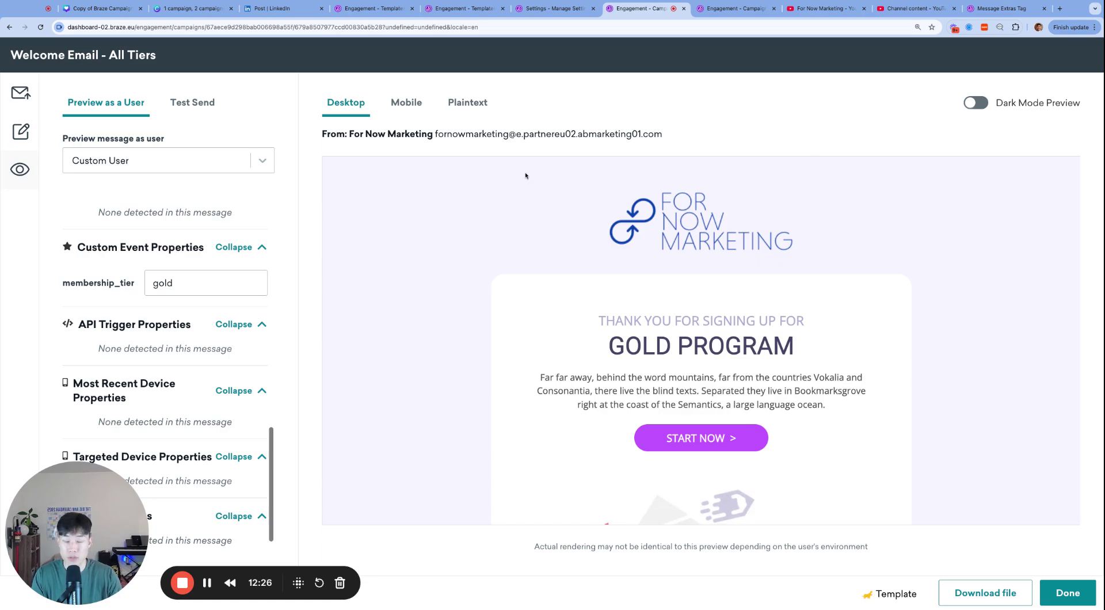
Search the web for "message engagements braze currents" in a new browser tab and open Braze's Message engagement events article
key(ctrl+t)
text(message engagements braze currents)
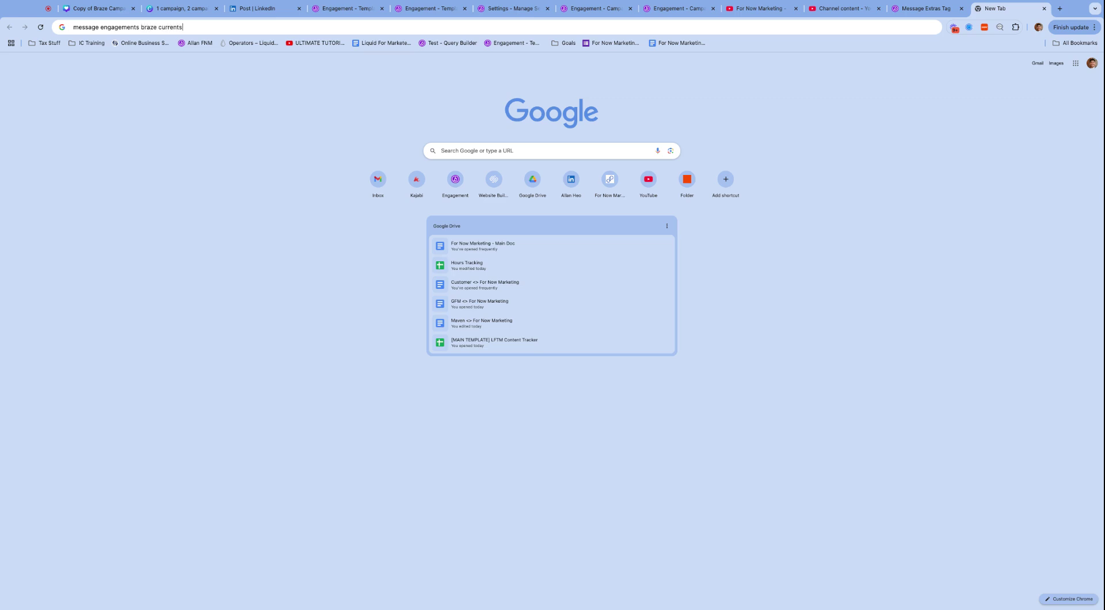
key(Return)
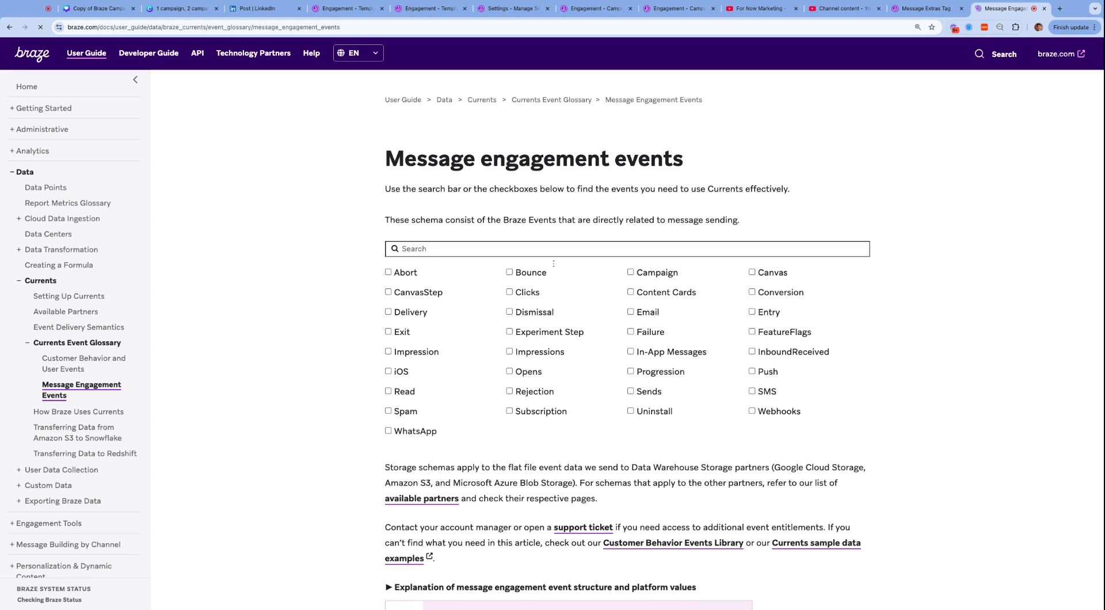
scroll(329, 377, down, 5)
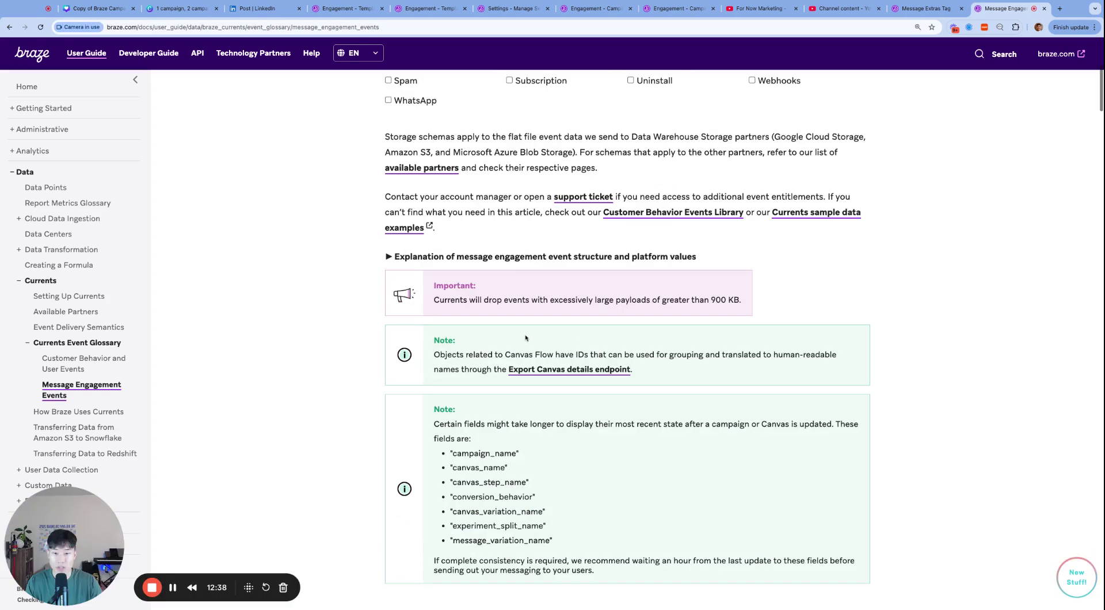
Find message_extras in the article and locate it under Email send events
key(ctrl+f)
text(message_extra)
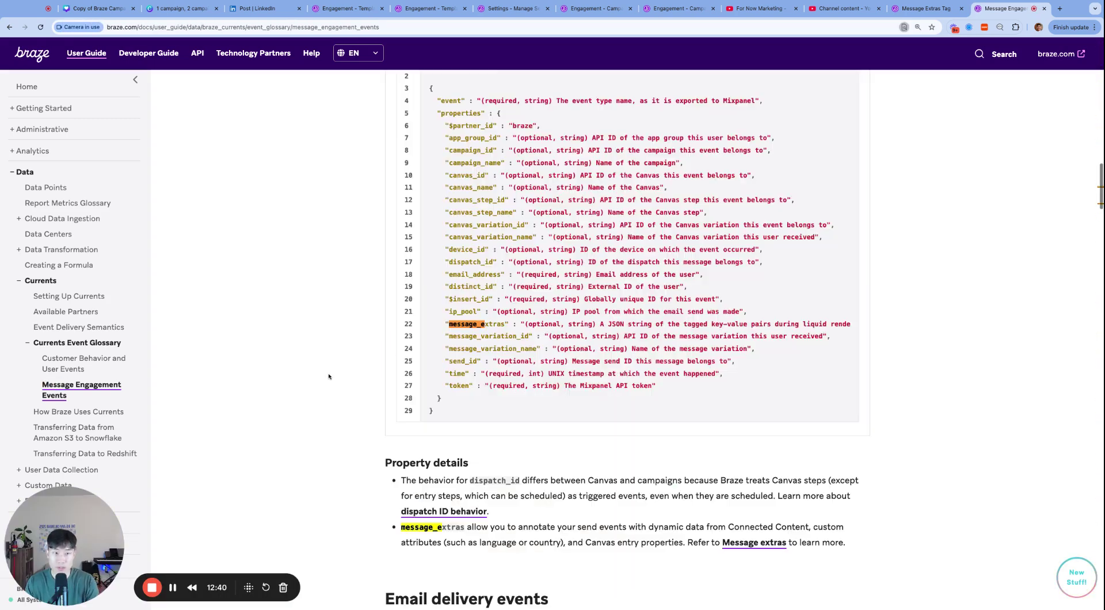
text(s)
key(Return)
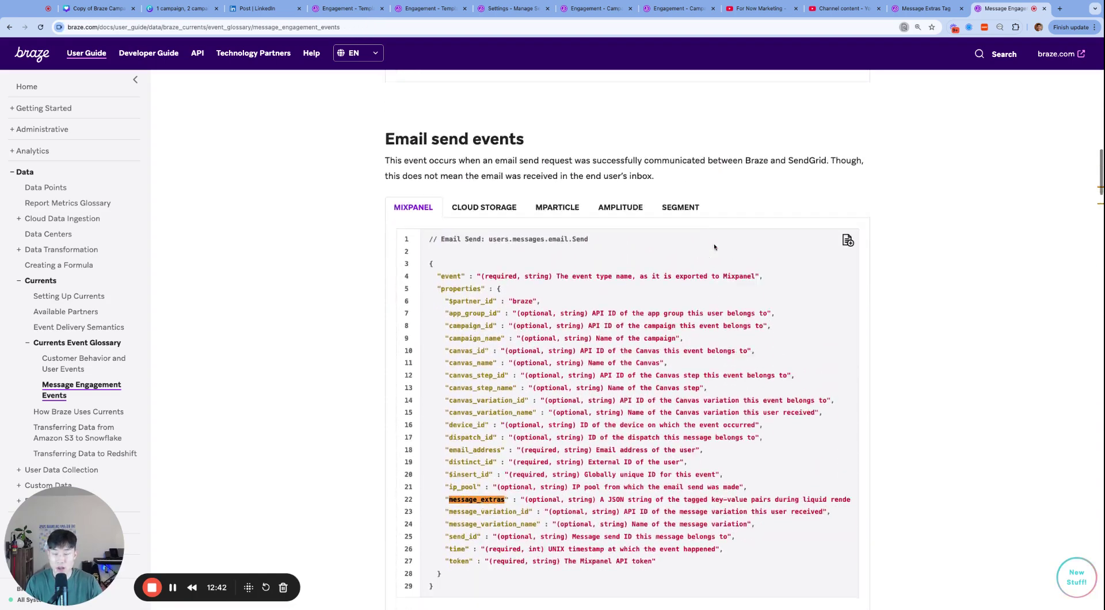
drag(398, 120, 525, 119)
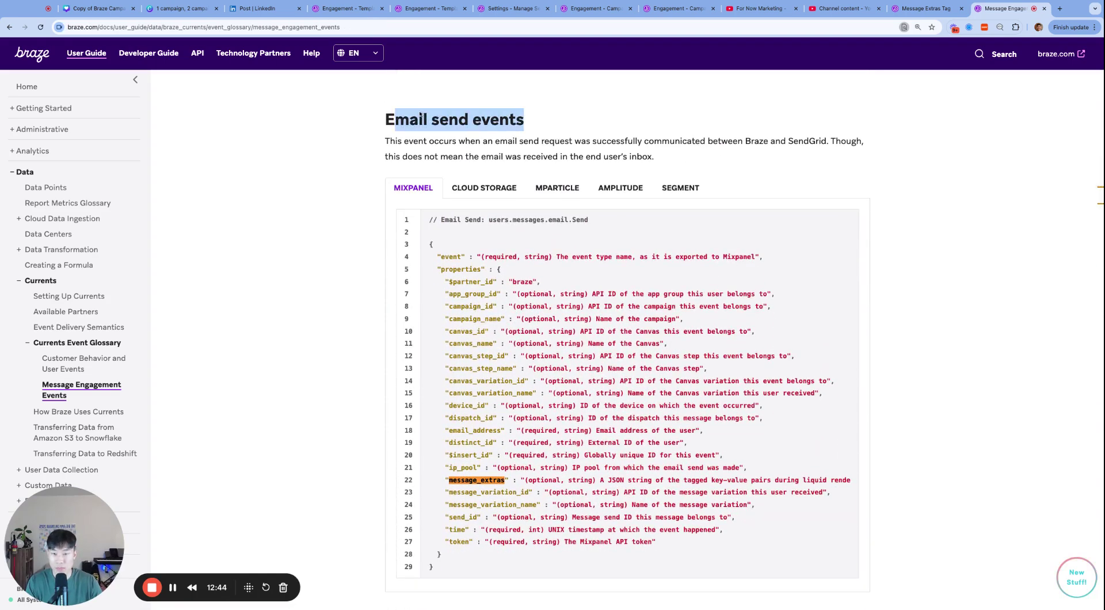
Compare the Email delivery events schema with the Email send events schema and its property details for message_extras
scroll(421, 115, down, 12)
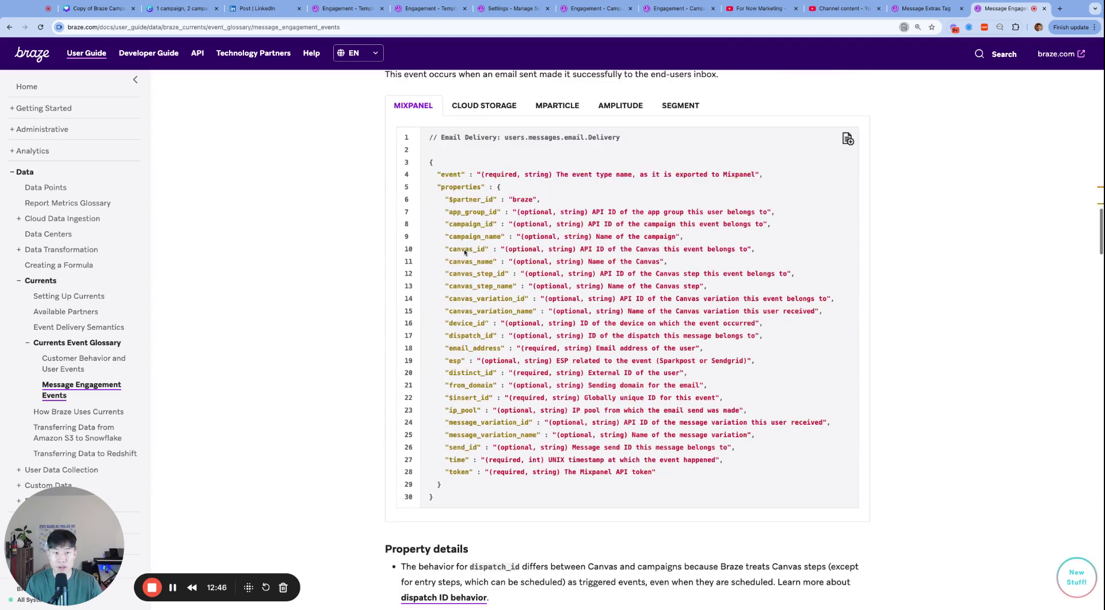
scroll(464, 252, up, 8)
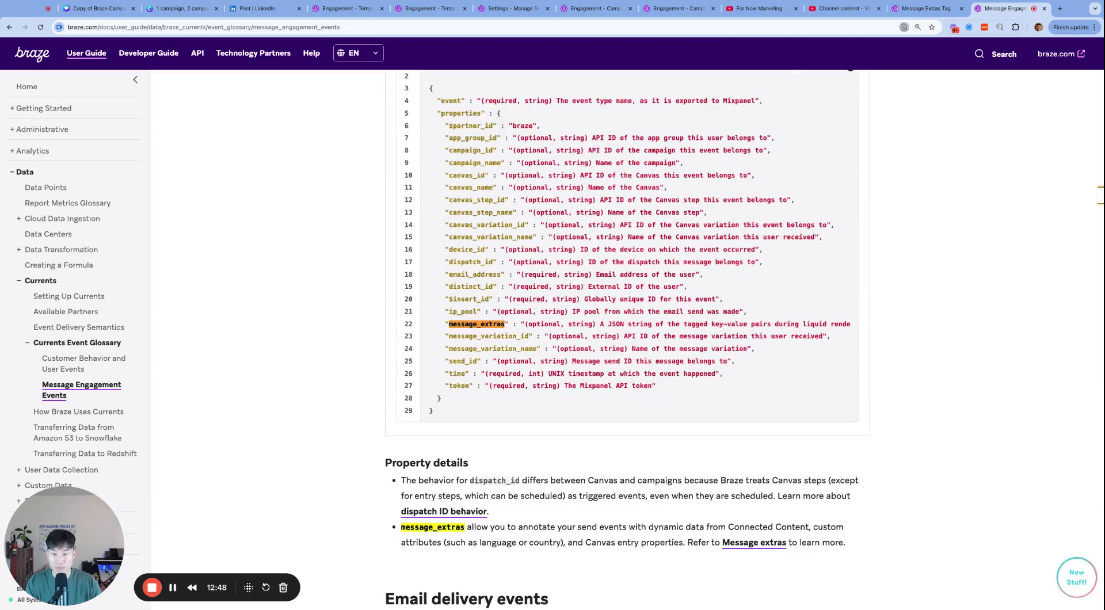
scroll(465, 251, down, 2)
scroll(538, 329, up, 6)
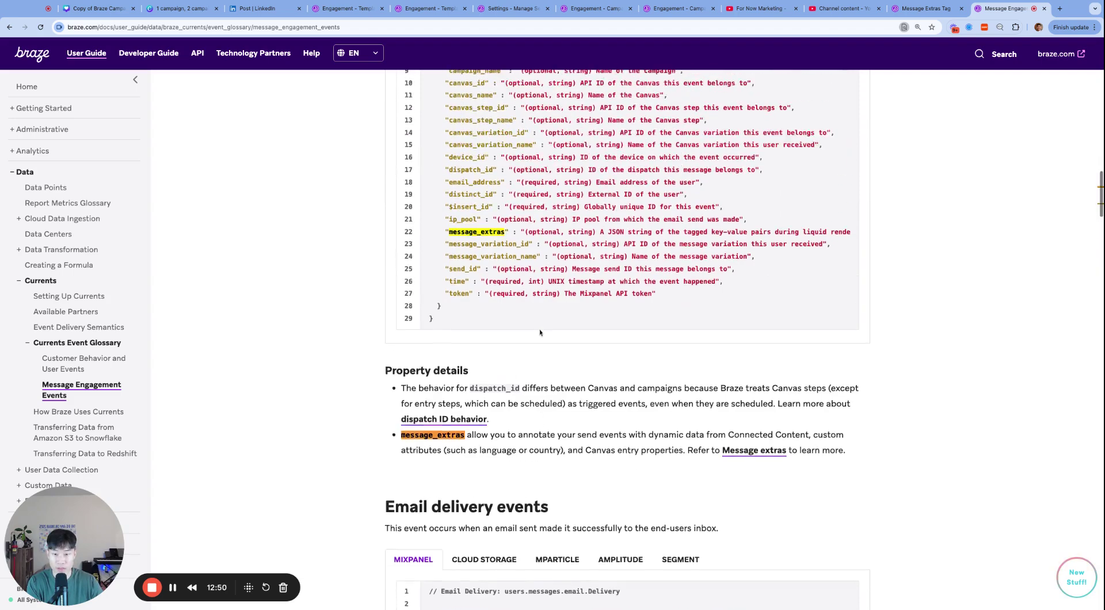
scroll(540, 332, down, 5)
scroll(506, 357, up, 3)
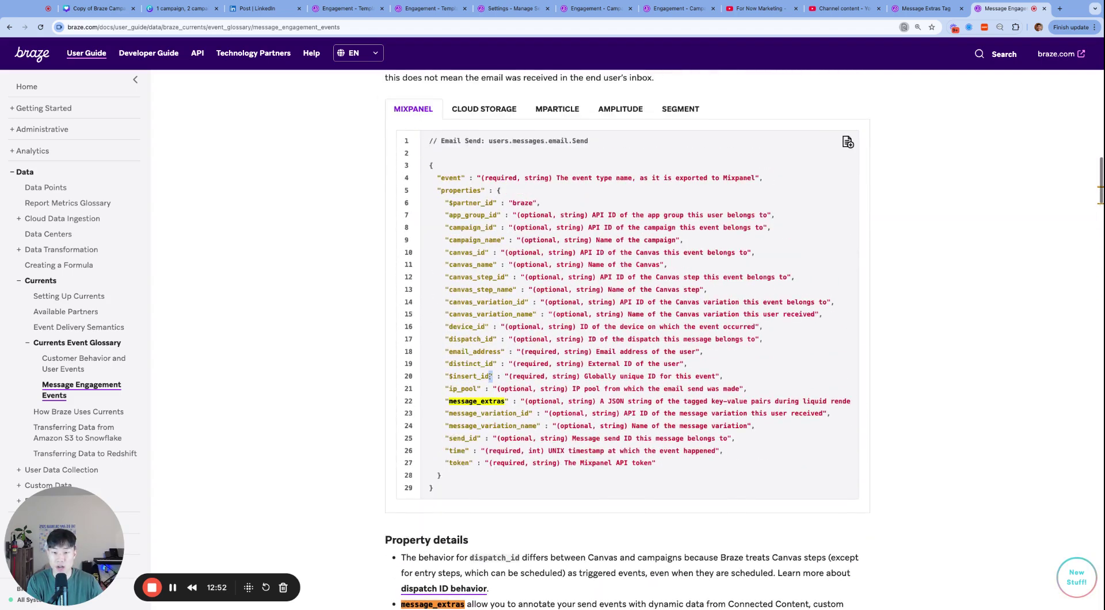
scroll(435, 240, up, 1)
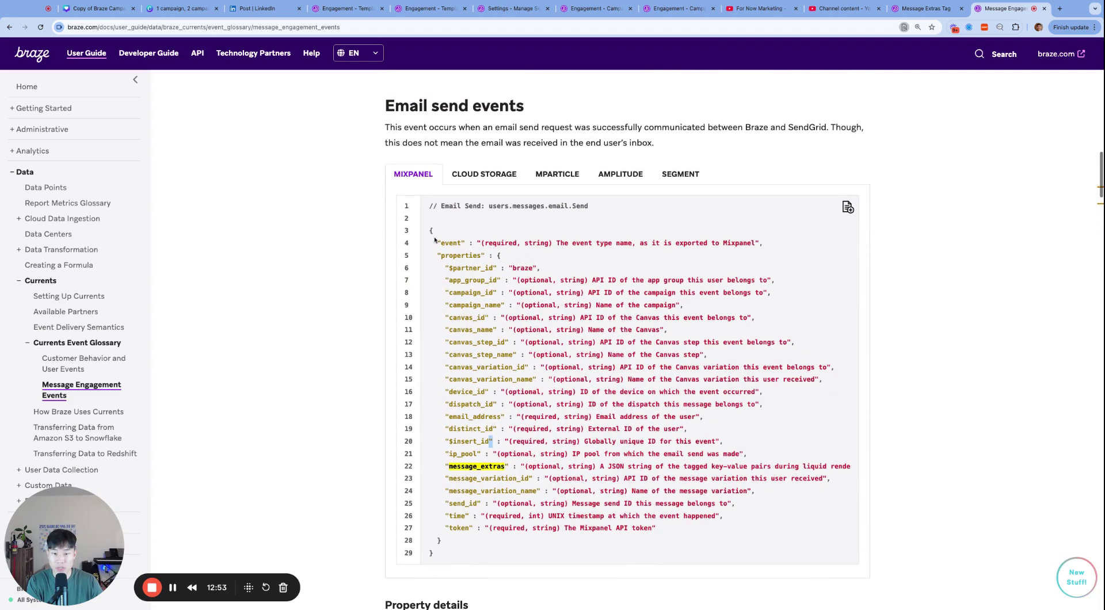
Read the full message_extras line in the Mixpanel schema for Email send events
double_click(468, 466)
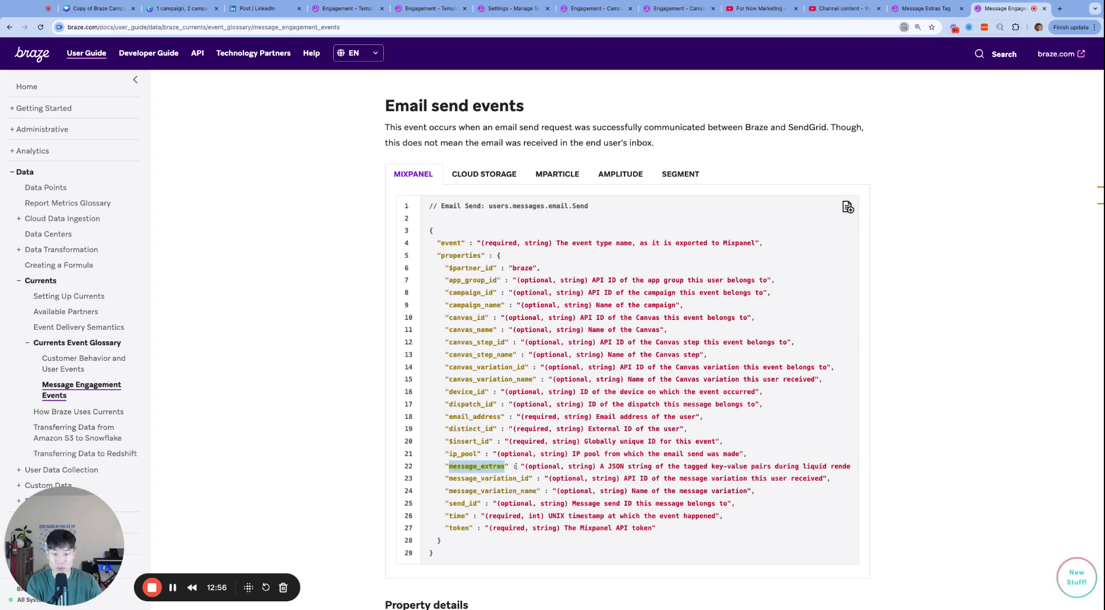
drag(441, 466, 827, 466)
scroll(442, 466, right, 3)
scroll(534, 465, left, 3)
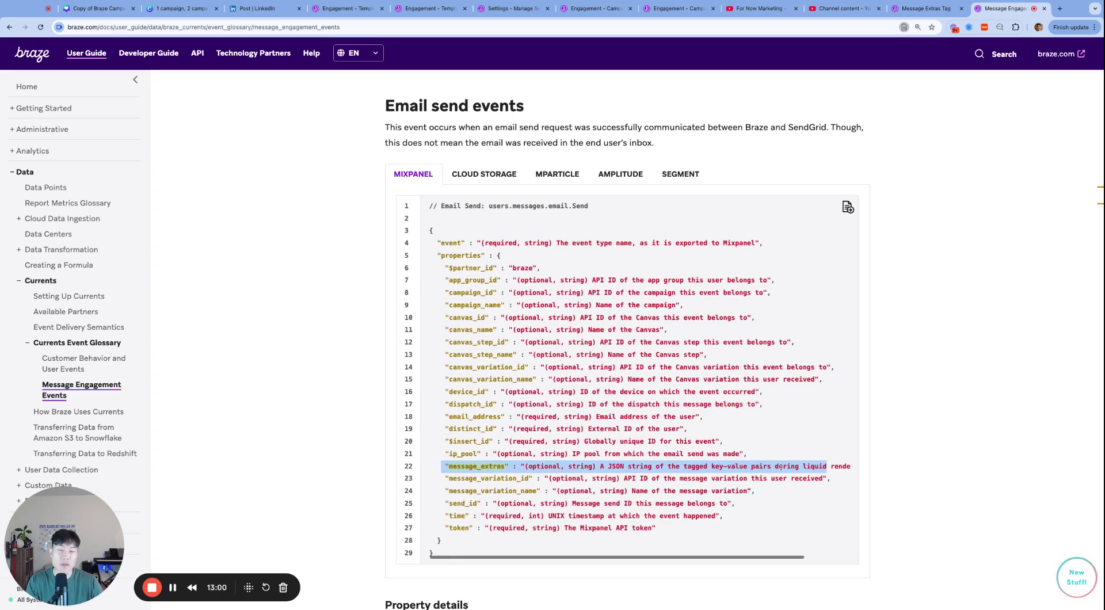
double_click(494, 467)
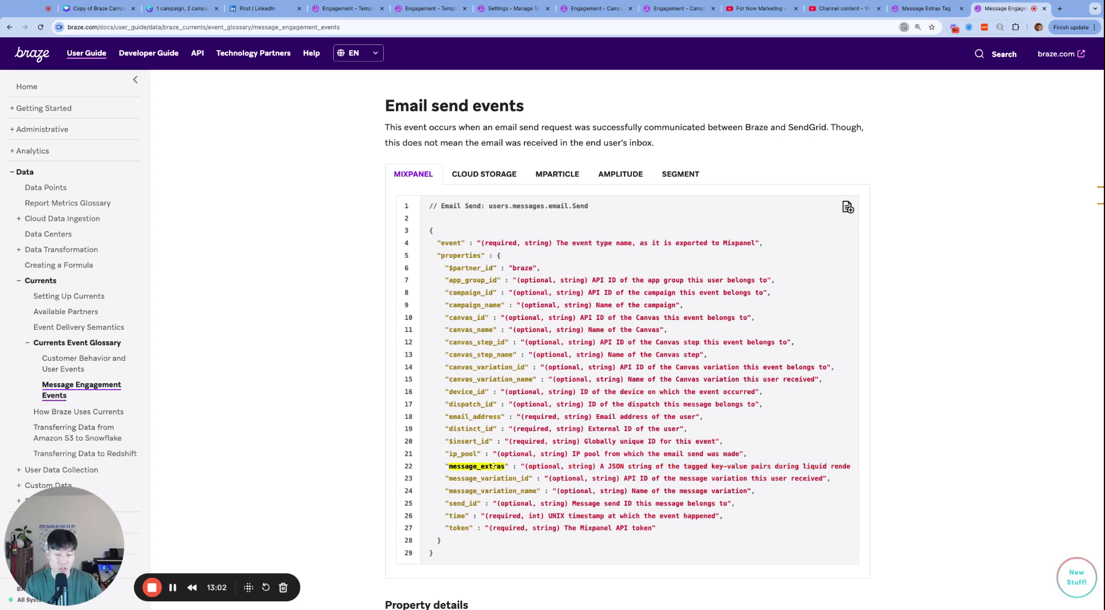
Revisit the Message Extras Tag article, and return to the gold-tier preview of the Welcome Email - All Tiers campaign
click(915, 9)
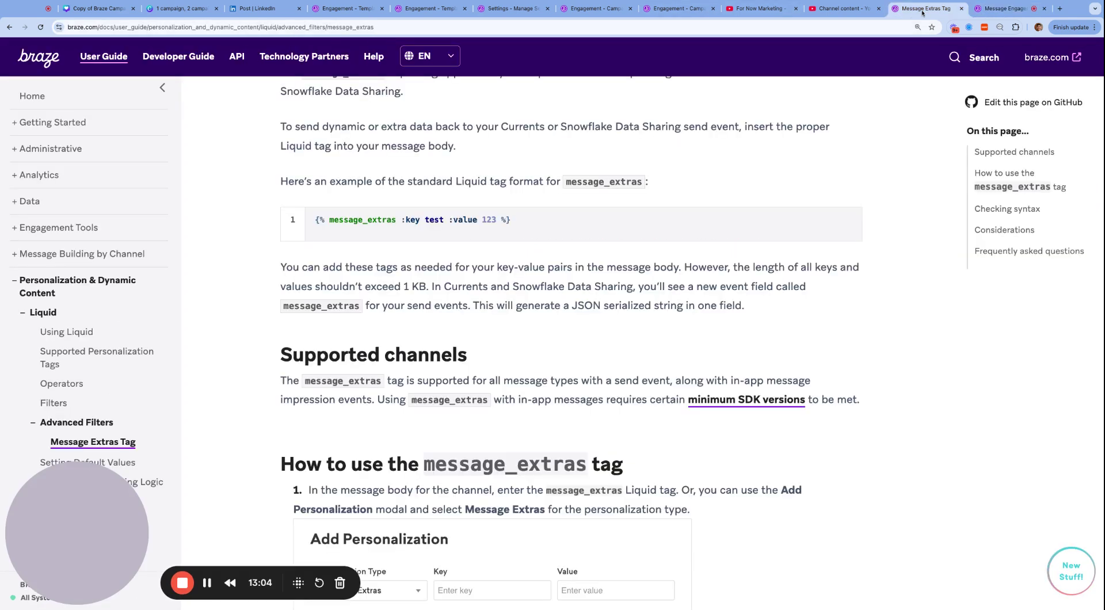
click(604, 9)
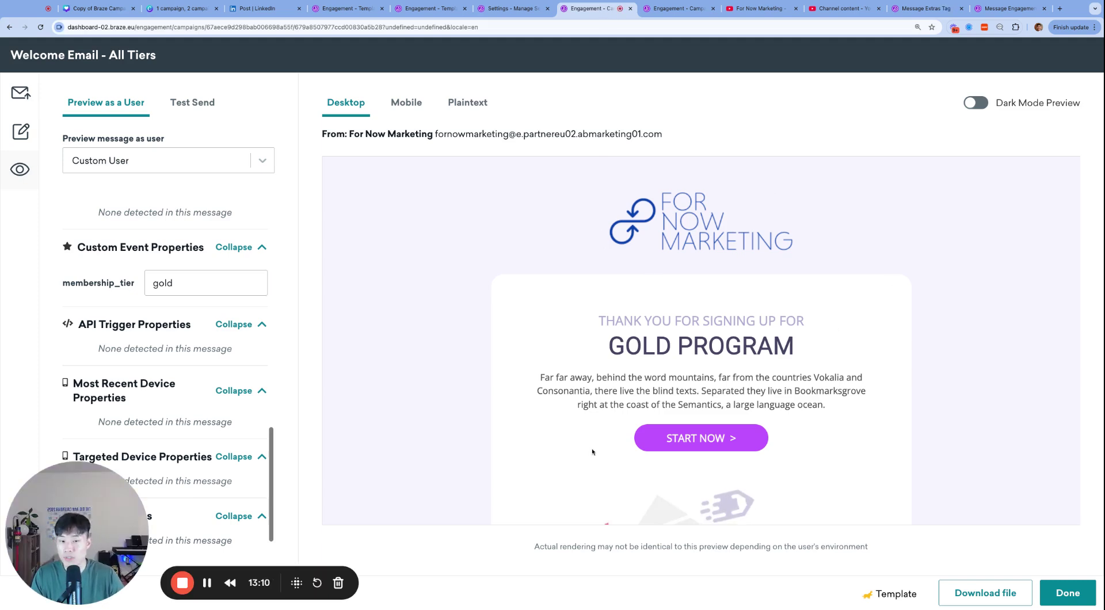
scroll(942, 341, down, 2)
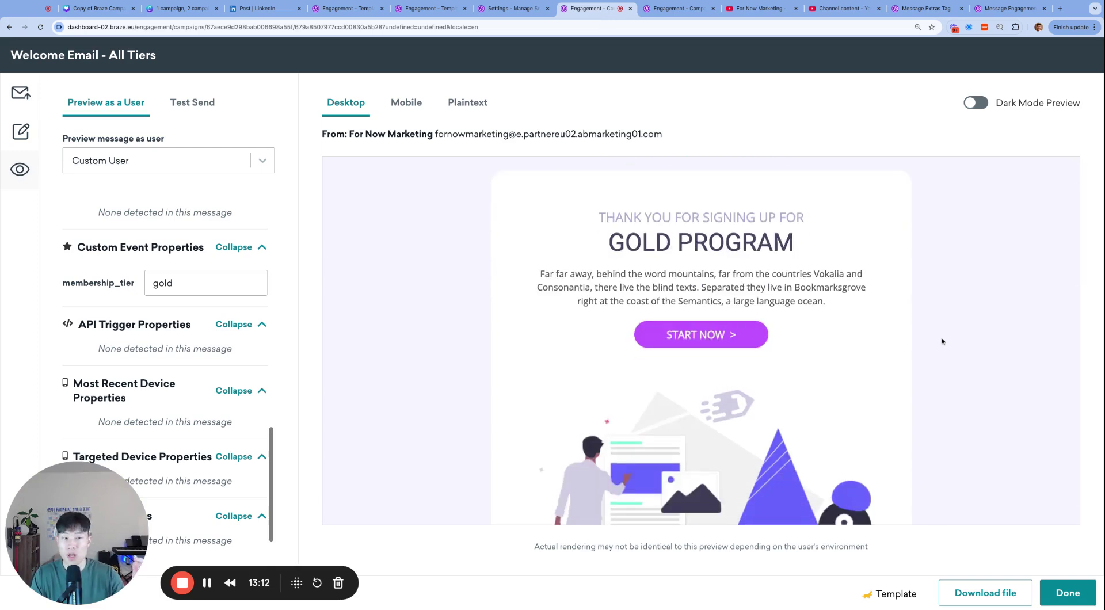
Review the gold-tier preview, and return to the email design to select the message_extras line above the logo
scroll(825, 339, down, 1)
scroll(826, 339, up, 2)
scroll(826, 338, up, 2)
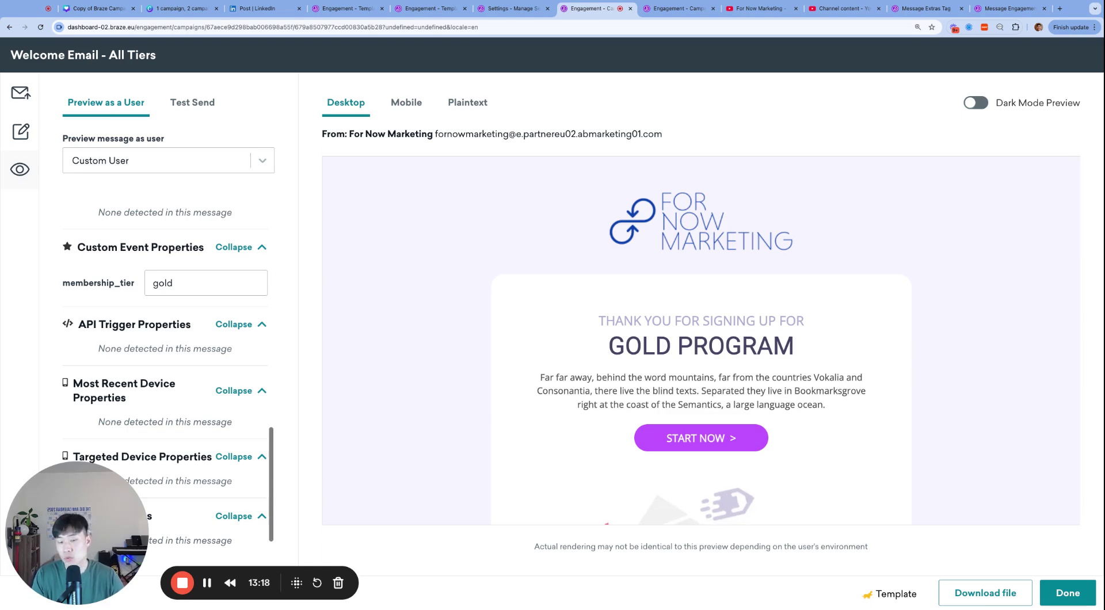
click(21, 131)
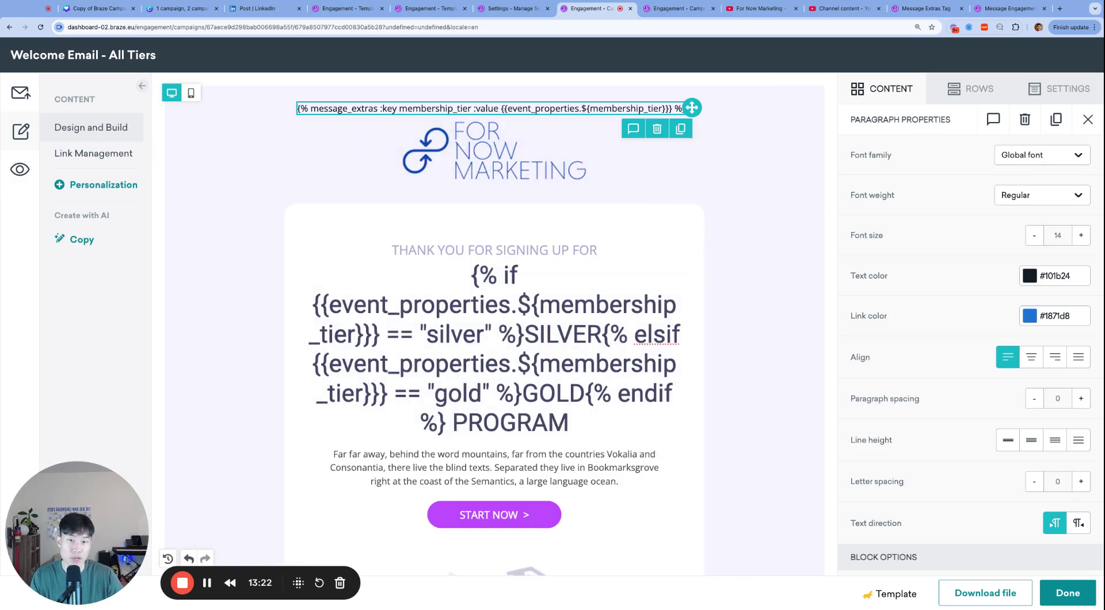
triple_click(490, 108)
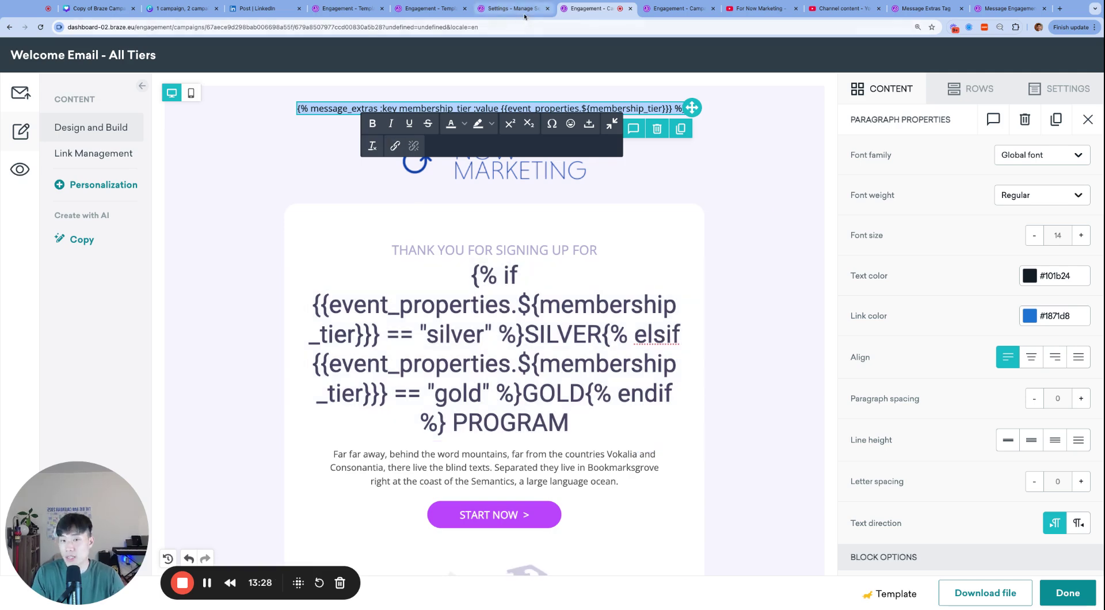
Check the membership_tier property of the Membership Started event, and return to the Welcome Email - All Tiers design
click(524, 14)
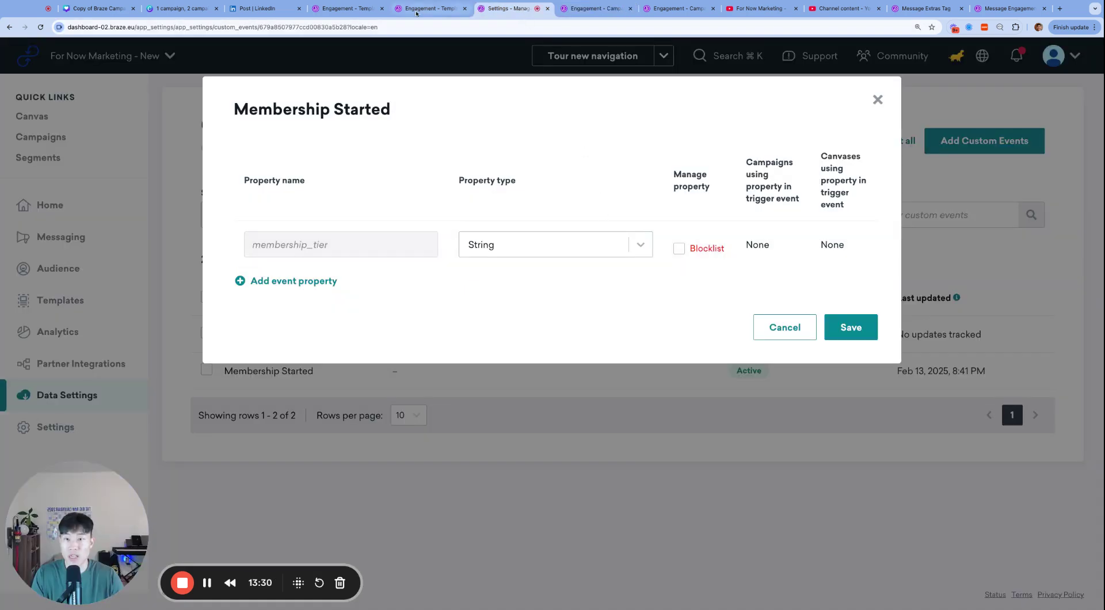
click(437, 13)
click(596, 9)
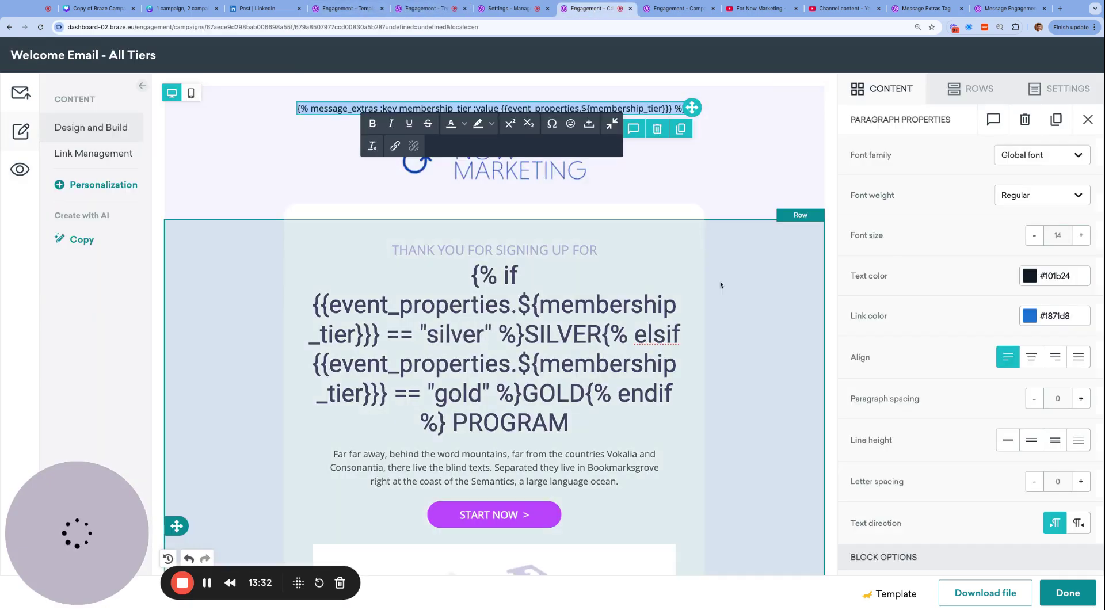
Finish editing the email design and save the Welcome Email - All Tiers campaign as a draft
click(781, 390)
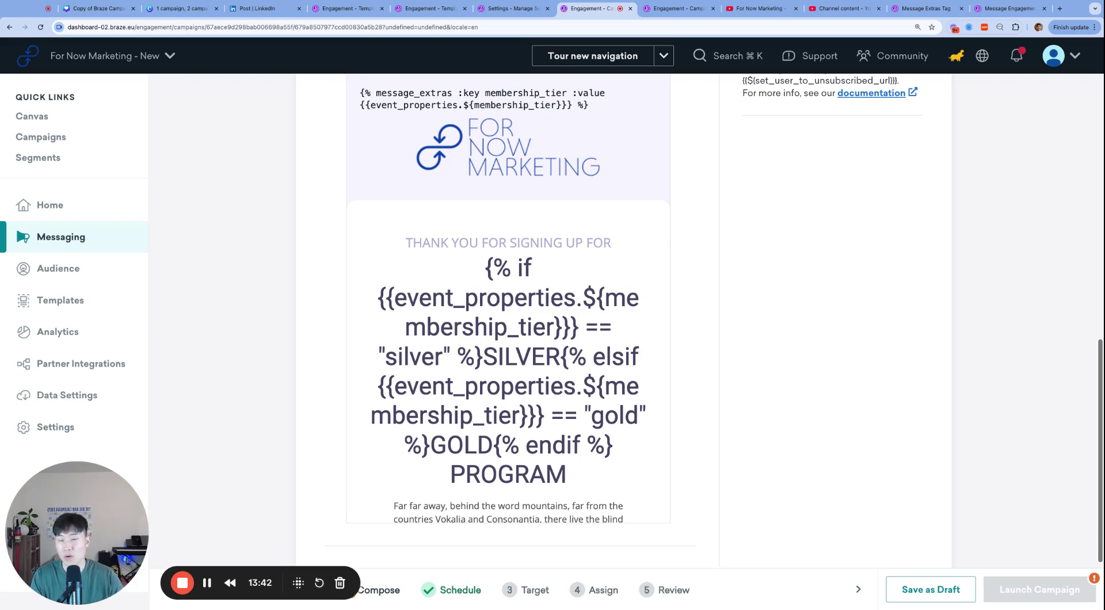
scroll(633, 322, up, 10)
click(949, 595)
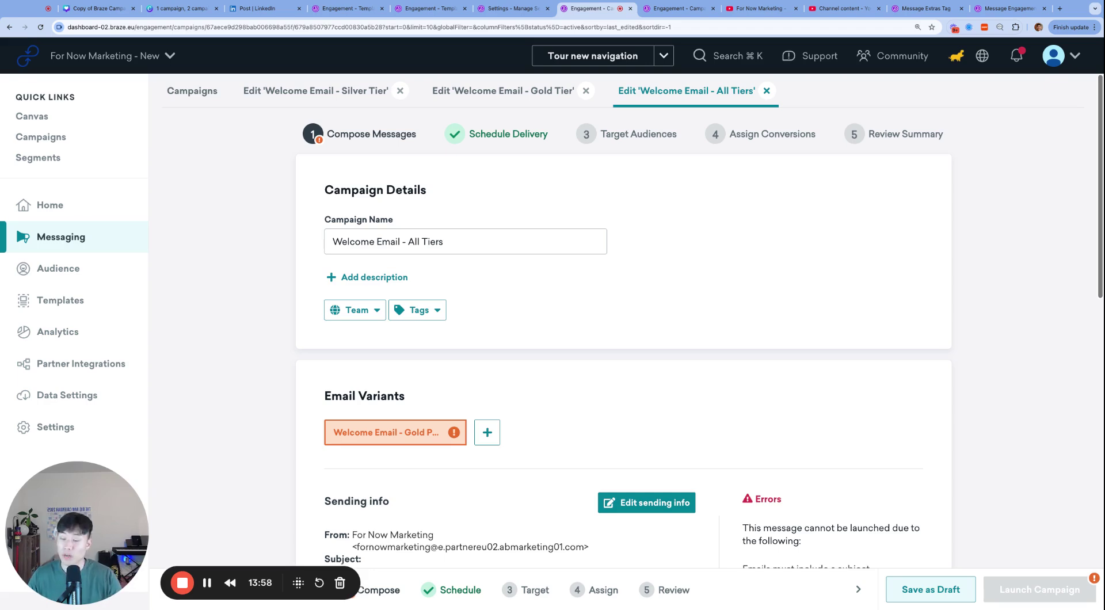
Open the Canvas overview in a new browser tab and start a new canvas from scratch
mouse_move(137, 291)
mouse_move(80, 236)
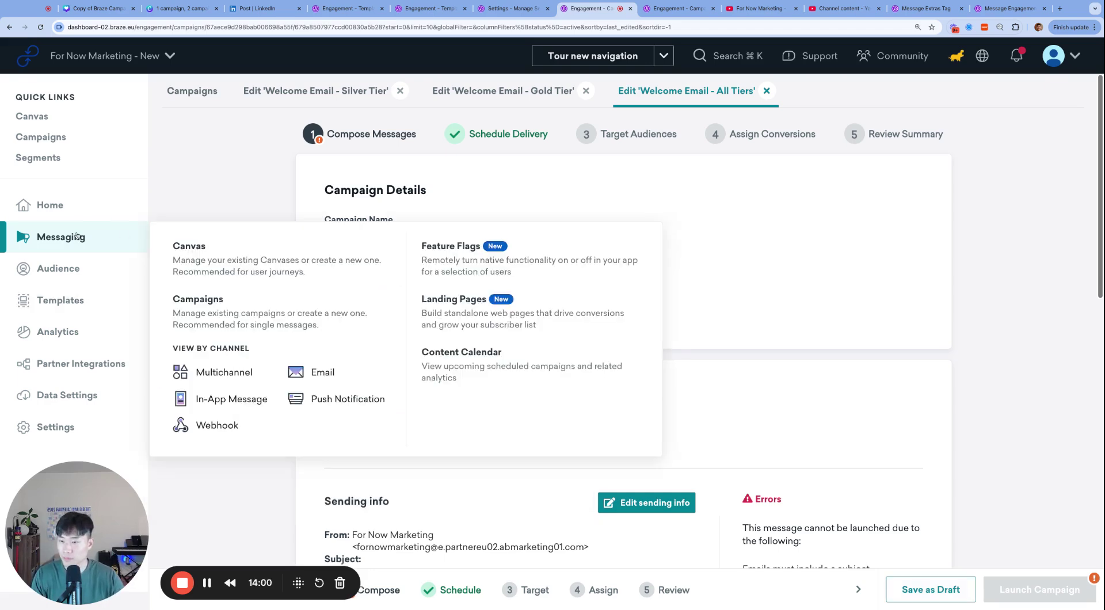
super+click(190, 247)
click(633, 9)
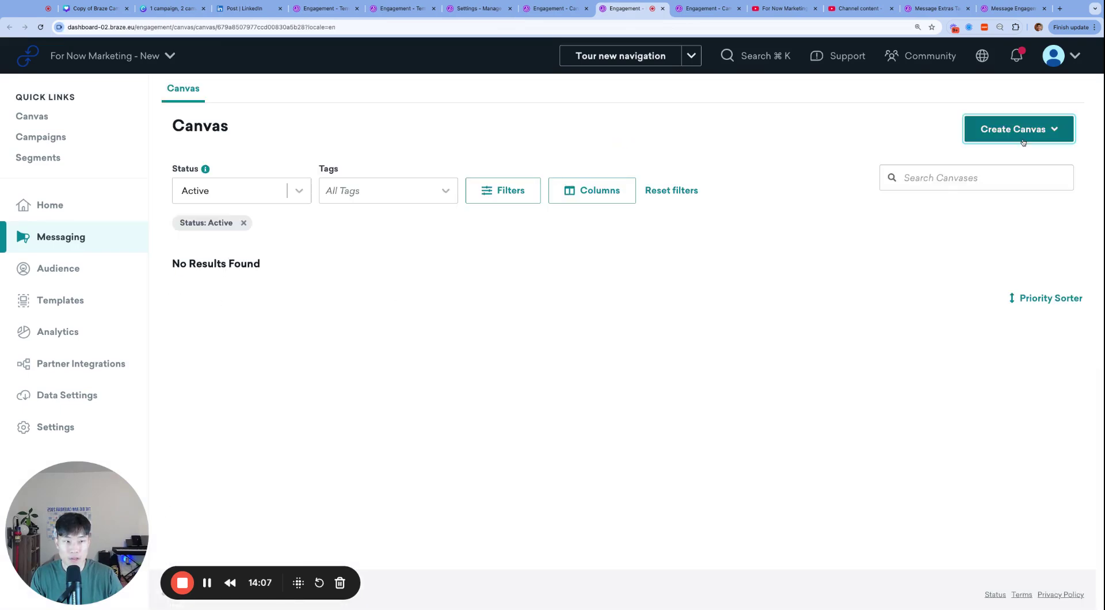
click(1007, 129)
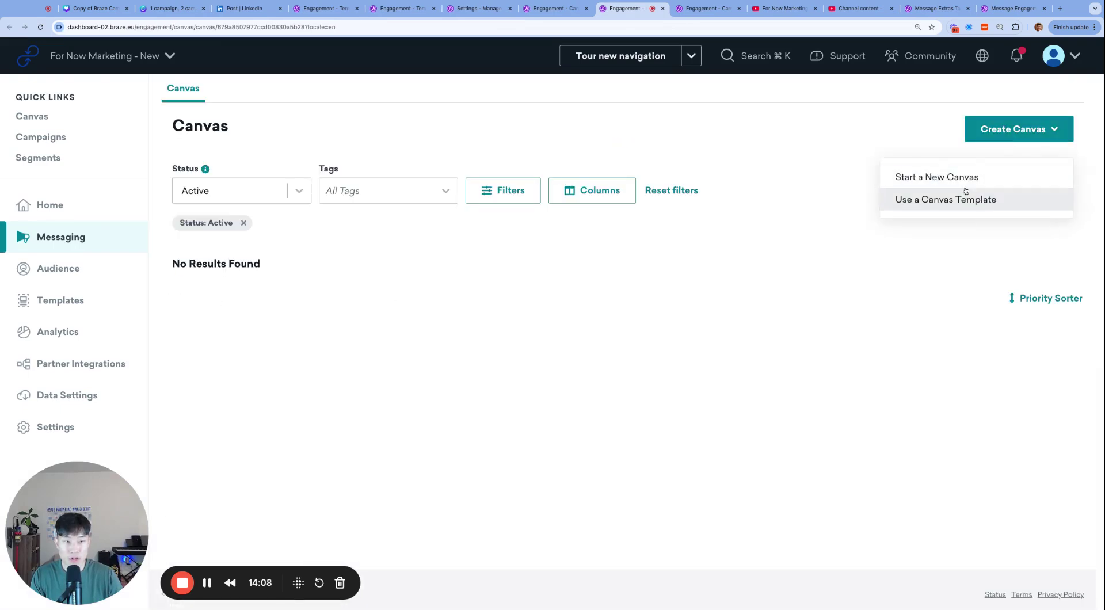
click(964, 186)
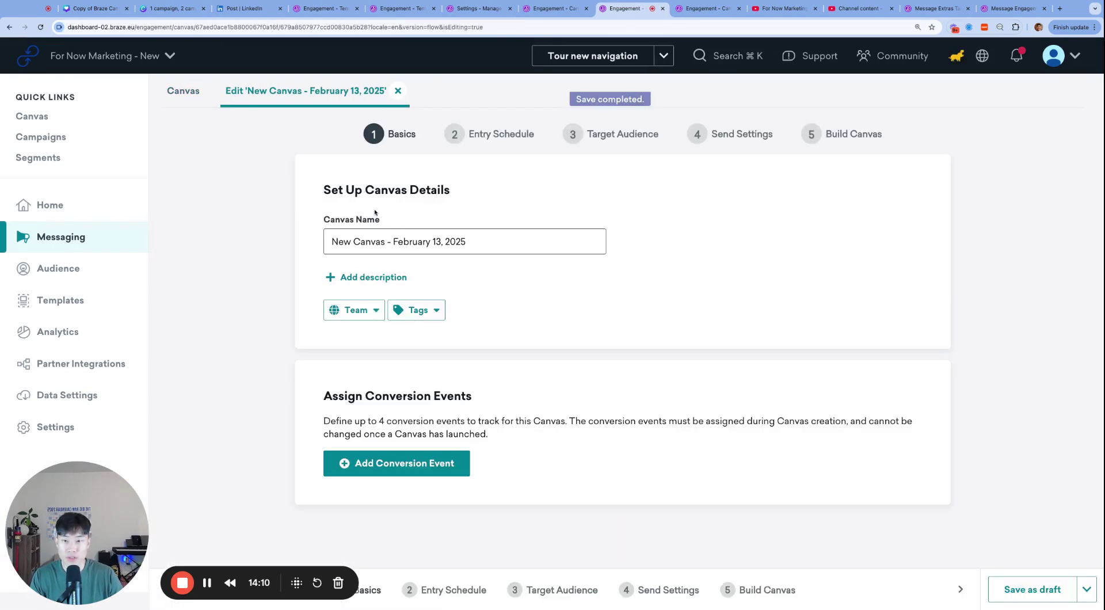
Name the canvas "Welcome Email - All Tiers"
click(366, 241)
key(super+a)
text(Welcome Email - All Tiers)
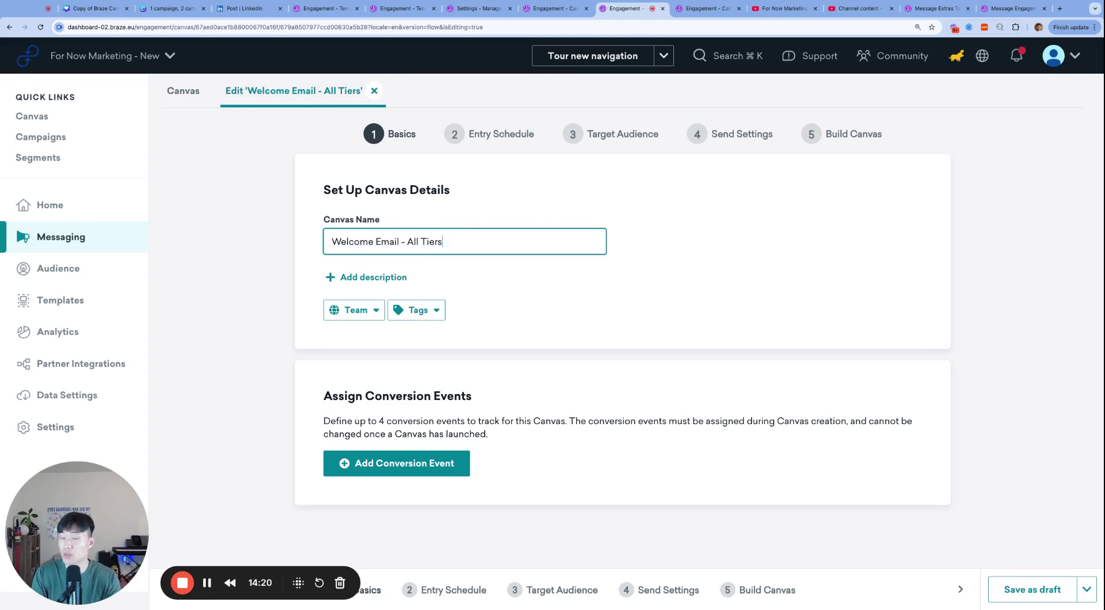
Set the canvas entry schedule to Action-Based, triggered when users perform the custom event Membership Started
click(491, 134)
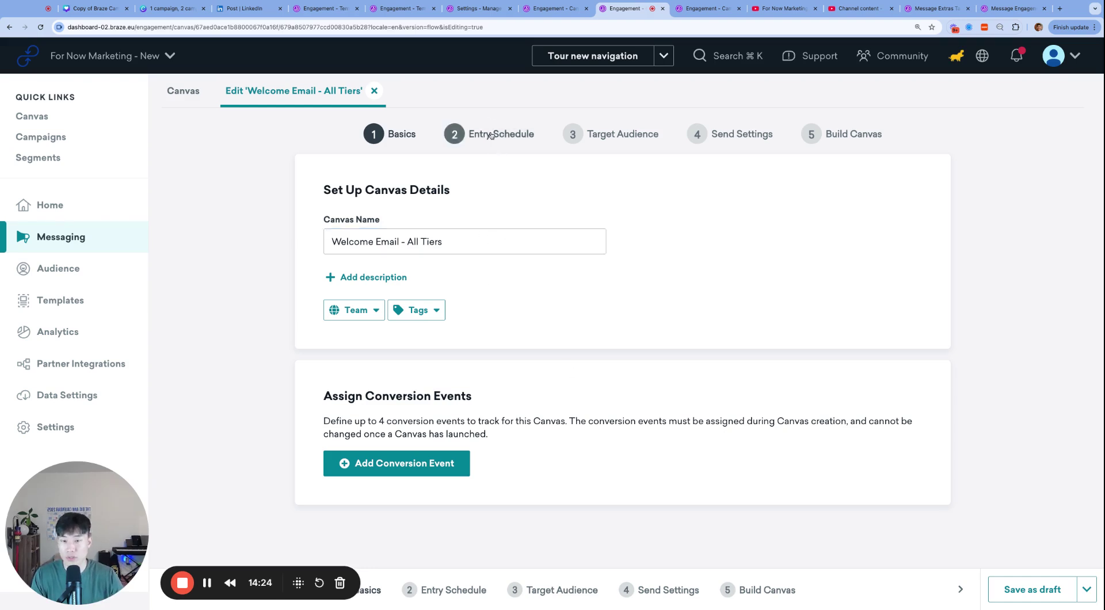
scroll(569, 346, down, 1)
click(541, 293)
scroll(527, 374, down, 3)
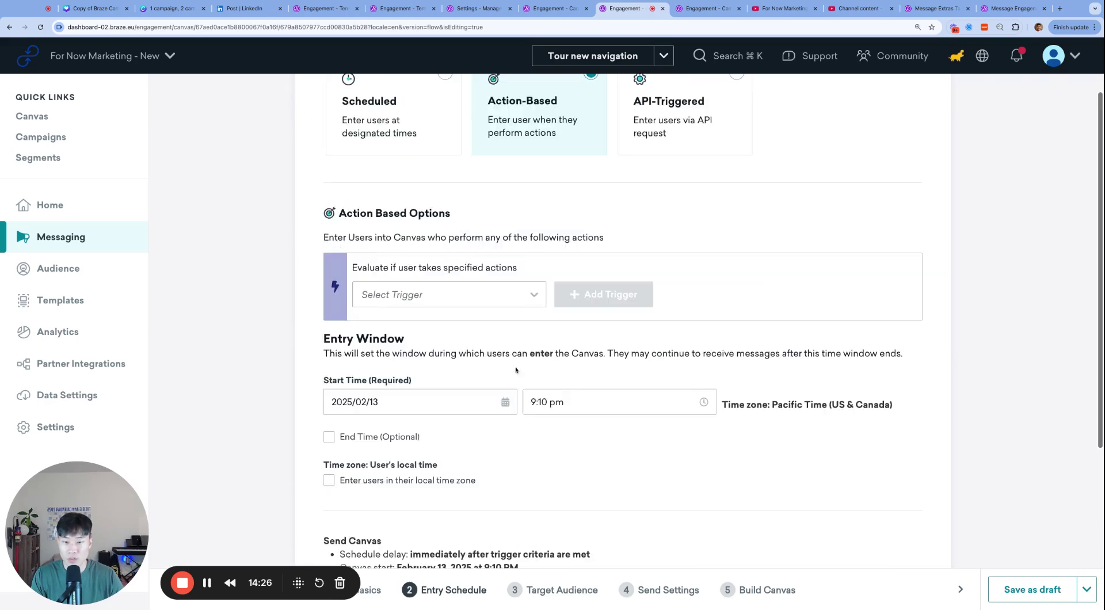
click(464, 297)
click(510, 390)
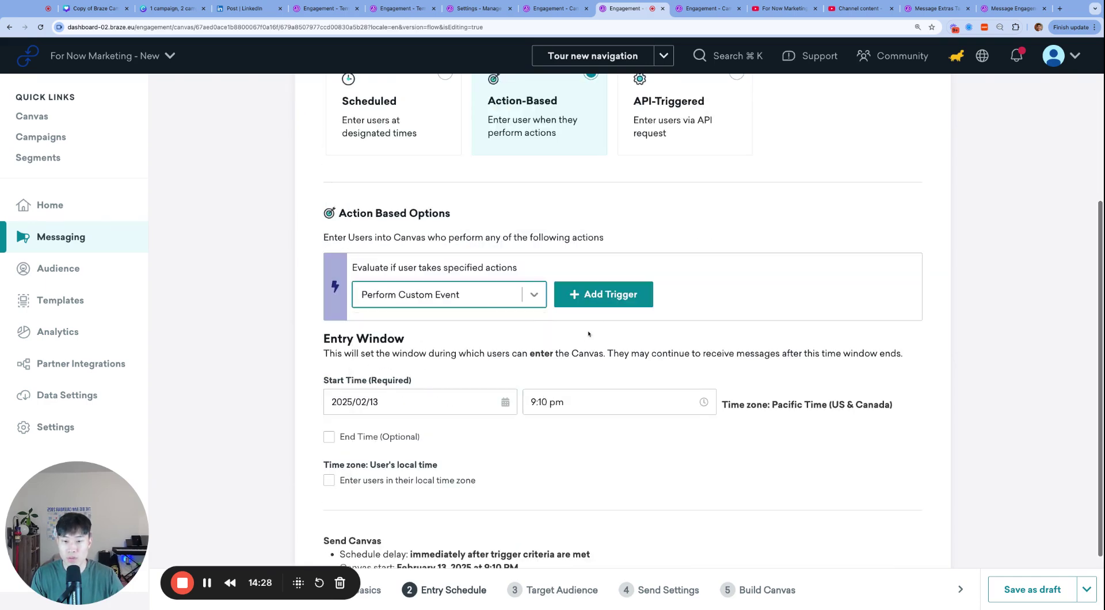
click(609, 298)
click(541, 282)
click(518, 353)
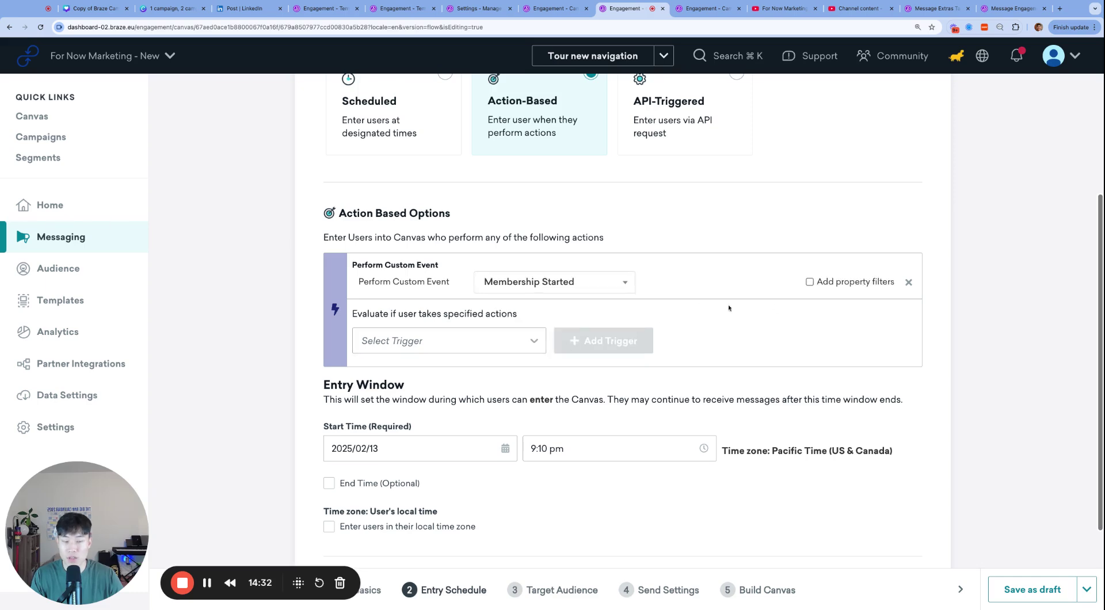
Go to the Build Canvas stage and collapse the canvas summary above the flow
scroll(796, 292, up, 3)
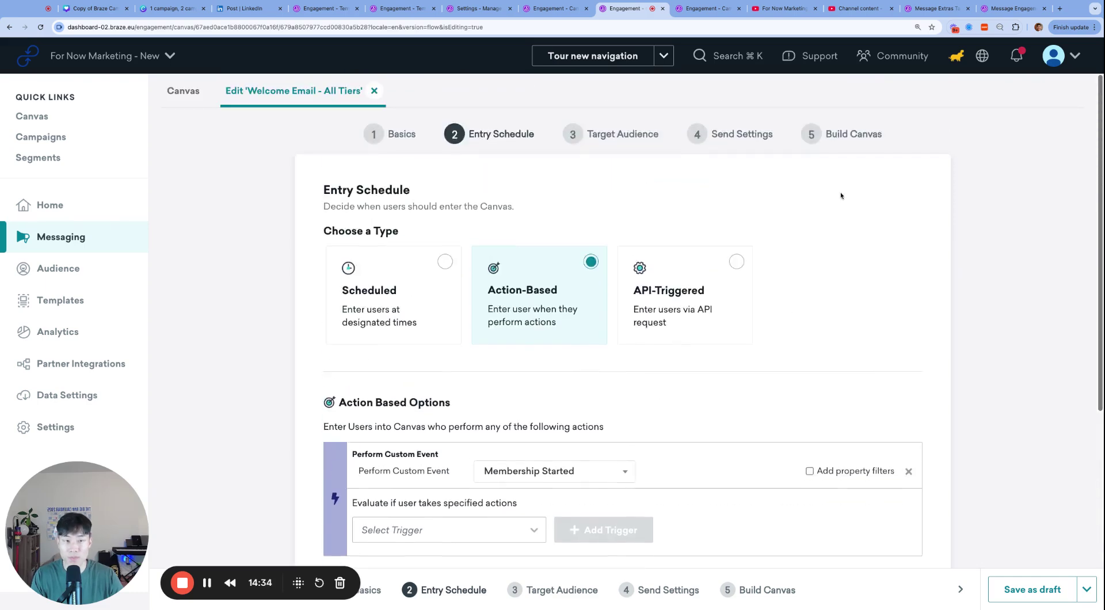
click(855, 131)
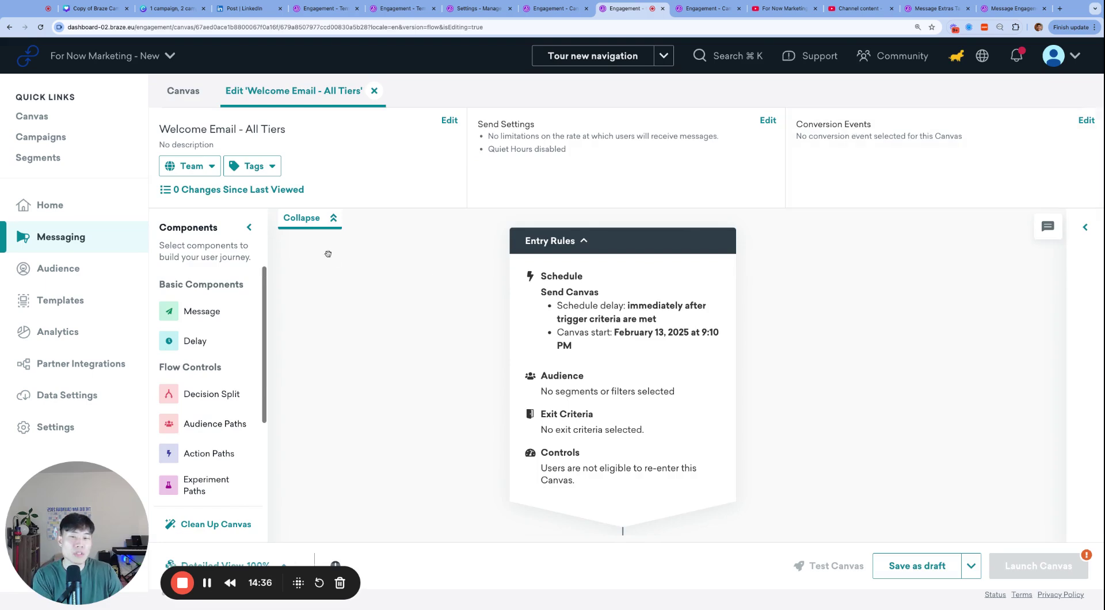
click(311, 218)
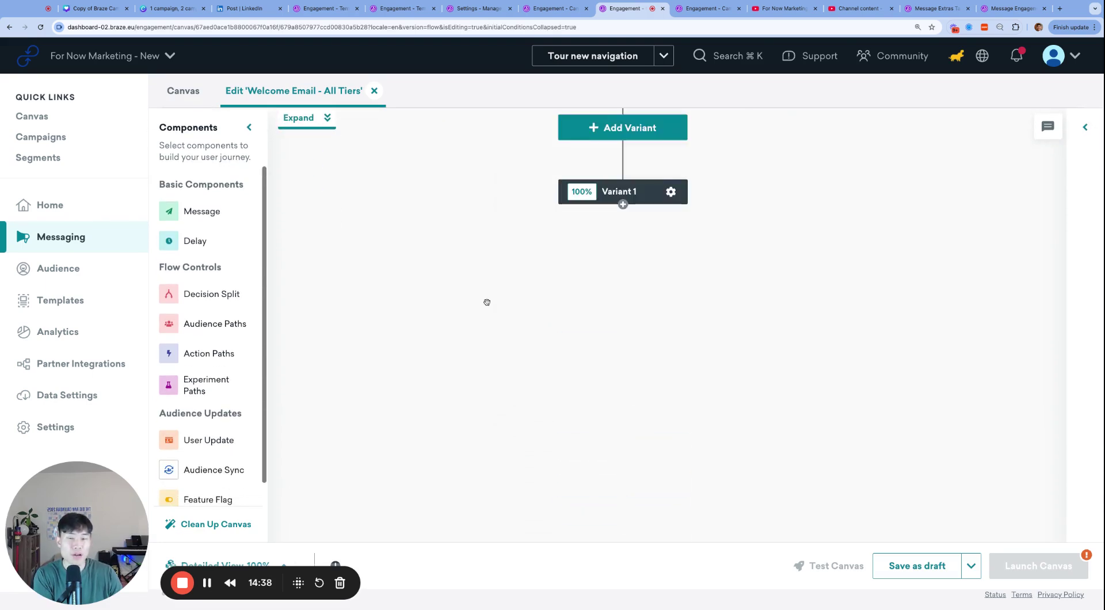
Add an Audience Paths step below Variant 1 and connect the variant to it
scroll(229, 371, down, 1)
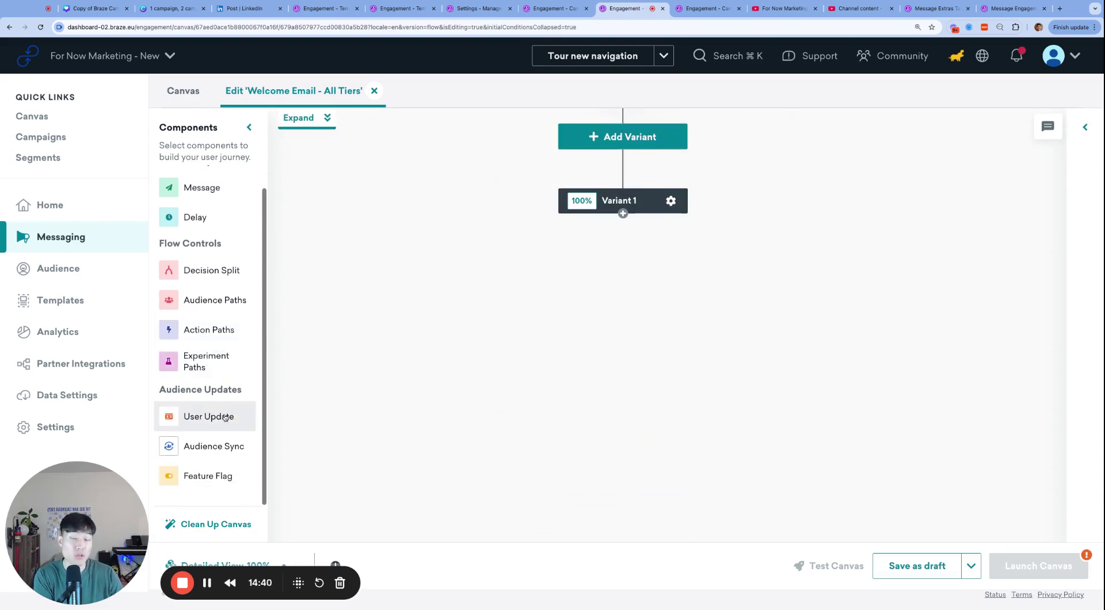
scroll(456, 392, up, 2)
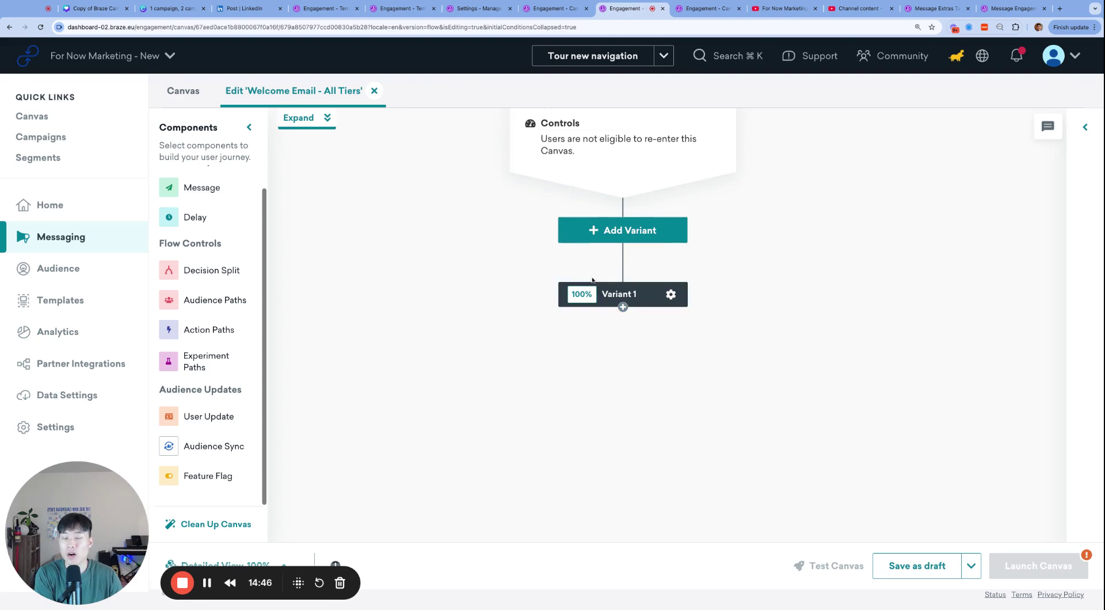
scroll(599, 288, down, 2)
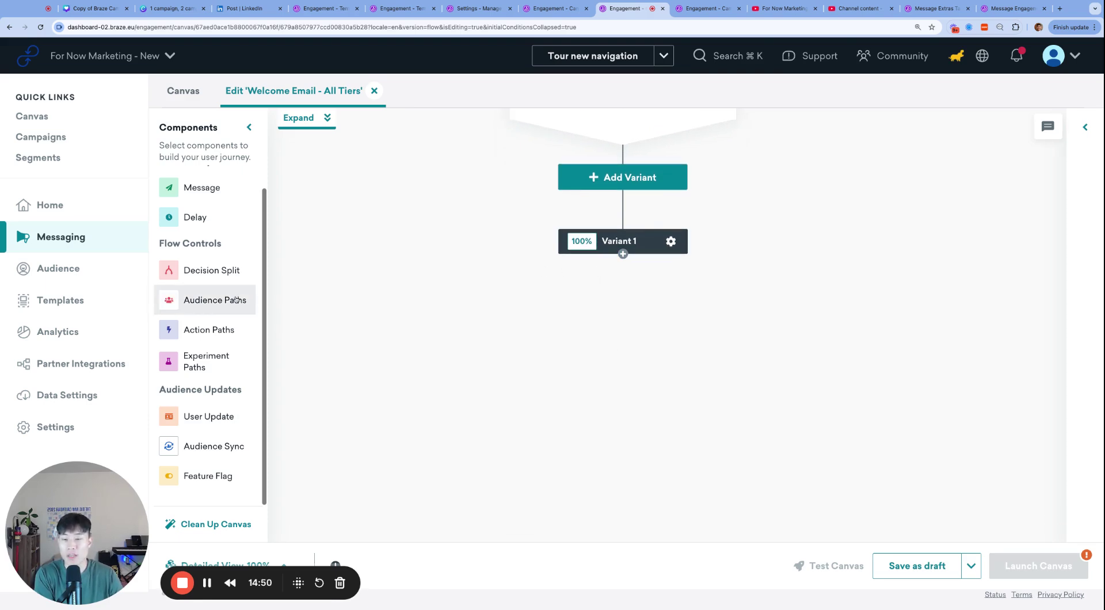
drag(215, 300, 637, 323)
scroll(637, 322, up, 2)
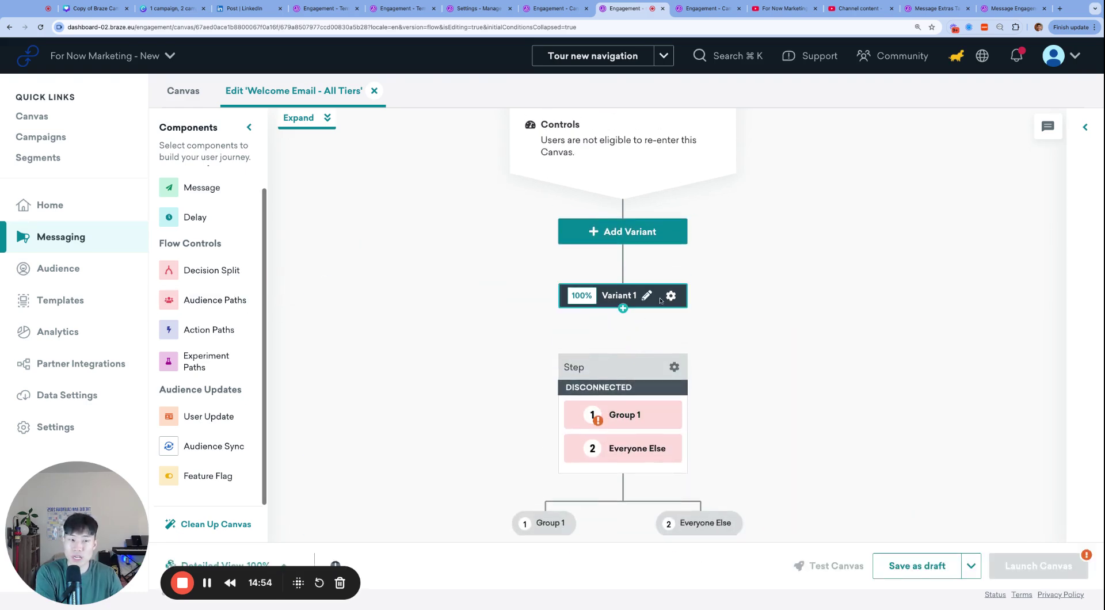
scroll(660, 300, down, 3)
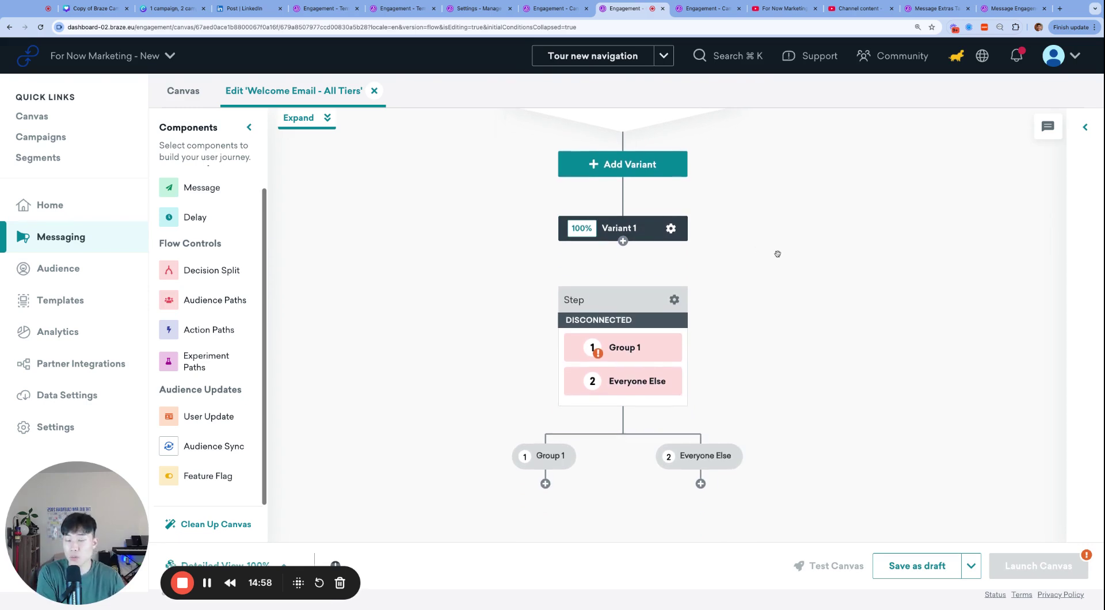
scroll(723, 305, down, 2)
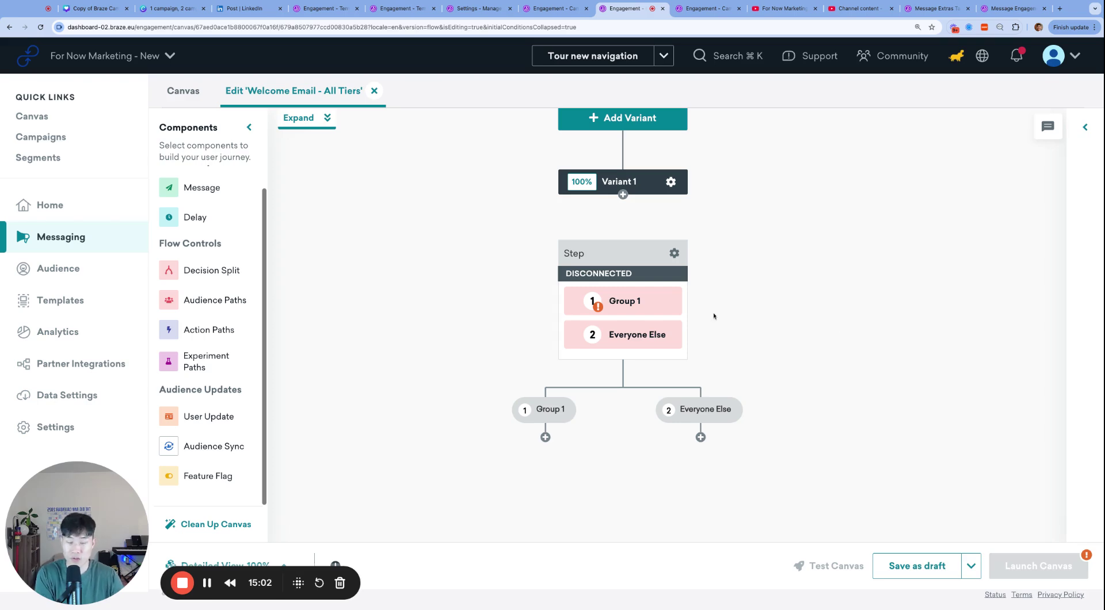
drag(623, 195, 623, 239)
Rename the first audience group as Silver and add a new audience group before Everyone Else
click(624, 297)
triple_click(389, 153)
text(Silver)
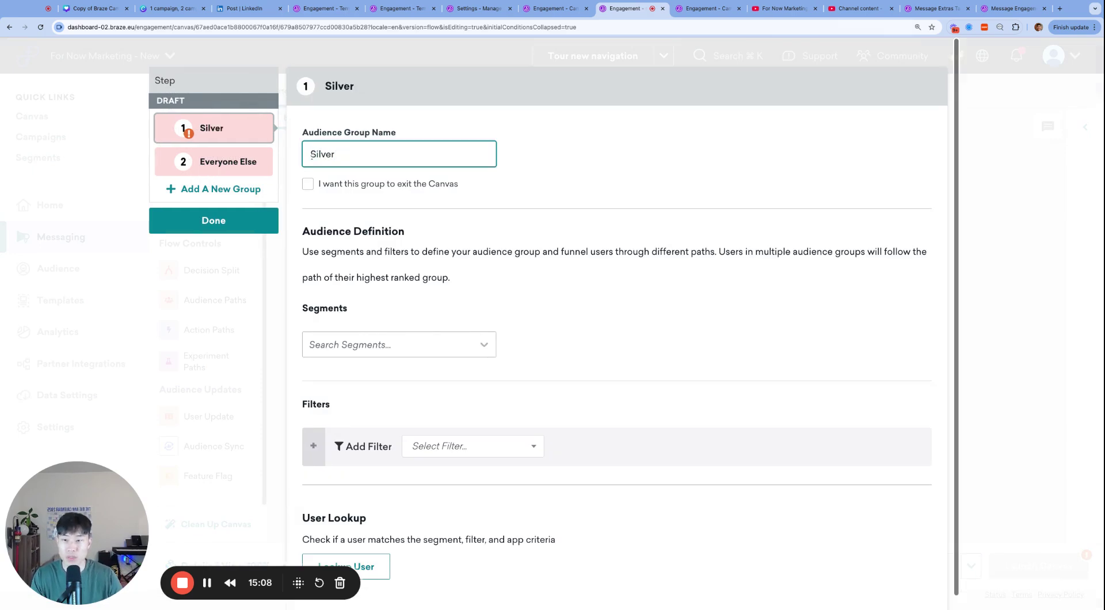
click(228, 165)
click(239, 190)
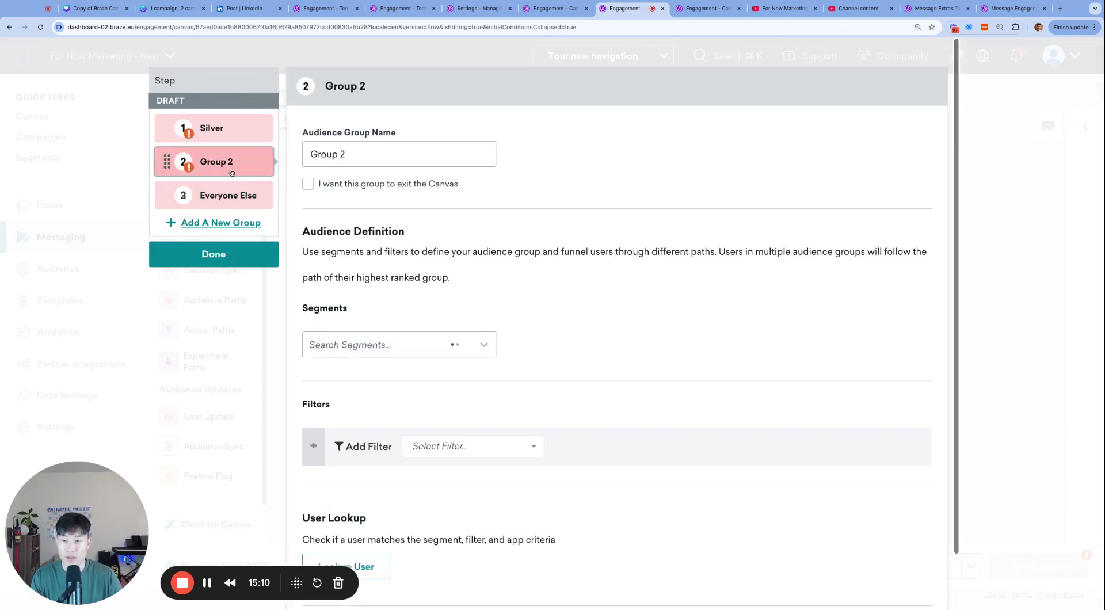
Name the second audience group "gold" in lowercase
triple_click(396, 158)
text(Gold)
triple_click(397, 159)
text(gold)
Rename the first audience group as lowercase "silver" and finish editing the Audience Paths step
click(213, 128)
triple_click(364, 159)
text(silver)
scroll(451, 255, down, 1)
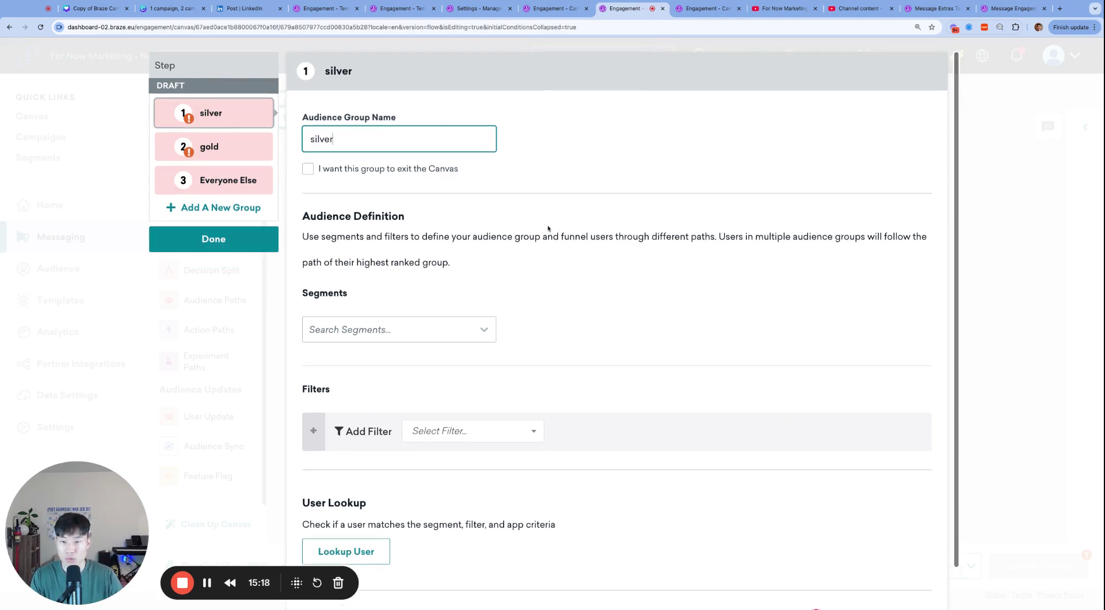
click(213, 239)
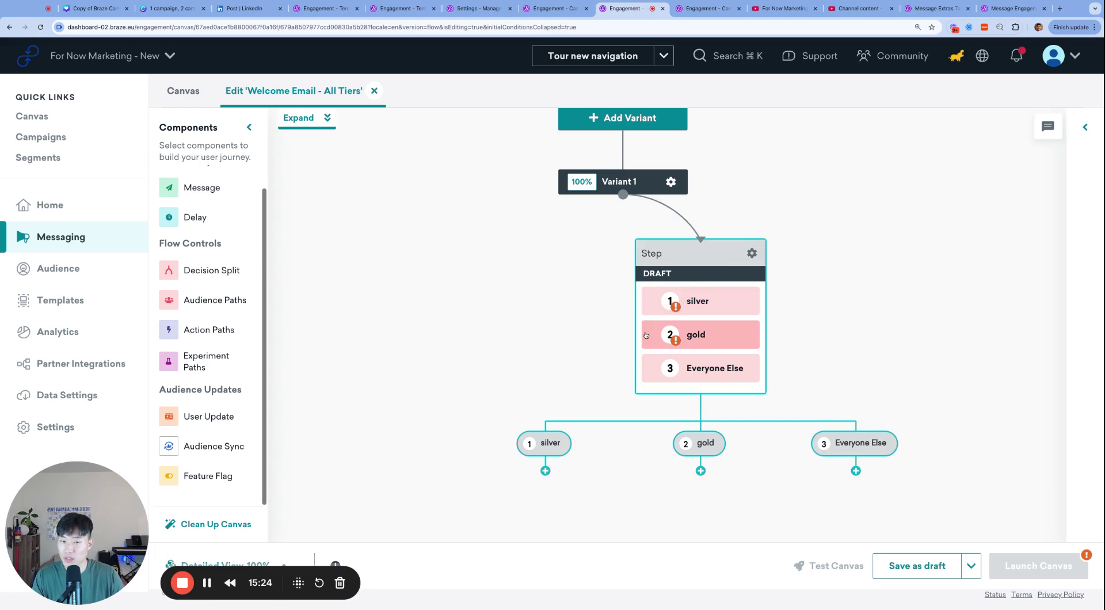
Insert a User Update step above the Audience Paths step and connect Variant 1 to it
scroll(691, 333, down, 1)
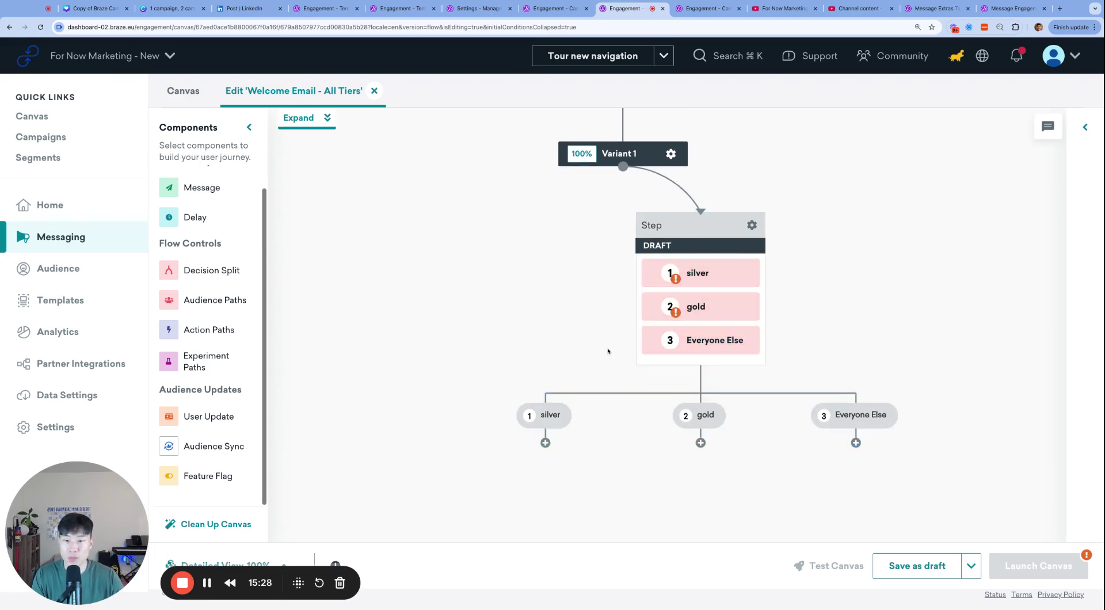
drag(230, 416, 662, 192)
click(674, 290)
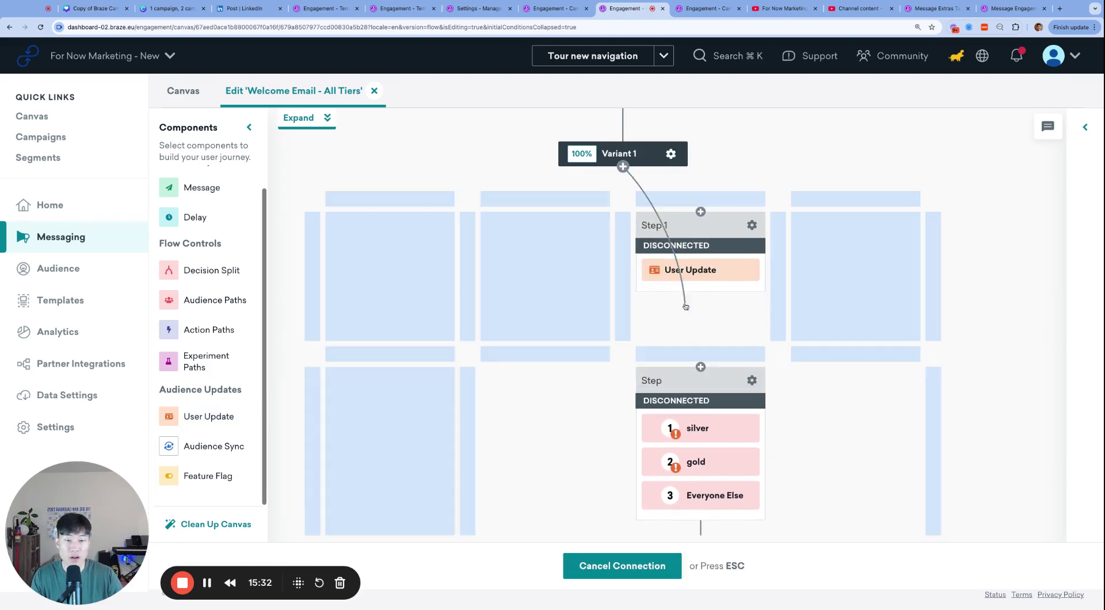
click(700, 212)
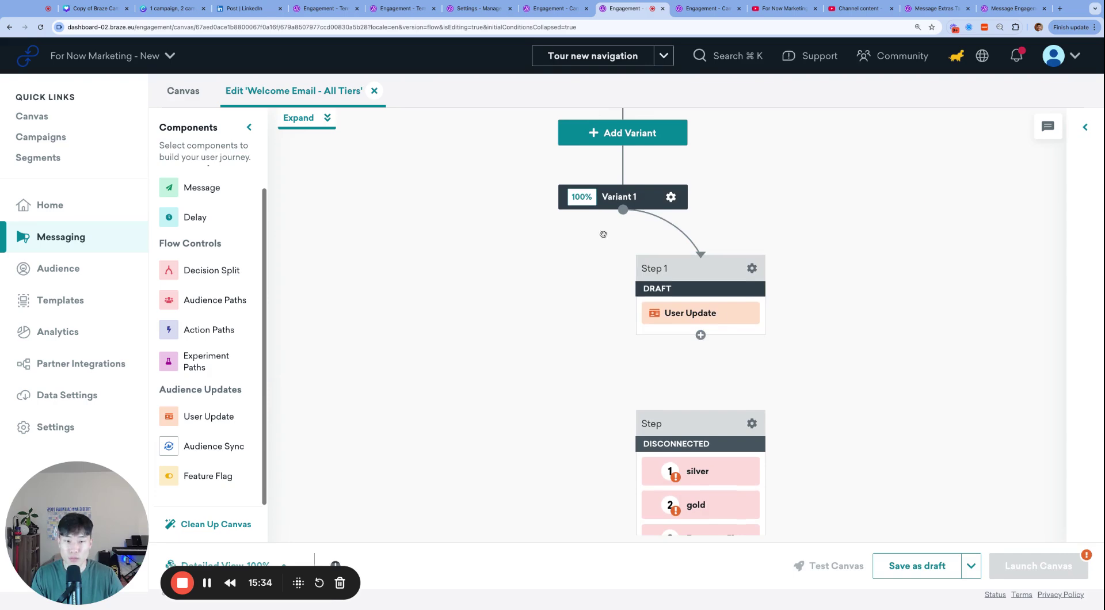
Examine the User Update step's attribute settings, and return to the flow's entry rules
click(729, 316)
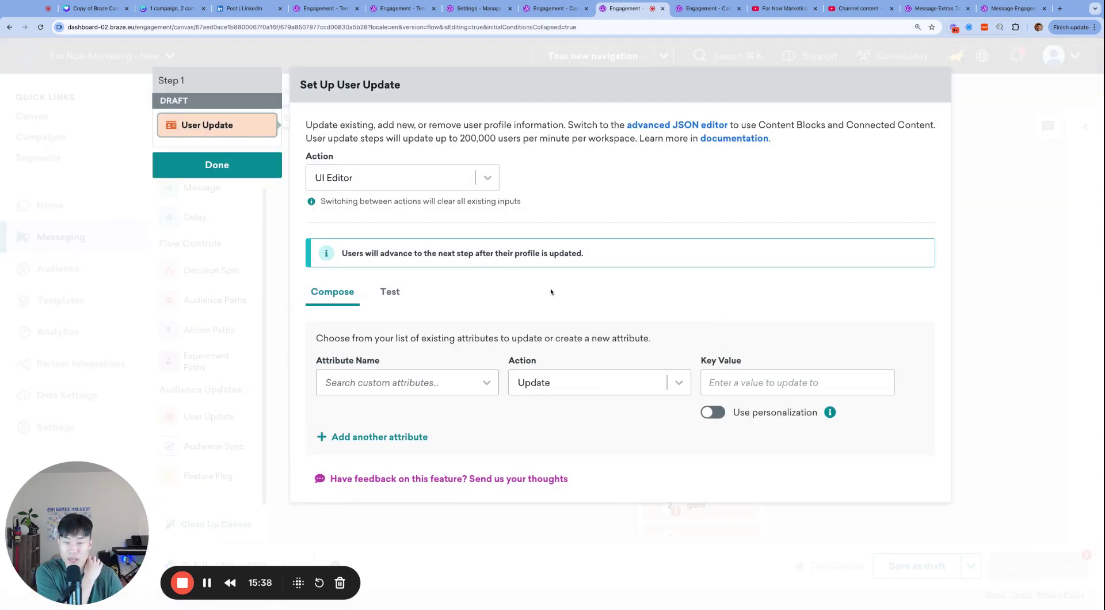
click(217, 165)
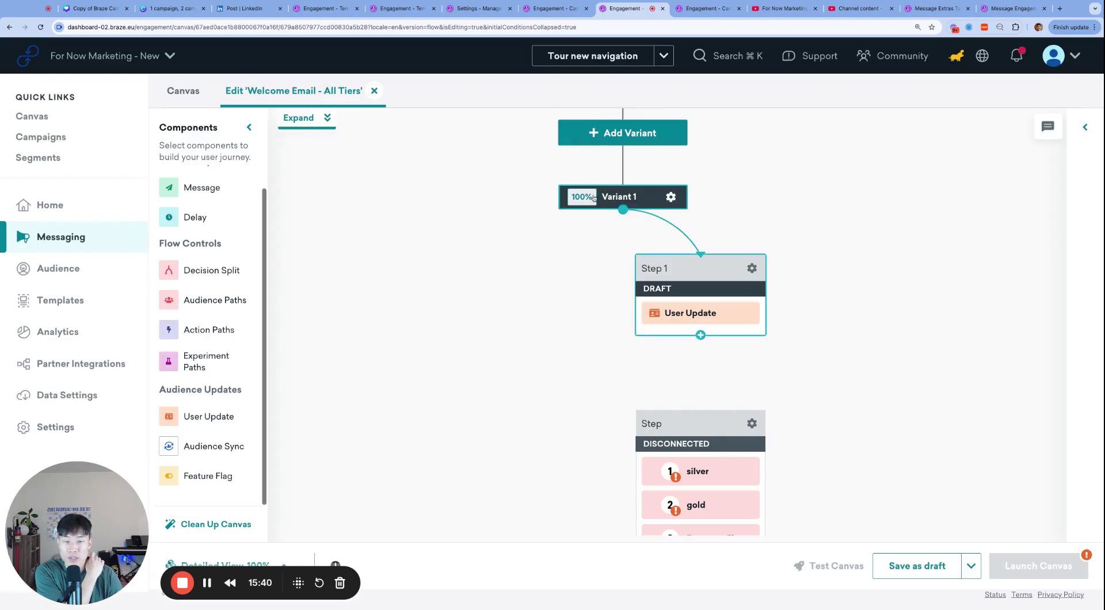
scroll(593, 196, up, 3)
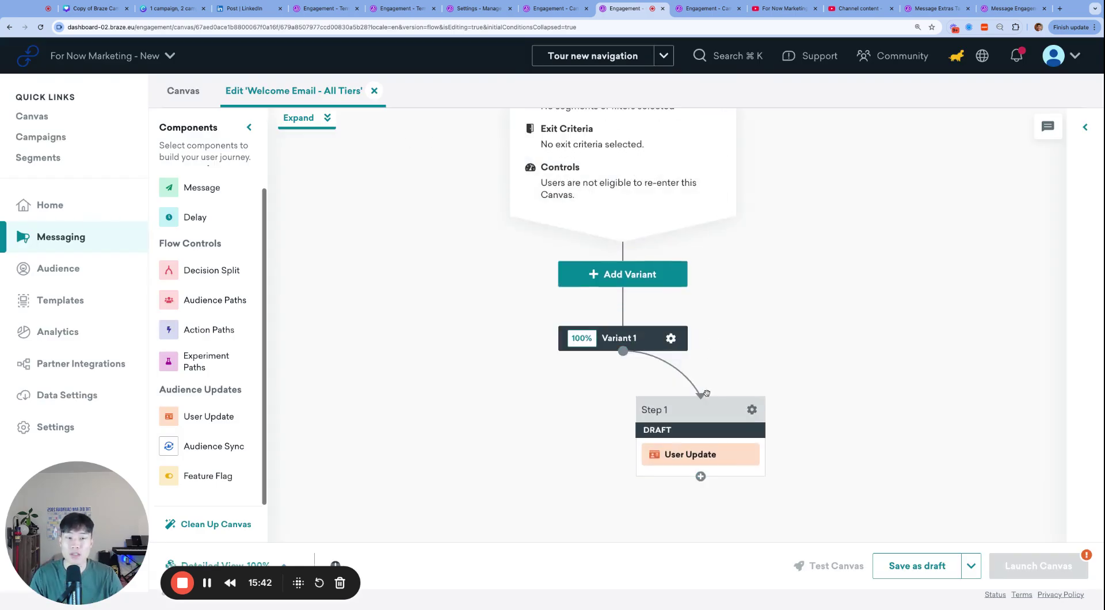
Check which custom attributes the User Update step offers, and close the step's settings
scroll(706, 393, down, 3)
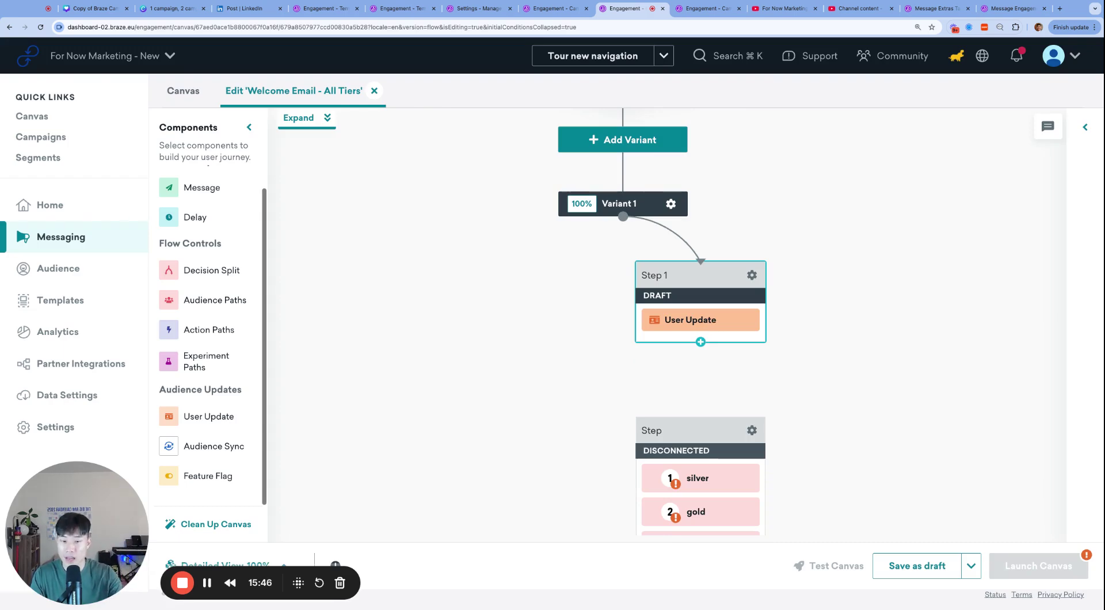
click(700, 320)
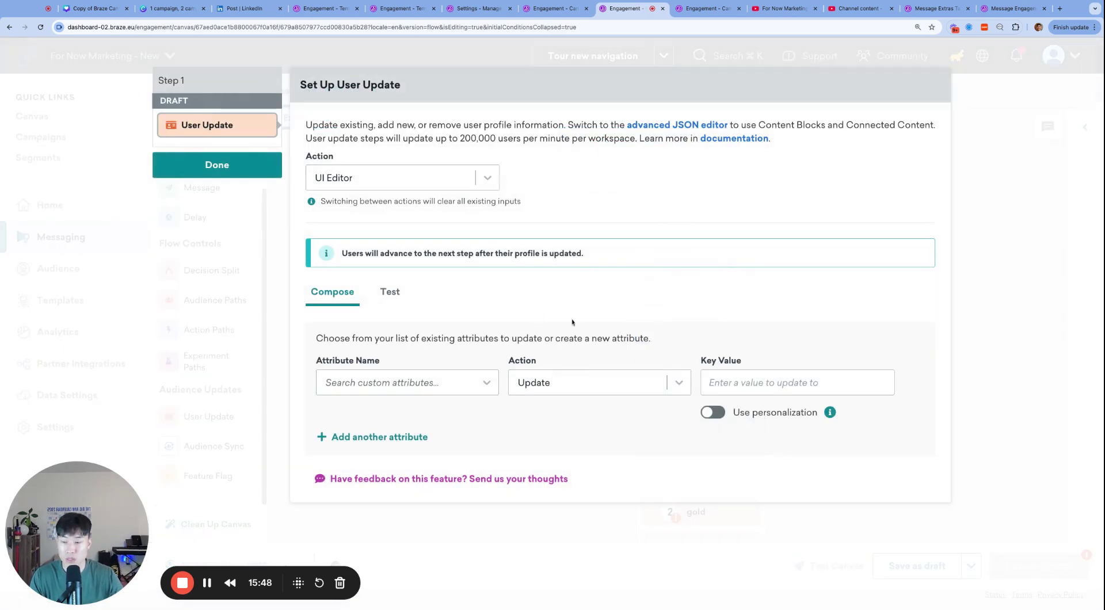
click(441, 382)
click(536, 331)
click(435, 382)
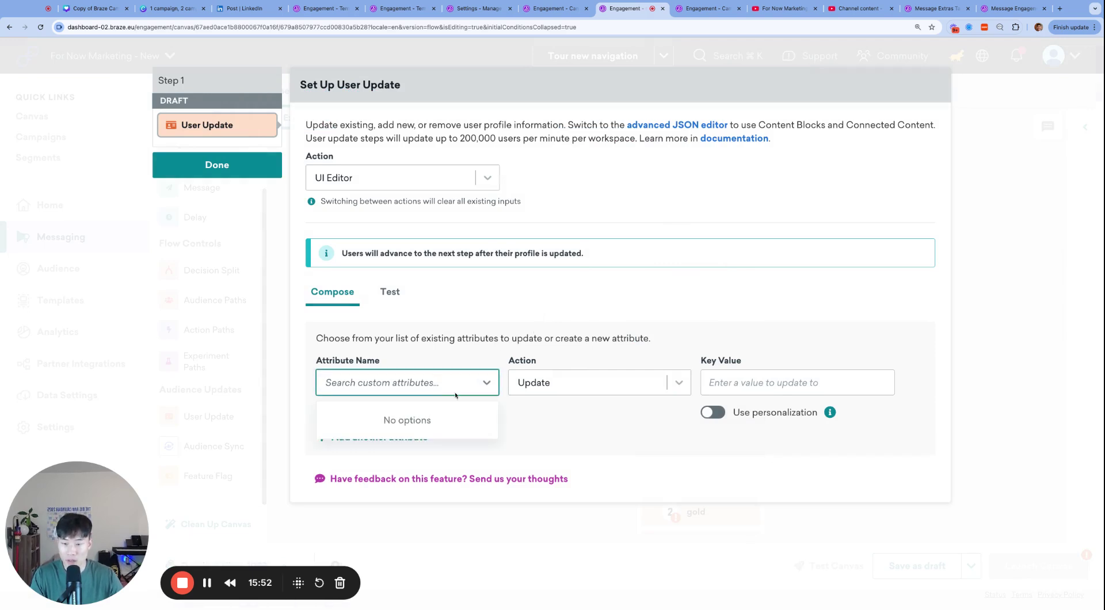
click(514, 339)
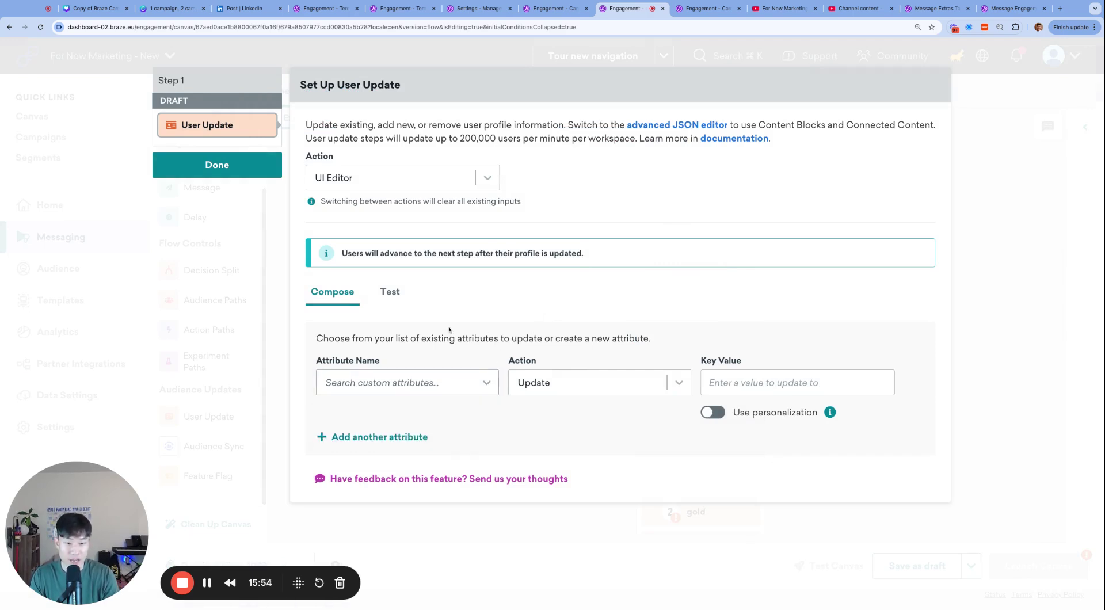
click(217, 165)
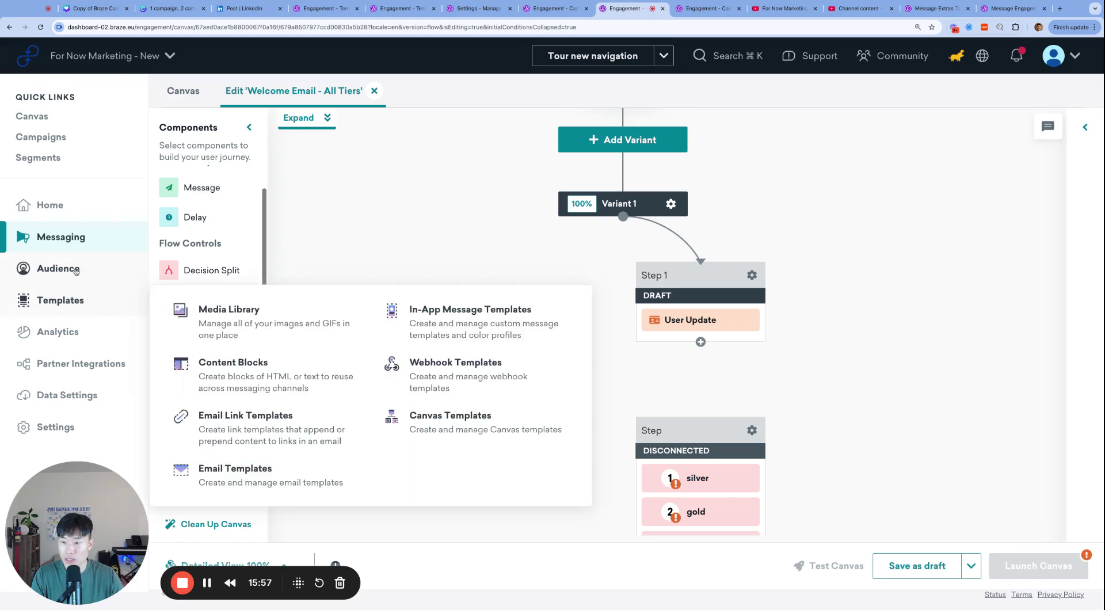
Open the custom attributes settings in a new browser tab and create a String attribute named membership_tier
mouse_move(81, 395)
super+click(277, 297)
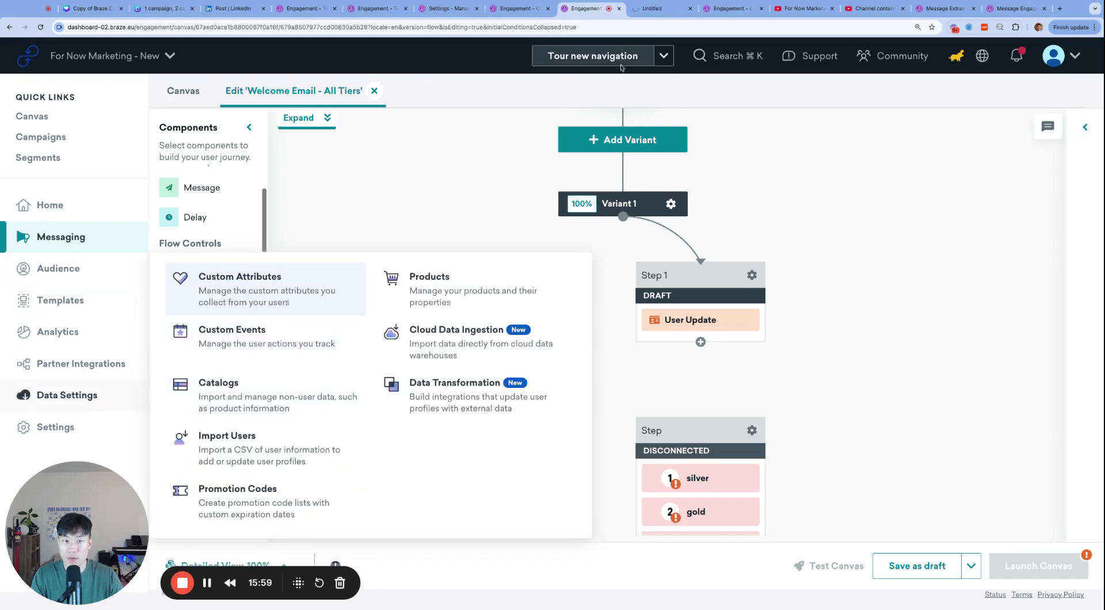
click(655, 8)
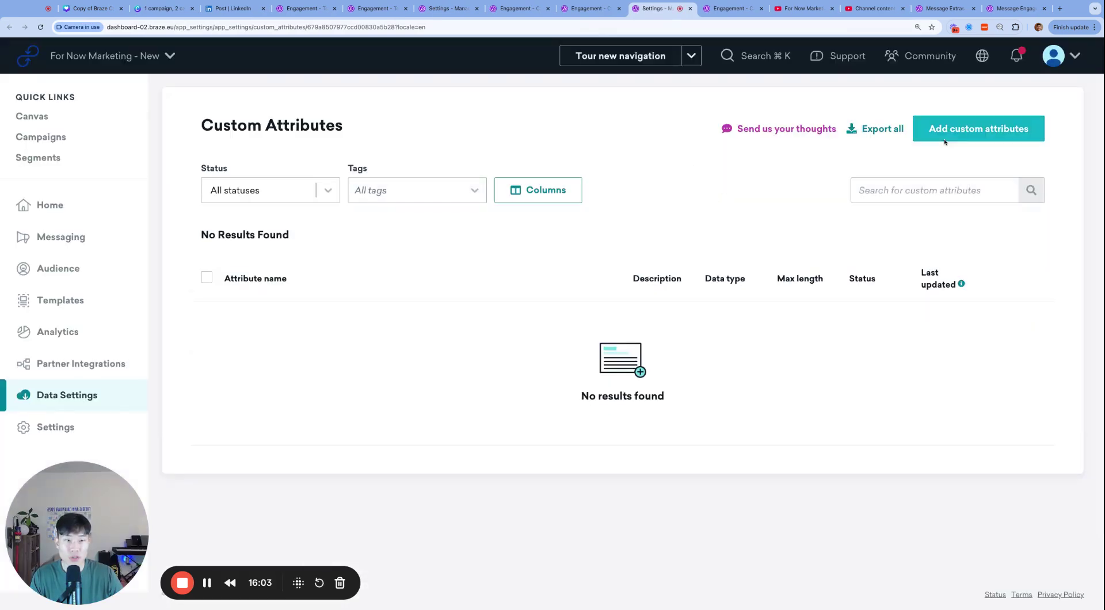
click(944, 133)
click(392, 178)
text(membership_tier)
click(542, 184)
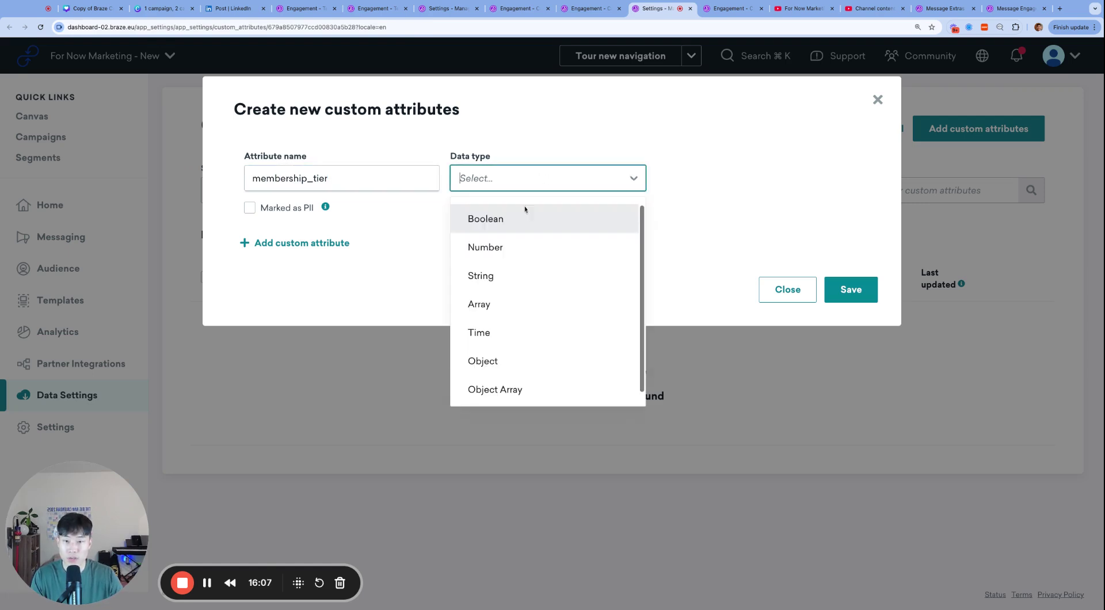
click(496, 277)
click(859, 291)
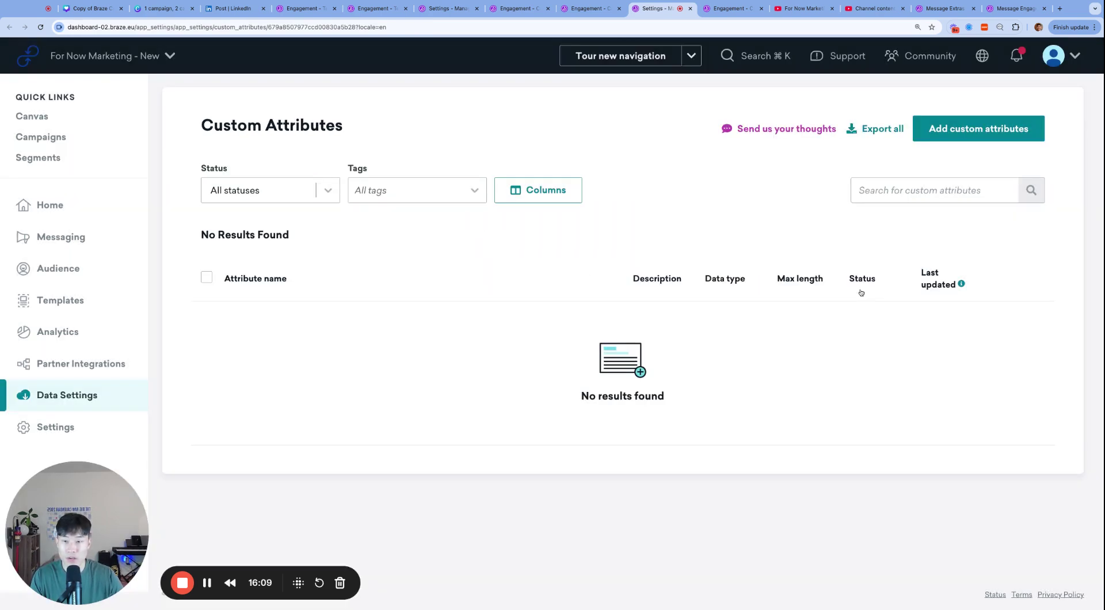
Return to the canvas and choose membership_tier as the attribute in the User Update step
key(ctrl+shift+Tab)
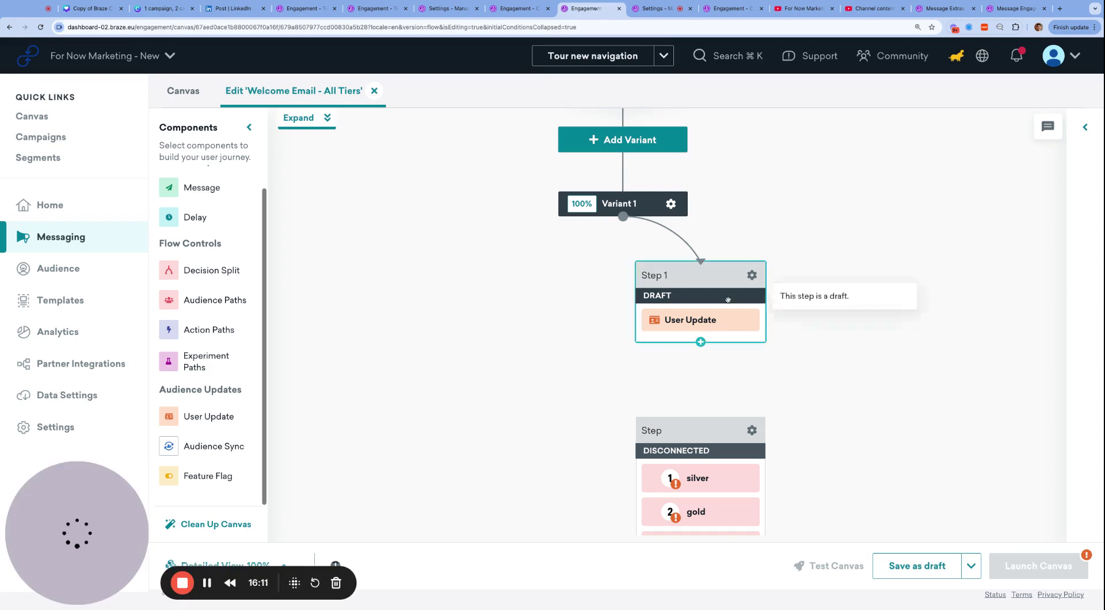
click(742, 331)
click(464, 382)
click(407, 418)
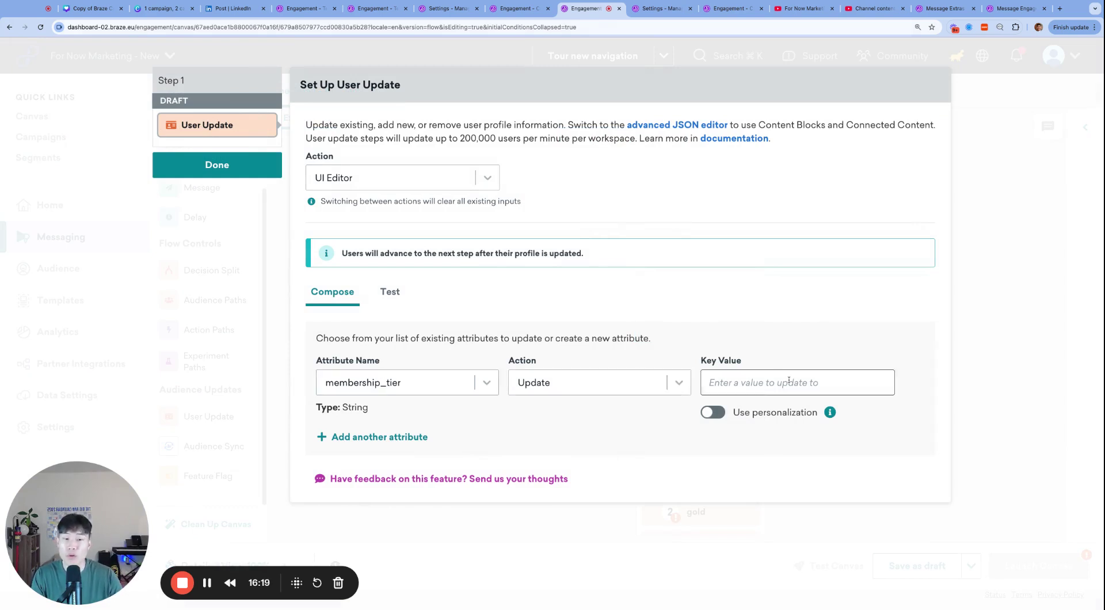
Enable personalization for the key value and set the personalization type to Canvas Entry Properties
click(717, 413)
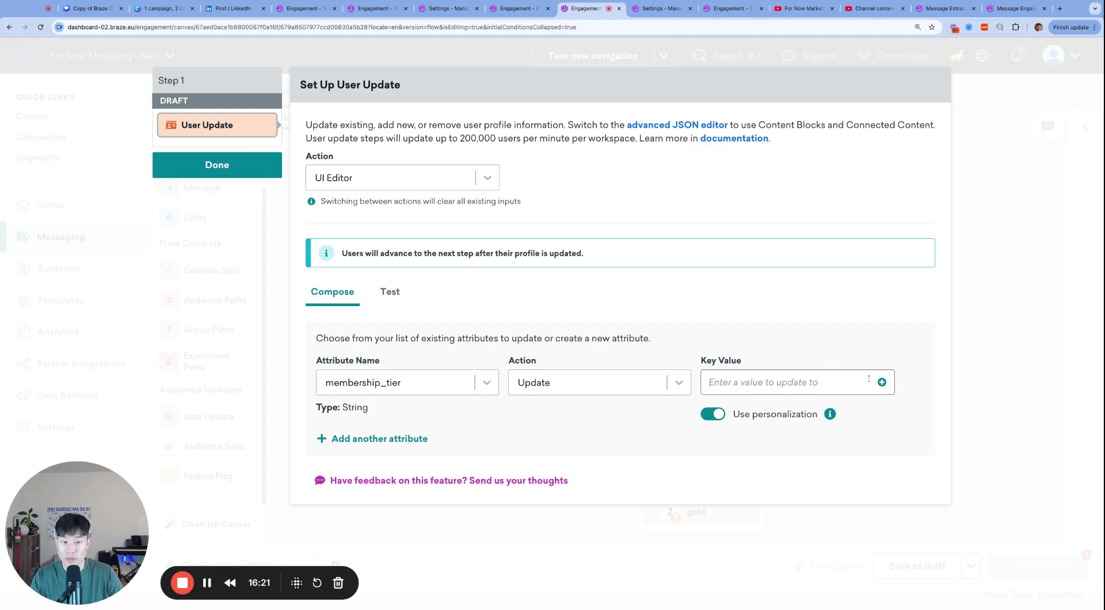
click(882, 382)
click(960, 288)
scroll(975, 449, down, 3)
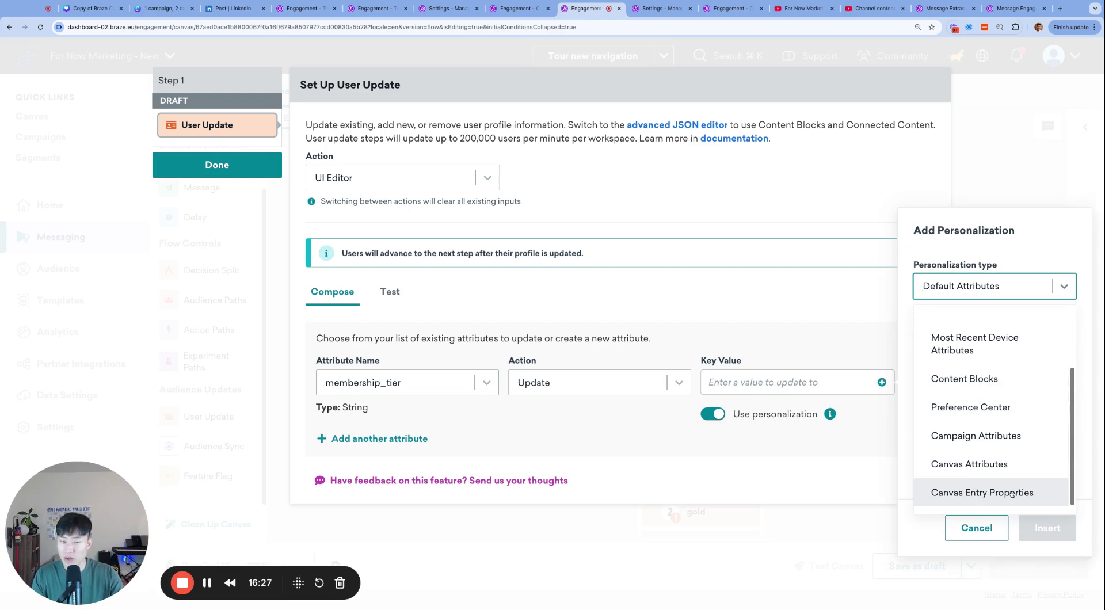
click(982, 493)
click(1015, 353)
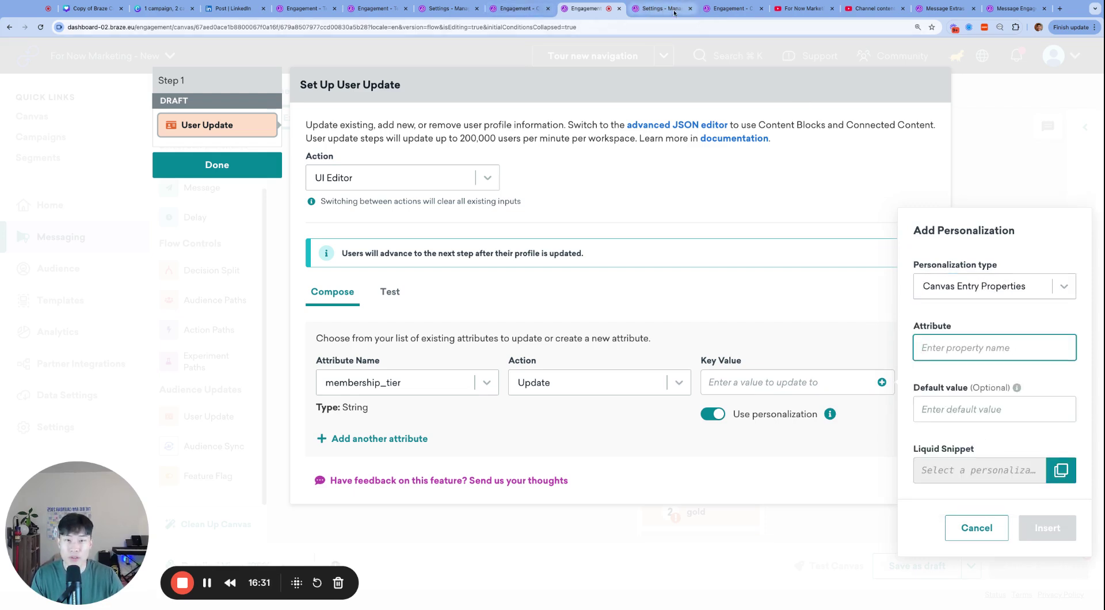
Copy the membership_tier property name from the Membership Started event and insert it as the key value's personalization attribute
click(503, 8)
click(449, 8)
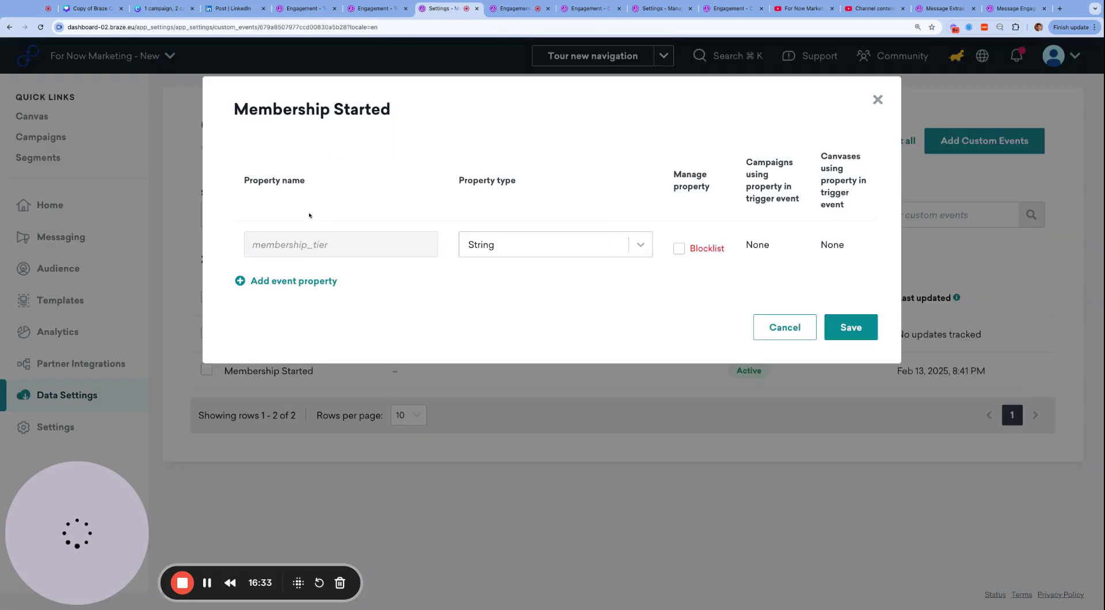
double_click(295, 244)
key(super+c)
click(615, 9)
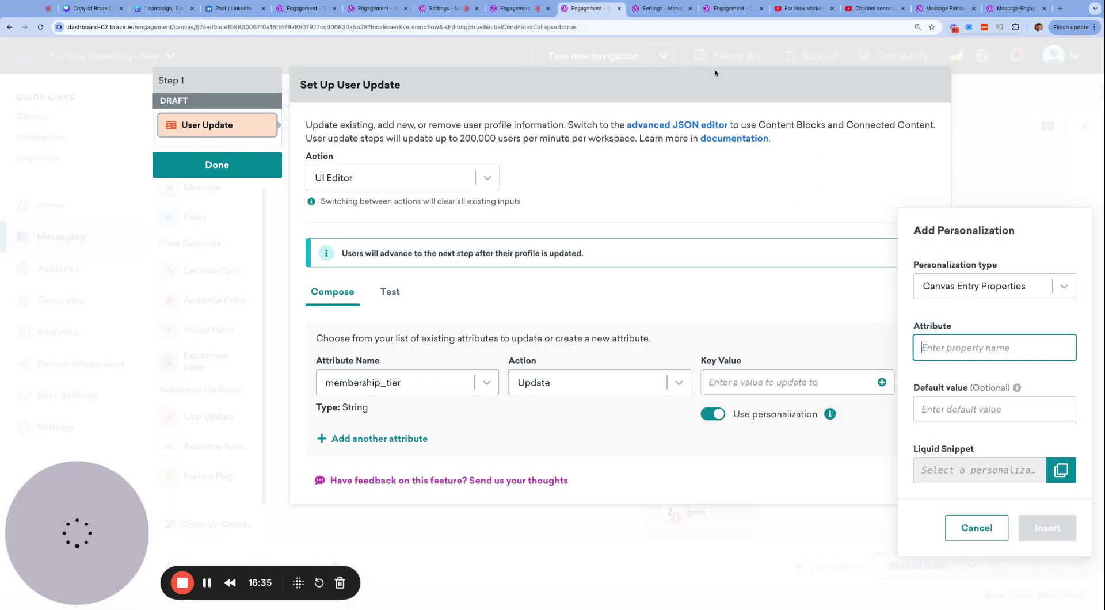
key(super+v)
click(1048, 528)
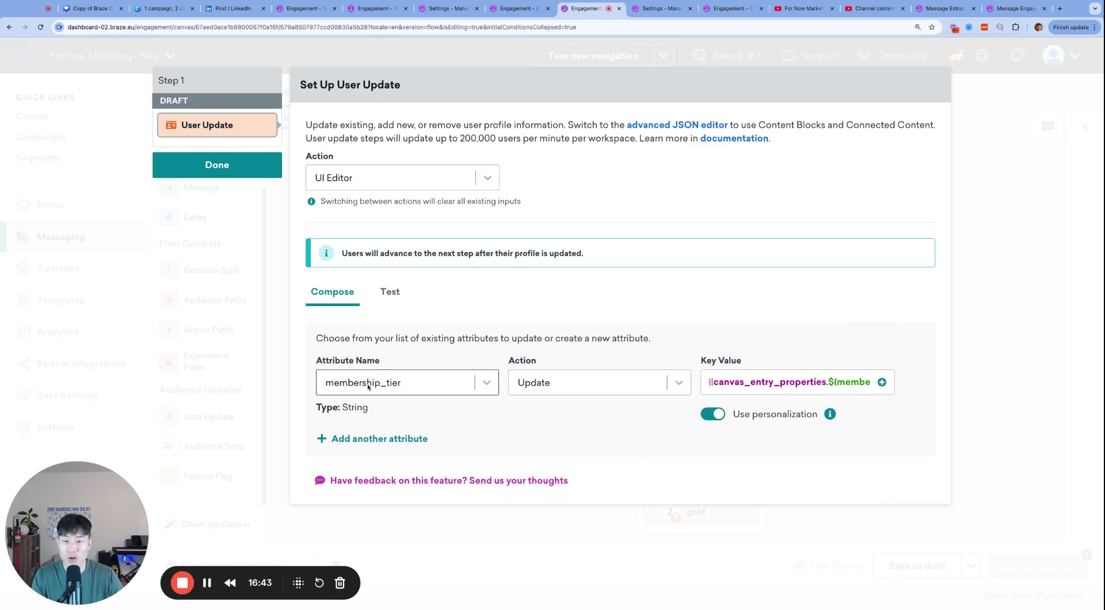
Check the full key value snippet and finish editing the User Update step
click(796, 382)
double_click(796, 382)
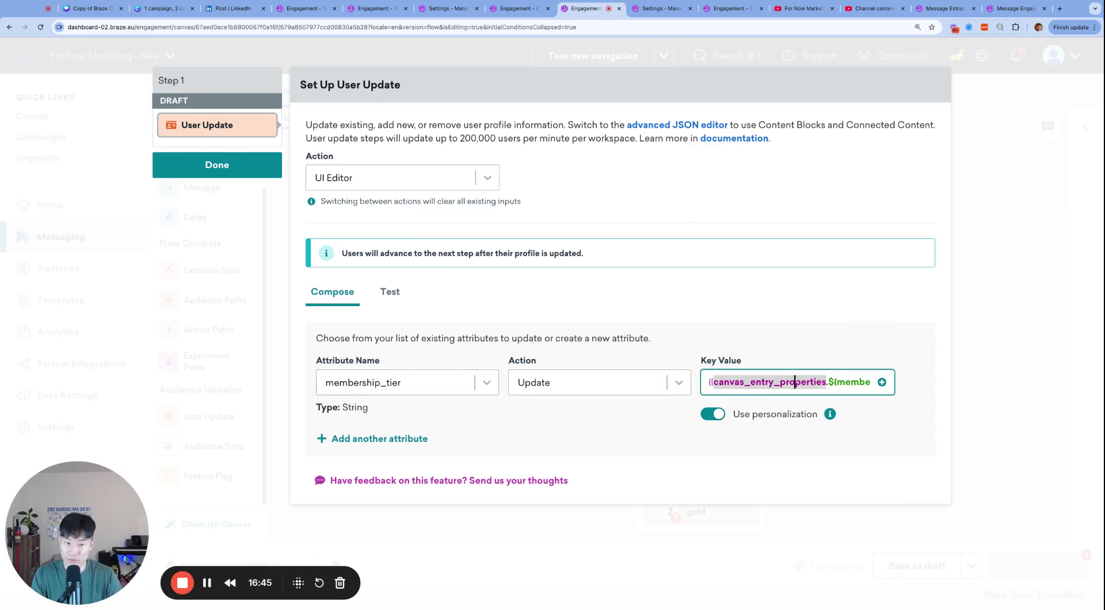
key(super+Right)
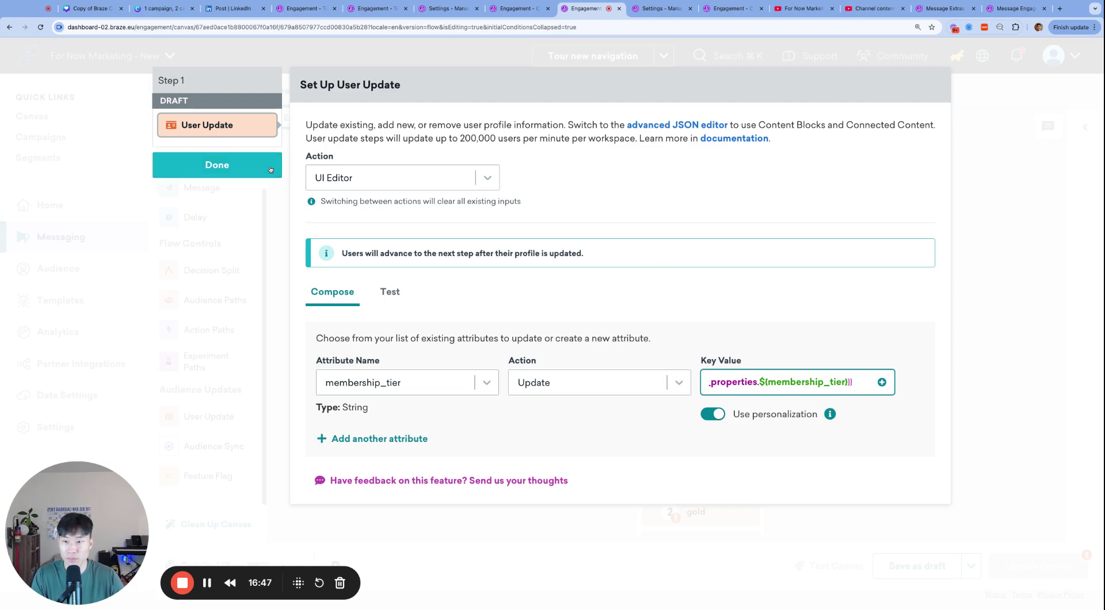
click(217, 164)
Connect the User Update step to the disconnected Audience Paths step below it
scroll(668, 269, down, 2)
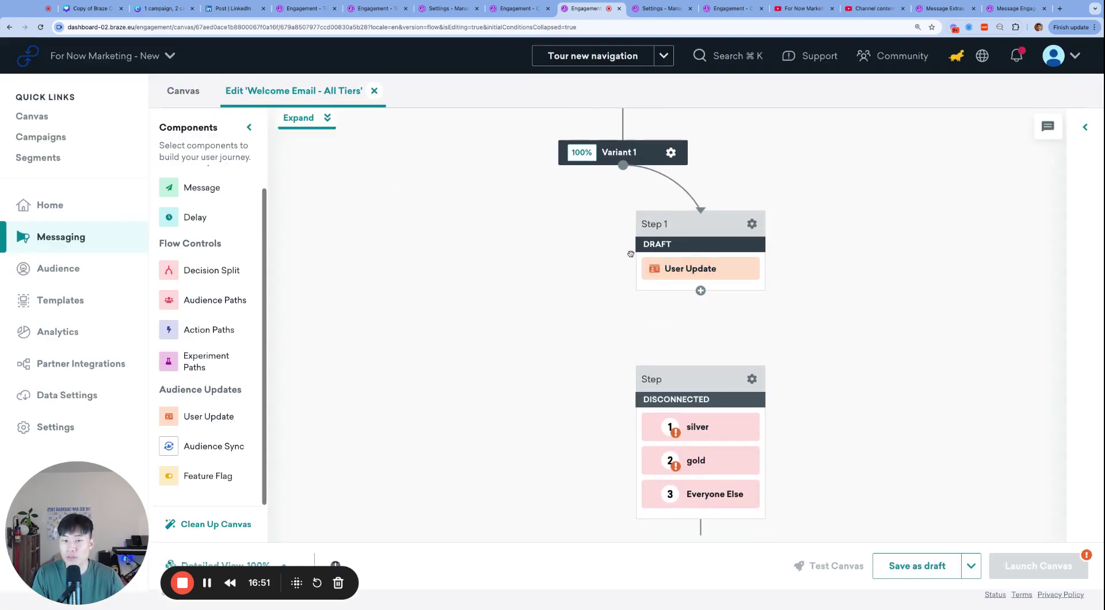
scroll(722, 271, down, 1)
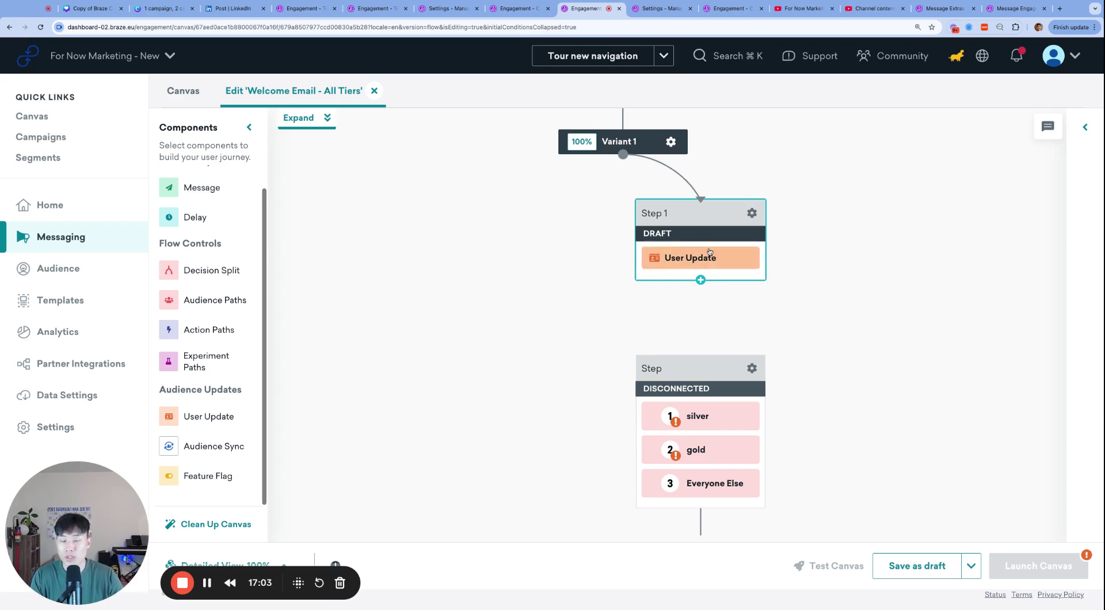
scroll(701, 243, down, 2)
click(701, 235)
click(701, 308)
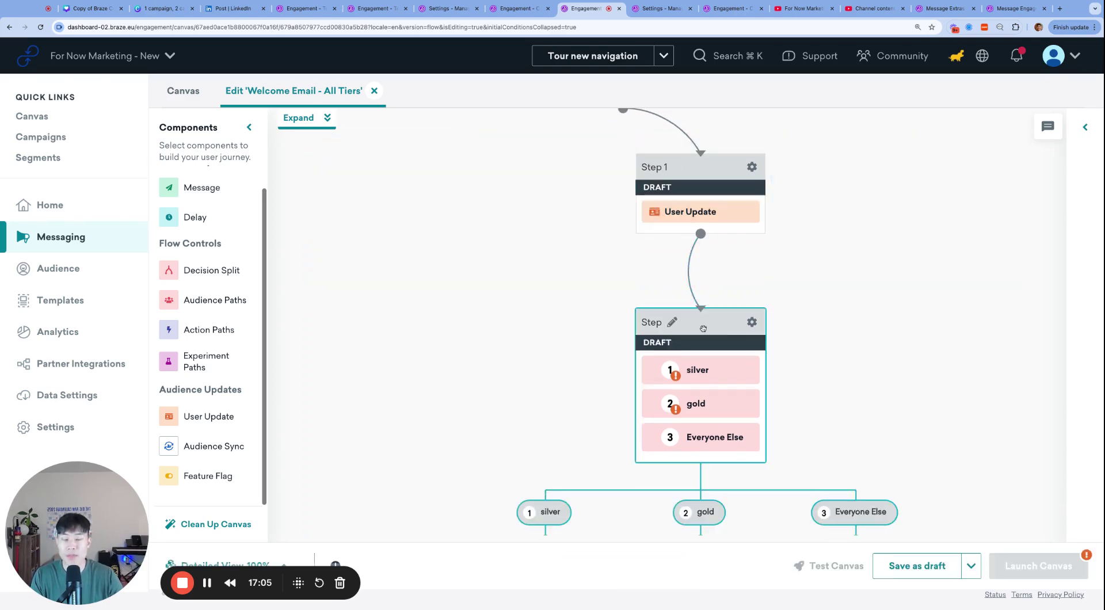
Add a custom attribute filter to the silver audience group where membership_tier equals silver
click(700, 318)
scroll(433, 333, down, 2)
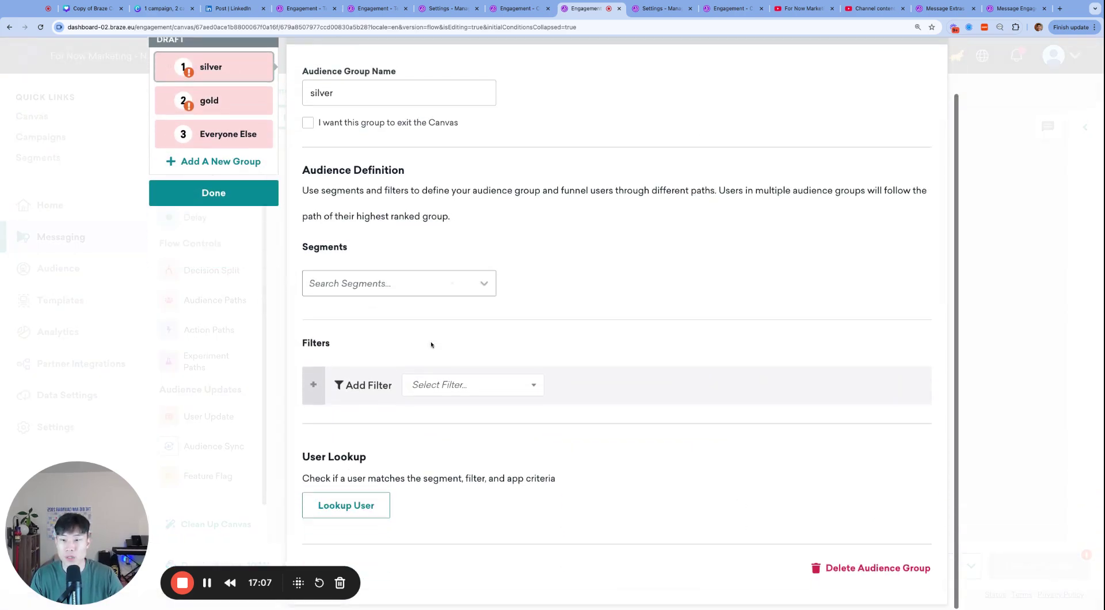
click(435, 386)
key(Return)
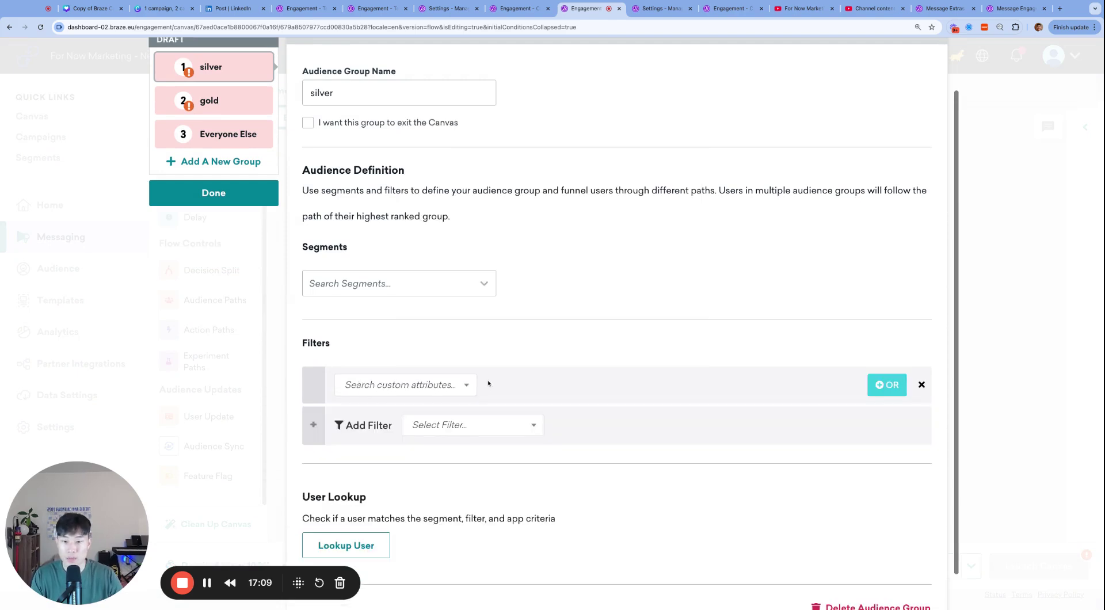
click(451, 388)
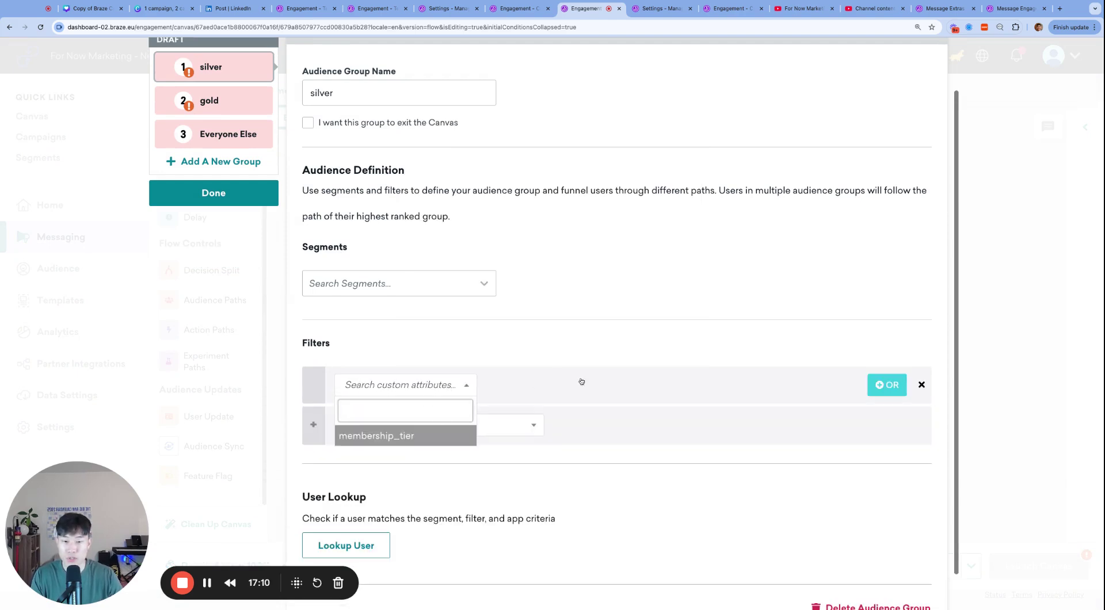
key(Return)
click(615, 385)
text(silver)
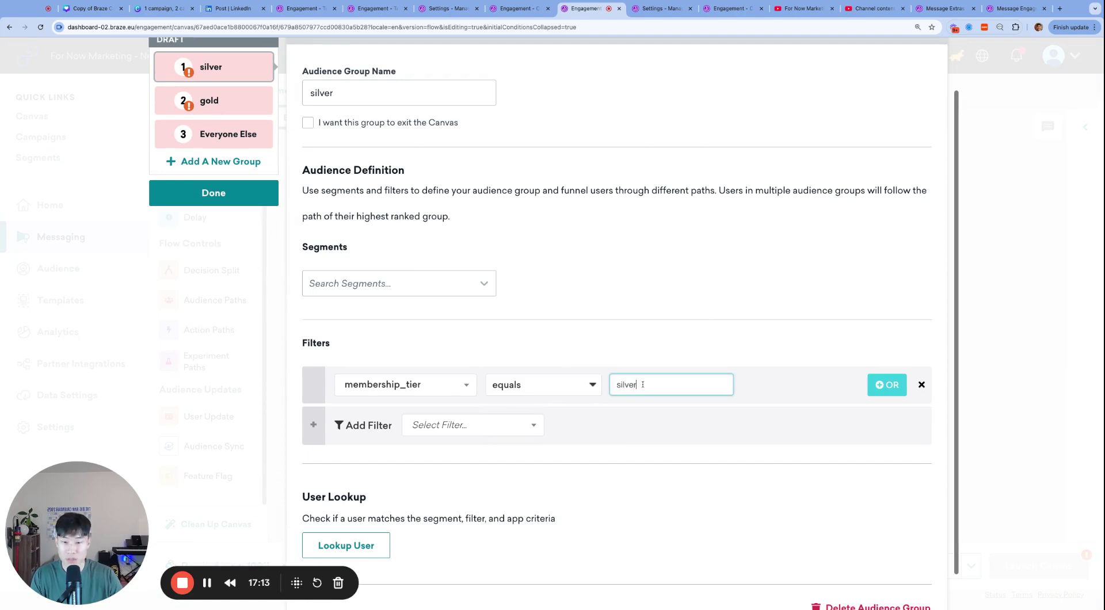
Filter the gold audience group to membership_tier equals gold and close the Audience Paths settings
click(213, 100)
click(454, 385)
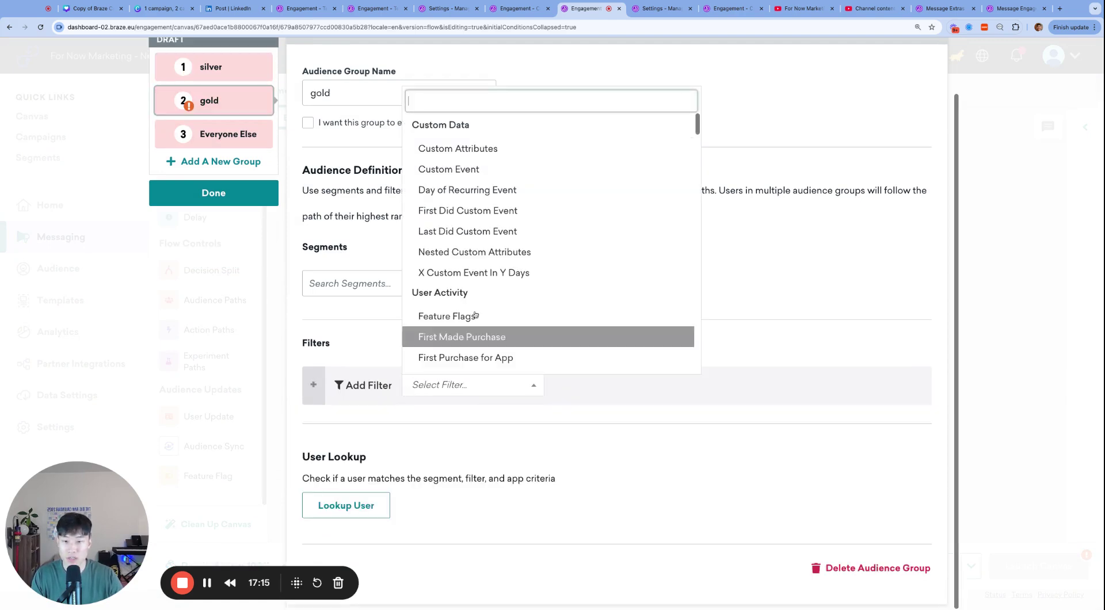
click(477, 150)
click(445, 386)
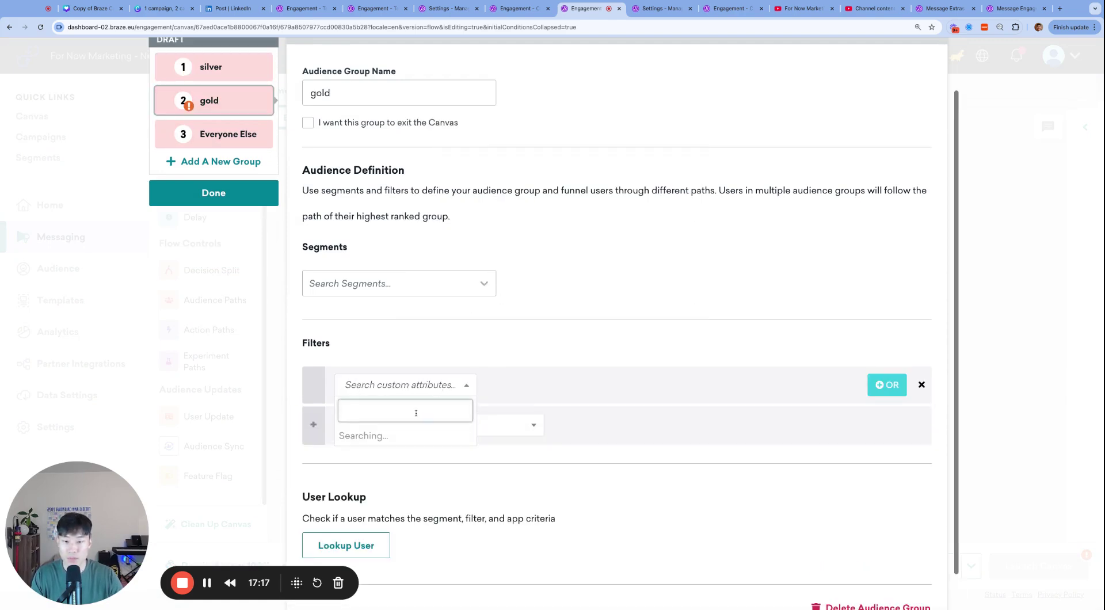
click(403, 435)
click(653, 385)
text(gold)
key(Escape)
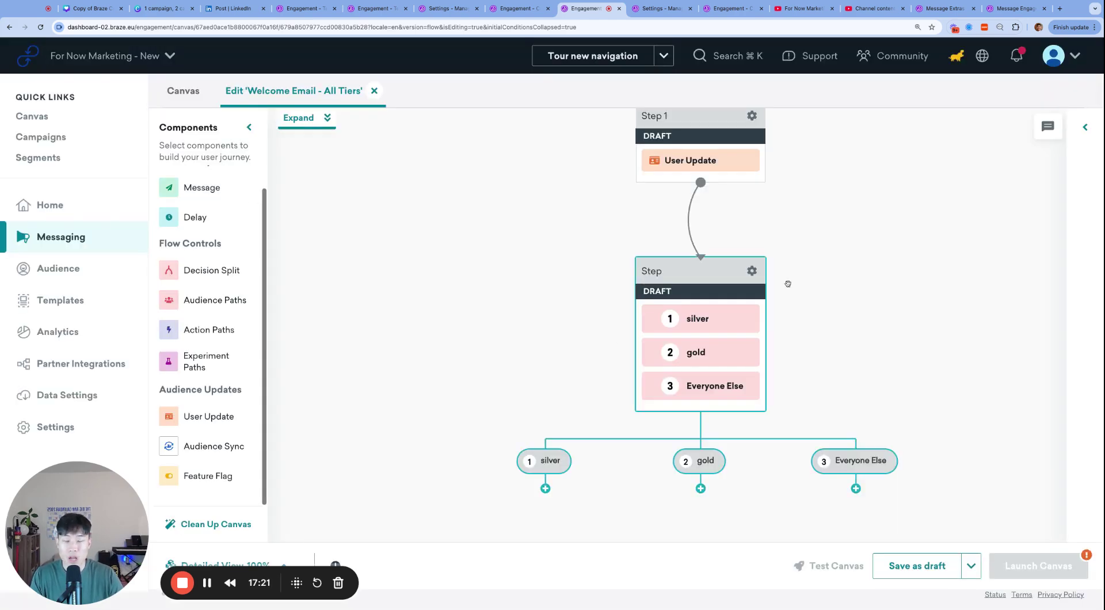
Add a Message step under the silver path and open its message setup
scroll(788, 283, up, 2)
scroll(706, 419, down, 5)
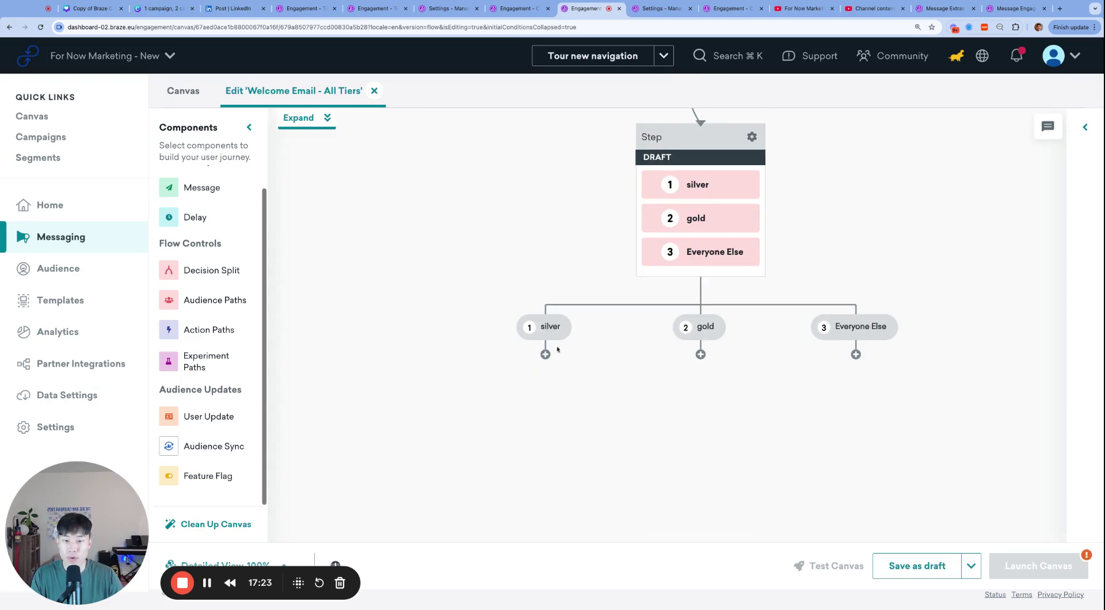
click(545, 354)
click(546, 403)
click(594, 452)
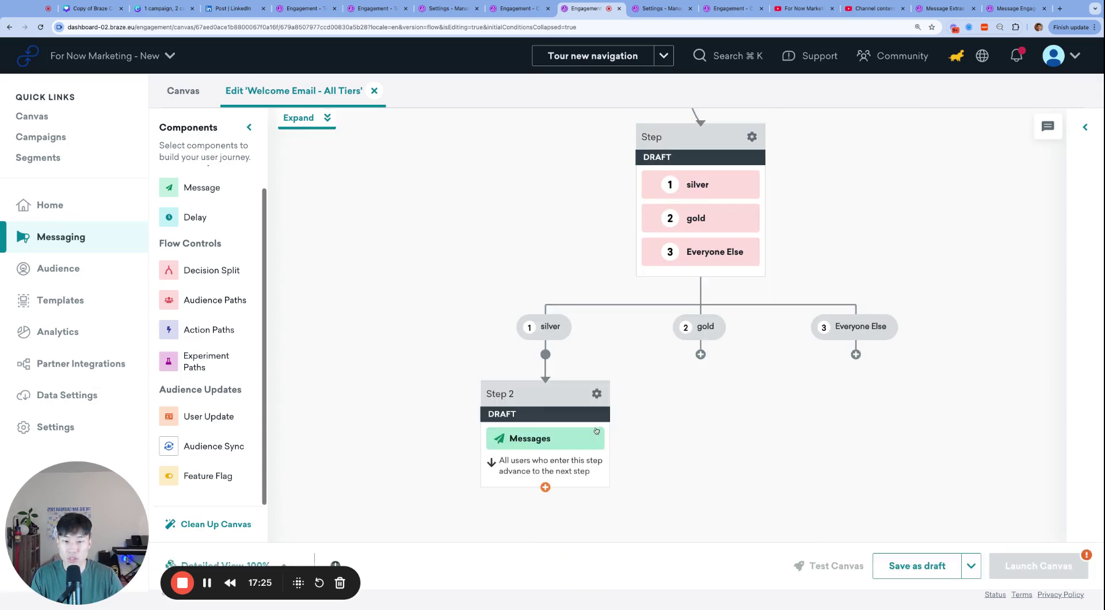
Set the silver path's message to email using the saved template Welcome Email - Silver Program
click(448, 221)
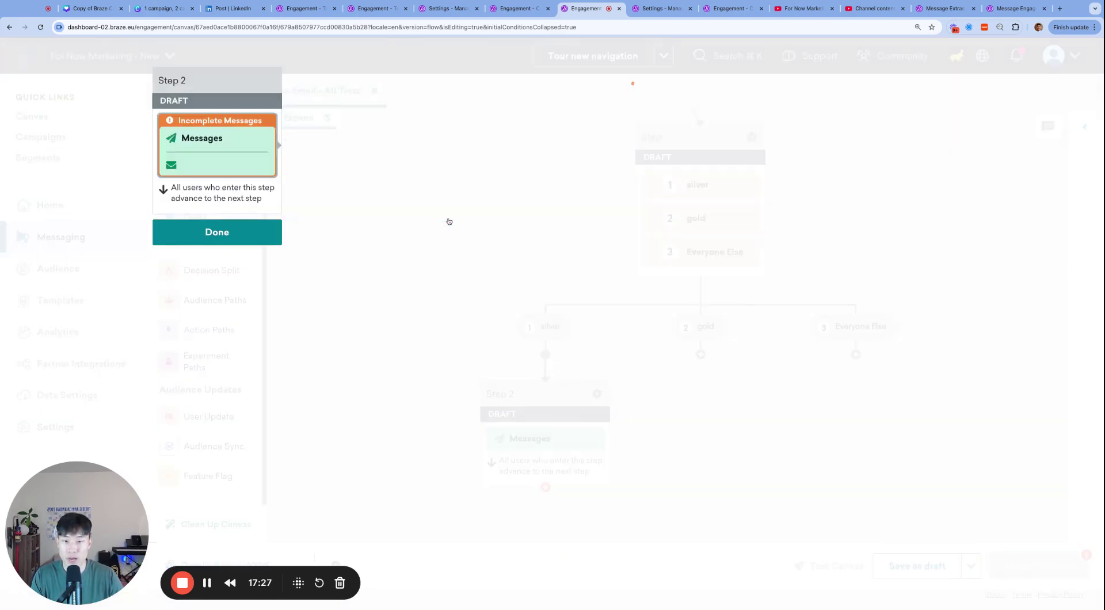
click(831, 370)
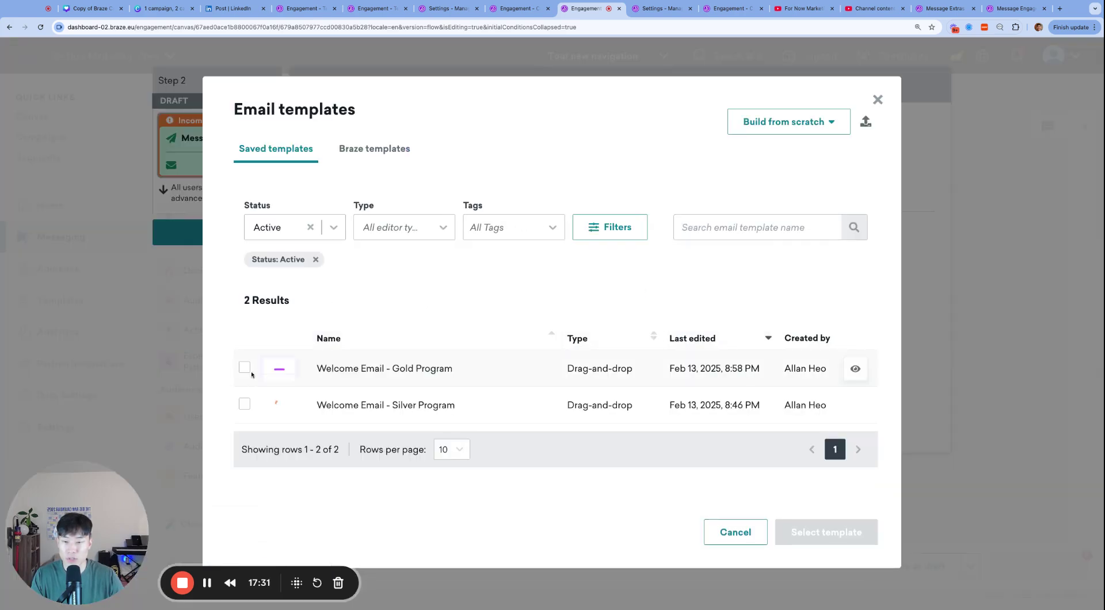
click(244, 405)
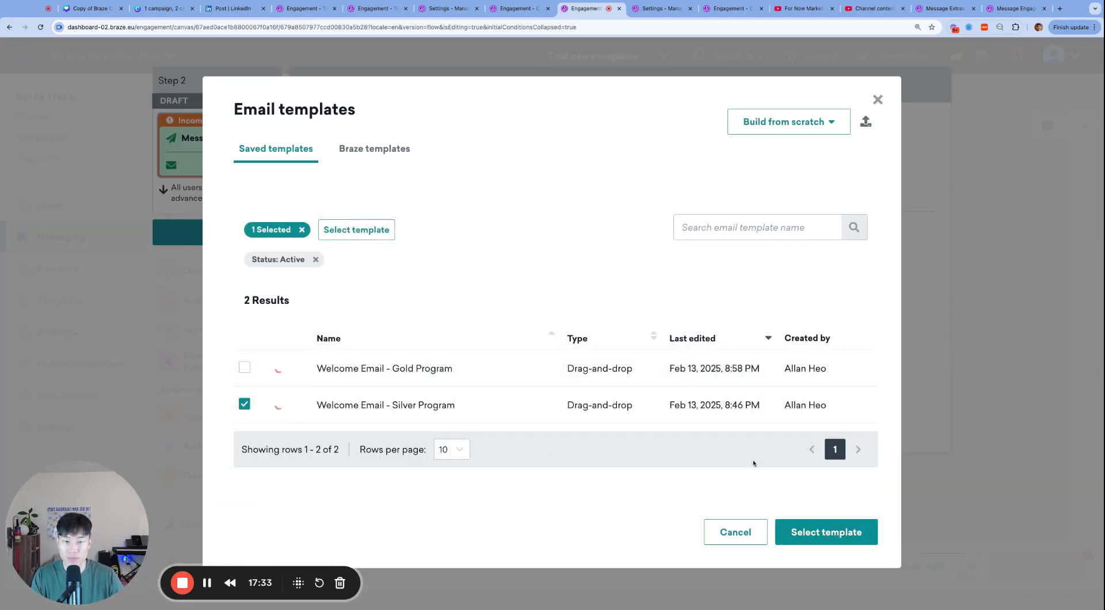
click(811, 532)
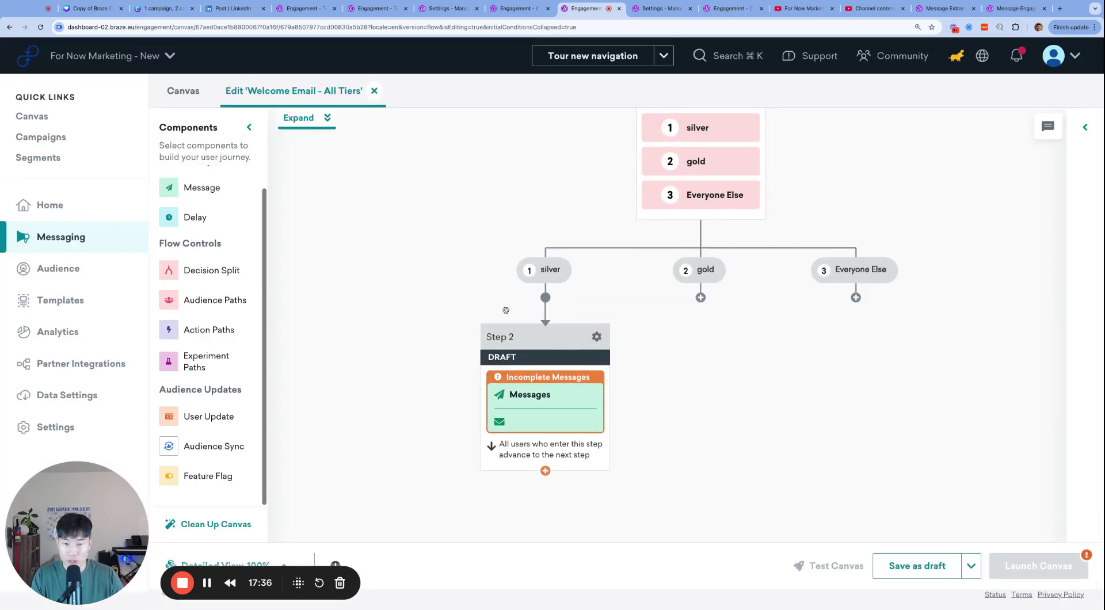
Review the email message set up in the silver path's Message step, and close its setup
click(593, 403)
scroll(479, 463, down, 5)
scroll(480, 462, up, 5)
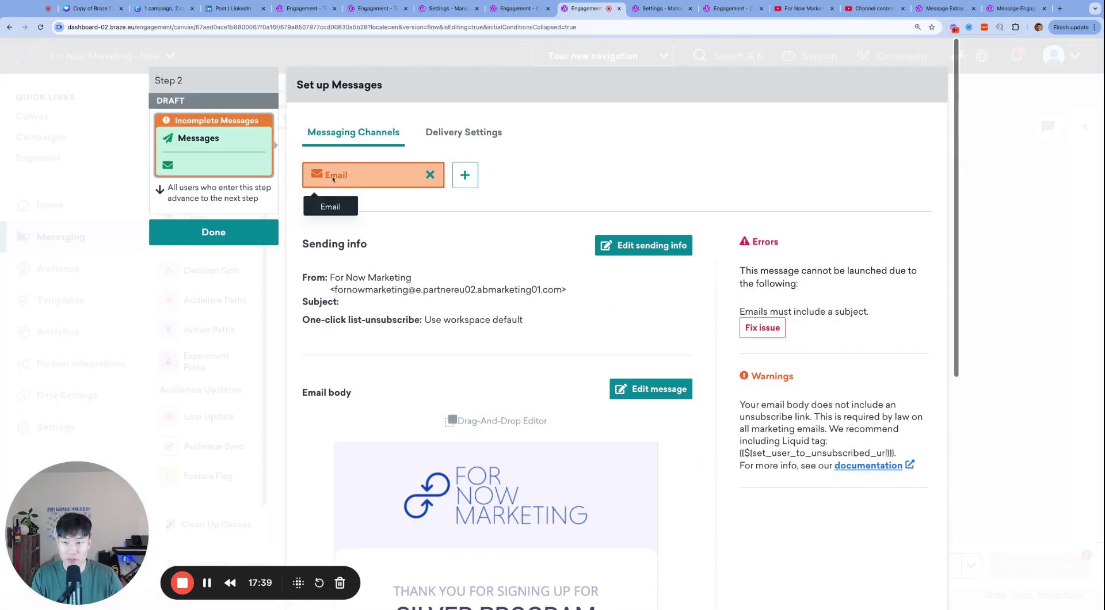
click(213, 232)
Add a Message step under the gold path and set up its message with the email channel
drag(701, 298, 710, 361)
click(763, 416)
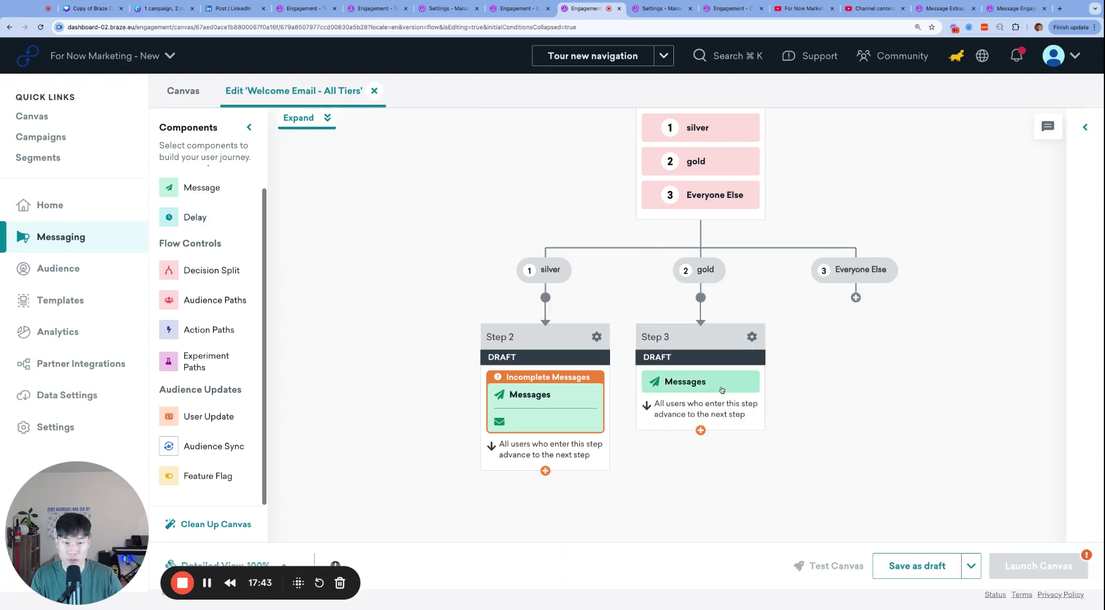
click(701, 383)
click(447, 217)
scroll(478, 295, down, 5)
scroll(477, 295, up, 10)
click(231, 232)
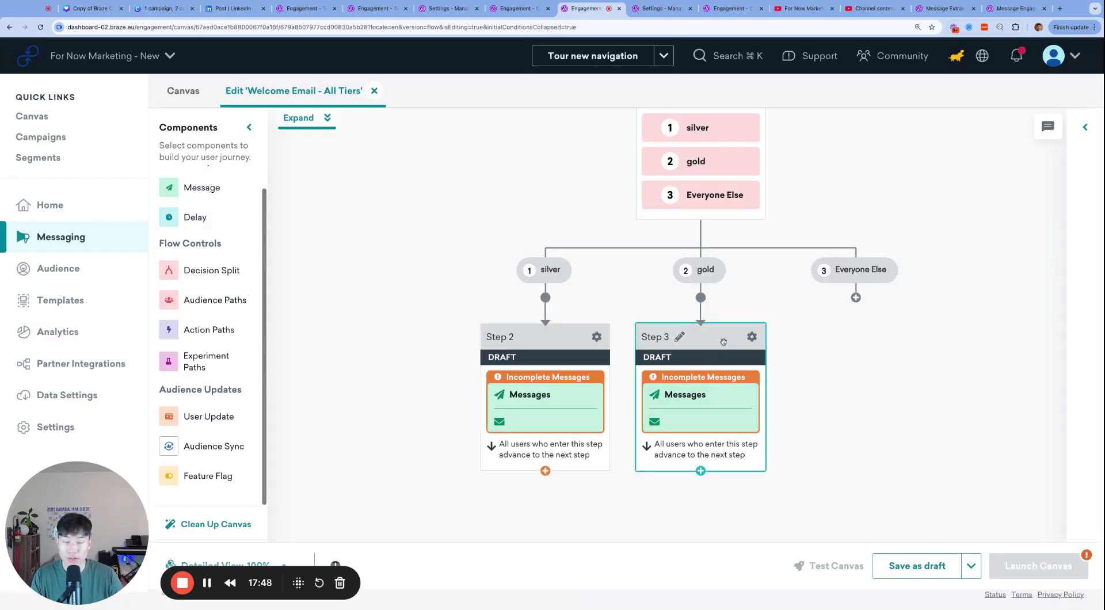
Examine the journey from the User Update step through the audience paths to the silver and gold email messages
scroll(806, 362, up, 3)
scroll(914, 371, up, 2)
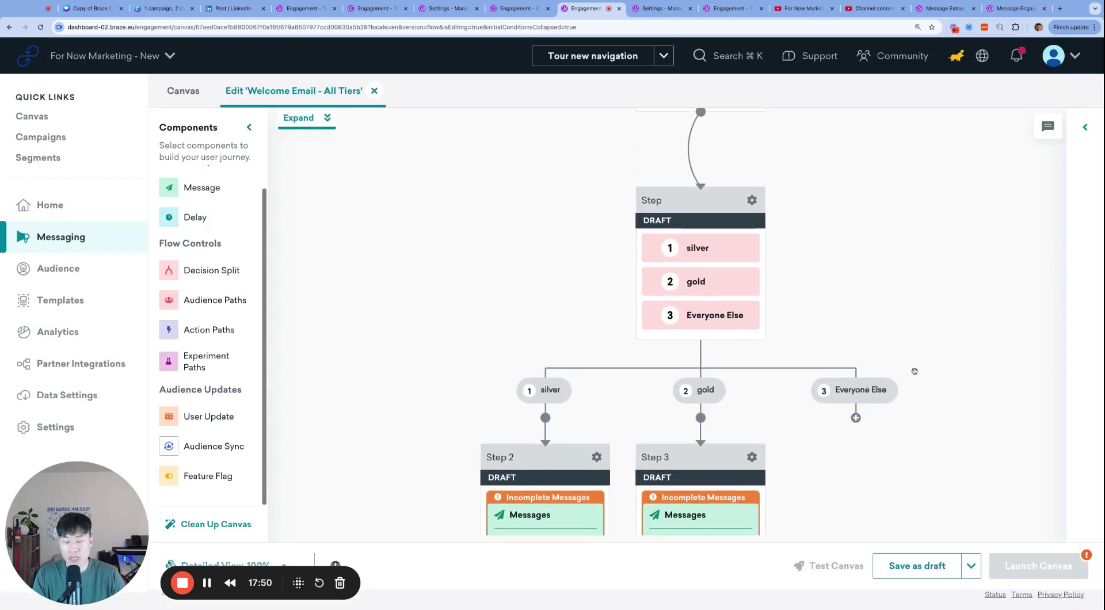
scroll(914, 371, up, 1)
scroll(700, 323, up, 1)
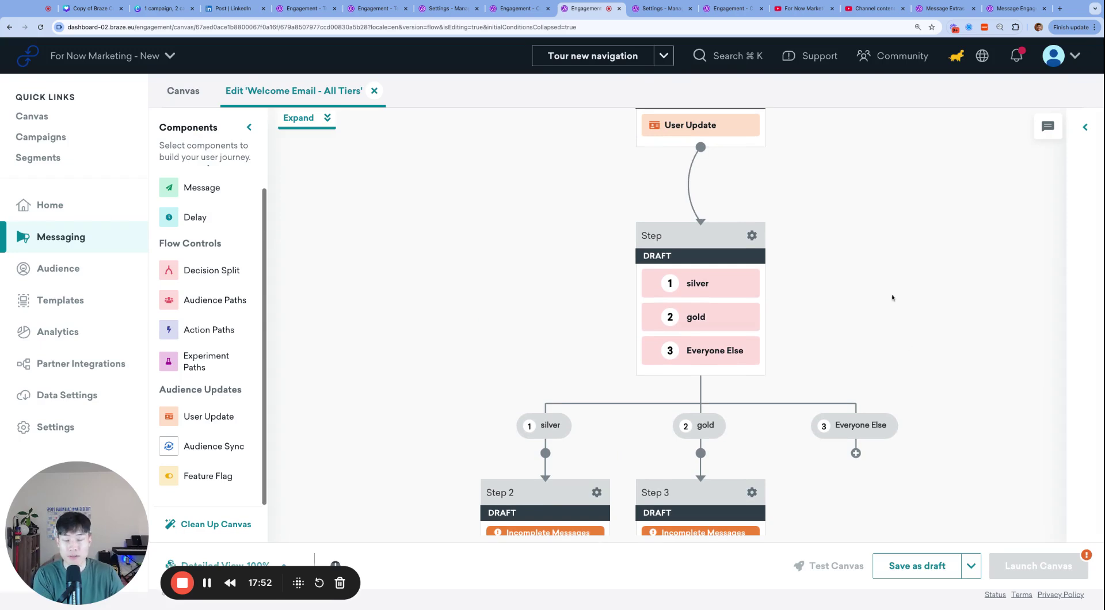
scroll(892, 297, up, 15)
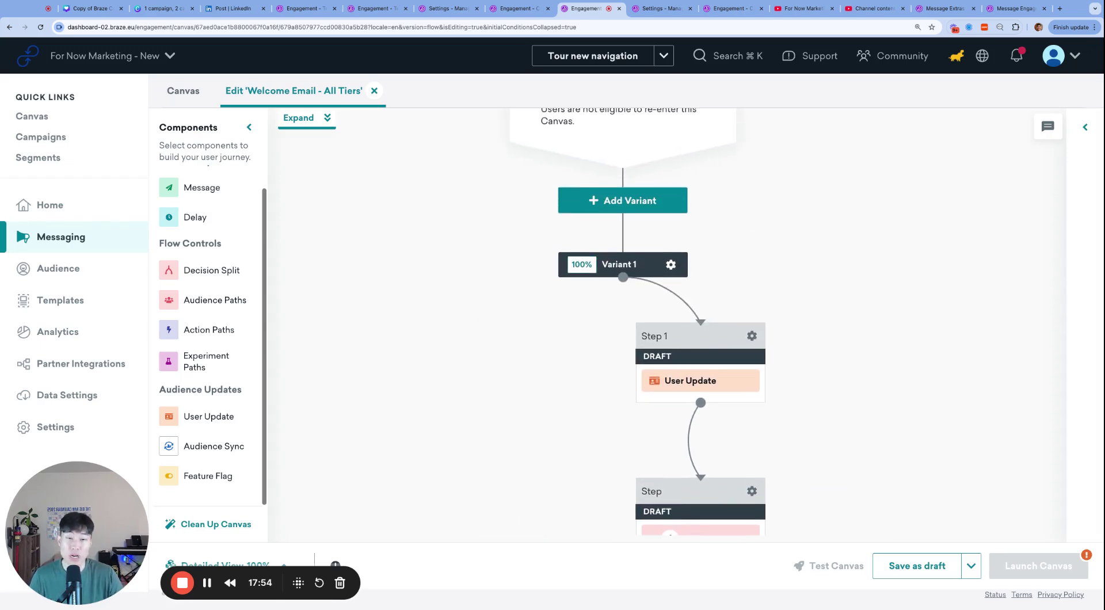
scroll(830, 238, down, 10)
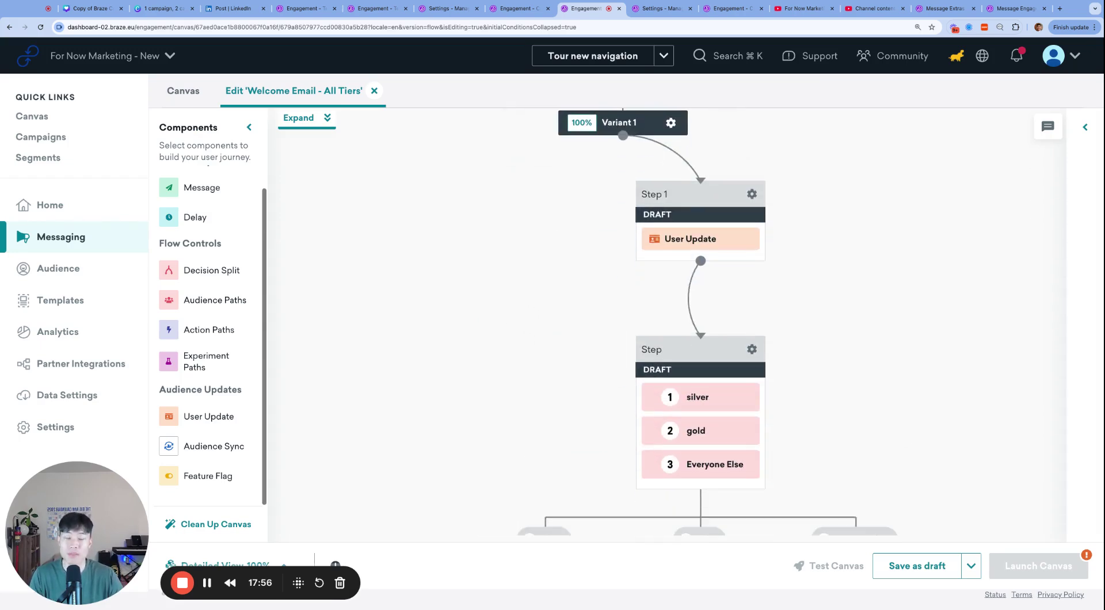
scroll(830, 238, down, 4)
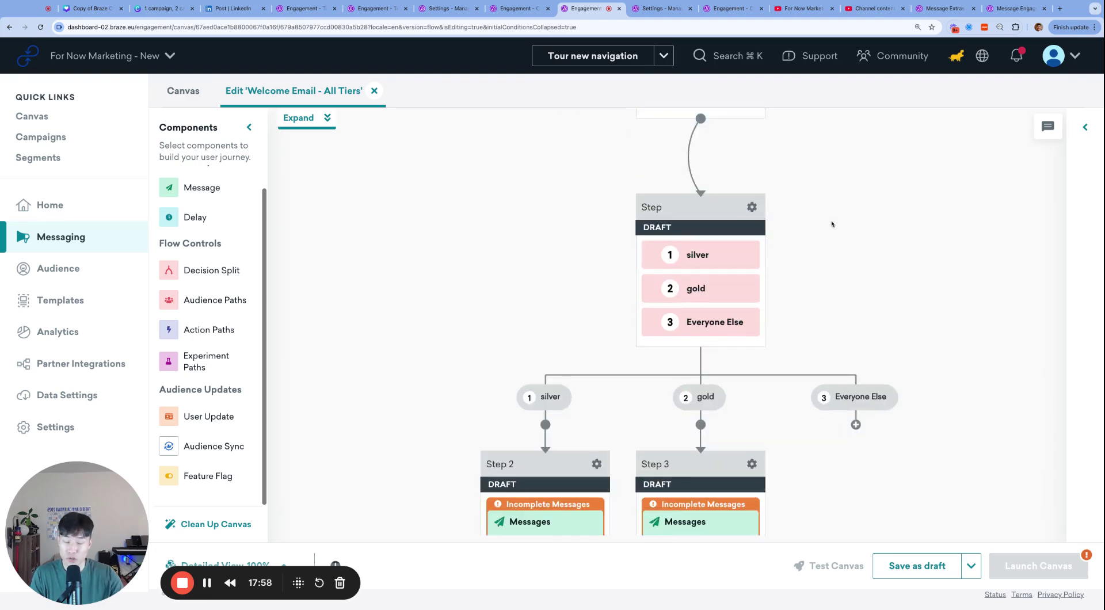
scroll(831, 224, down, 4)
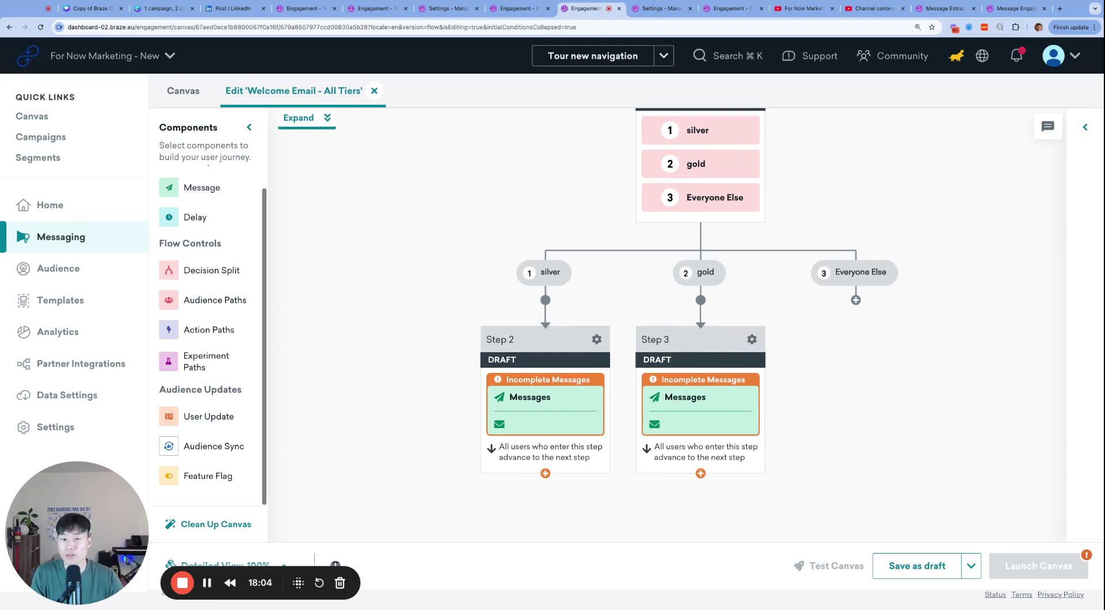
scroll(698, 118, up, 4)
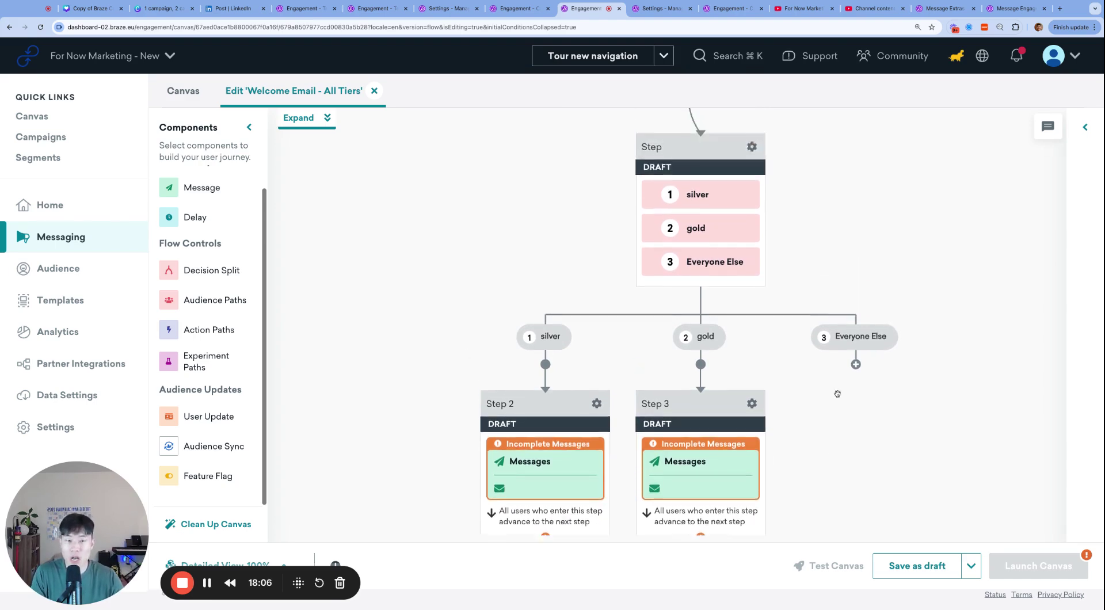
scroll(735, 222, up, 2)
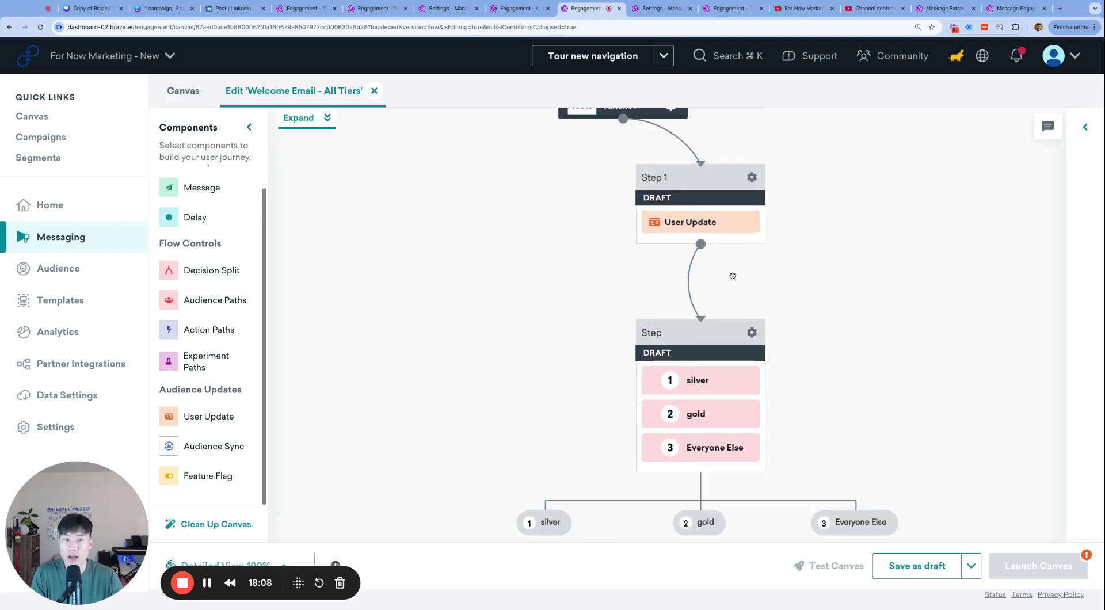
scroll(689, 303, down, 3)
scroll(593, 360, down, 3)
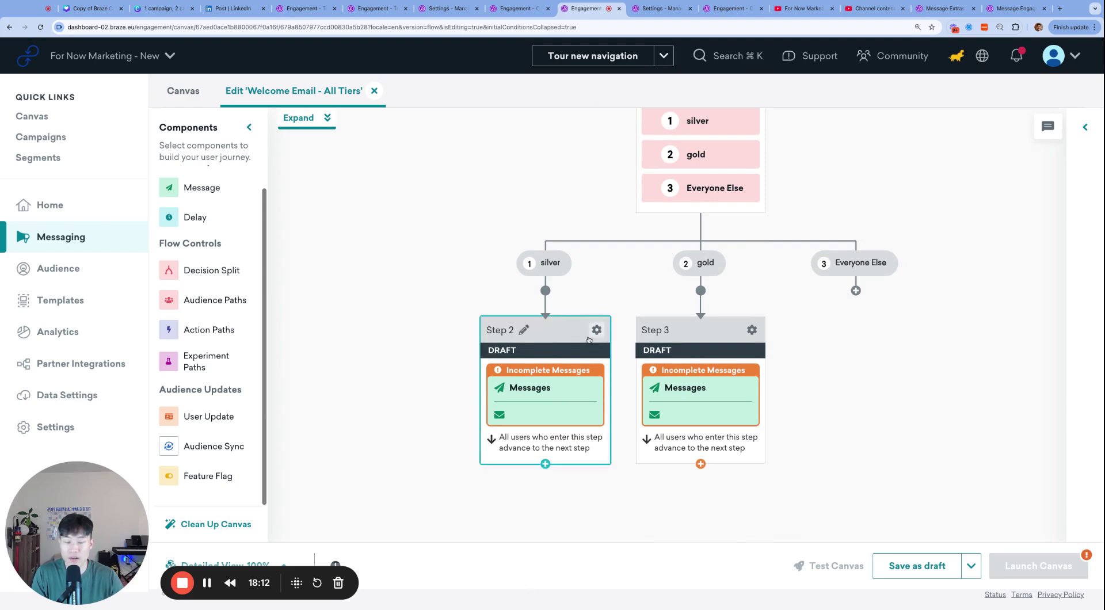
scroll(630, 294, up, 2)
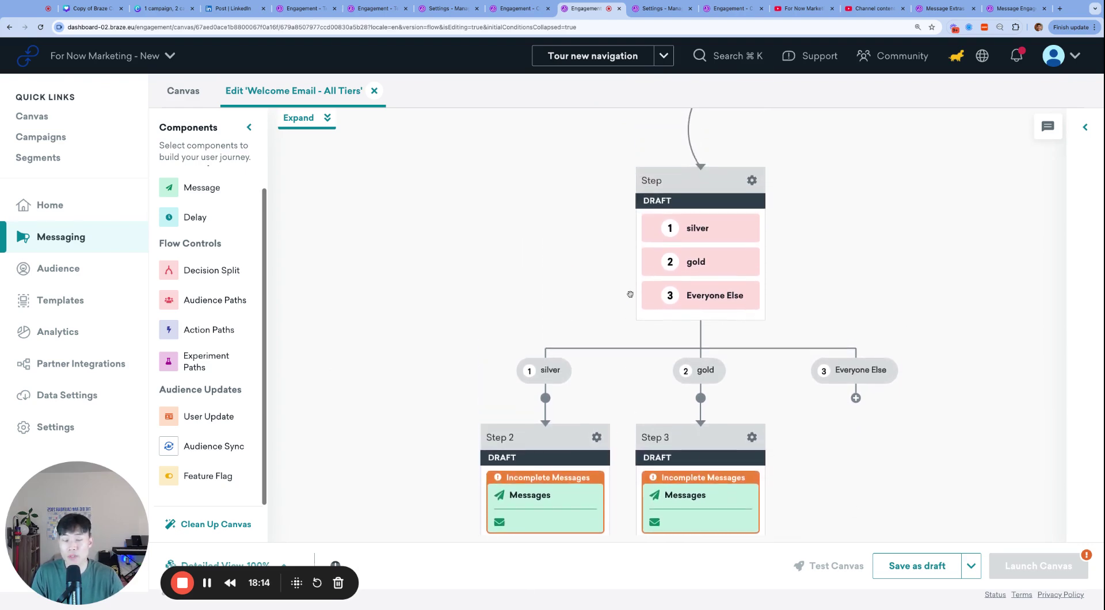
scroll(654, 257, down, 1)
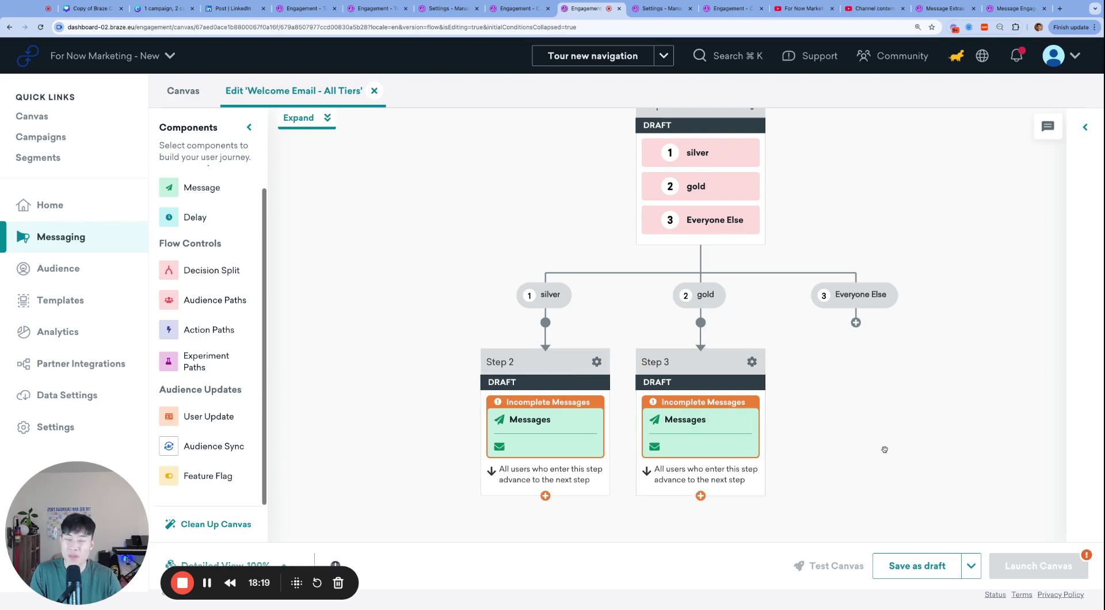
scroll(885, 450, up, 3)
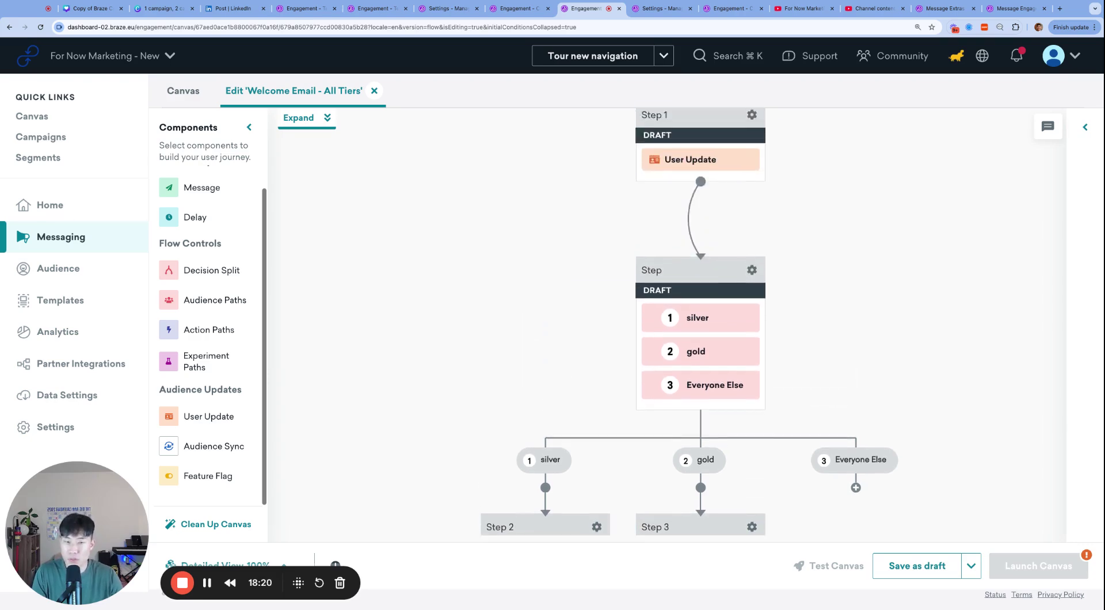
scroll(885, 450, down, 4)
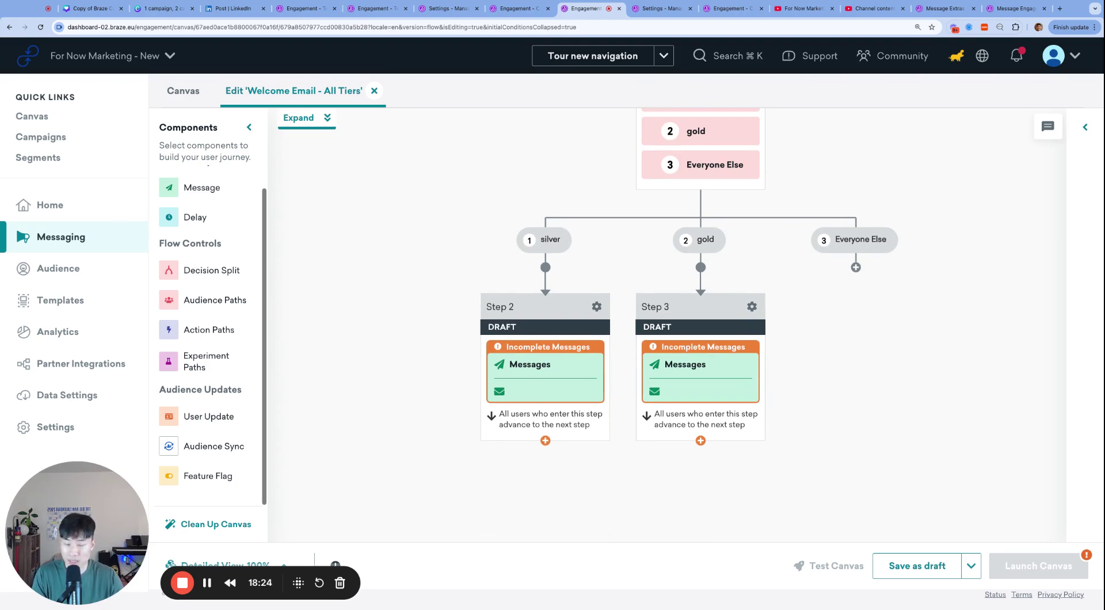
scroll(887, 352, up, 7)
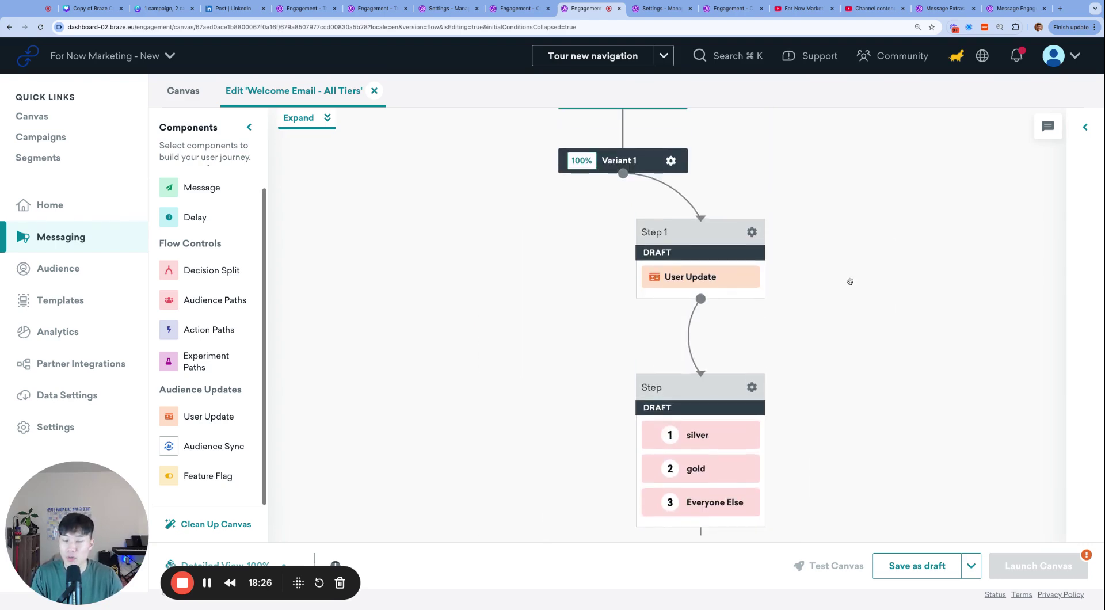
scroll(850, 282, down, 3)
scroll(851, 281, down, 2)
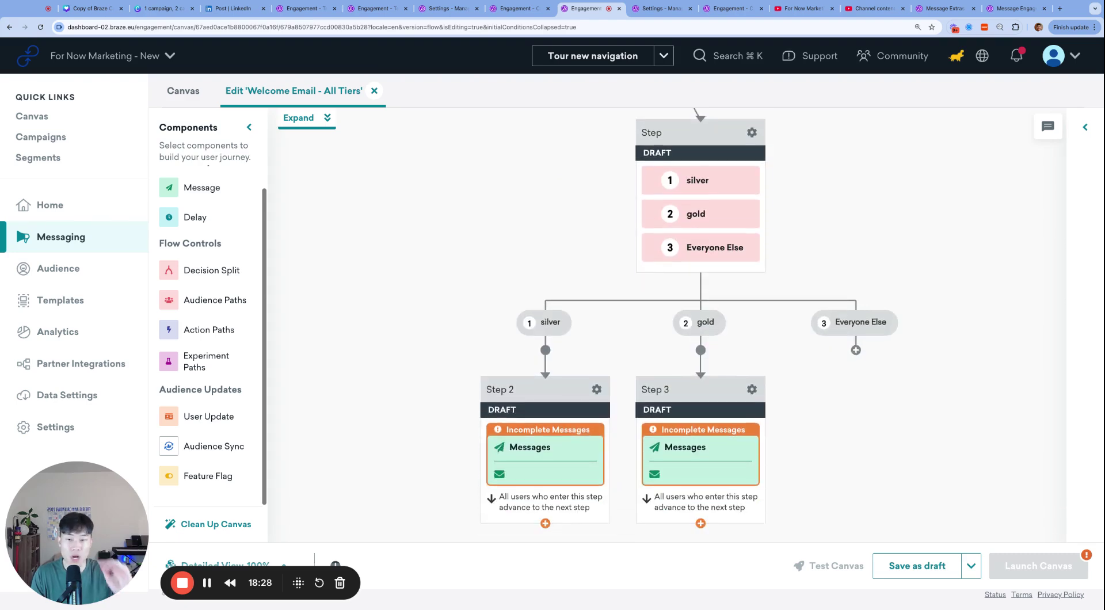
Review the available components, the canvas entry rules and the flow from Variant 1 down to the membership tier split
scroll(233, 362, up, 1)
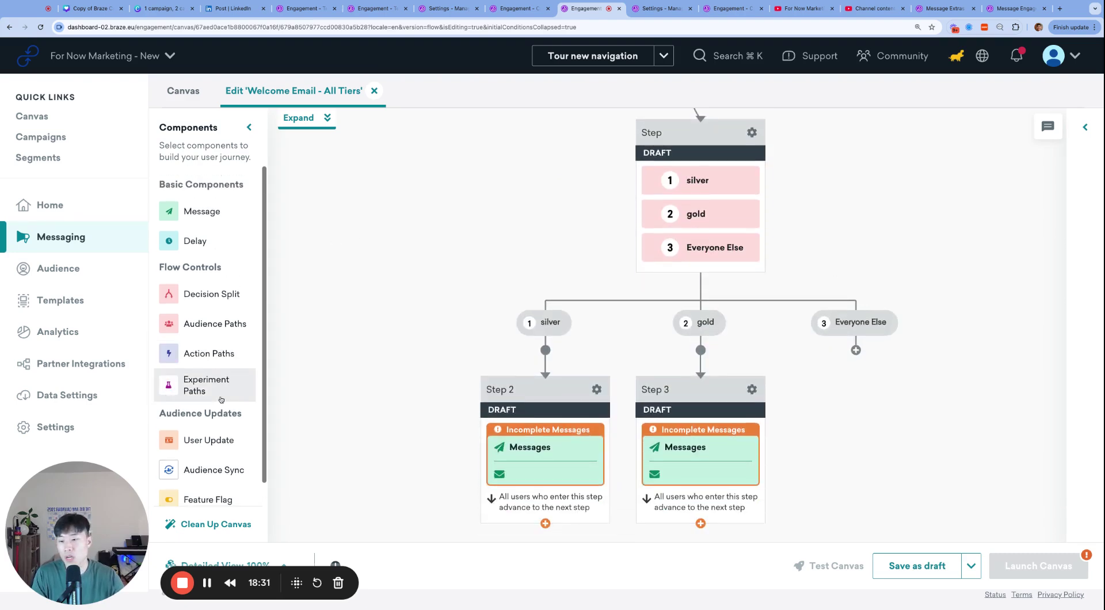
scroll(567, 239, up, 4)
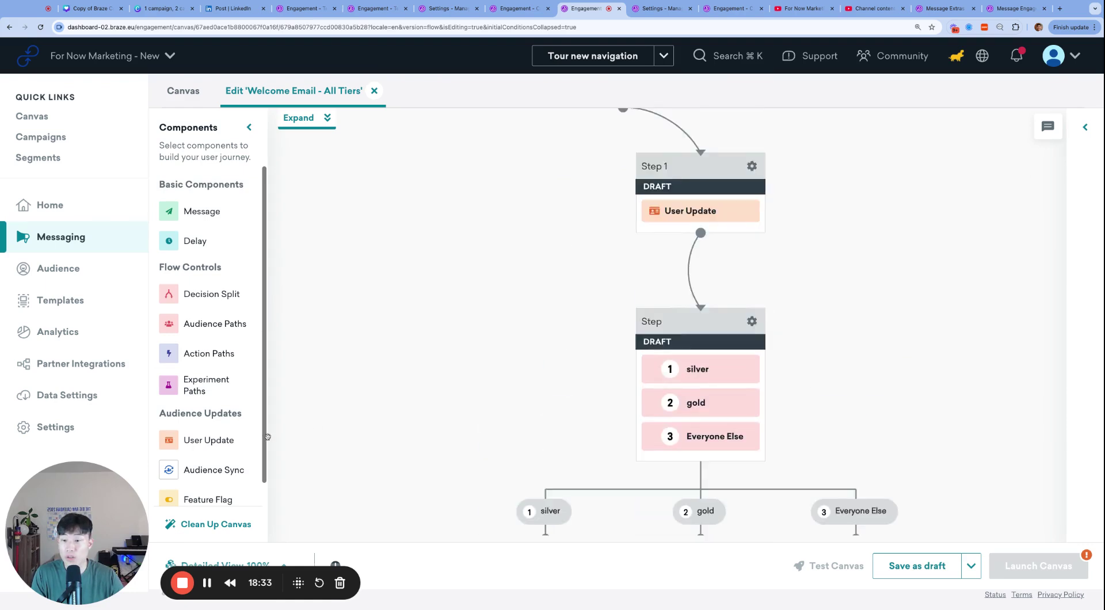
scroll(728, 387, up, 8)
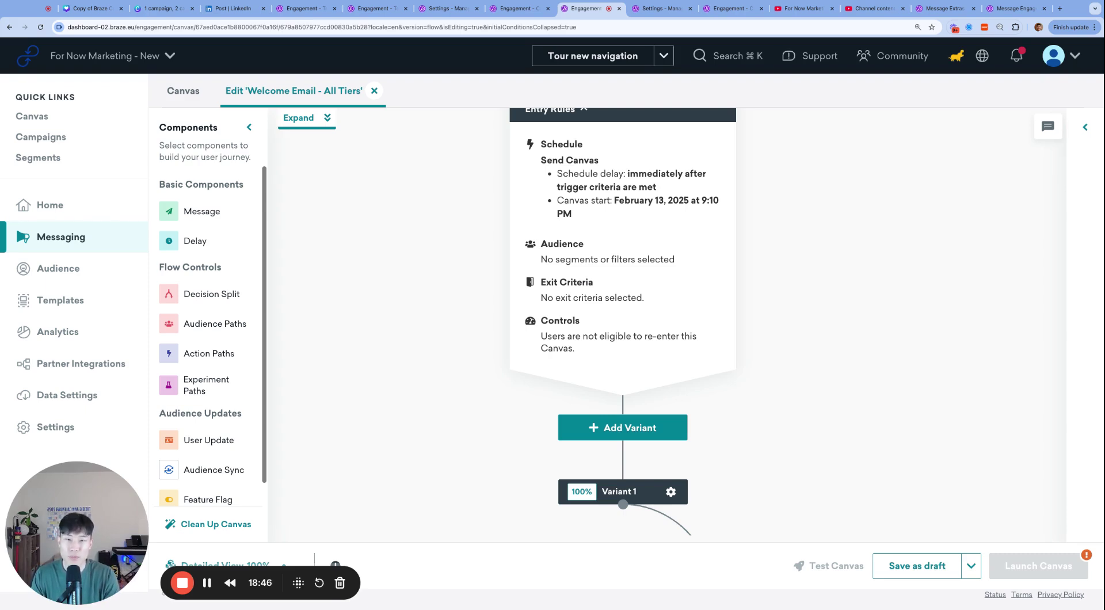
scroll(623, 322, down, 3)
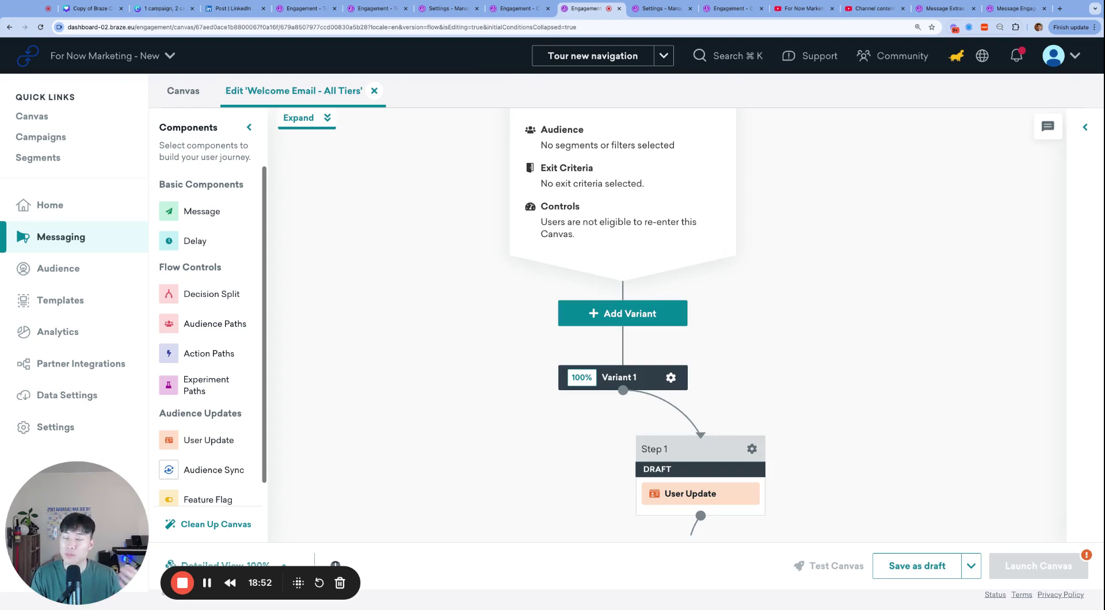
scroll(801, 410, down, 3)
scroll(828, 424, down, 5)
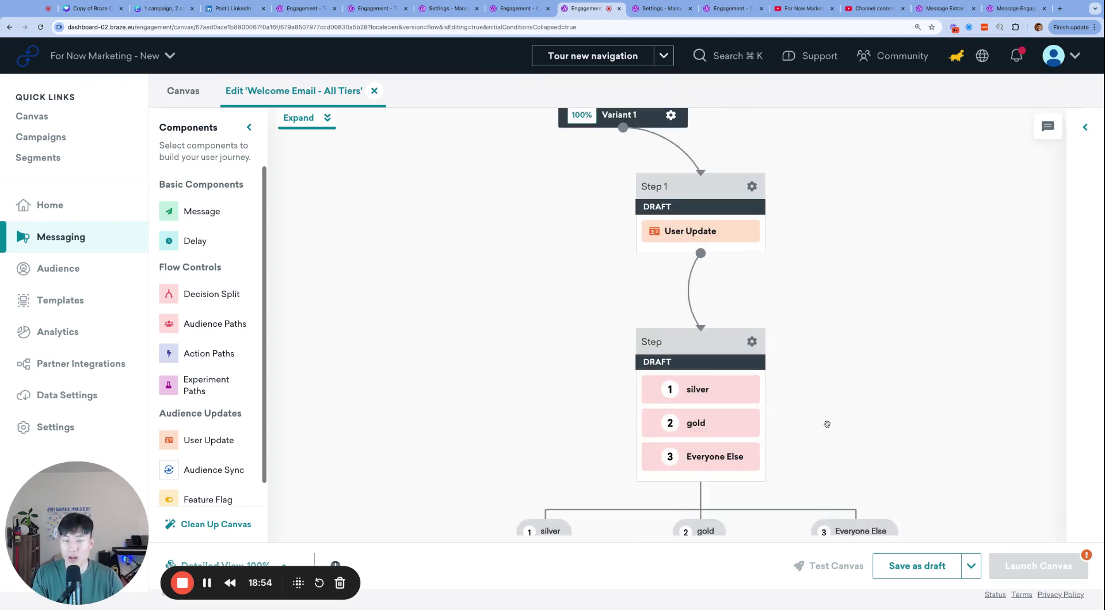
scroll(837, 387, down, 3)
scroll(772, 170, up, 6)
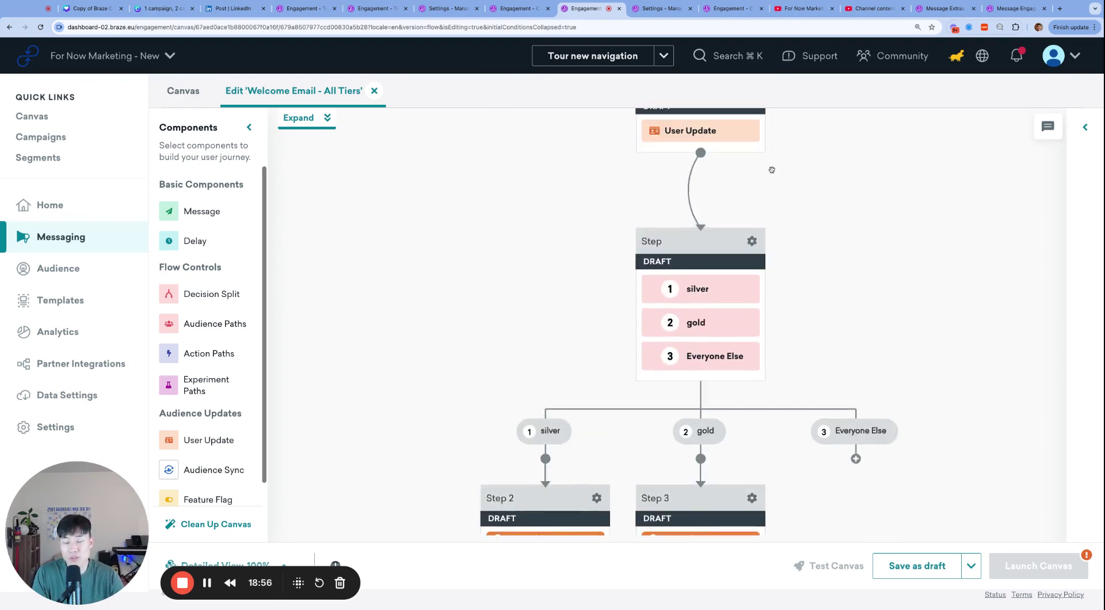
scroll(804, 244, down, 7)
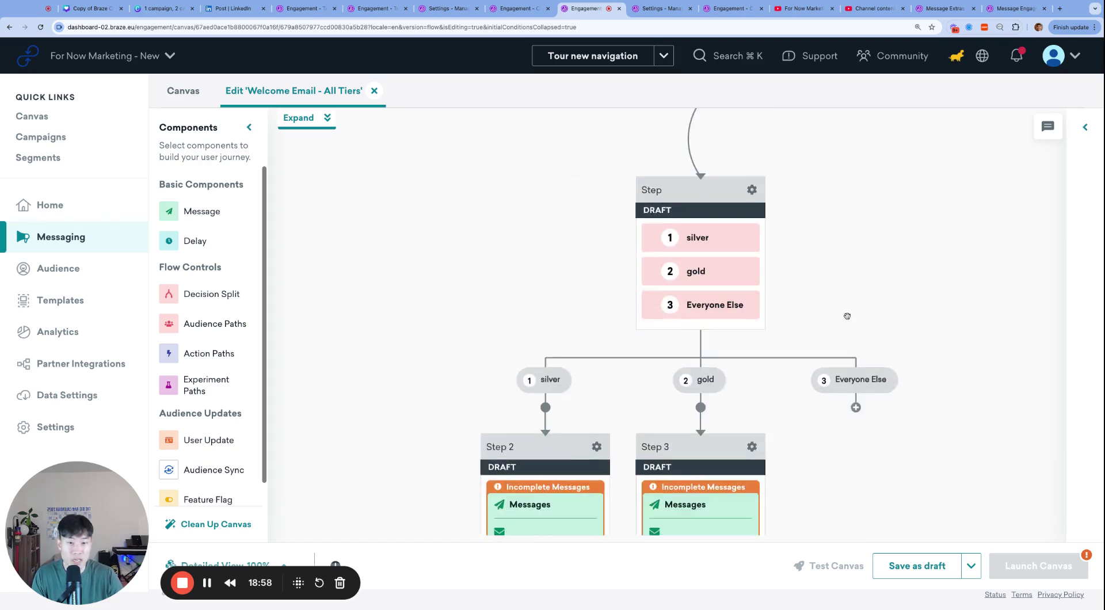
scroll(846, 312, up, 1)
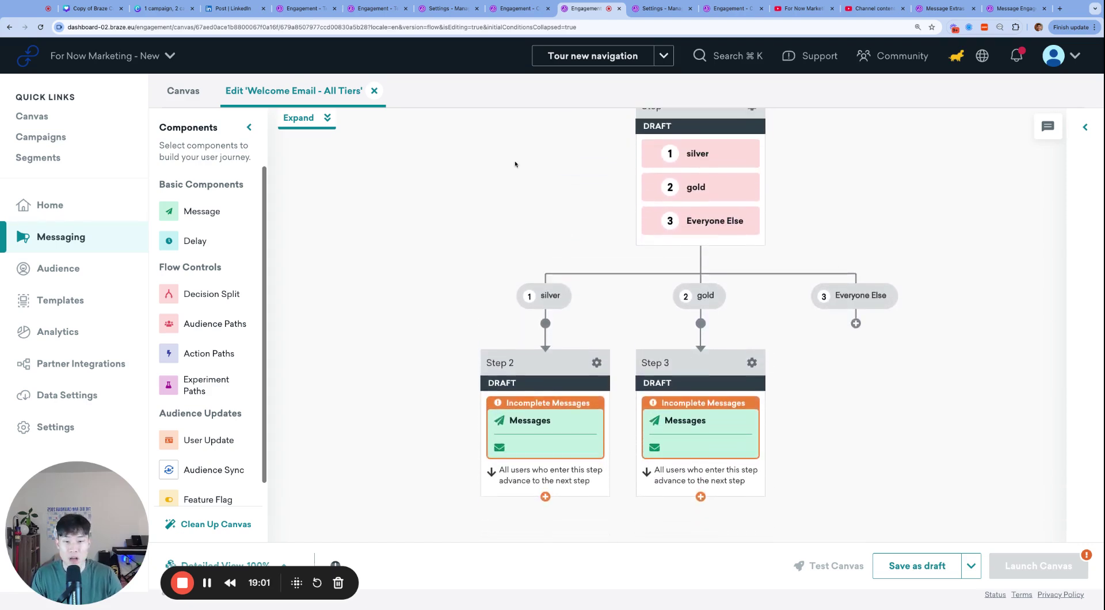
scroll(849, 441, up, 5)
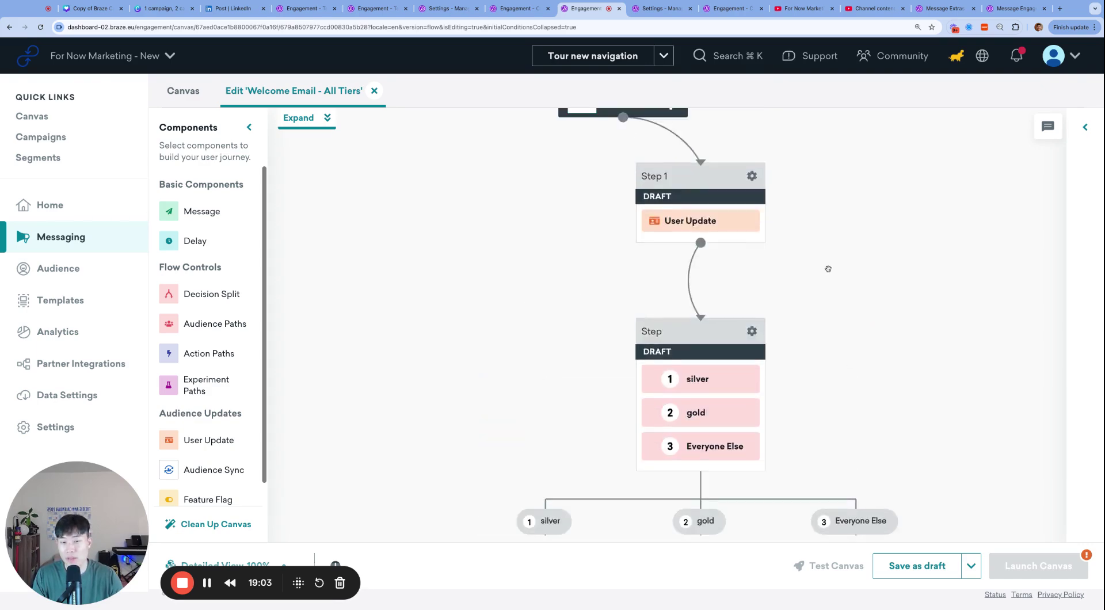
scroll(835, 271, up, 2)
scroll(838, 271, down, 5)
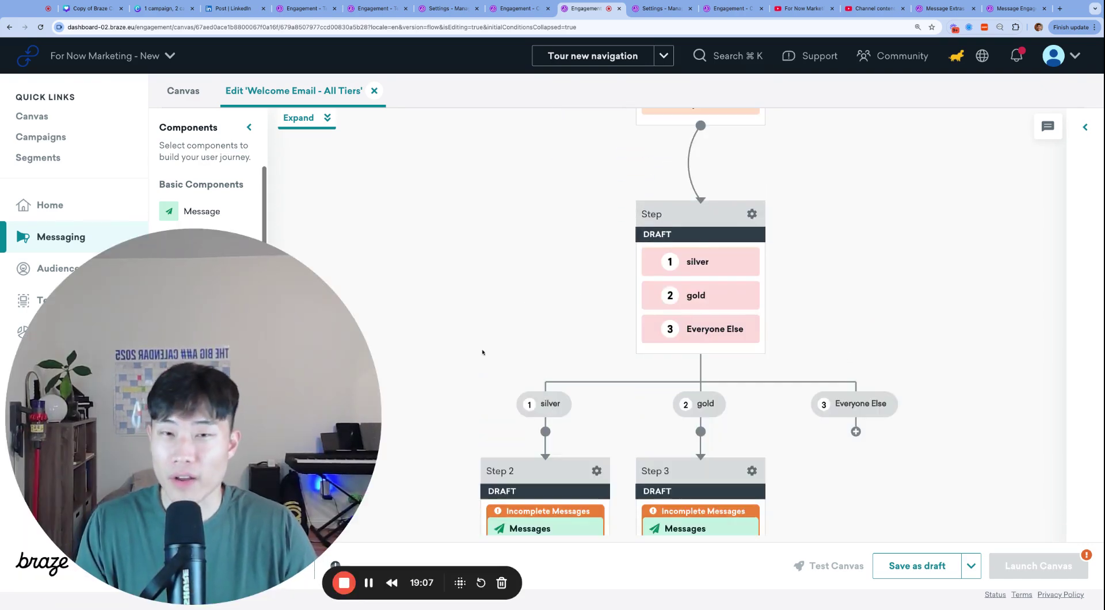
scroll(483, 353, down, 1)
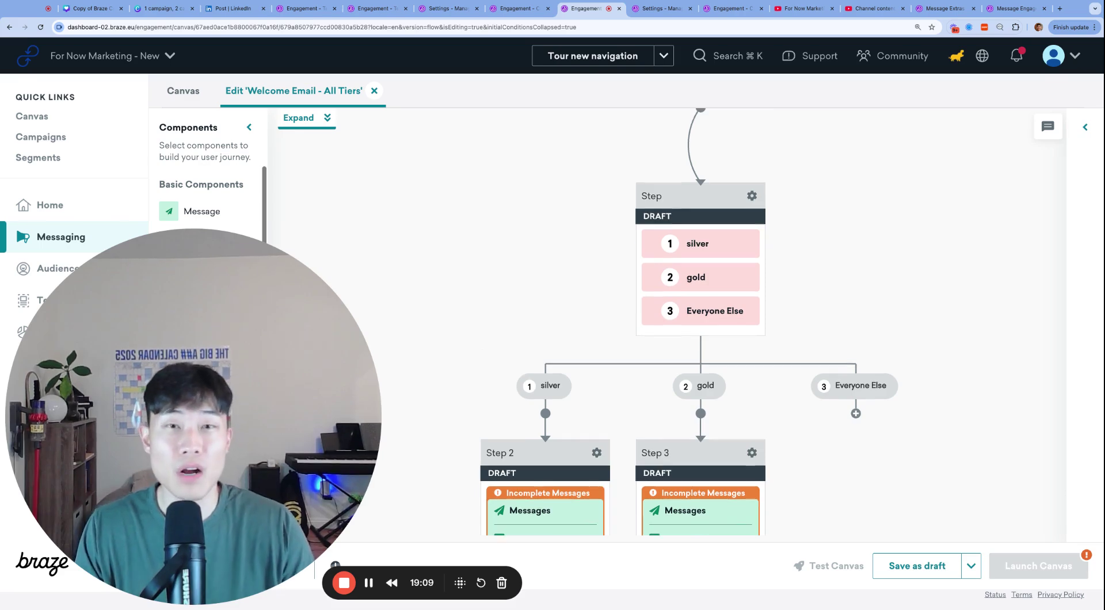